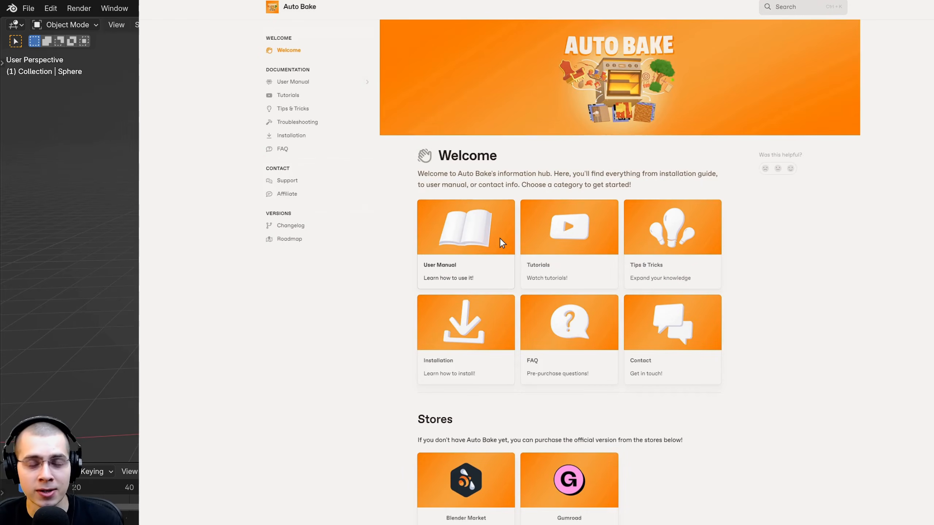
Browse the Auto Bake user manual from Elements through Object to the UV and Export pages
left_click(500, 239)
scroll(533, 251, "down", 5)
scroll(642, 286, "down", 1)
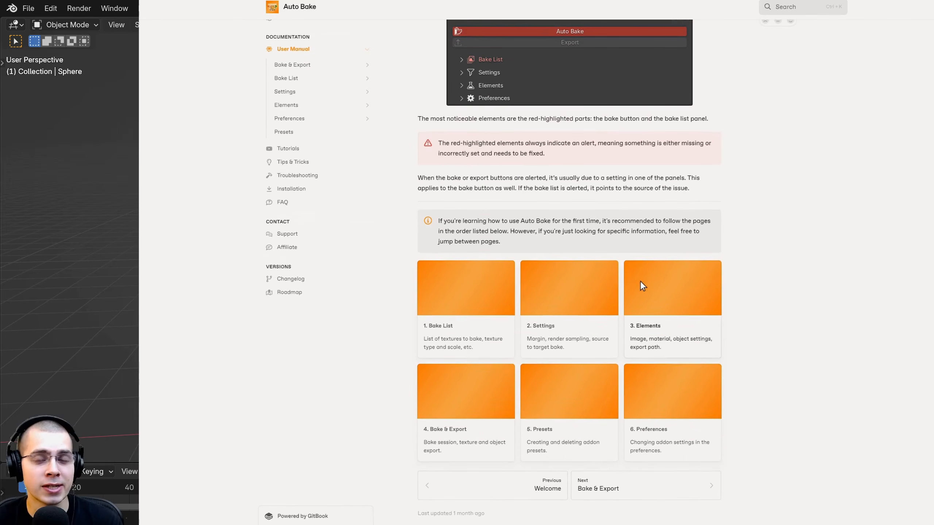
left_click(673, 292)
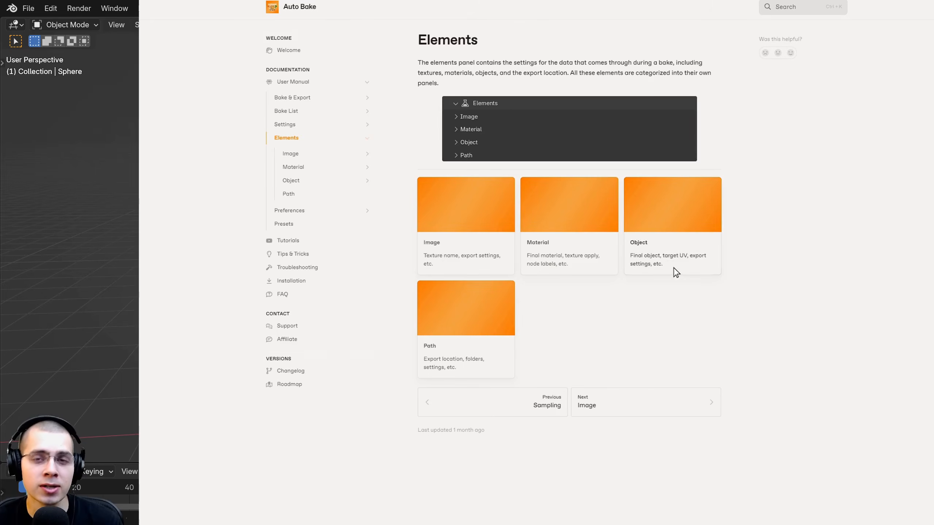
left_click(676, 205)
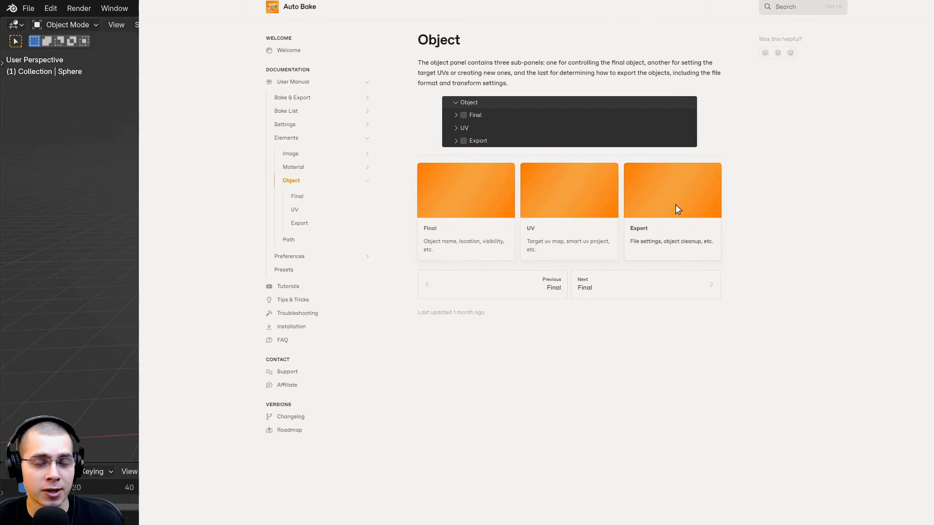
left_click(576, 194)
scroll(582, 222, "down", 8)
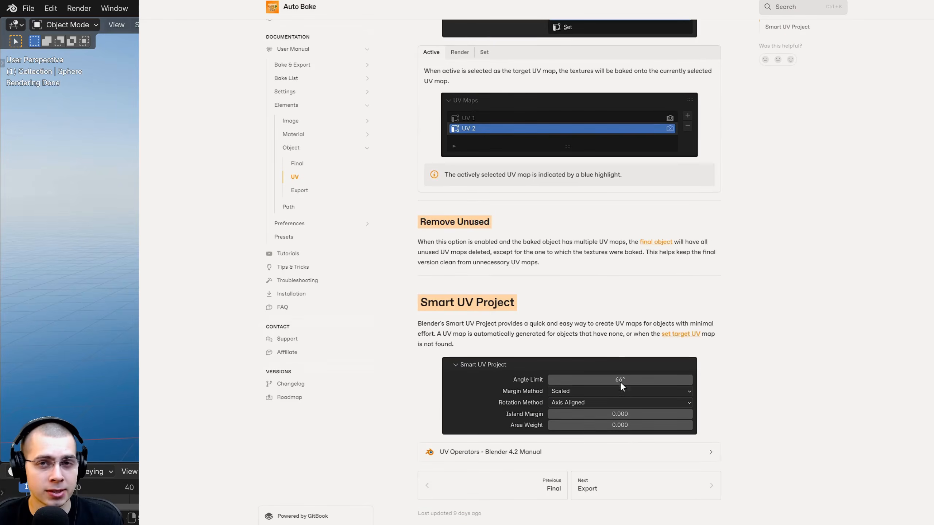
left_click(646, 487)
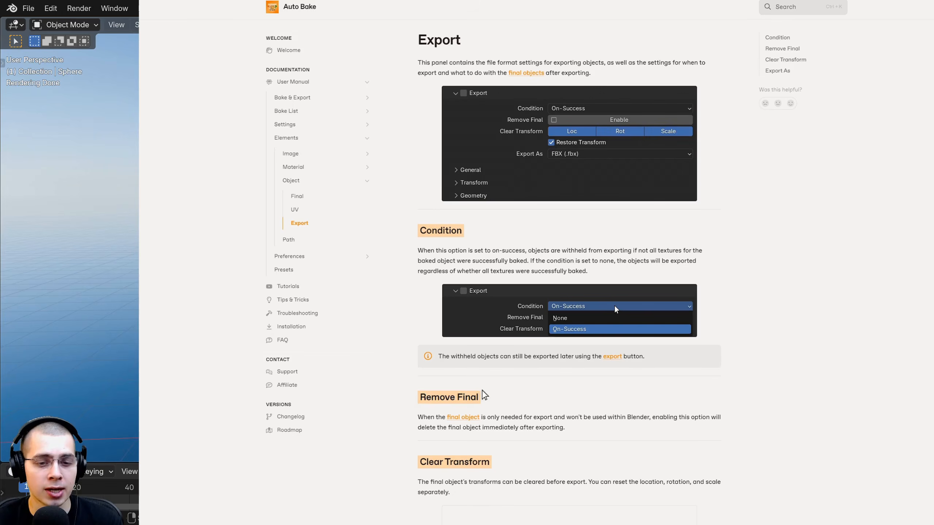
left_click(331, 304)
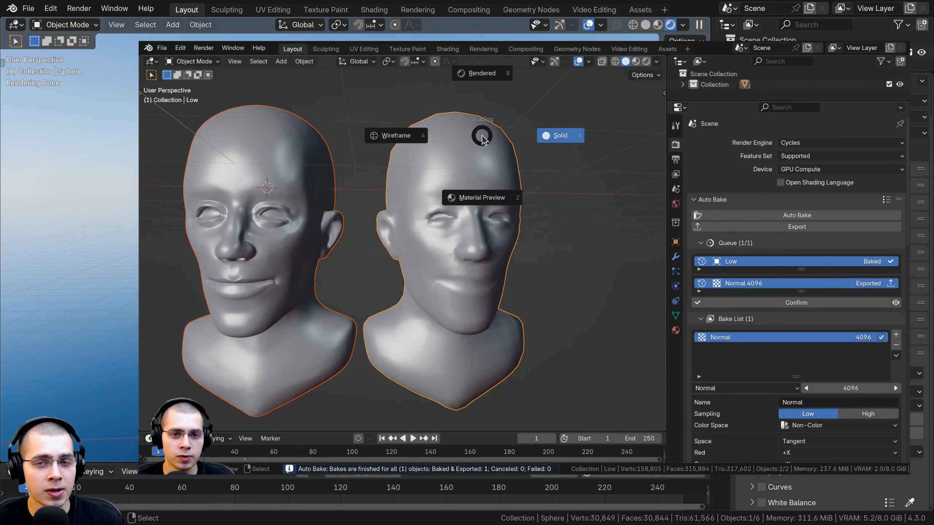
View the head models in Material Preview shading and examine the low-poly head's baked detail around the eye
left_click(480, 292)
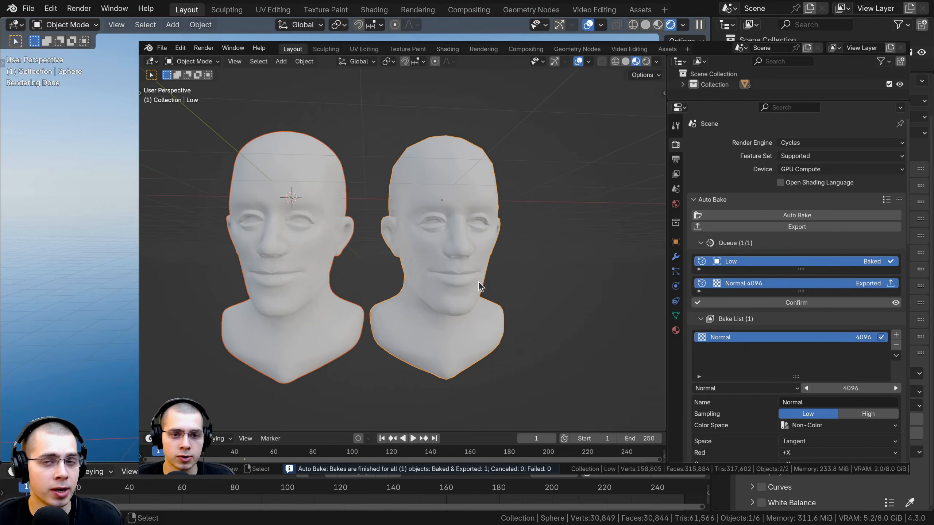
scroll(469, 265, "up", 4)
left_click(465, 207)
scroll(441, 210, "up", 4)
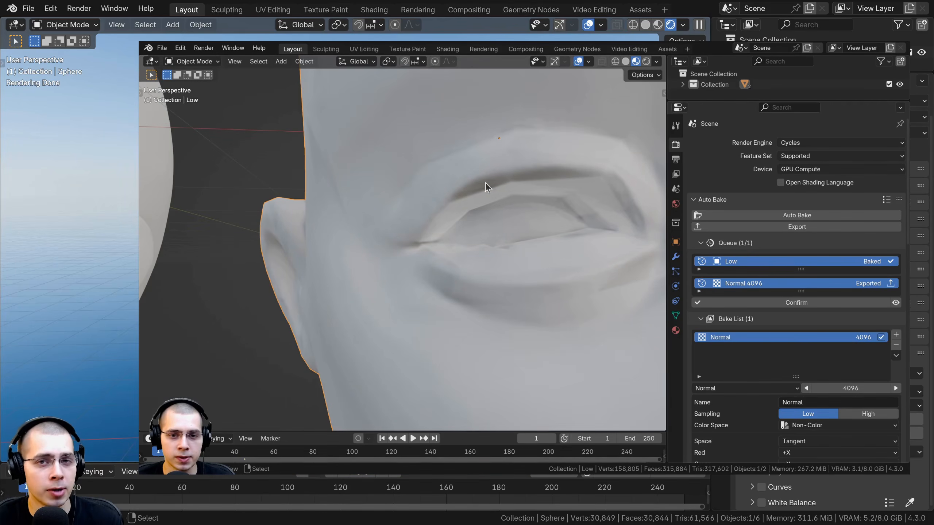
scroll(497, 180, "down", 2)
scroll(489, 202, "down", 2)
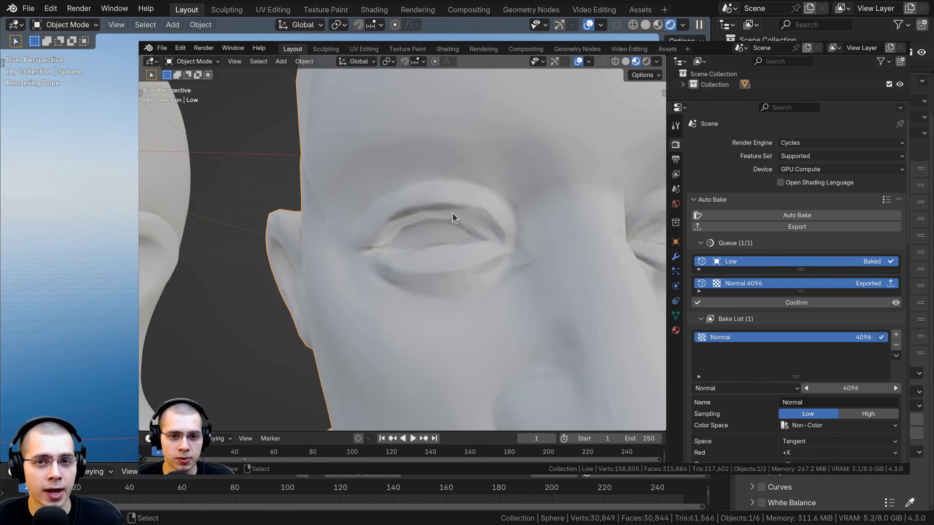
scroll(450, 215, "down", 2)
scroll(444, 207, "up", 2)
middle_click_drag(432, 187, 426, 157)
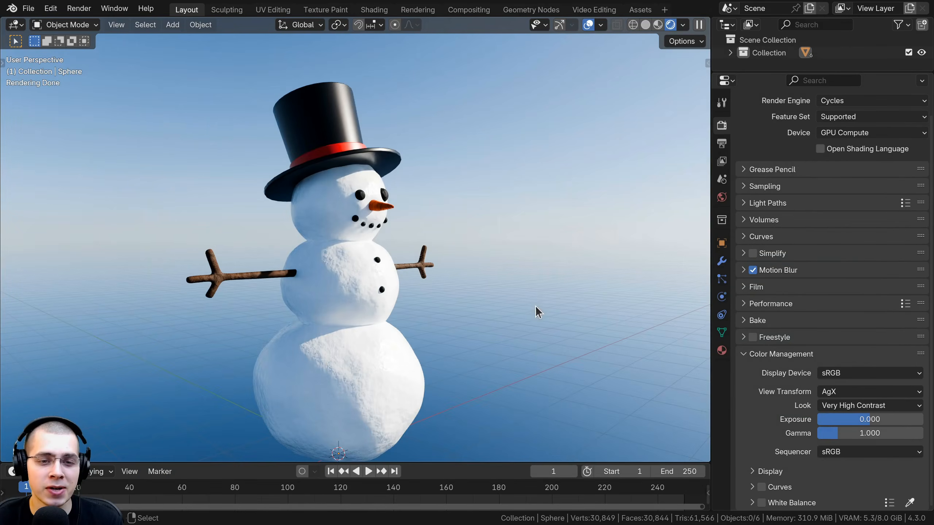
Examine the rendered snowman from several angles and select its stick arms to inspect their material up close
middle_click_drag(526, 316, 366, 328)
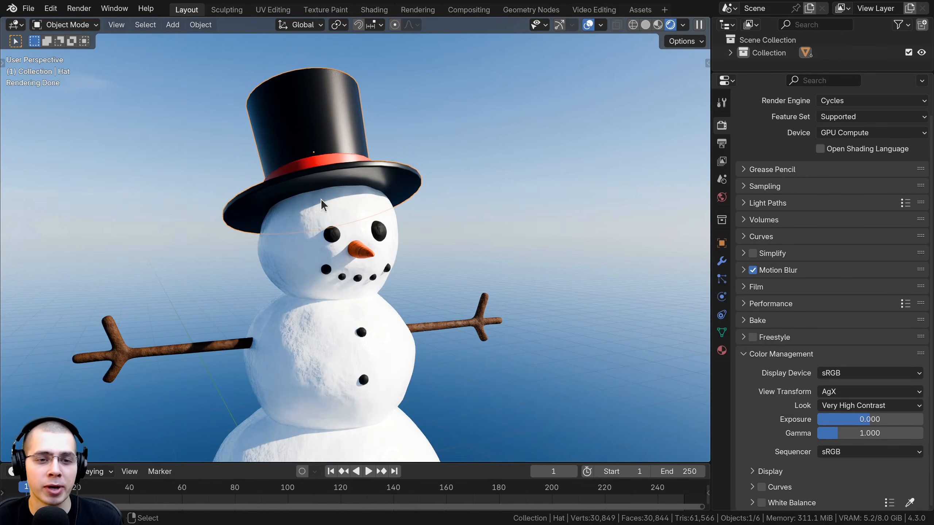
right_click(322, 200)
right_click(353, 248)
right_click(216, 341)
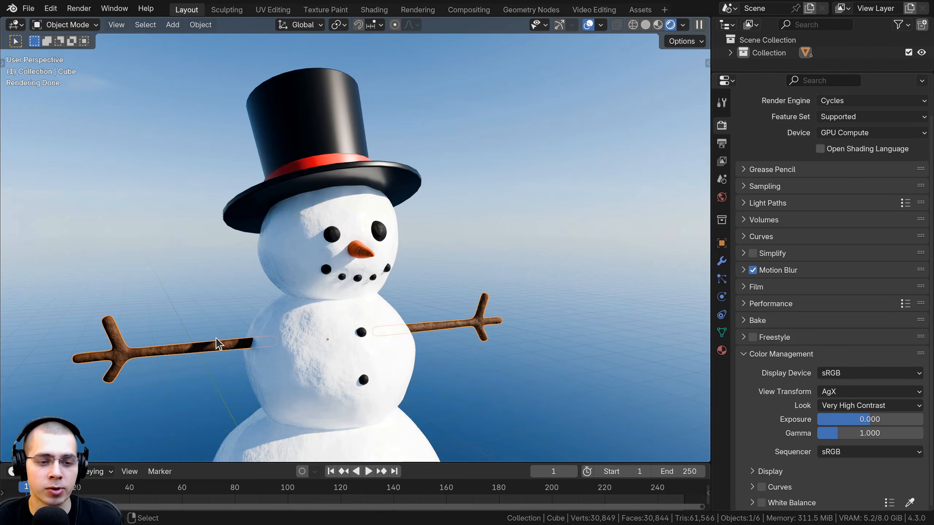
scroll(328, 283, "up", 2)
middle_click_drag(273, 355, 208, 297, "shift")
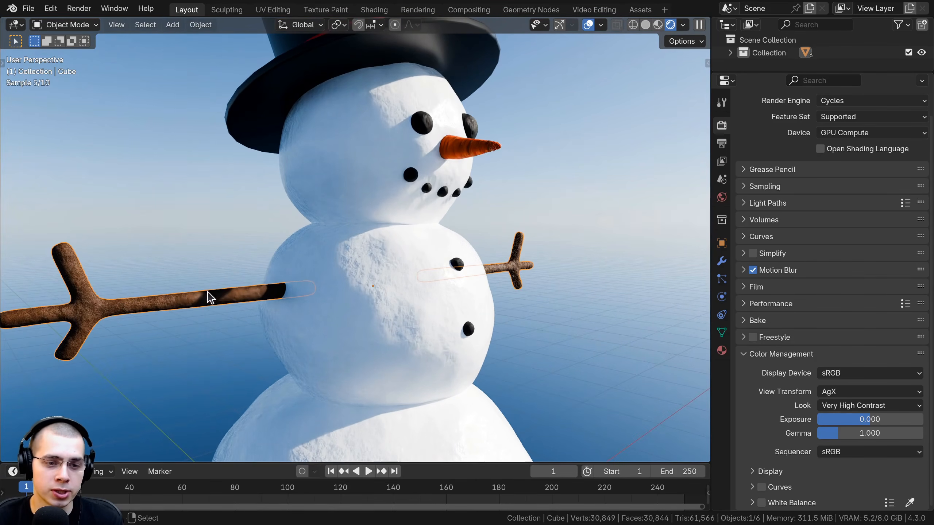
scroll(346, 298, "down", 3)
Select the snowman's snow body and set the viewport to Solid shading
left_click(359, 193)
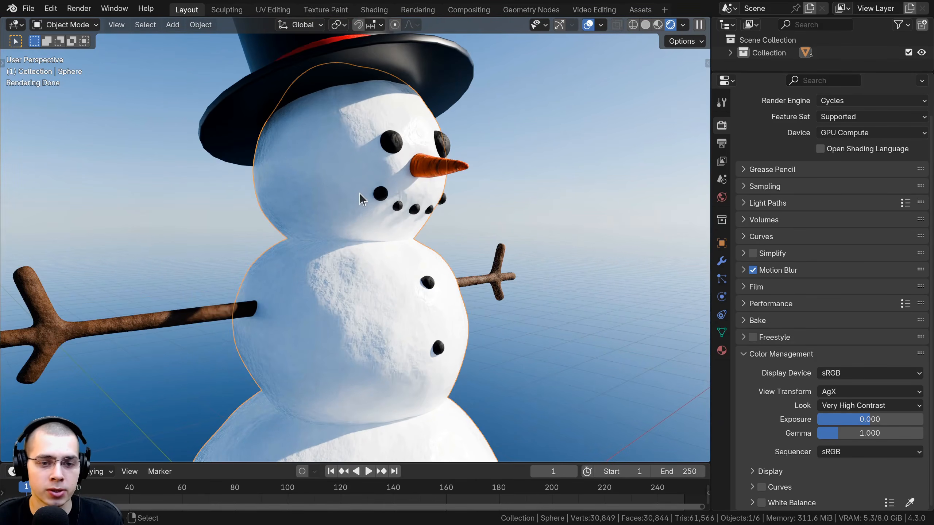
scroll(405, 257, "up", 4)
scroll(389, 244, "down", 4)
middle_click_drag(389, 246, 330, 252)
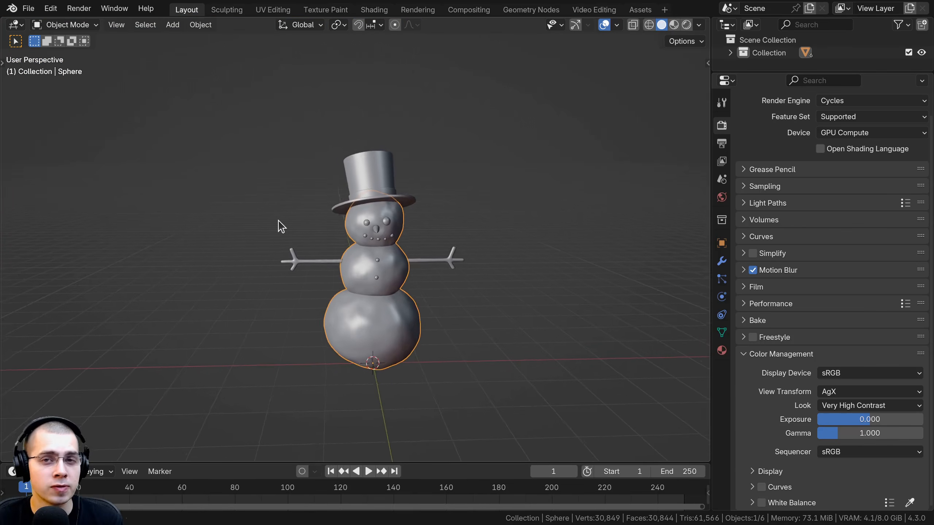
middle_click_drag(279, 228, 298, 223)
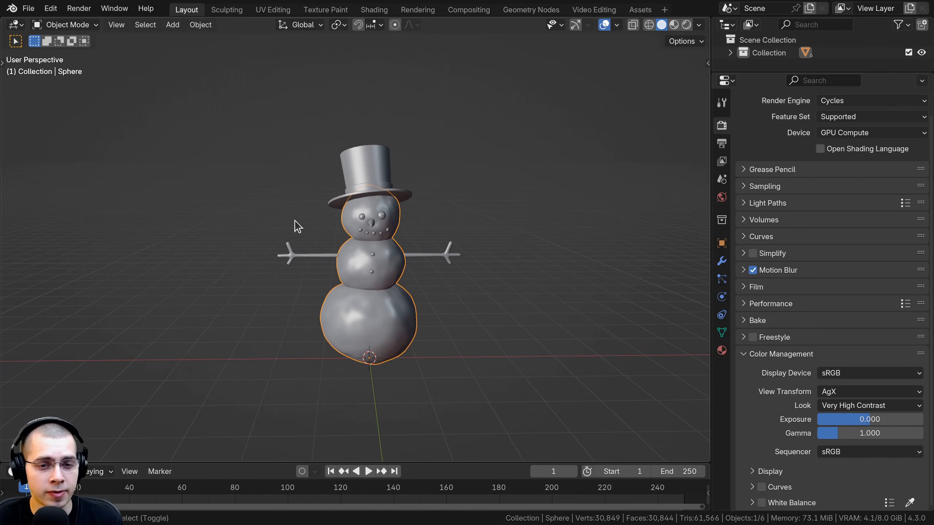
Install the Auto Bake extension from disk into the User Default repository with Enable Add-on checked
left_click_drag(271, 360, 398, 173)
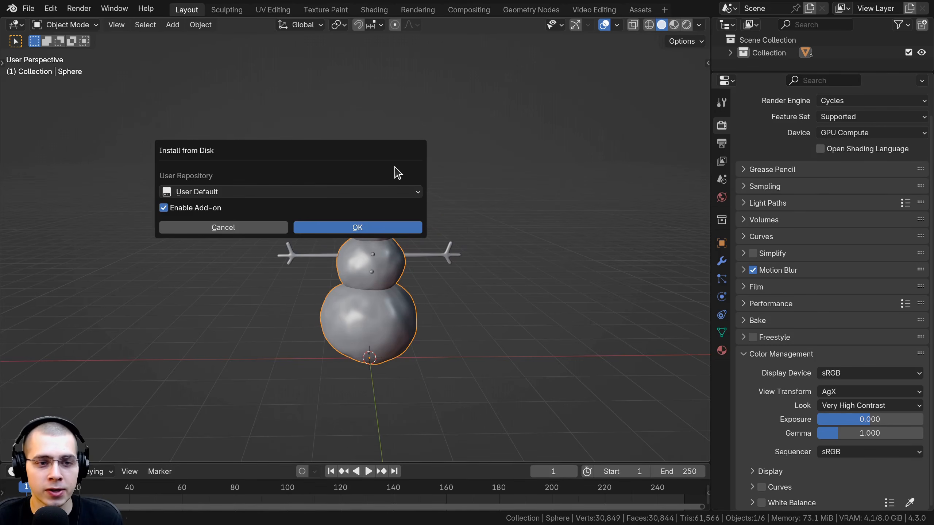
left_click(337, 228)
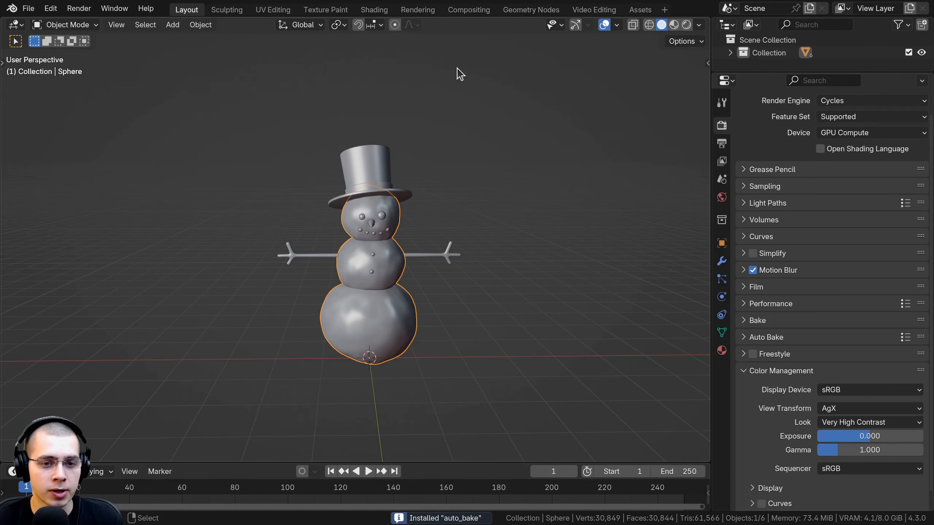
Open the preferences, search the extensions for "auto" and review the installed Auto Bake entry's details
middle_click_drag(384, 206, 414, 242)
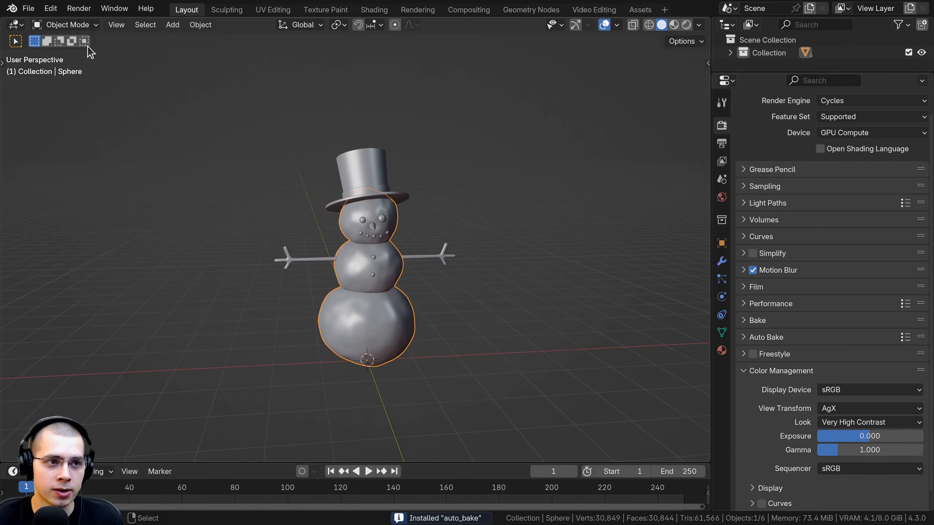
left_click(51, 8)
left_click(132, 172)
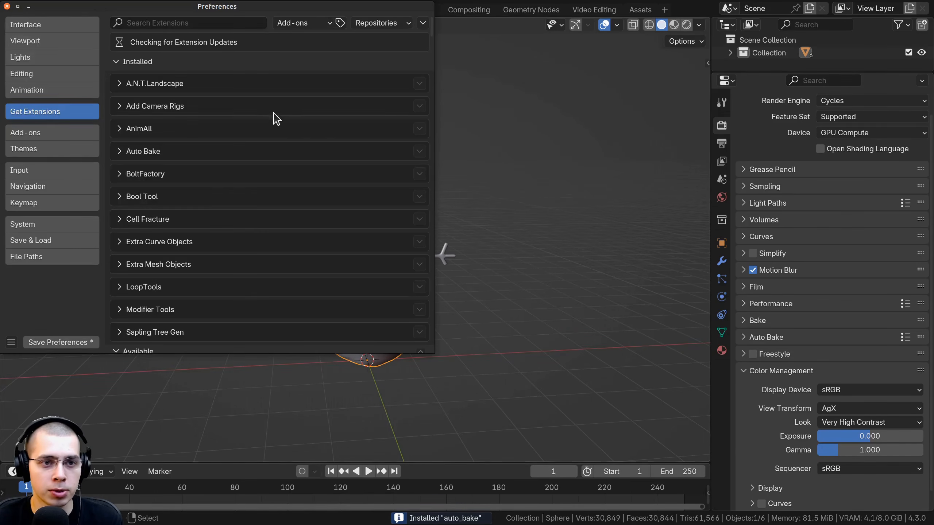
left_click_drag(252, 10, 388, 67)
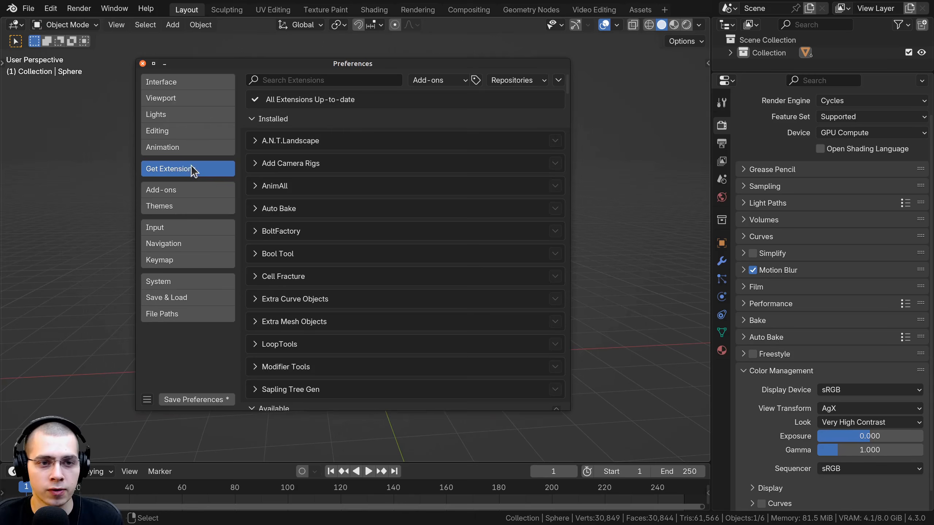
left_click(325, 82)
type("auto")
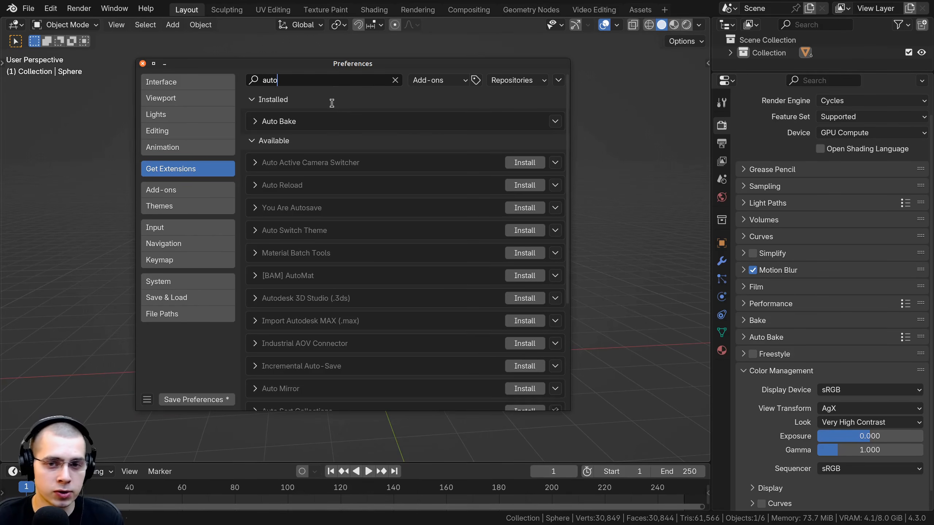
left_click(271, 122)
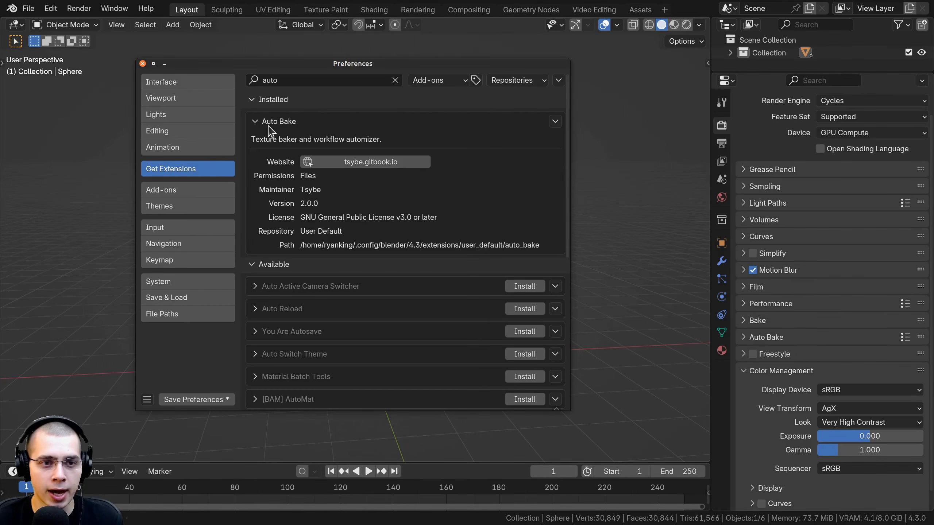
left_click(268, 125)
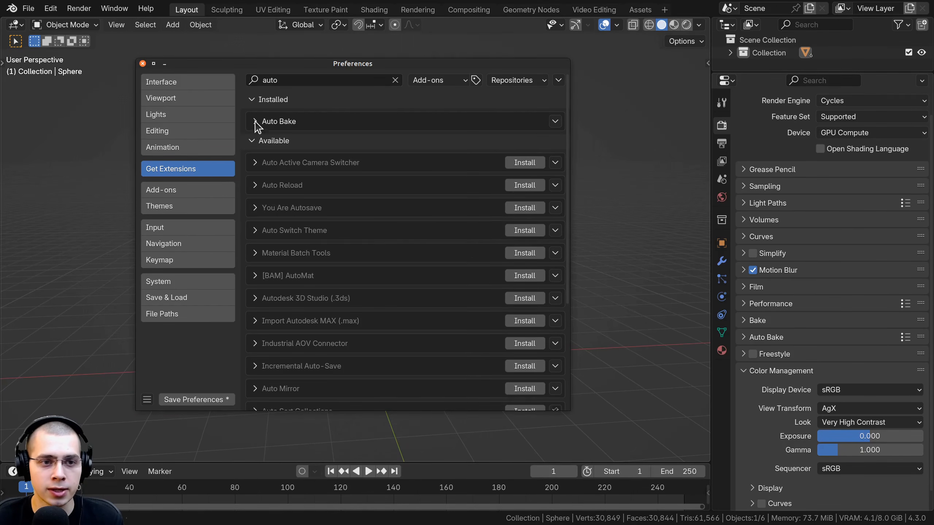
Search the add-ons for "auto" and show the details and preferences of Auto Bake
left_click(177, 191)
left_click(294, 80)
type("auto")
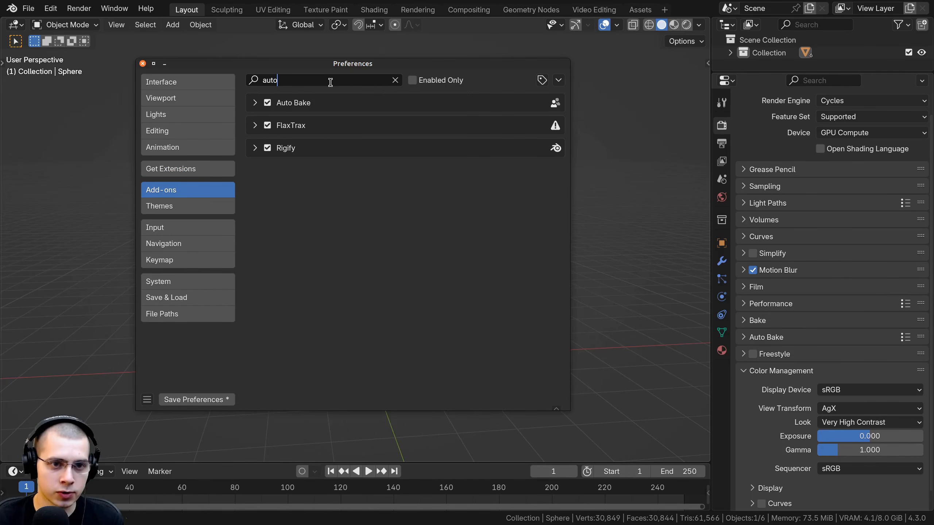
left_click(254, 106)
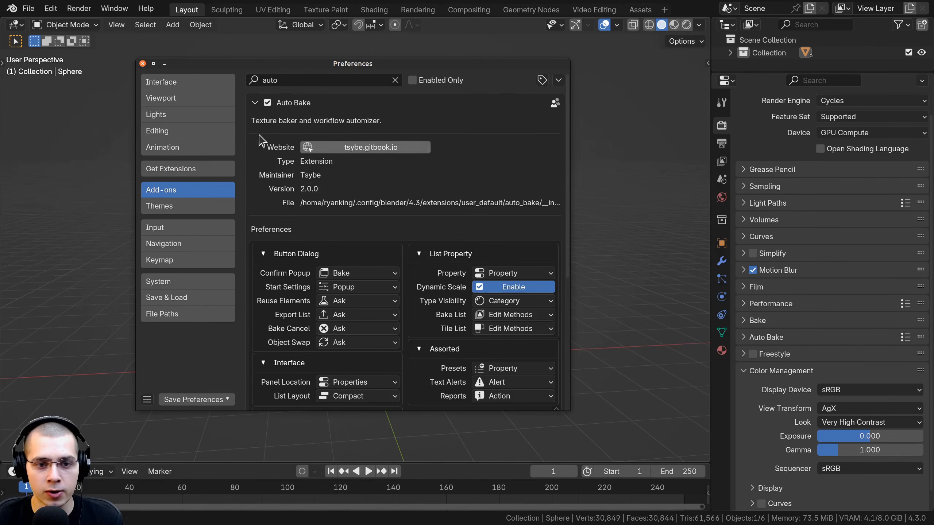
Save the preferences, check the auto-save option and close the Preferences window
left_click(180, 402)
left_click(147, 399)
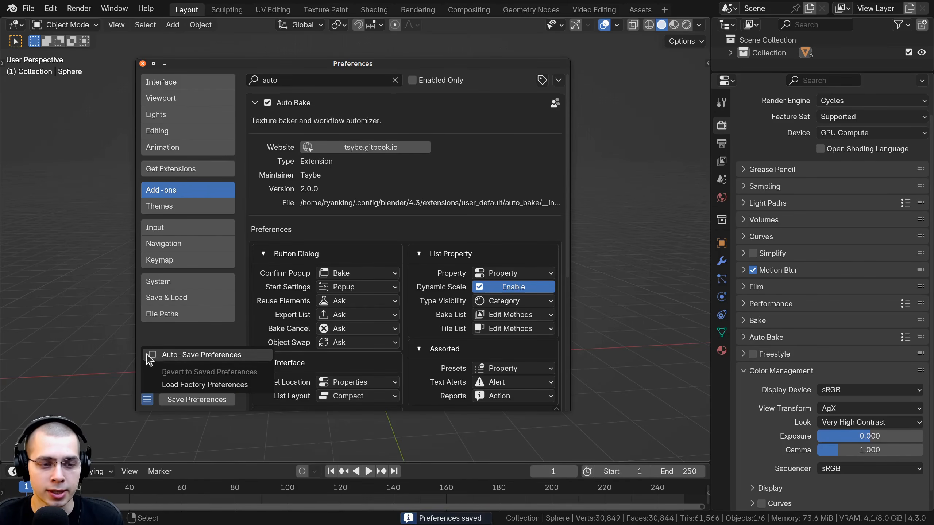
left_click(205, 402)
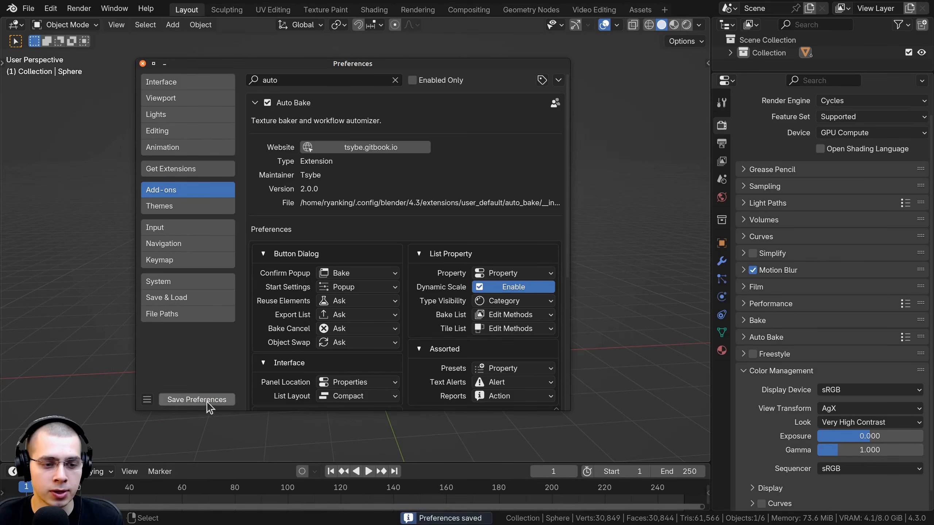
left_click(204, 402)
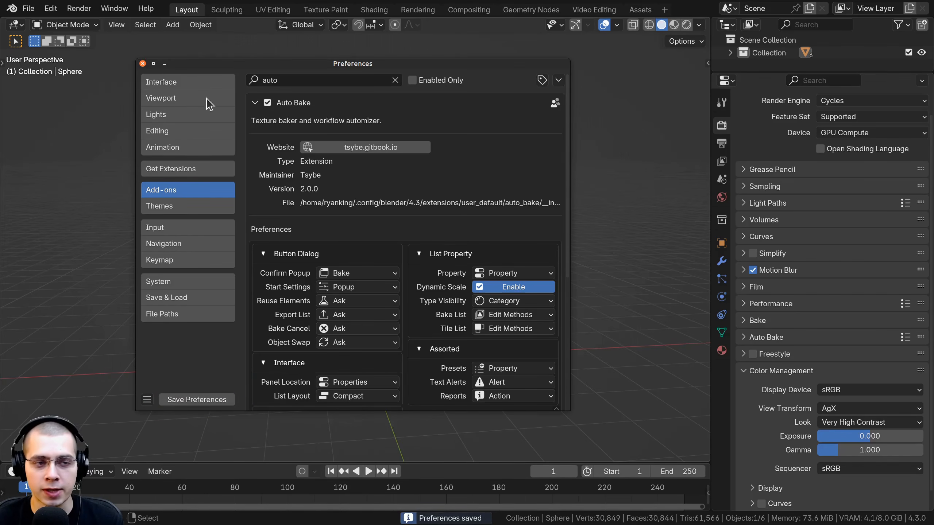
left_click(142, 64)
Select the snowman's objects and move the Auto Bake section above Grease Pencil in the render properties
scroll(390, 302, "up", 1)
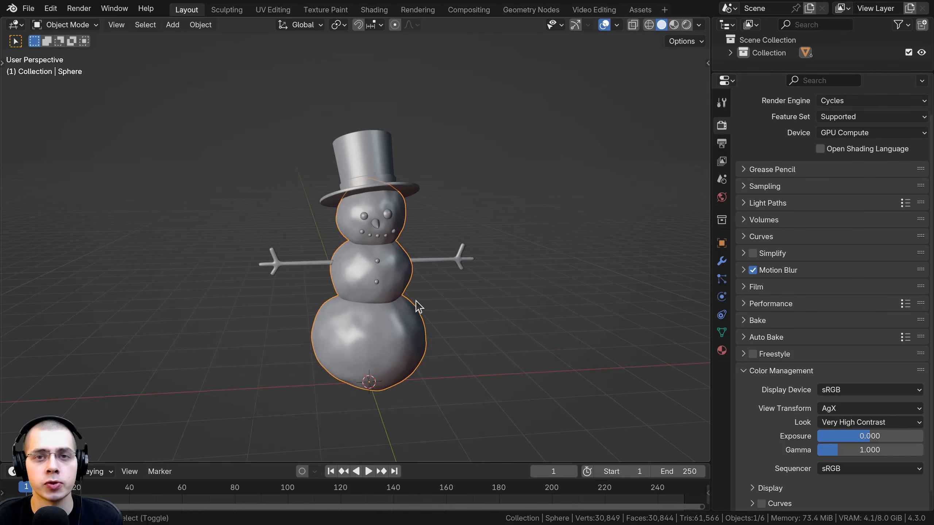
middle_click_drag(416, 304, 427, 298)
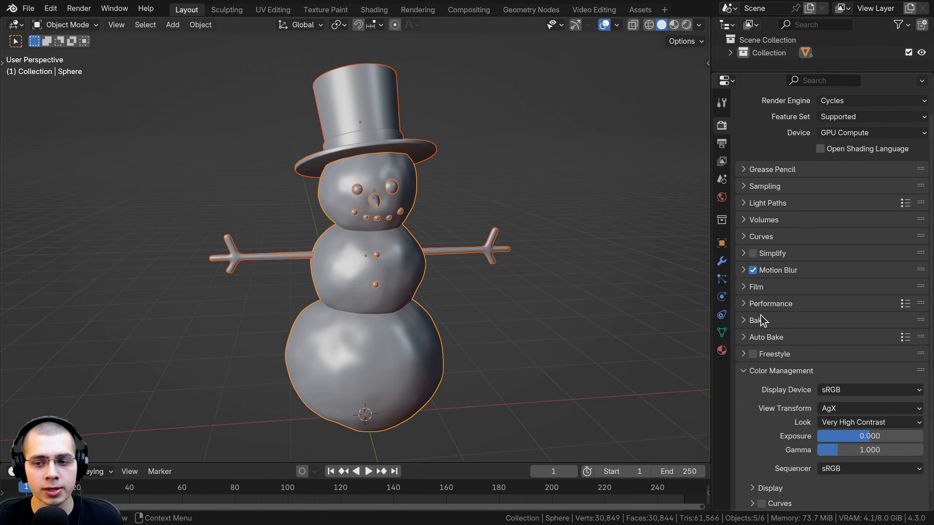
left_click(748, 338)
left_click(743, 338)
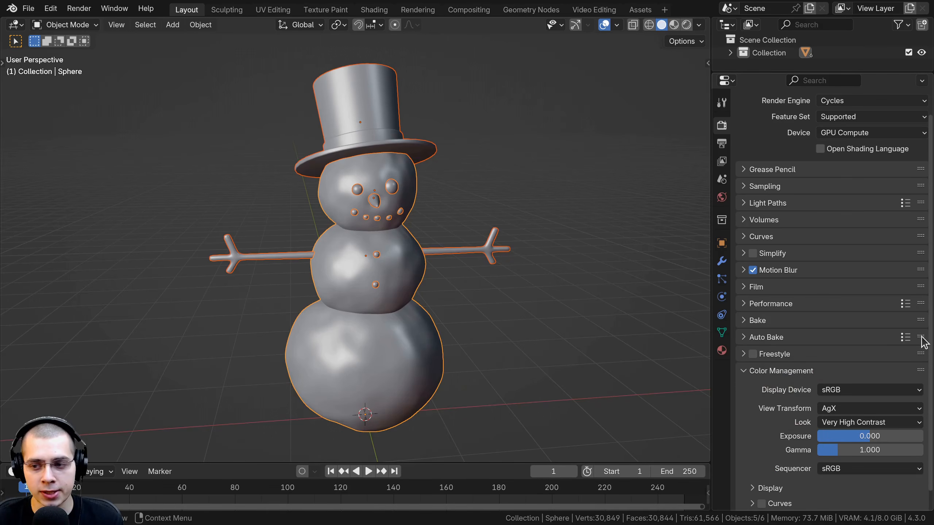
mouse_move(921, 337)
left_mouse_down()
mouse_move(904, 152)
mouse_move(863, 163)
left_mouse_up()
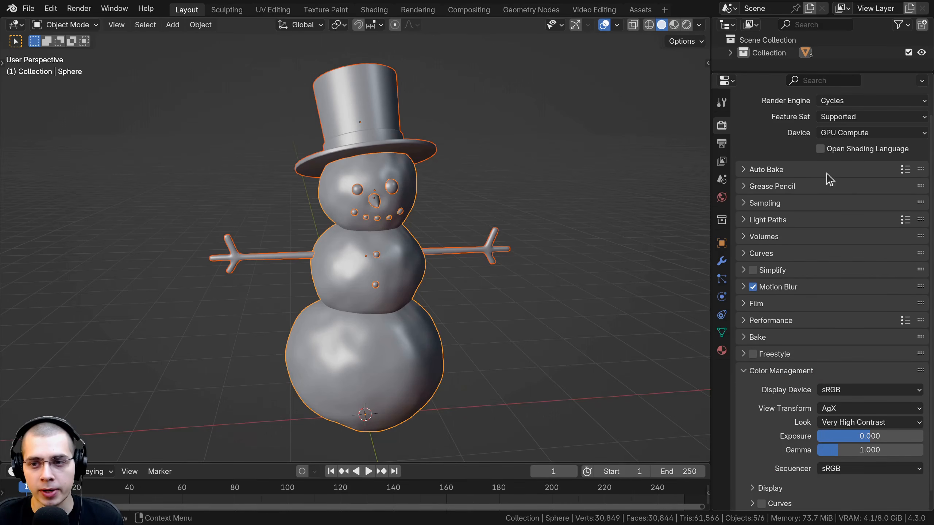
Expand the Auto Bake section and widen the properties editor to give its settings more room
left_click(748, 170)
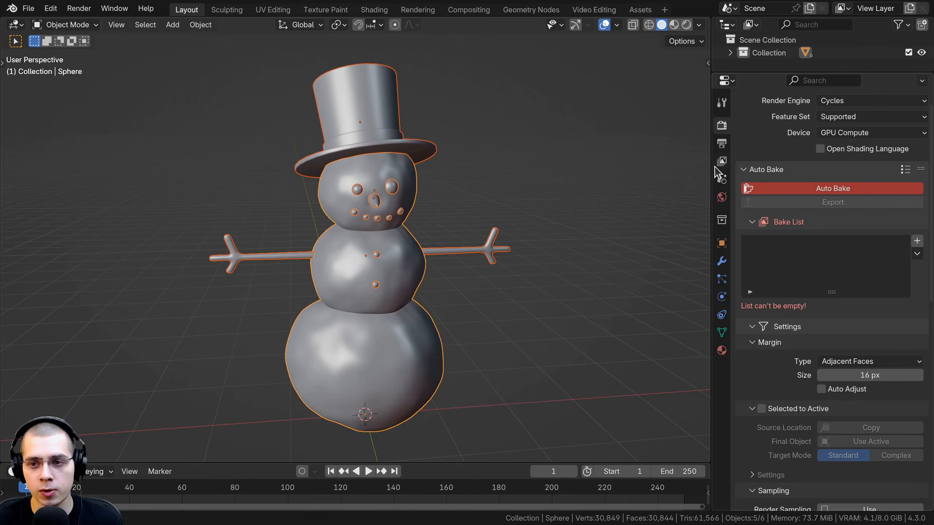
left_click_drag(712, 169, 661, 169)
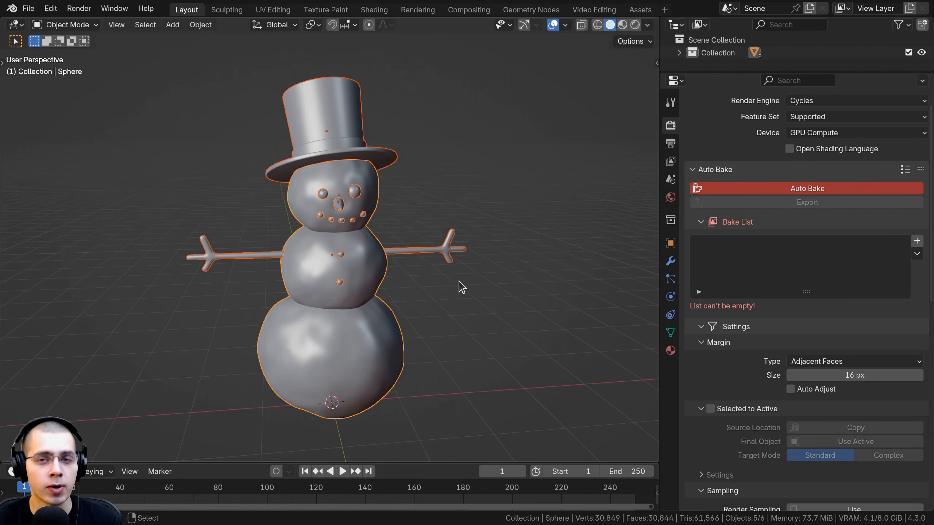
middle_click_drag(459, 282, 421, 263)
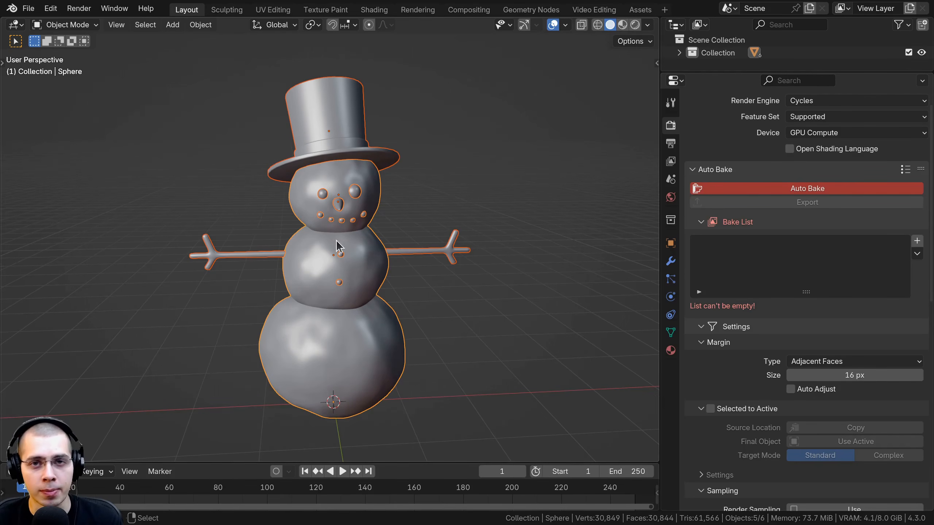
middle_click_drag(334, 203, 336, 206, "shift")
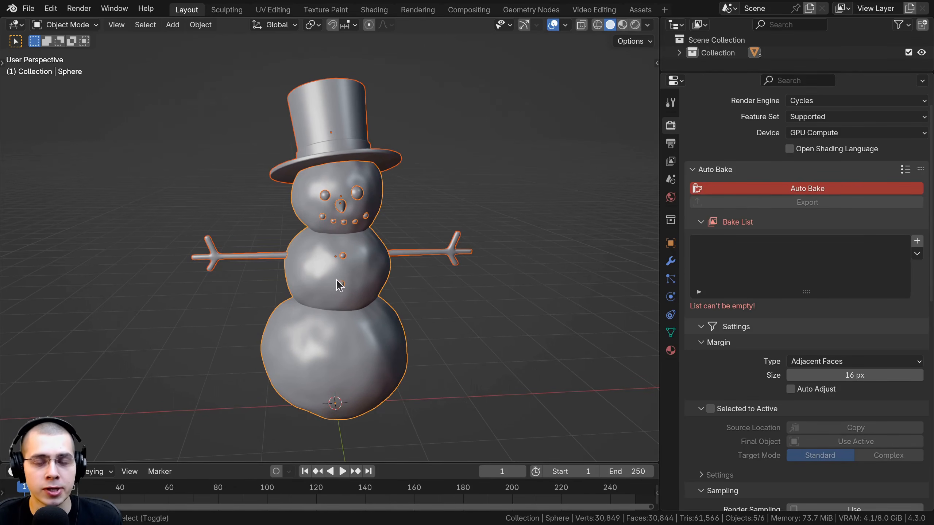
middle_click_drag(336, 283, 338, 285, "shift")
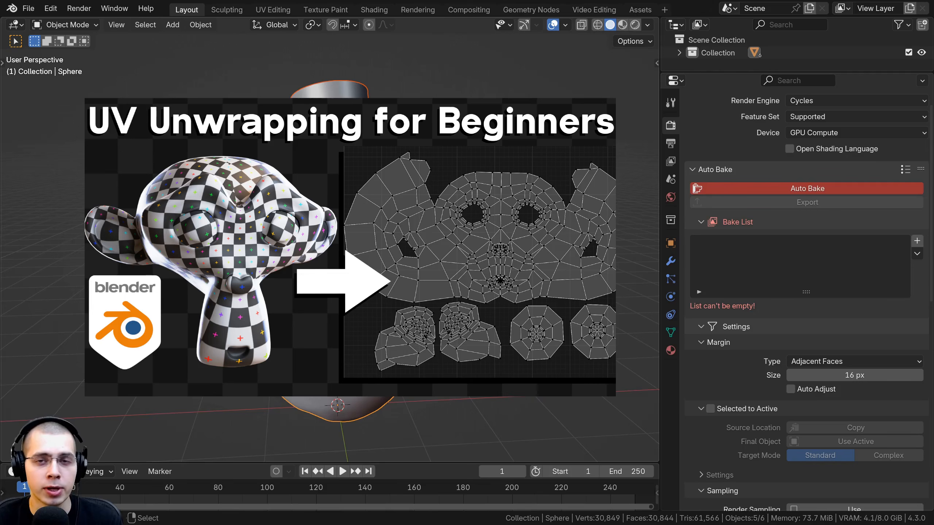
middle_click_drag(338, 243, 337, 251, "shift")
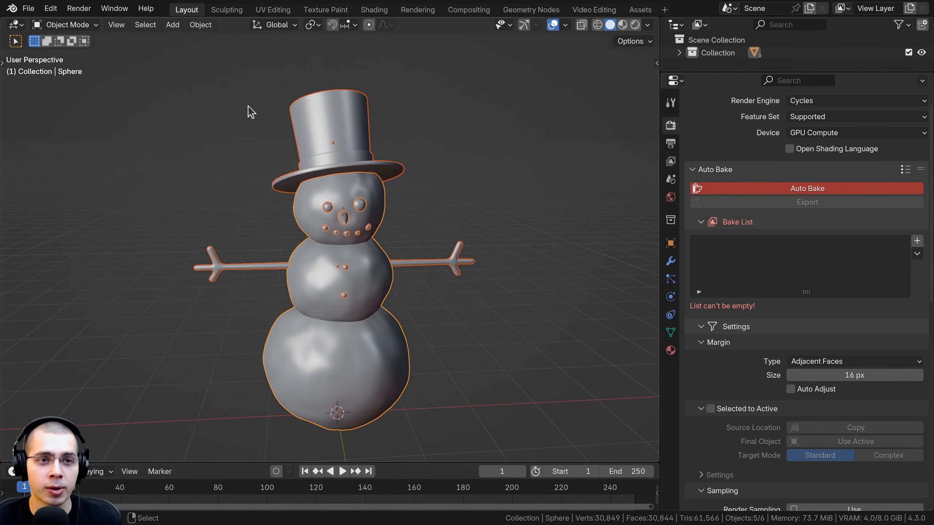
Show the snowman's UV layout in the UV Editing workspace and select all of its UVs
left_click(273, 9)
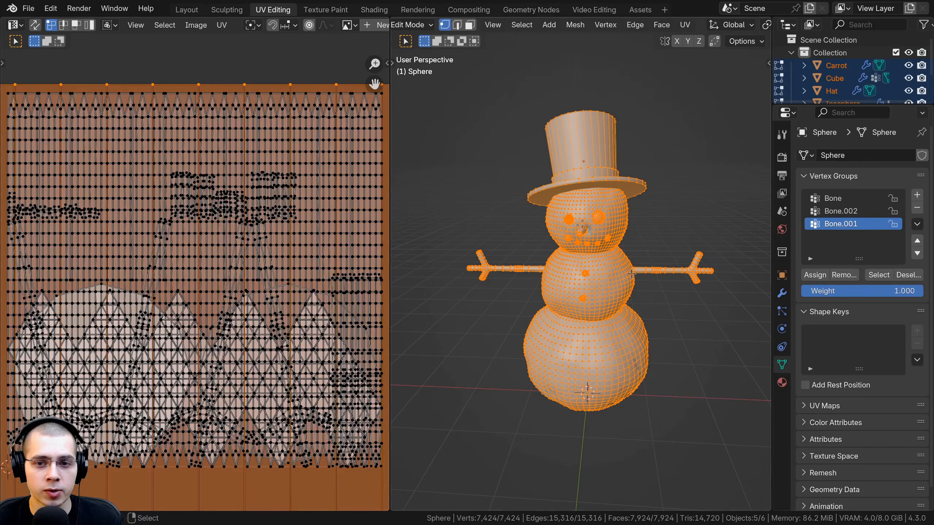
scroll(631, 274, "down", 1)
scroll(218, 339, "down", 2)
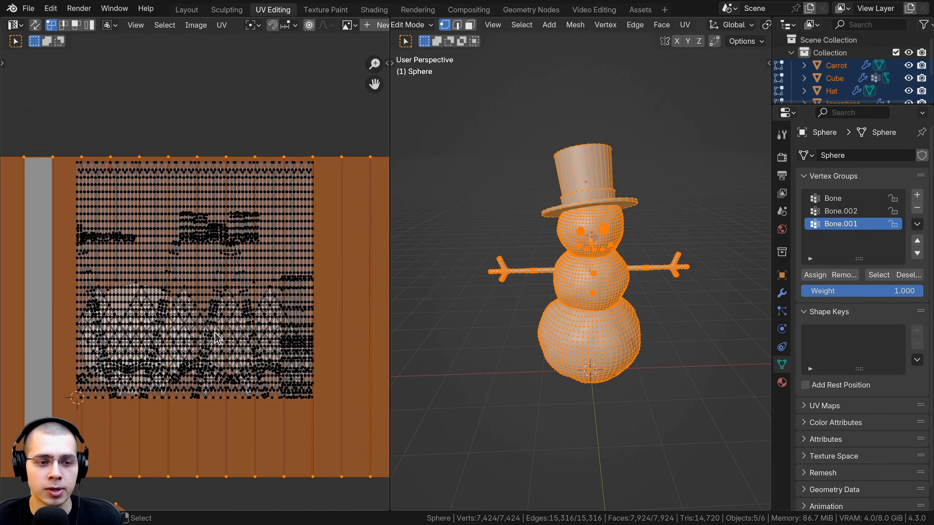
middle_click_drag(220, 226, 221, 209)
middle_click_drag(222, 265, 185, 198)
scroll(214, 333, "down", 1)
key("alt+a")
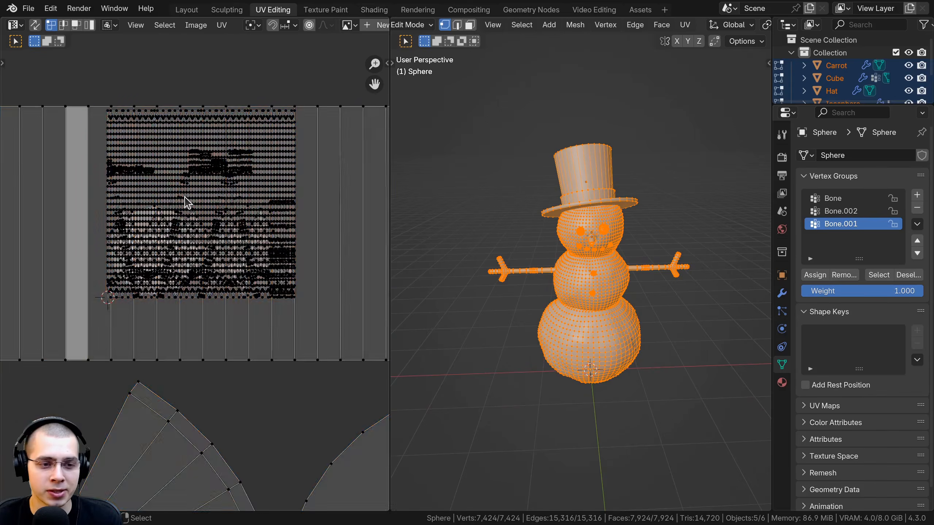
key("a")
scroll(188, 257, "up", 2)
scroll(201, 233, "down", 1)
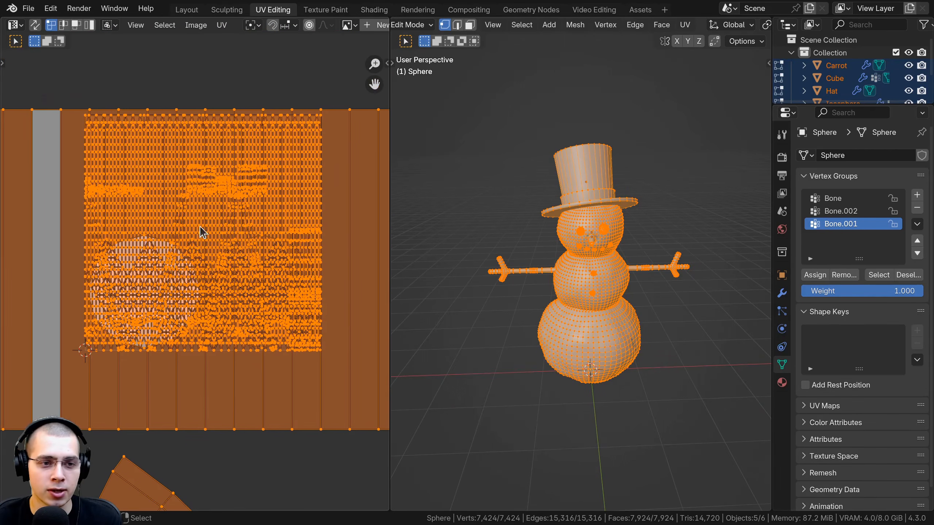
Unwrap all the snowman's selected meshes with Smart UV Project, using an island margin of 0.006
scroll(577, 256, "up", 2)
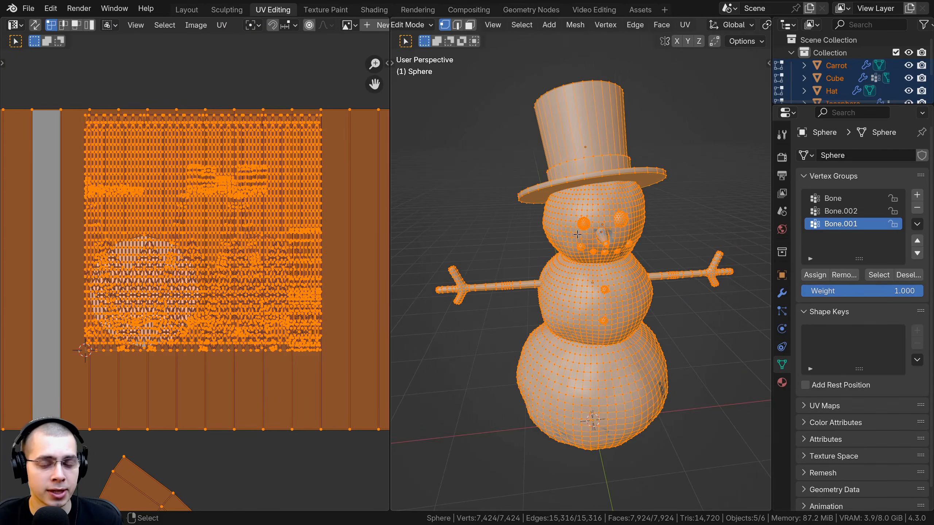
middle_click_drag(561, 188, 533, 125)
key("u")
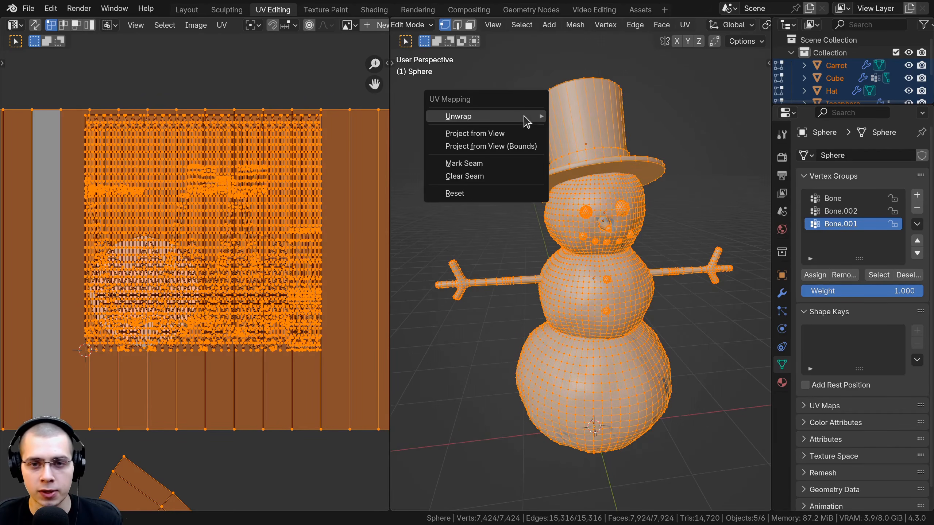
mouse_move(526, 121)
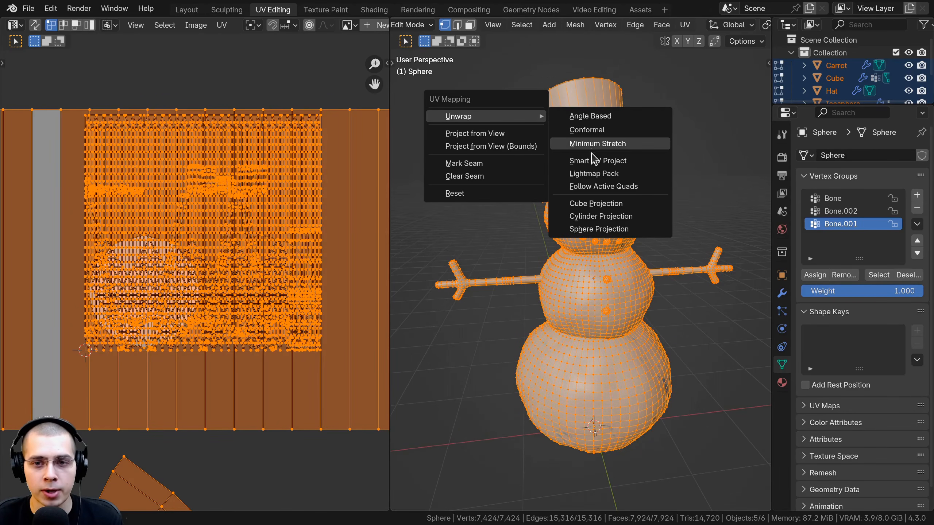
left_click(580, 161)
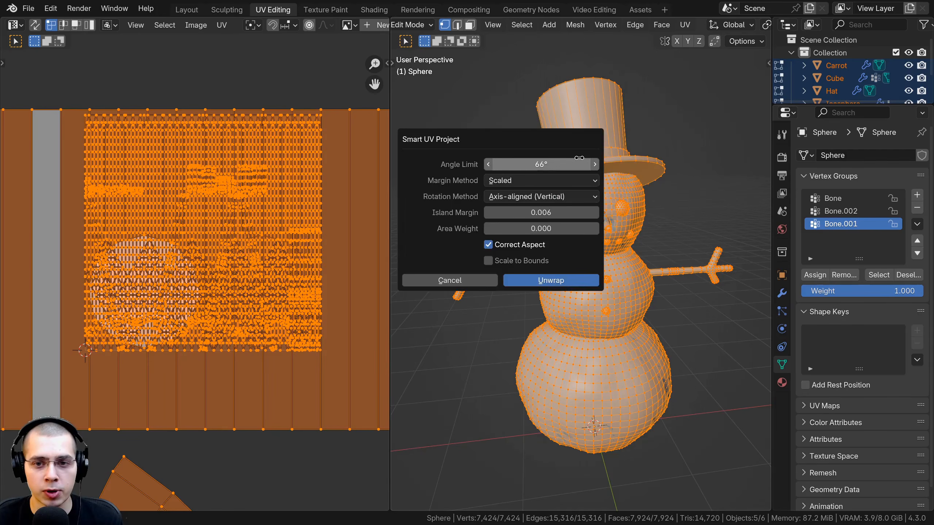
left_click(517, 214)
left_click(516, 214)
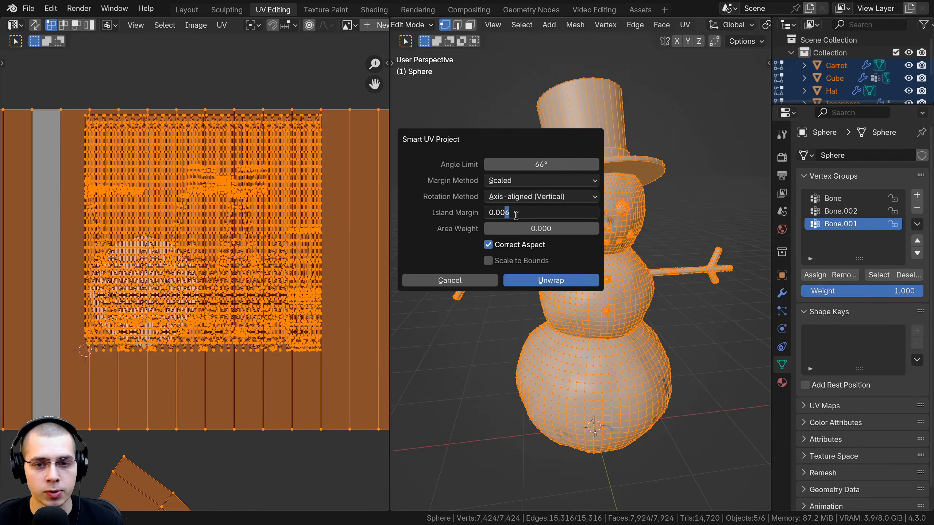
left_click(534, 283)
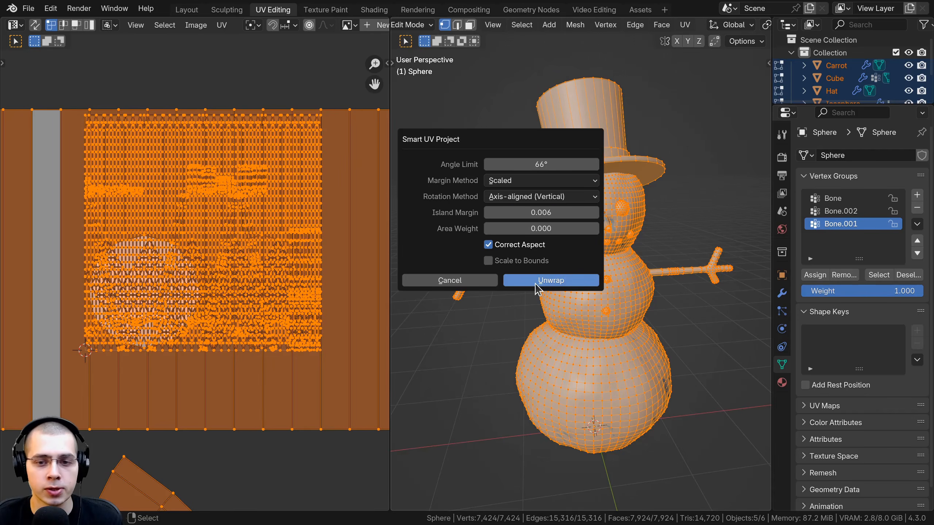
key("Return")
Inspect the unwrapped UV islands, then leave Edit Mode and return to the Layout workspace
scroll(159, 147, "up", 5)
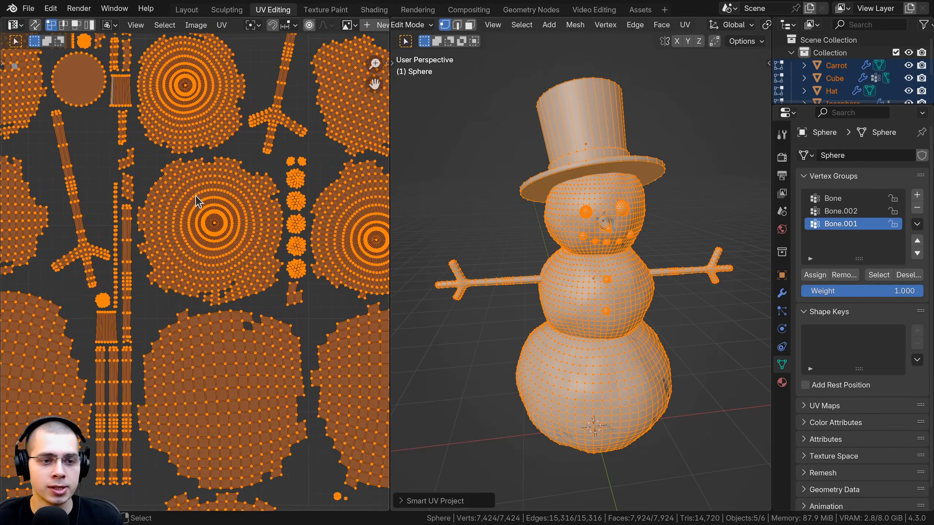
middle_click_drag(76, 241, 191, 96)
scroll(192, 96, "up", 1)
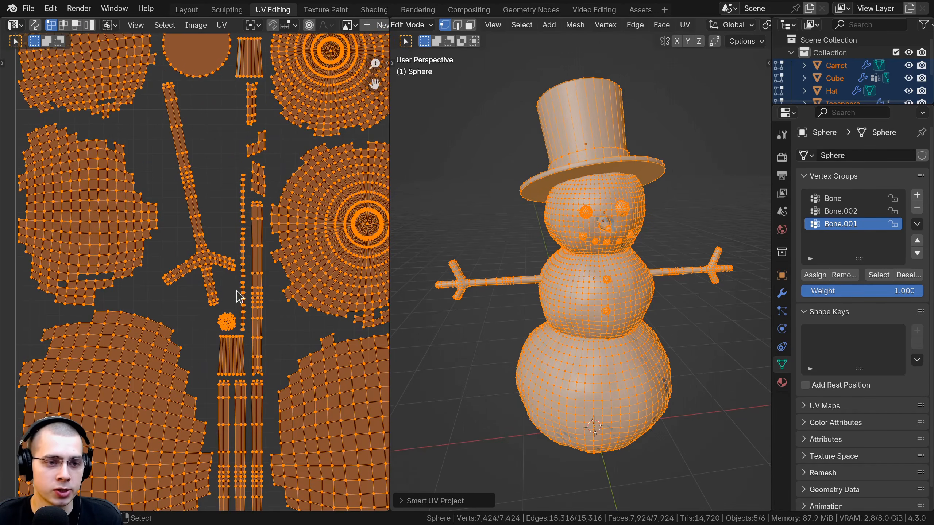
scroll(152, 304, "down", 2)
middle_click_drag(230, 415, 163, 251)
key("Tab")
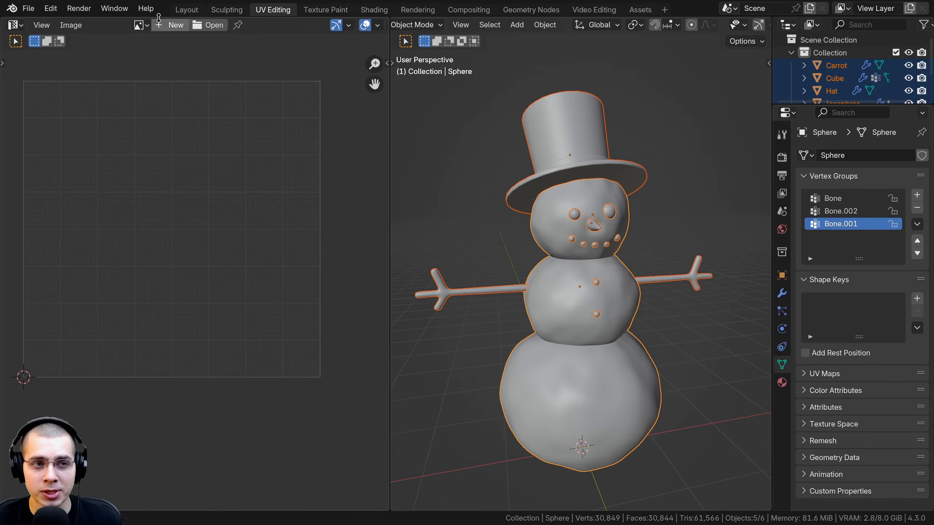
left_click(187, 9)
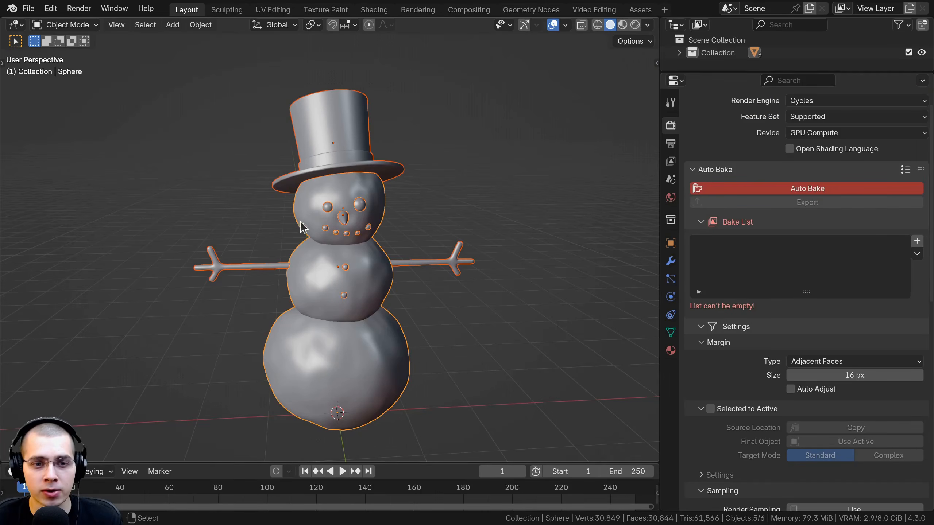
scroll(746, 194, "down", 2)
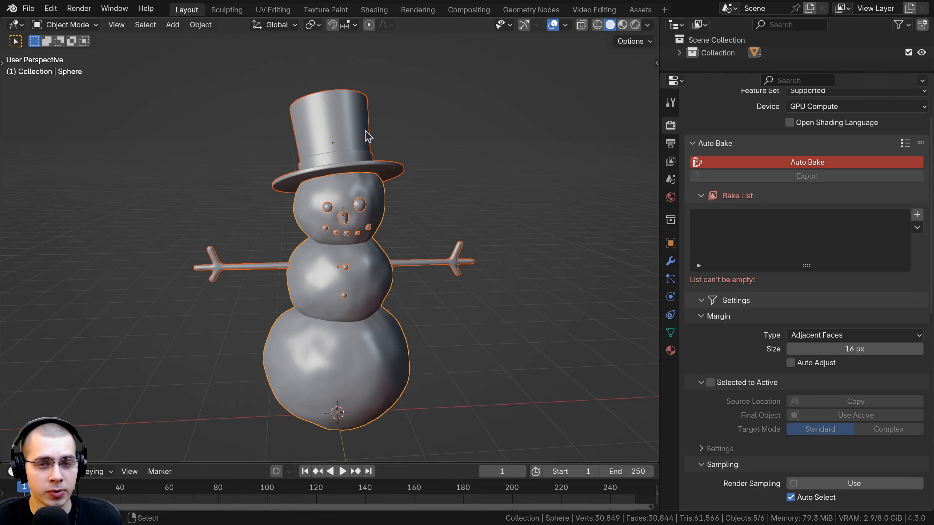
middle_click_drag(431, 310, 434, 307, "shift")
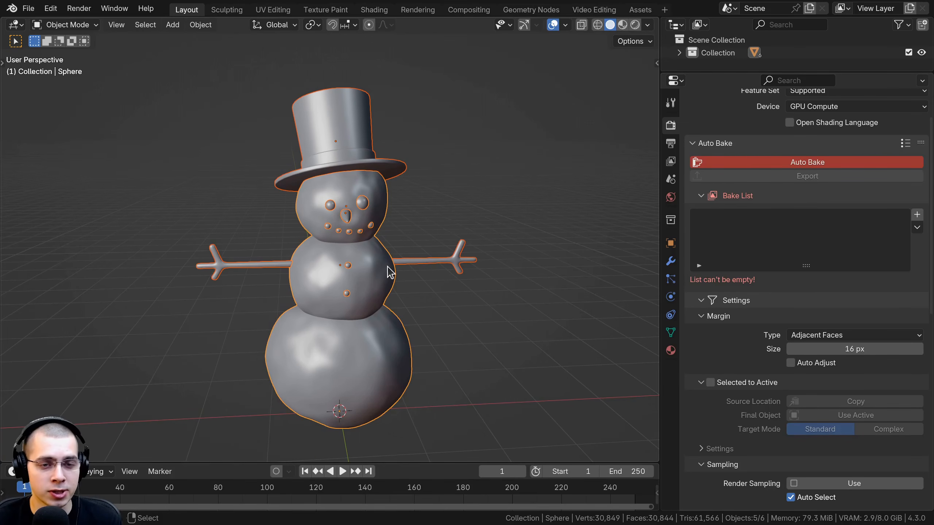
middle_click_drag(388, 267, 382, 267)
mouse_move(317, 217)
middle_mouse_down()
mouse_move(352, 231)
mouse_move(333, 209)
middle_mouse_up()
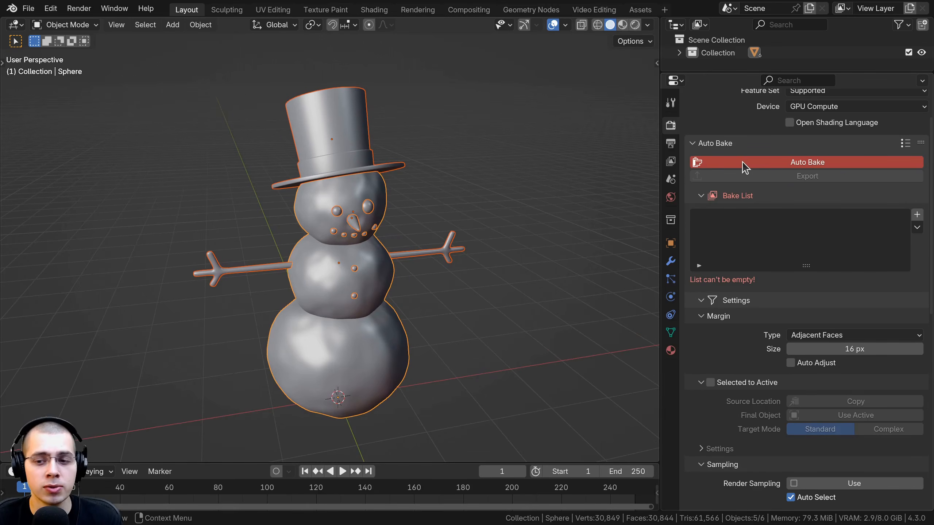
Collapse the Auto Bake subsections and reveal the UV settings of Object within Elements
scroll(734, 217, "down", 9)
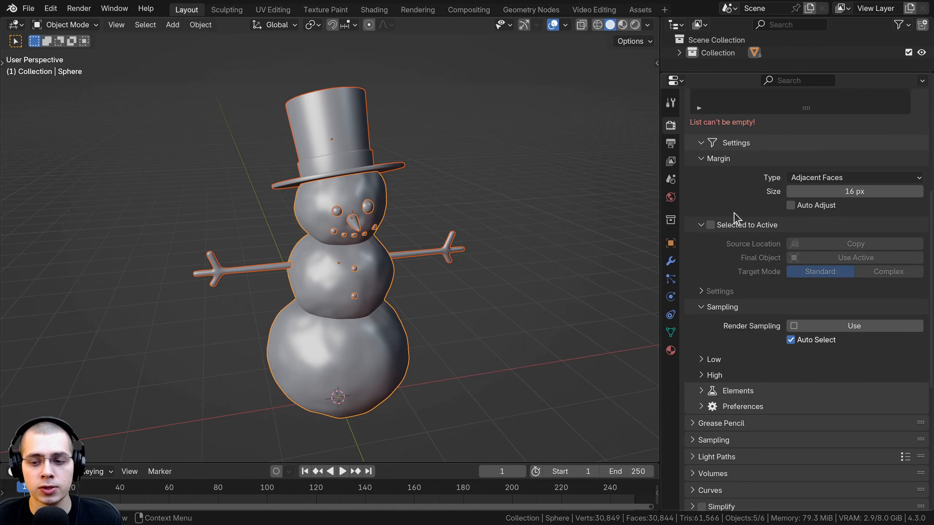
scroll(735, 221, "down", 1)
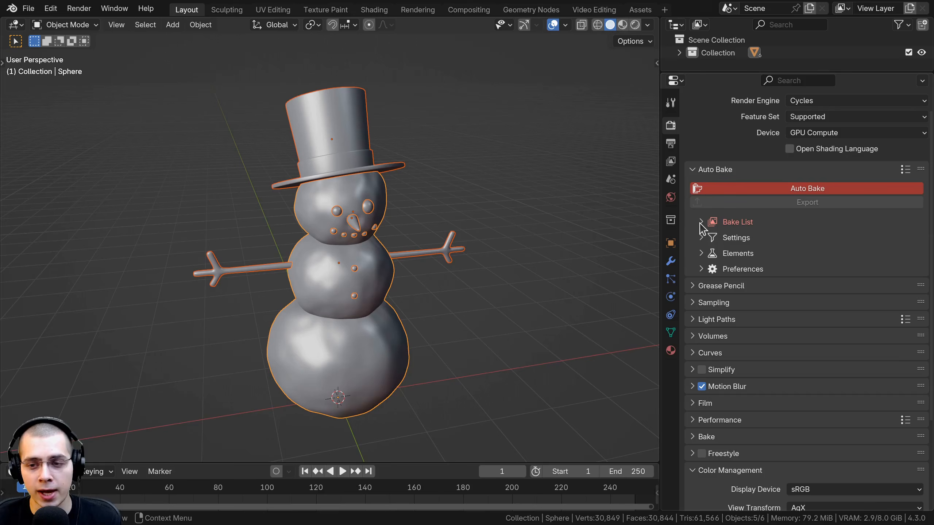
left_click(702, 254)
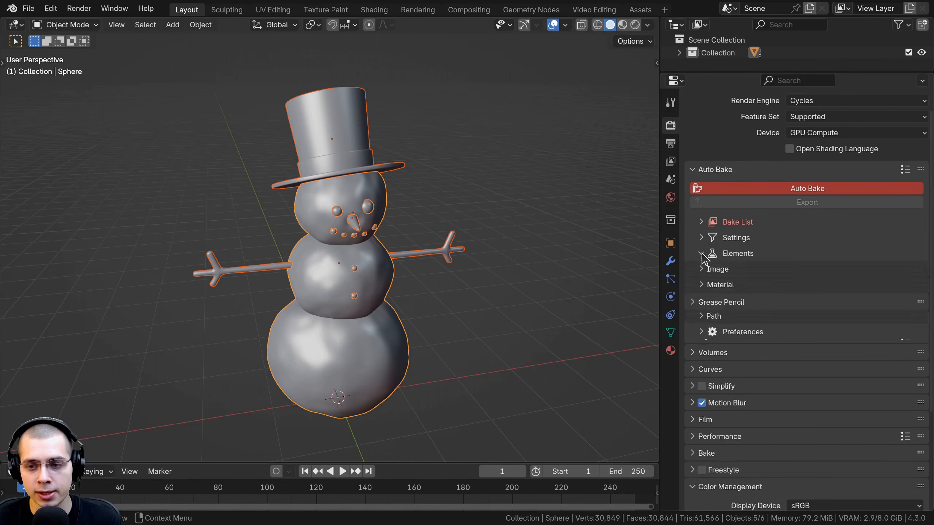
left_click(702, 301)
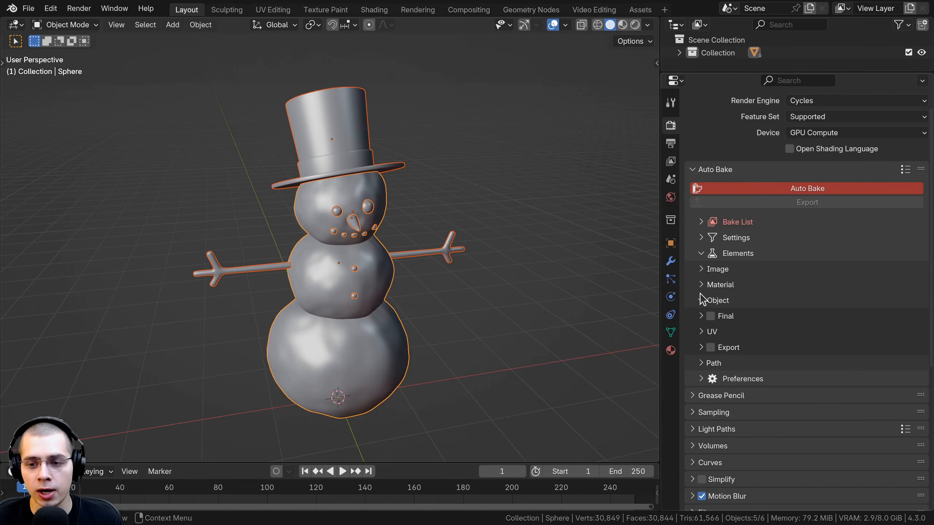
left_click(701, 332)
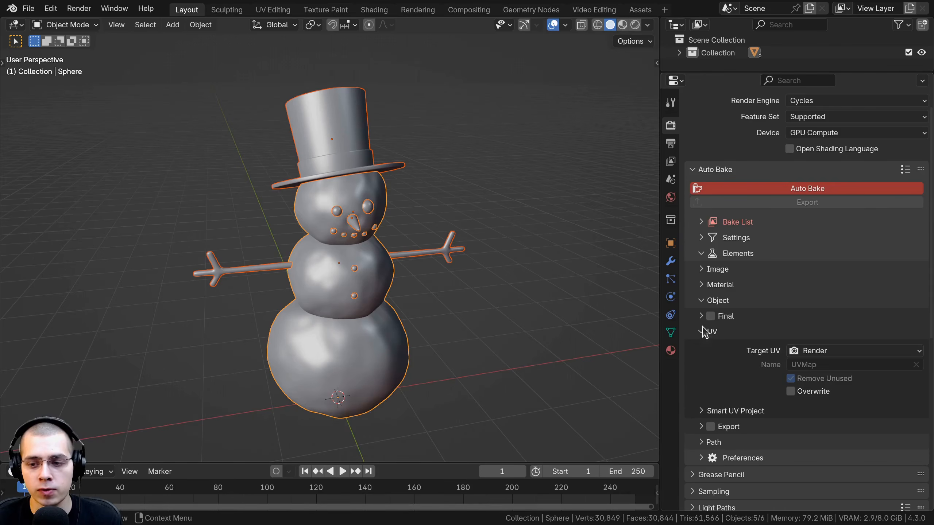
scroll(920, 245, "down", 4)
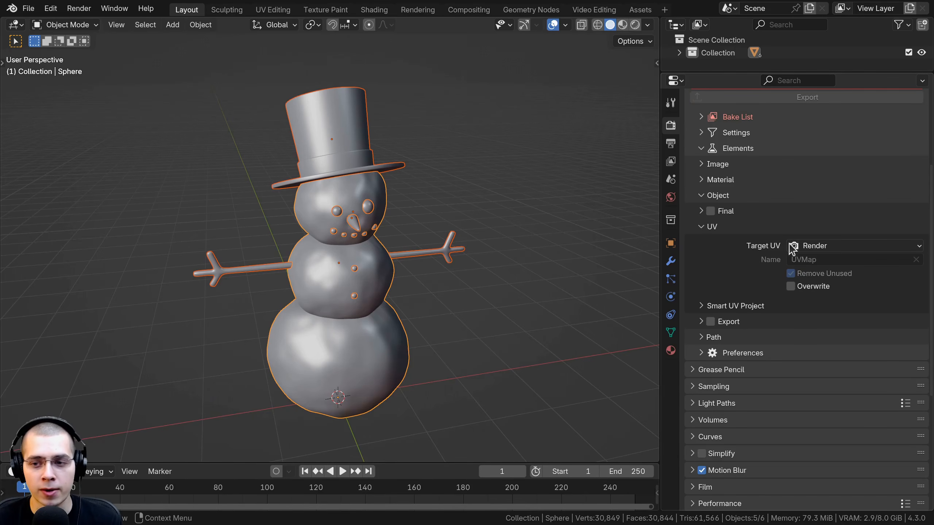
Keep Render as the Target UV and enable Overwrite in Auto Bake's UV settings
left_click(804, 247)
left_click(810, 250)
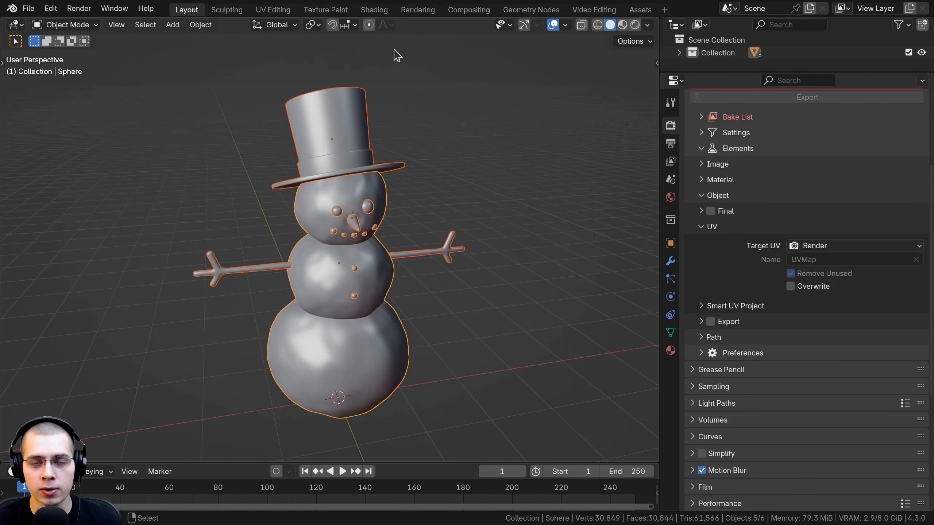
middle_click_drag(371, 238, 386, 235)
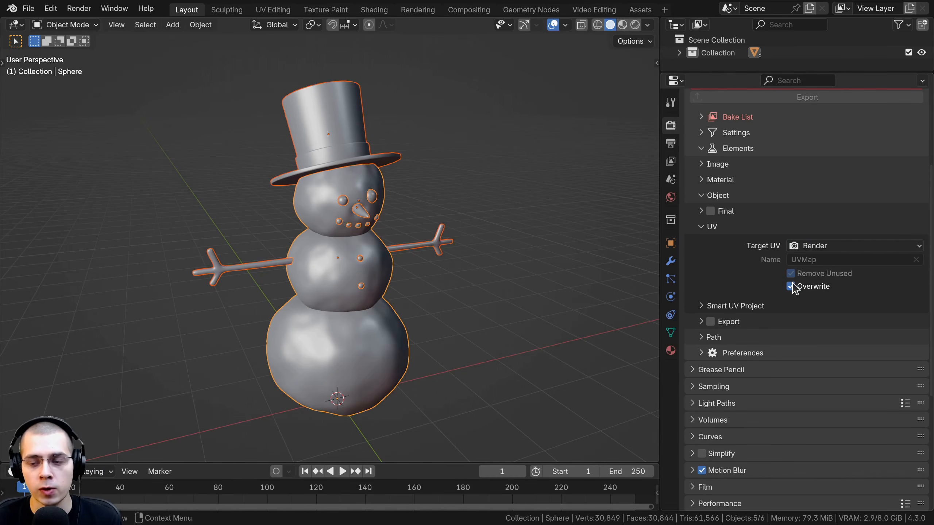
Expand Auto Bake's Smart UV Project settings and set the island margin to 0.006
left_click(702, 306)
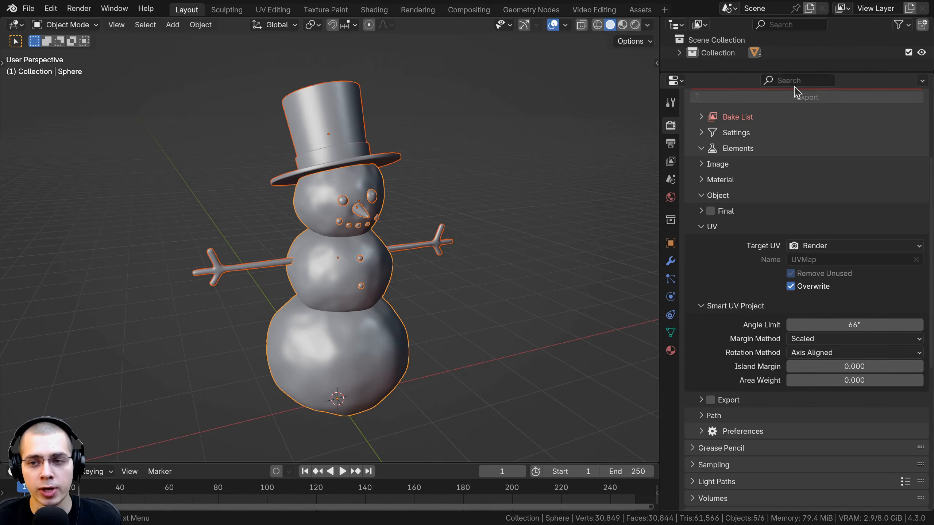
scroll(779, 307, "down", 4)
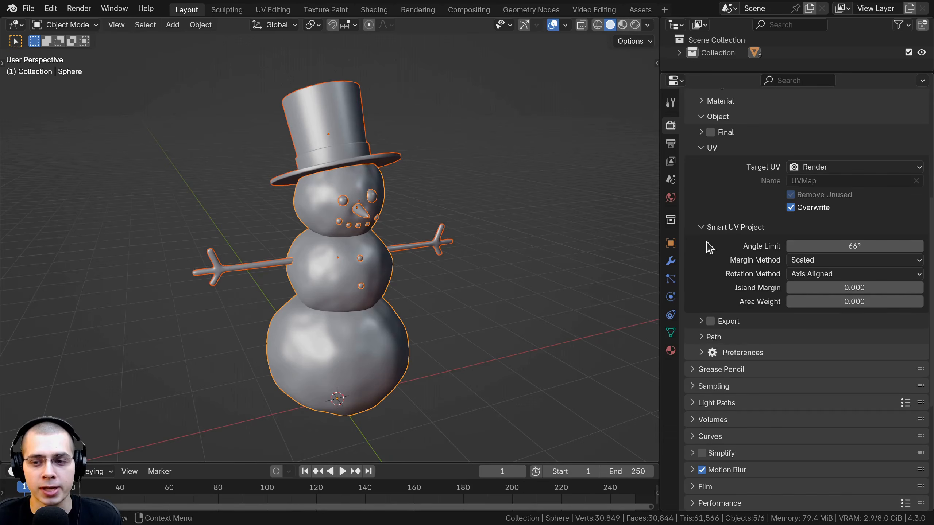
scroll(709, 248, "up", 1)
left_click(817, 314)
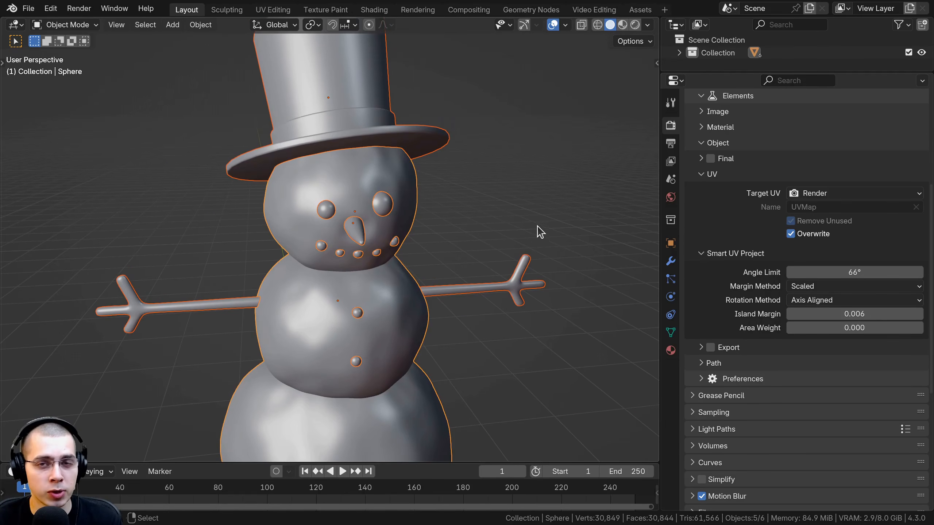
middle_click_drag(538, 226, 537, 219)
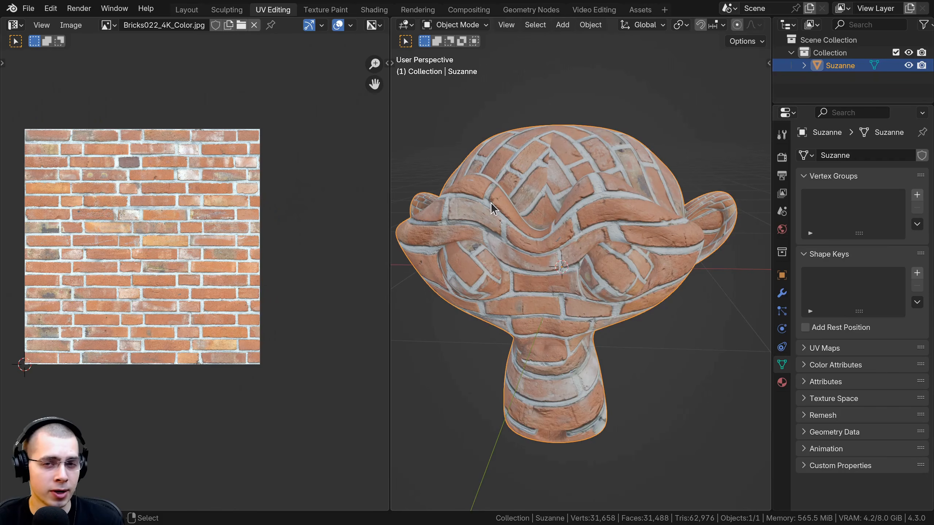
Examine the brick texture on Suzanne from several angles and enter Edit Mode to show her UVs over the brick image
middle_click_drag(516, 218, 559, 162)
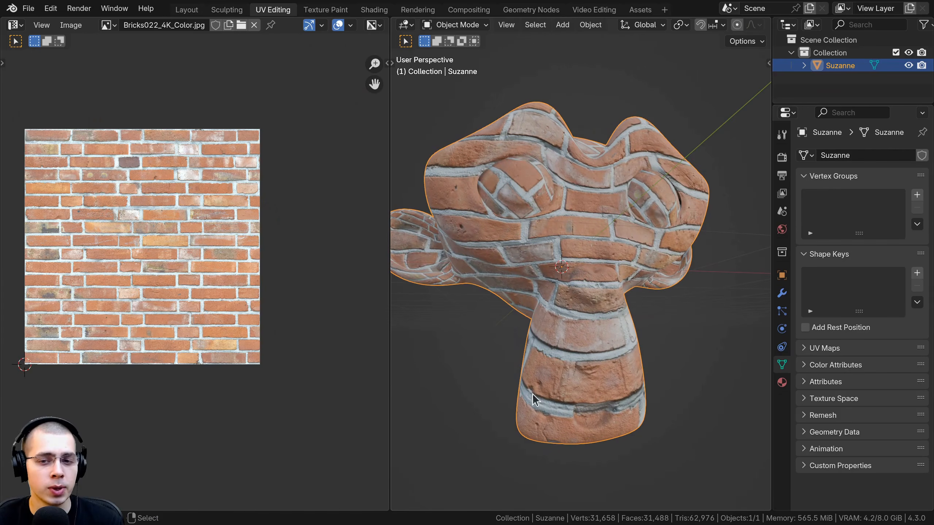
middle_click_drag(639, 226, 621, 251)
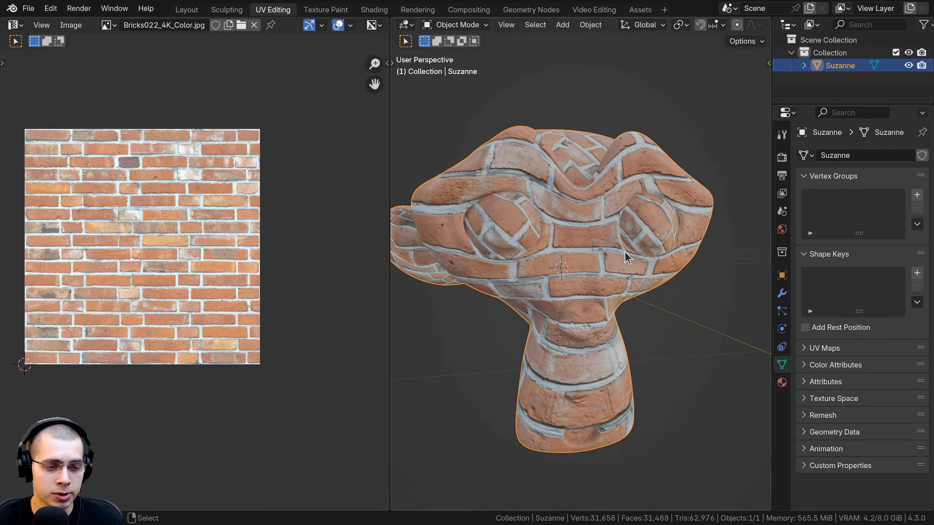
key("Tab")
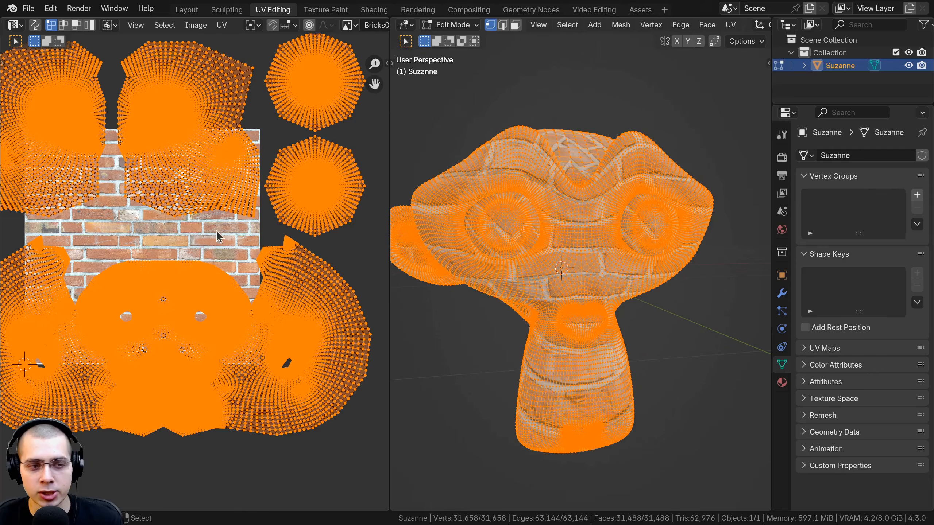
View the brick-textured Suzanne in Object Mode, return to Edit Mode and scale up all her UVs over the brick image
key("Tab")
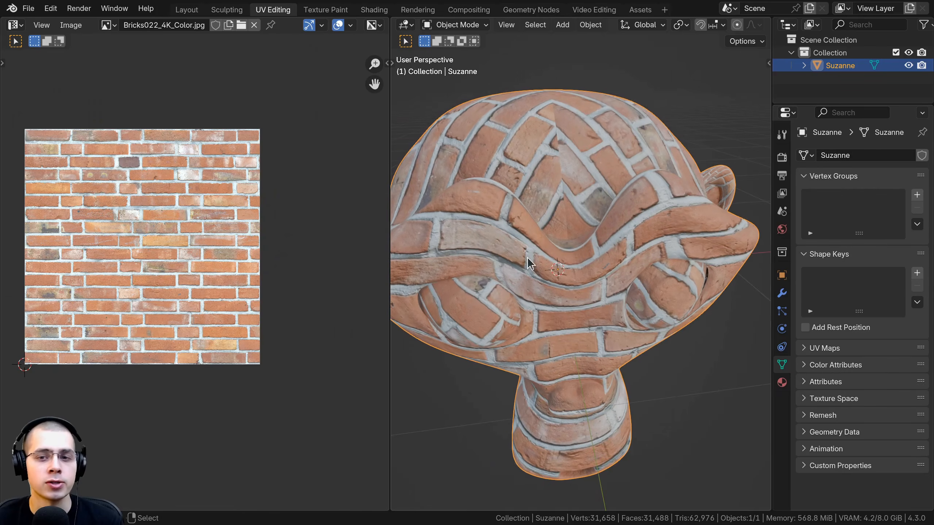
scroll(236, 217, "up", 1)
middle_click_drag(526, 222, 540, 210)
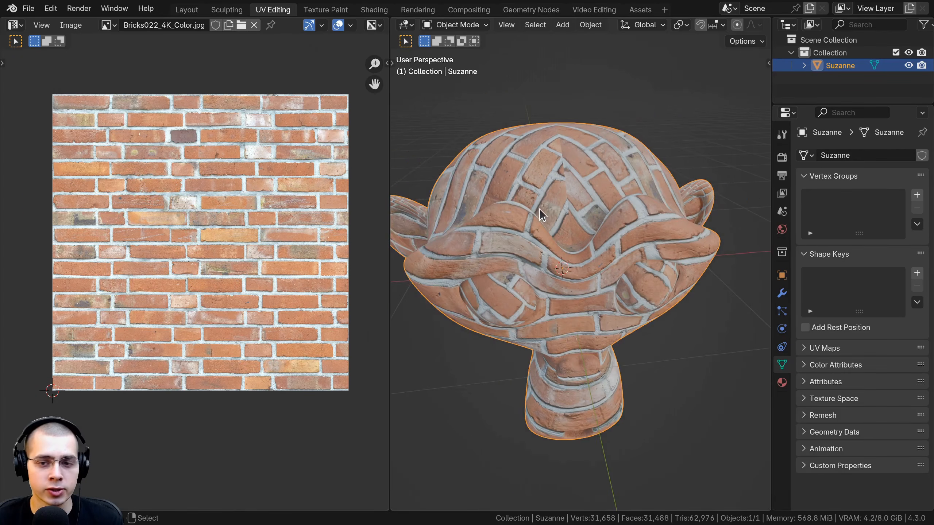
key("Tab")
scroll(265, 256, "down", 3)
key("g")
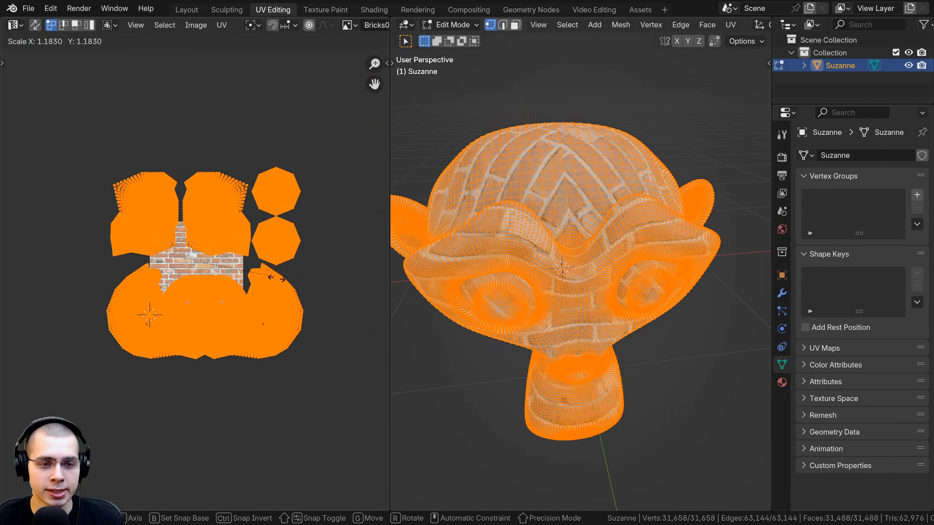
left_click(279, 281)
scroll(195, 388, "up", 4)
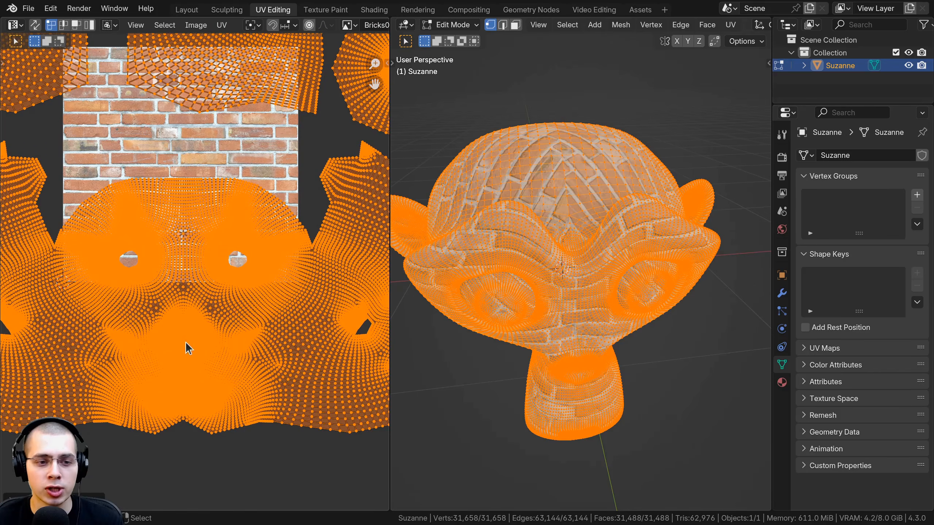
Box-select the UVs of the lower face below the eye holes, and clear the selection
key("alt+a")
middle_click_drag(214, 347, 212, 307, "shift")
key("b")
right_click(114, 256)
middle_click_drag(113, 257, 115, 335, "shift")
key("b")
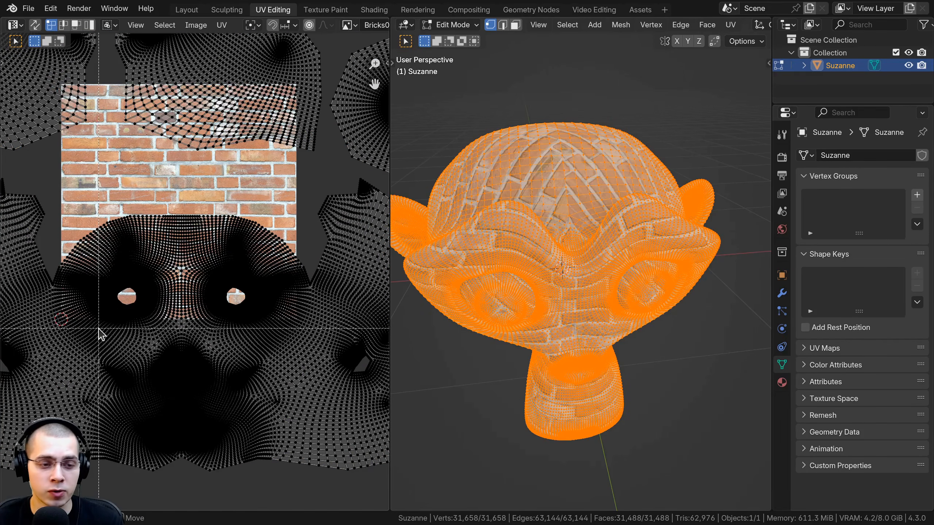
left_click_drag(98, 329, 283, 516)
middle_click_drag(211, 396, 214, 382, "shift")
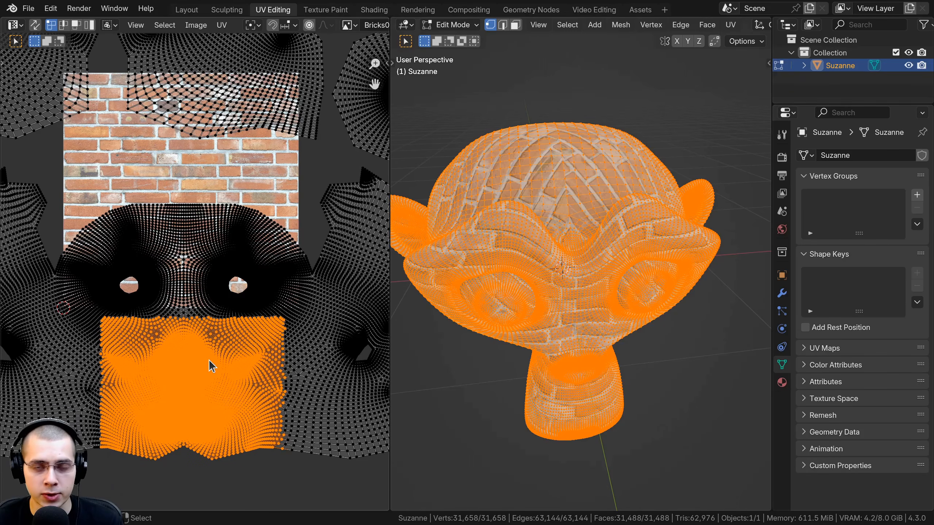
middle_click_drag(178, 284, 180, 291, "shift")
scroll(184, 291, "down", 1)
key("alt+a")
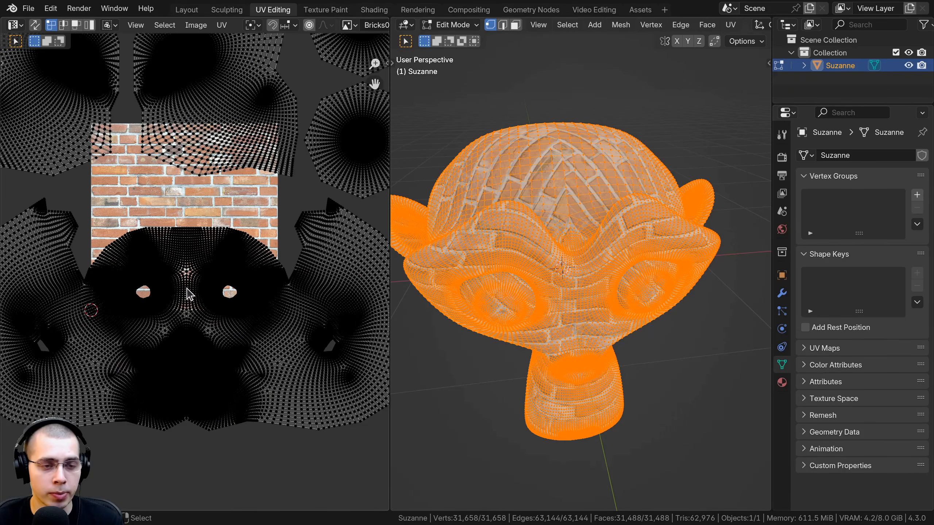
Select all of Suzanne's UVs and return to Object Mode
middle_click_drag(232, 270, 237, 305, "shift")
scroll(246, 265, "up", 1)
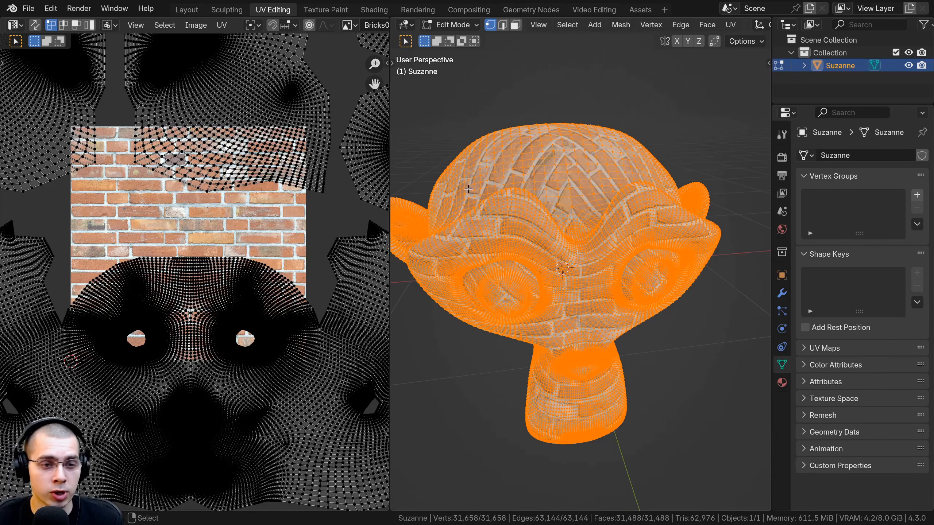
key("a")
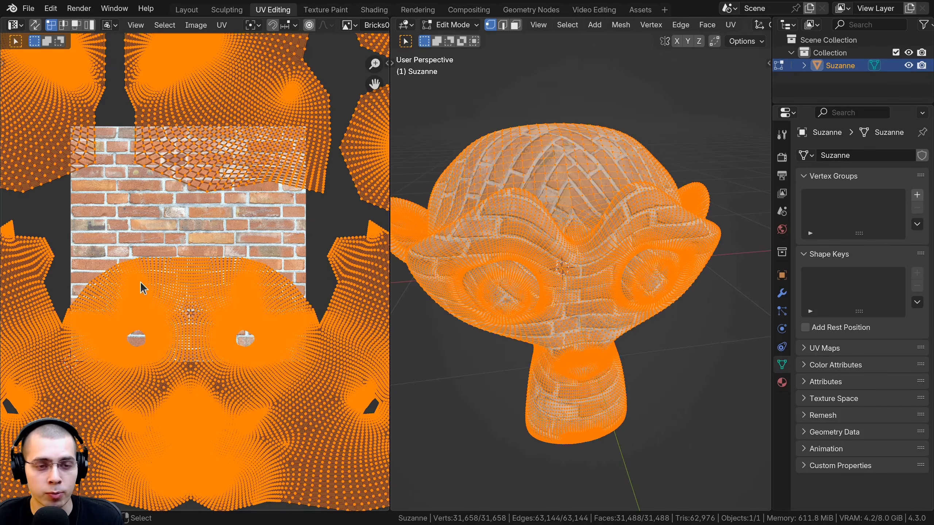
middle_click_drag(141, 282, 142, 291)
middle_click_drag(487, 279, 505, 286)
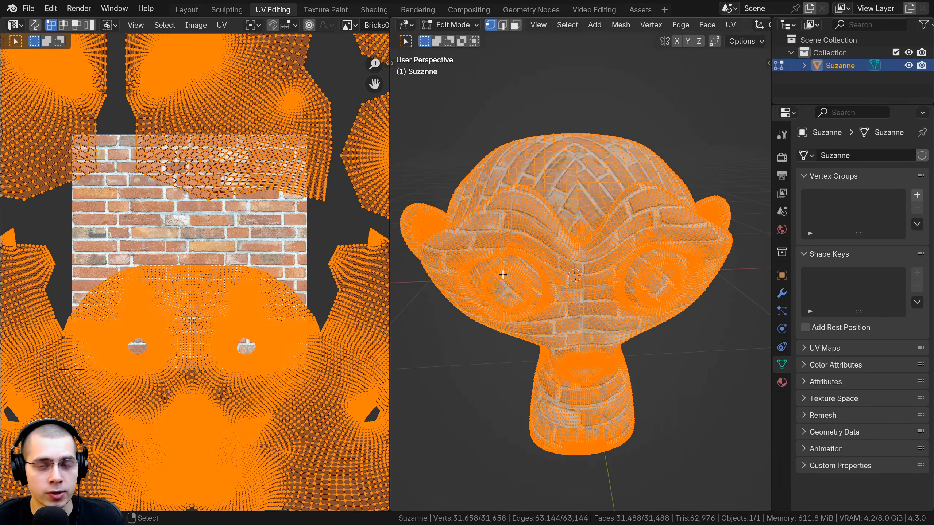
key("Tab")
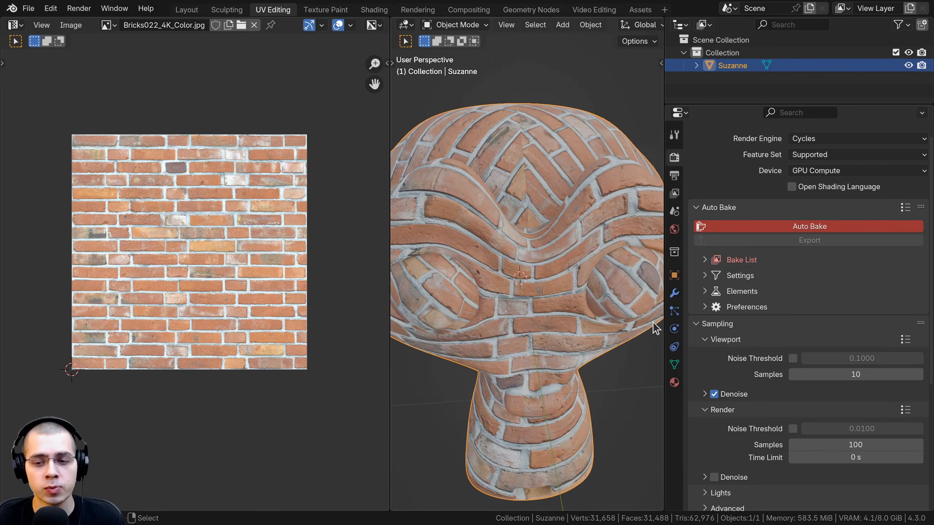
Show Suzanne's mesh data properties, collapse Vertex Groups and Shape Keys, and expand UV Maps
left_click(673, 365)
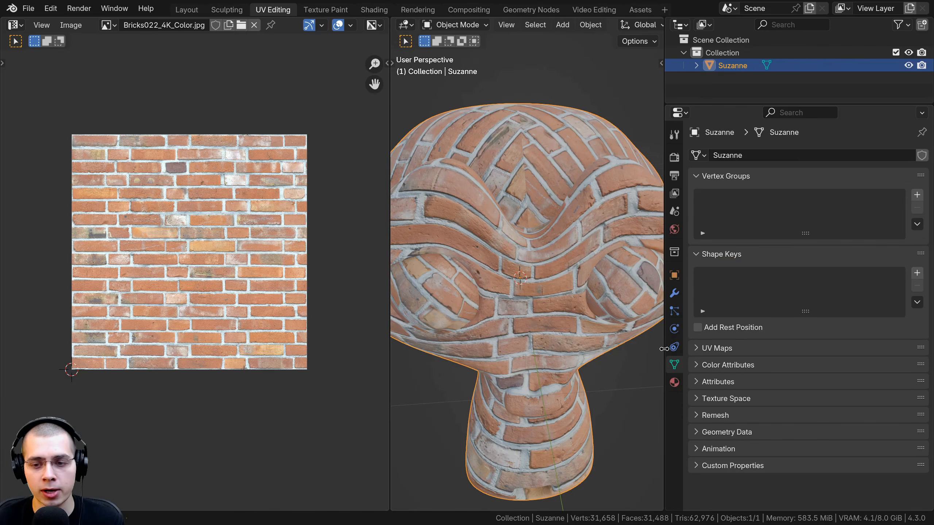
left_click_drag(664, 349, 647, 342)
scroll(522, 230, "down", 3)
key("g")
right_click(538, 166)
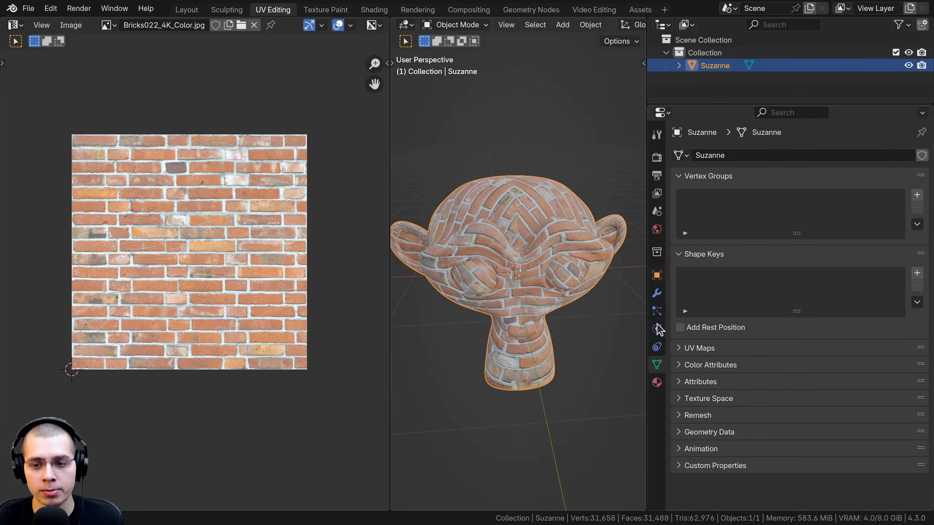
left_click_drag(685, 177, 681, 191)
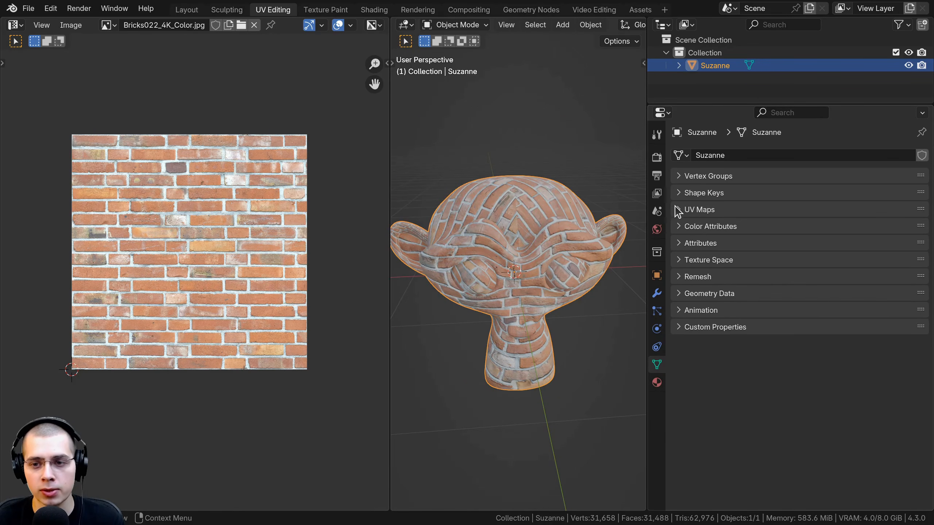
left_click(678, 210)
scroll(501, 365, "up", 3)
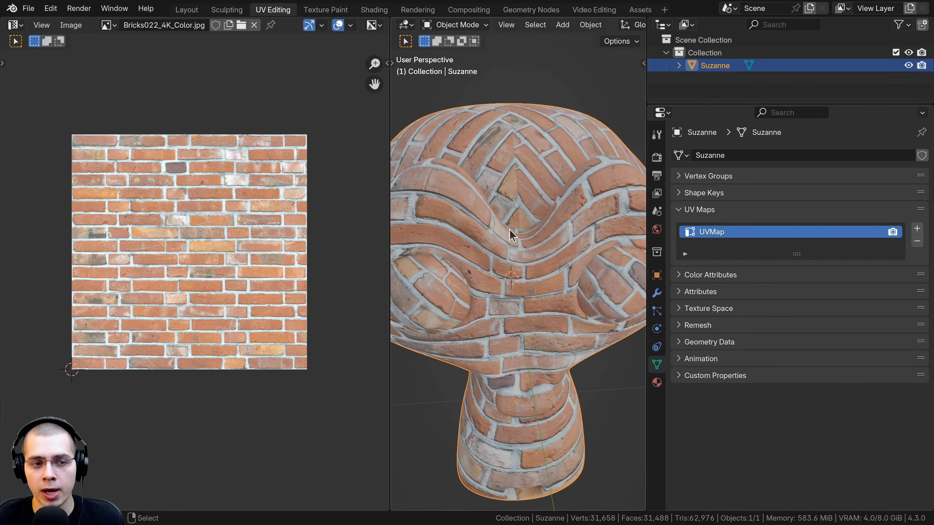
Add a second UV map to Suzanne and name it Baked UV Map
key("Tab")
key("Tab")
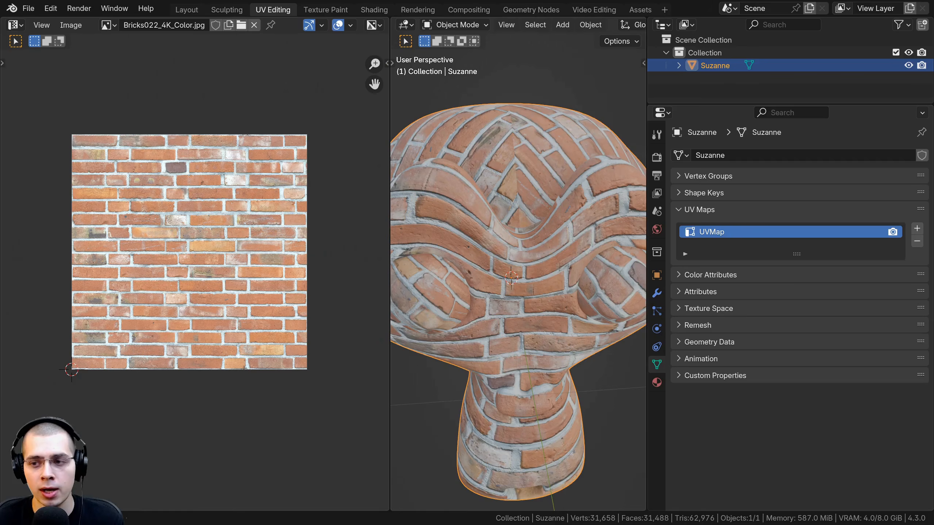
left_click(917, 228)
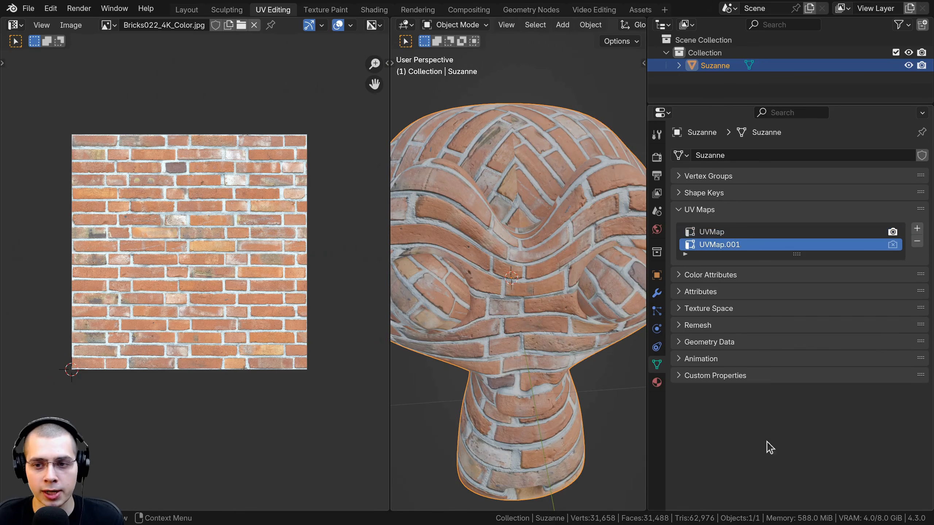
double_click(723, 246)
type("Baked UV")
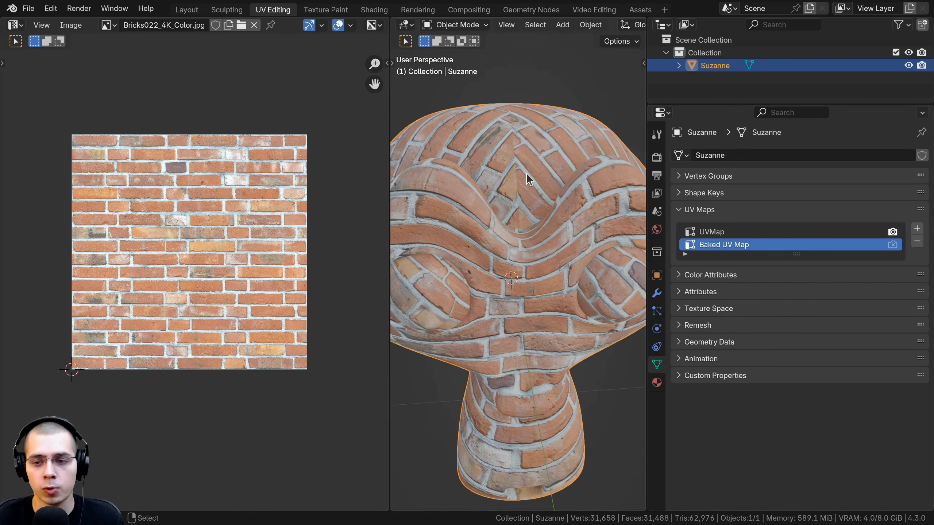
Enter Edit Mode on Suzanne and choose Baked UV Map as the map shown in the UV editor
middle_click_drag(525, 178, 486, 241)
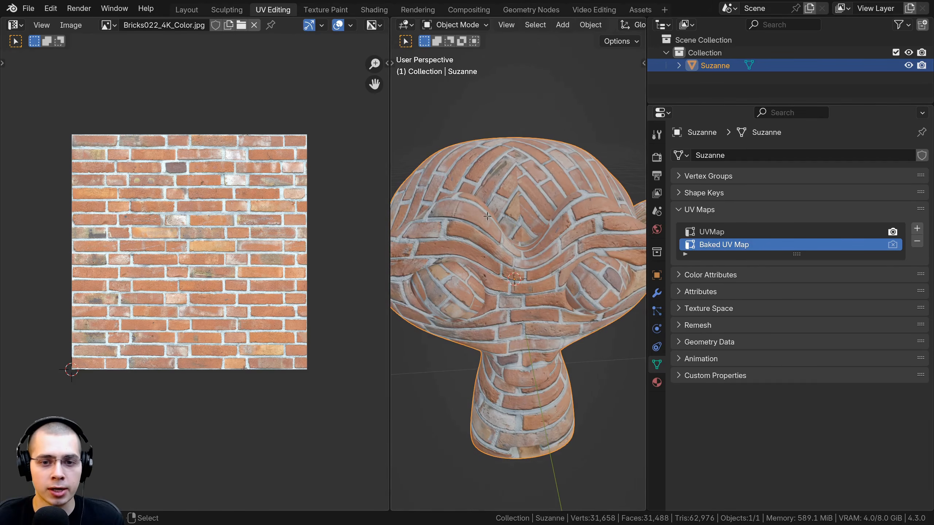
key("Tab")
scroll(264, 26, "right", 10)
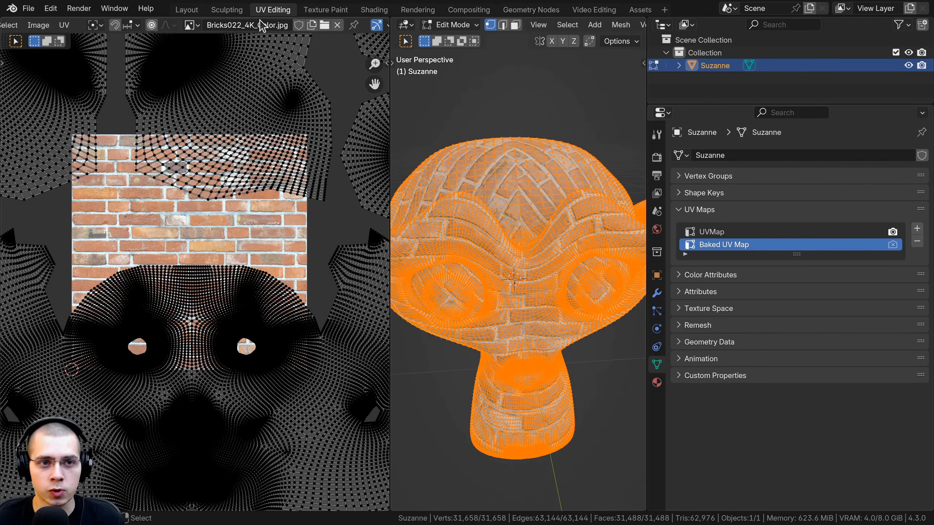
left_click(302, 26)
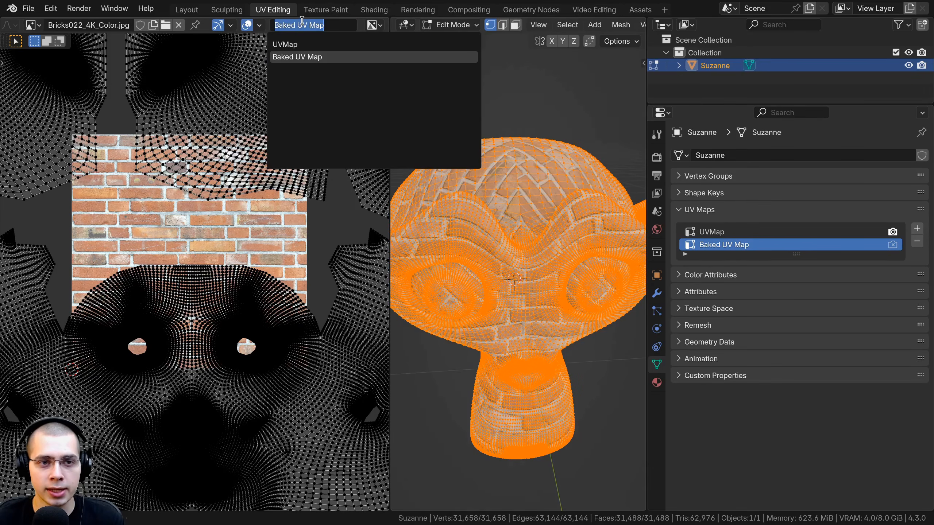
left_click(293, 58)
scroll(223, 242, "down", 3)
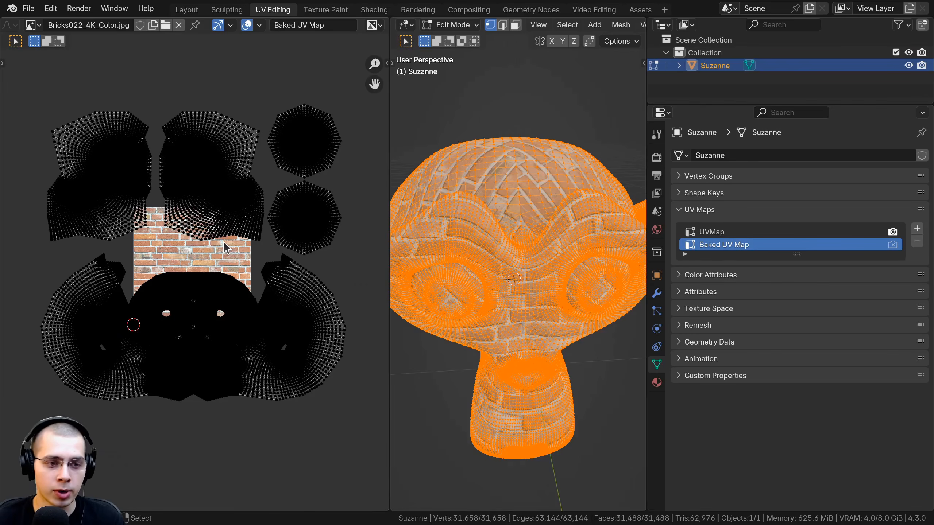
Unwrap Suzanne into Baked UV Map with Smart UV Project, using an island margin of 0.006
key("u")
mouse_move(517, 200)
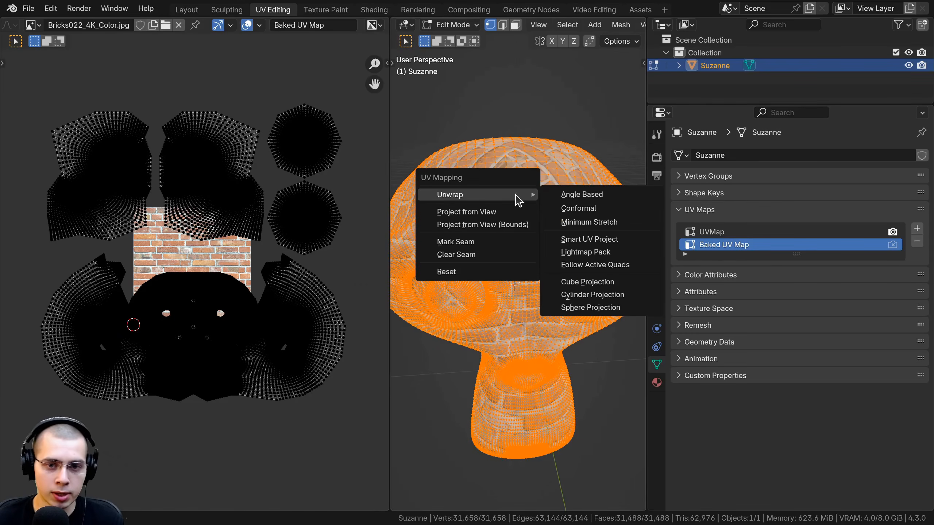
left_click(568, 243)
left_click(523, 293)
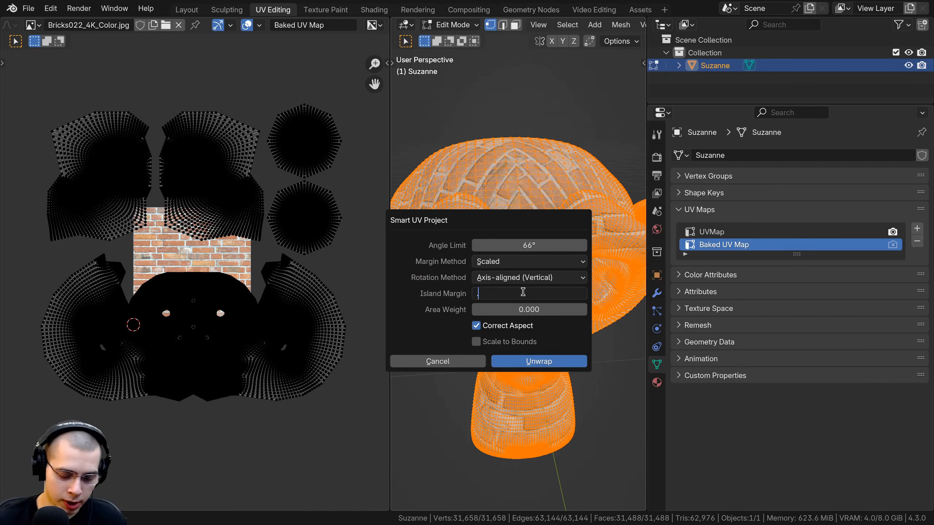
type(".005")
key("Return")
left_click(540, 363)
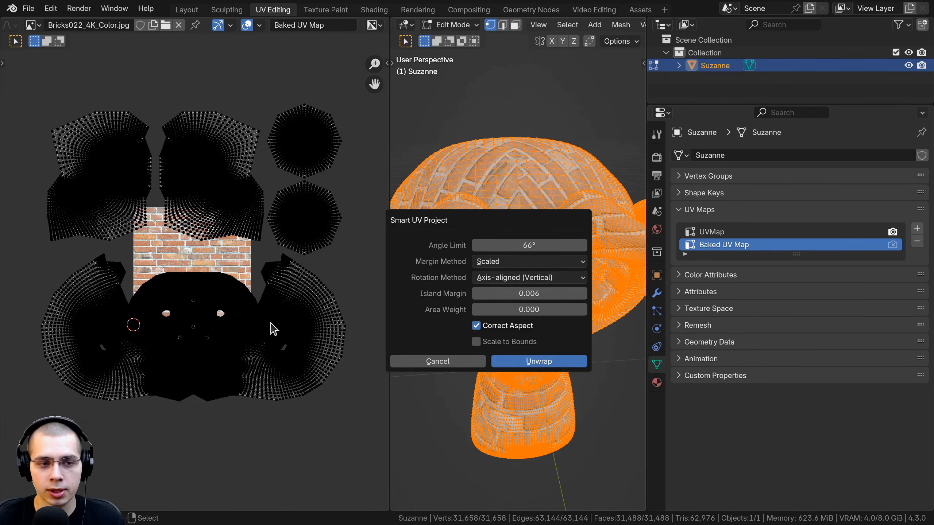
Examine the unwrapped islands of Baked UV Map over the brick image and on Suzanne
scroll(226, 250, "up", 5)
middle_click_drag(112, 167, 126, 175)
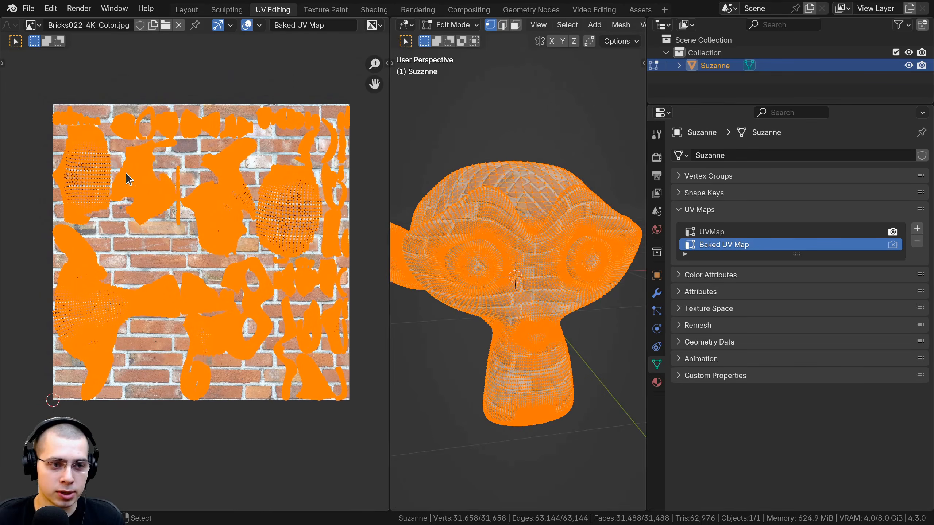
key("Tab")
key("Tab")
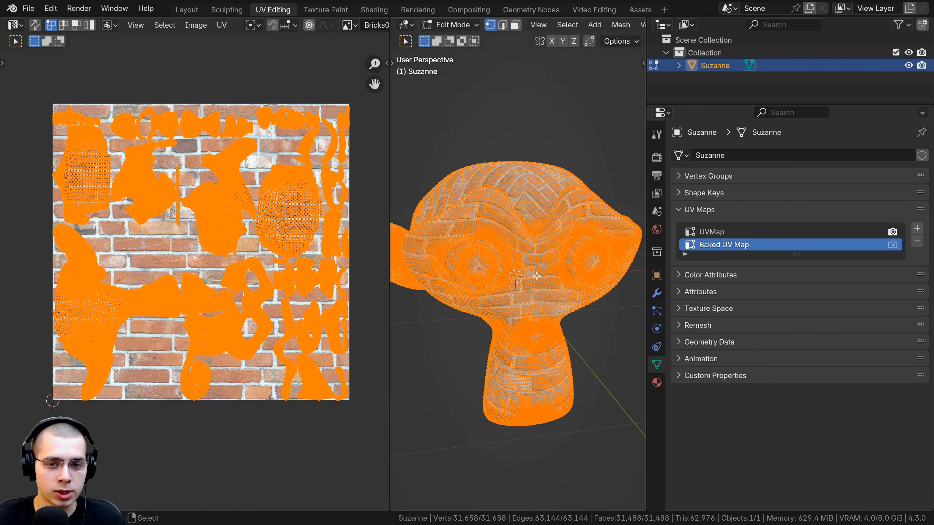
scroll(201, 241, "up", 6)
scroll(195, 305, "down", 4)
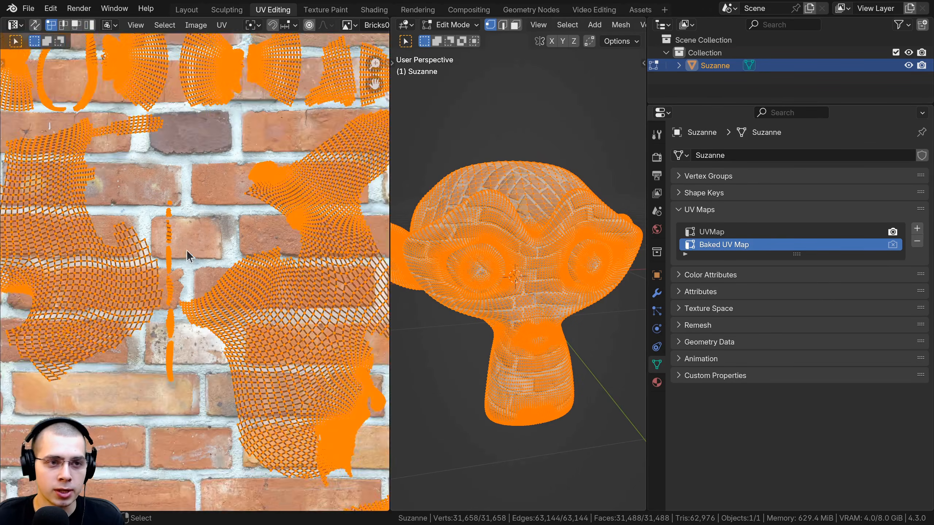
scroll(261, 243, "up", 4)
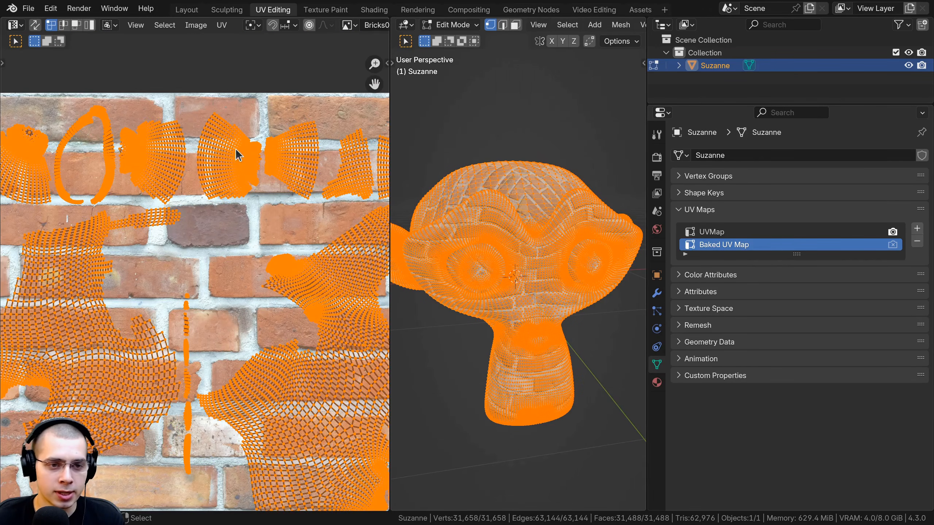
scroll(556, 310, "down", 2)
middle_click_drag(551, 298, 558, 302, "shift")
Compare the layouts of UVMap and Baked UV Map in Edit Mode, and leave UVMap active in Object Mode
key("Tab")
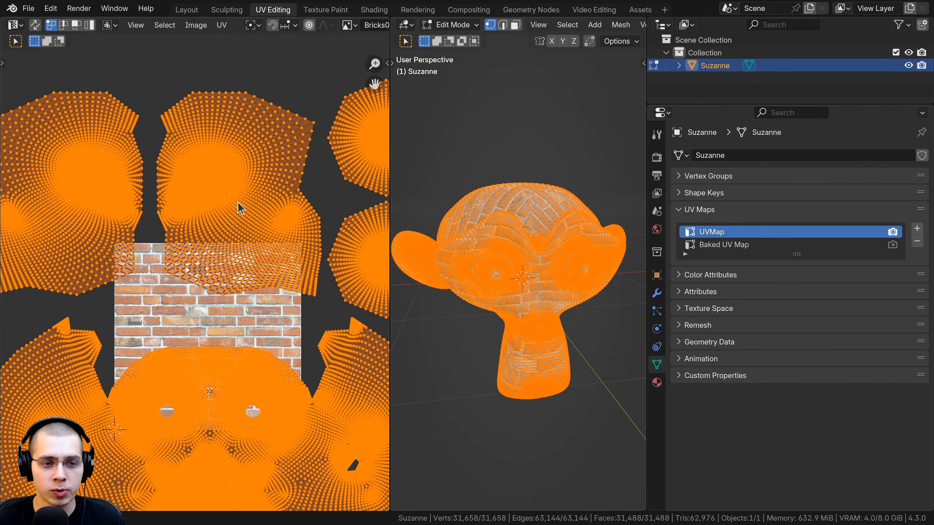
scroll(504, 210, "up", 2)
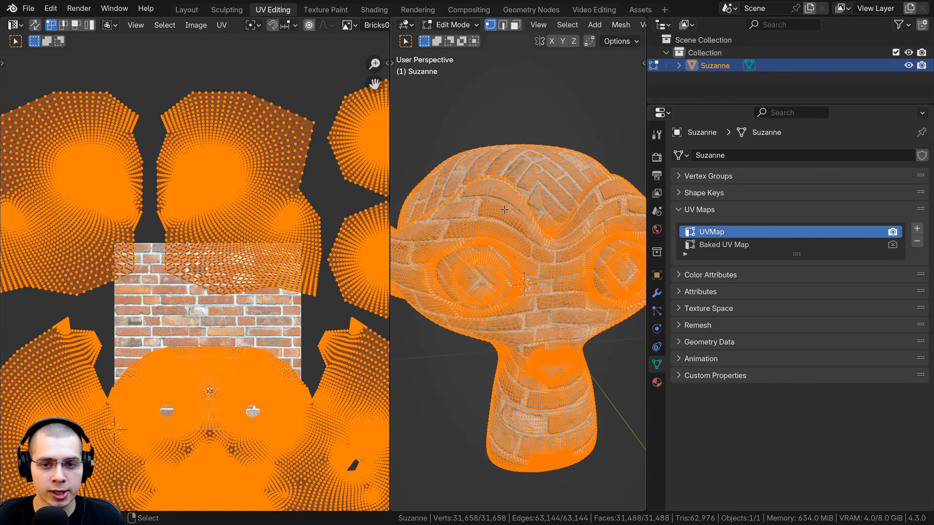
key("Tab")
left_click(773, 246)
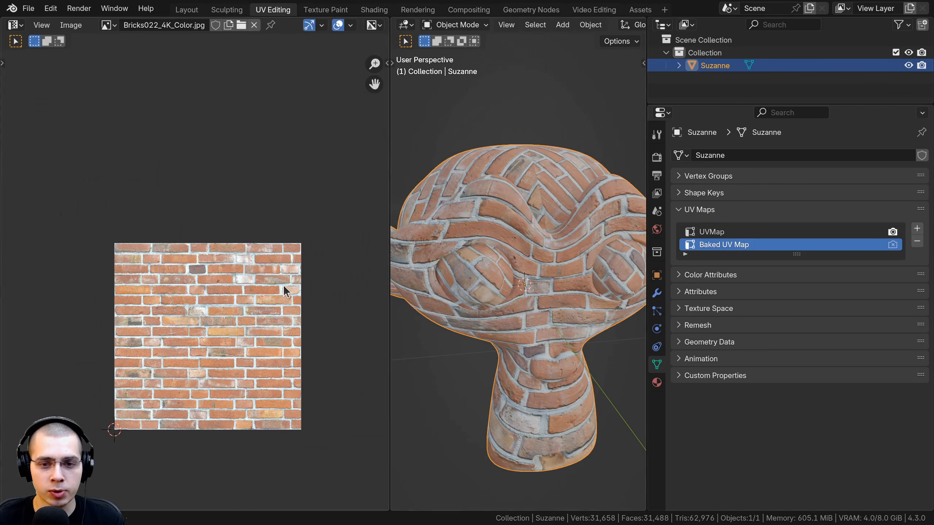
key("Tab")
key("Tab")
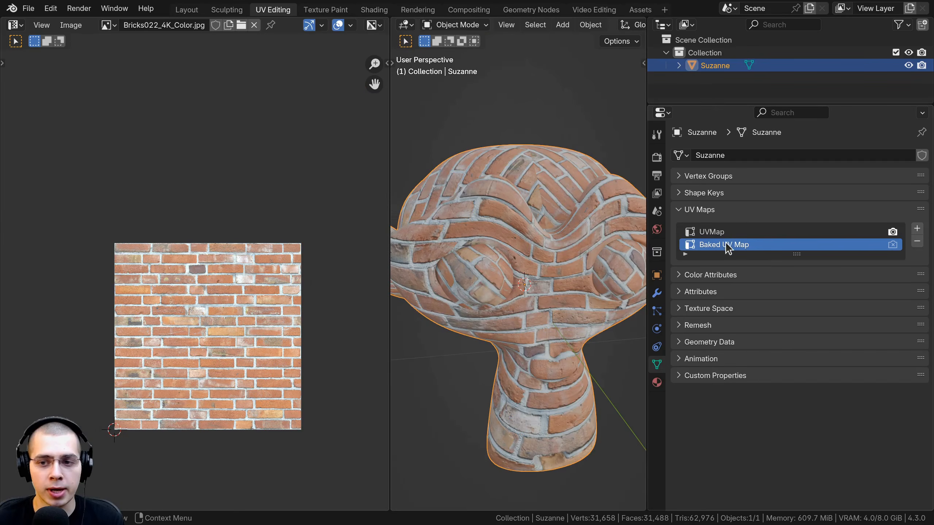
left_click(711, 232)
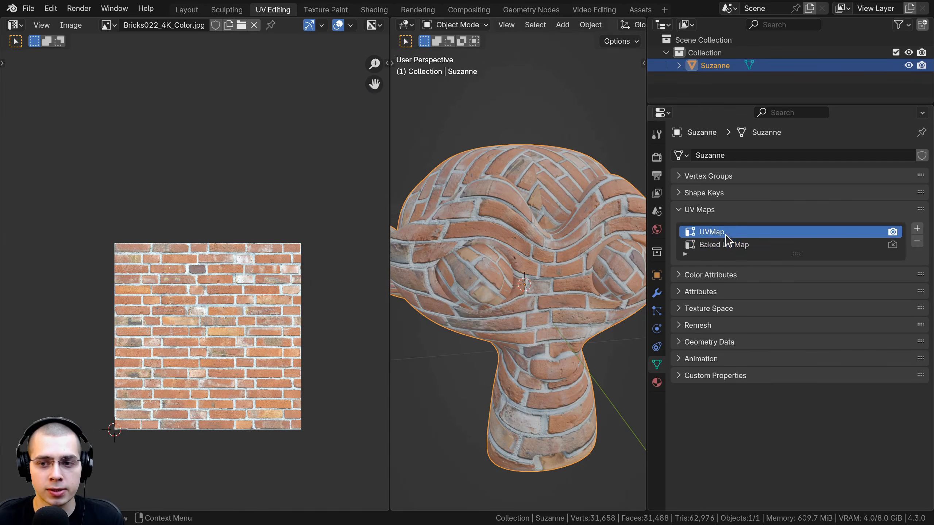
left_click(708, 246)
left_click(702, 234)
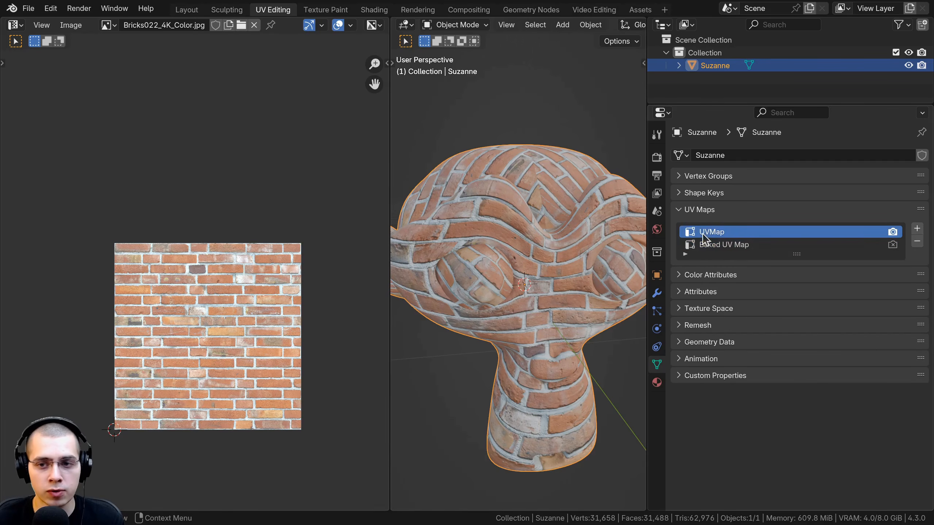
Open the render properties, widen the panel, and expand Auto Bake's UV settings under Elements and Object
left_click(657, 176)
left_click_drag(648, 173, 619, 163)
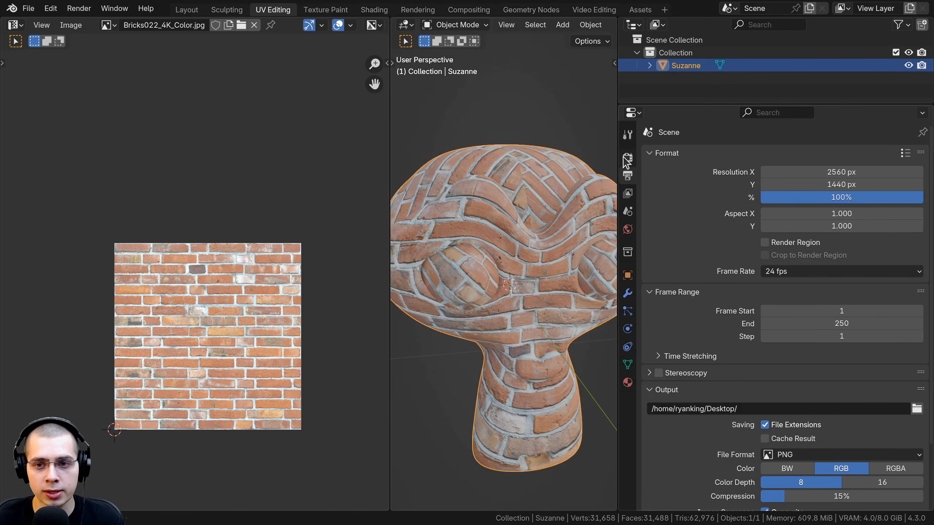
left_click(626, 159)
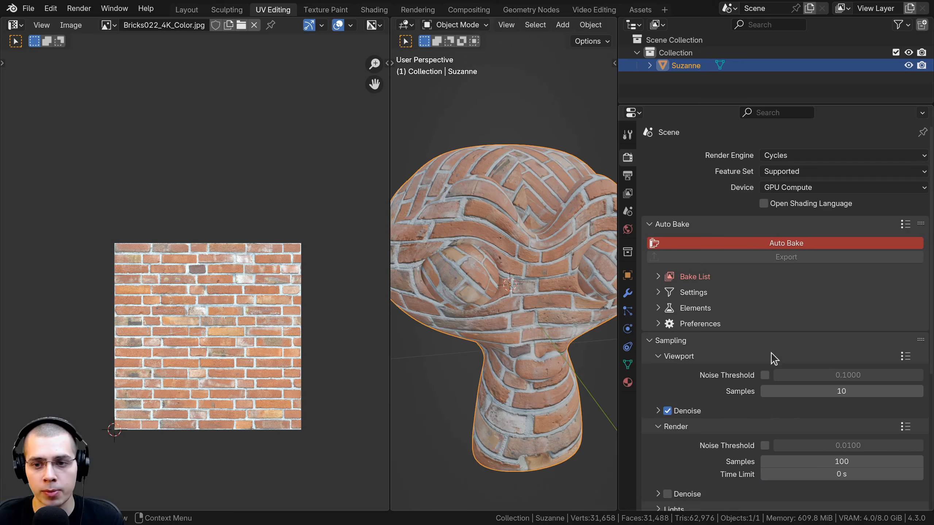
scroll(700, 150, "down", 6)
scroll(662, 262, "up", 6)
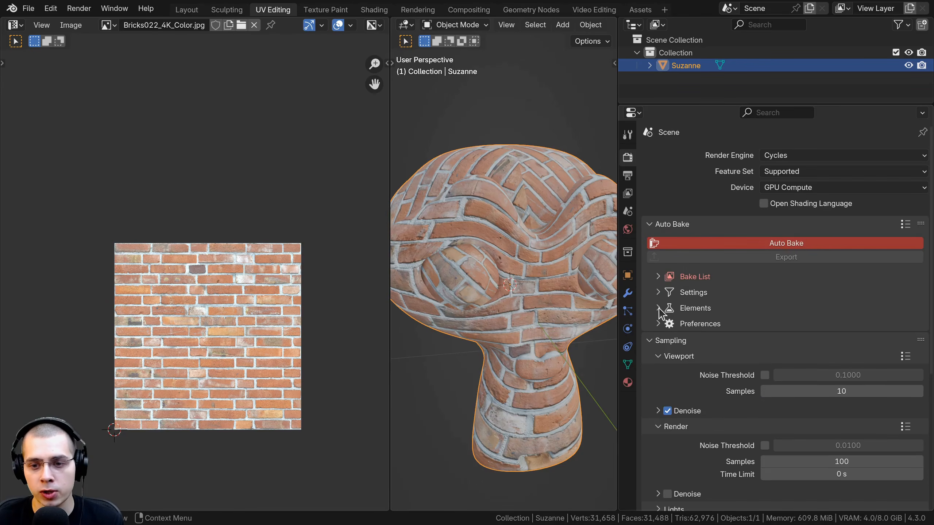
left_click(658, 308)
scroll(659, 310, "down", 2)
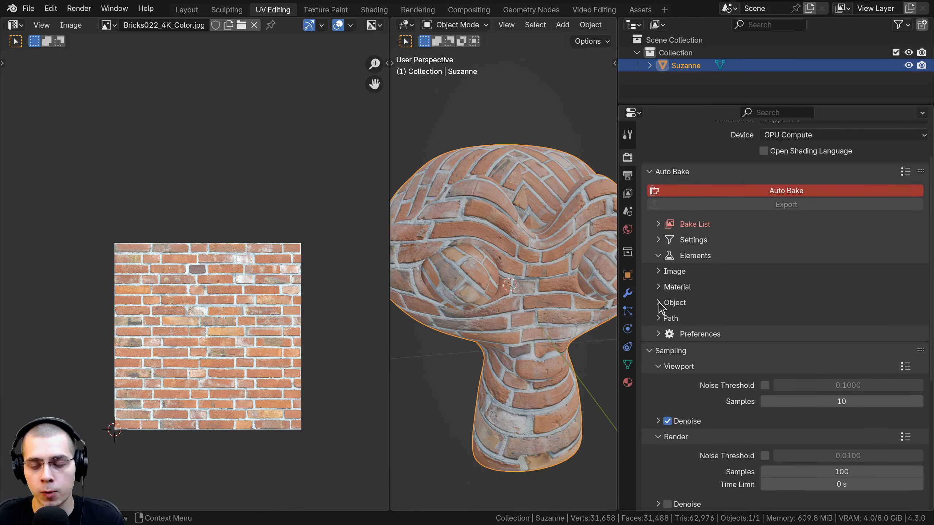
left_click(659, 302)
scroll(660, 305, "down", 2)
left_click(658, 282)
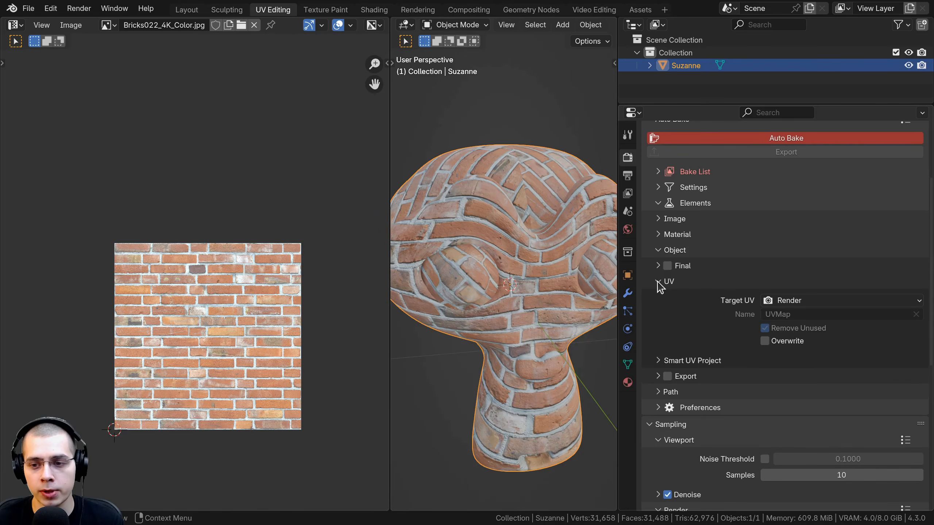
Set Auto Bake's Target UV to Custom and choose Baked UV Map as its name
scroll(774, 272, "down", 1)
left_click(774, 275)
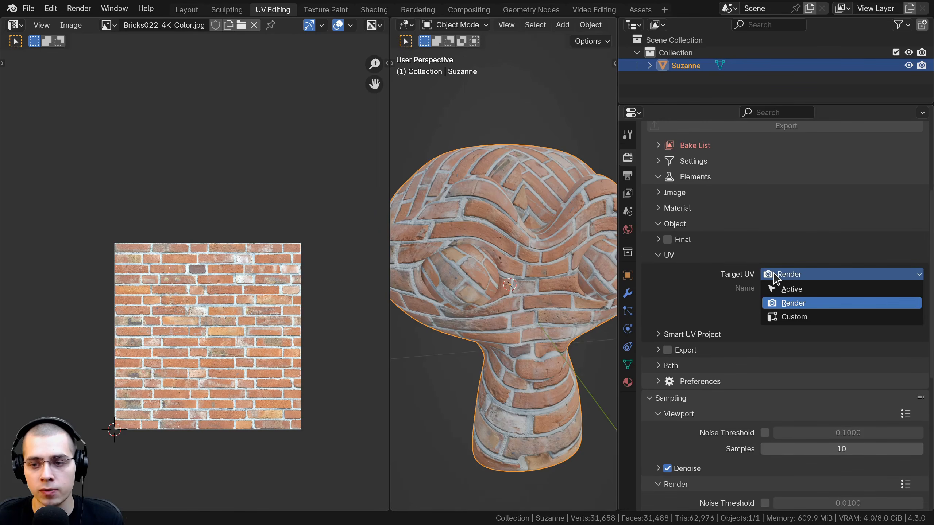
left_click(788, 317)
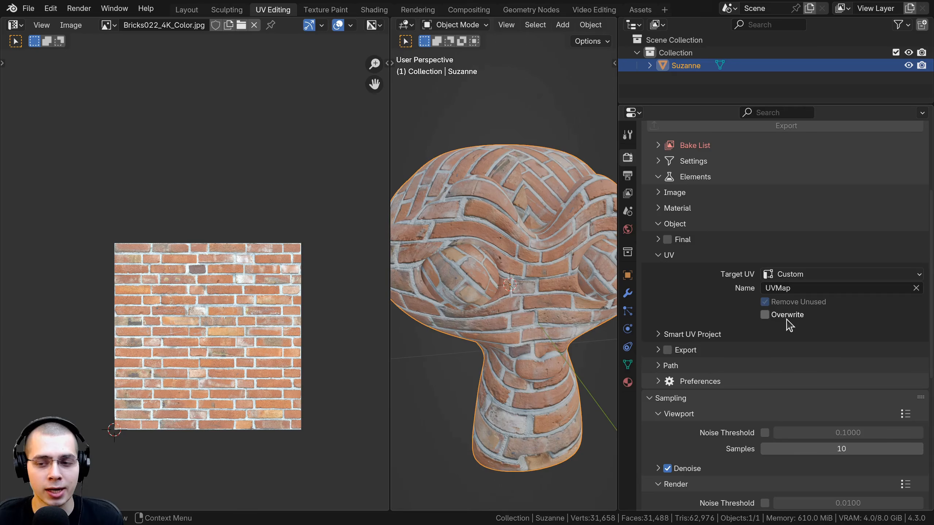
left_click(774, 289)
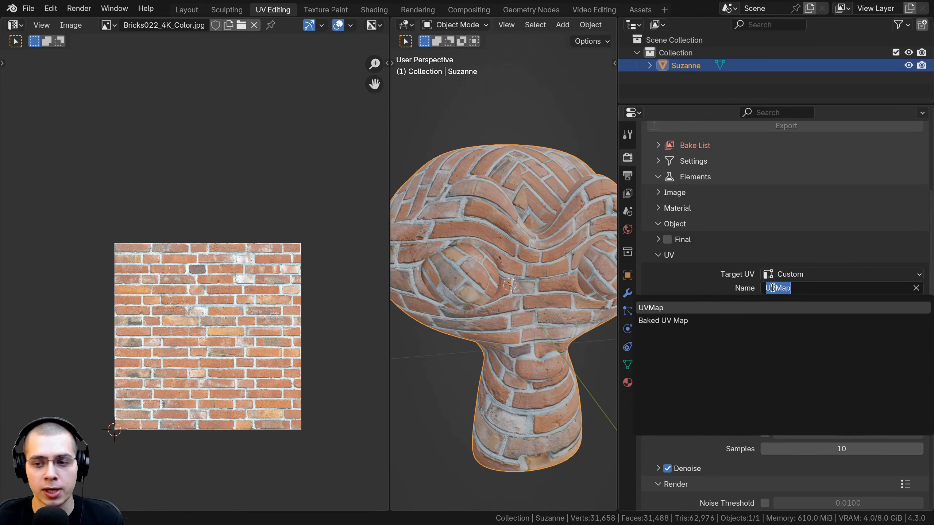
left_click(651, 321)
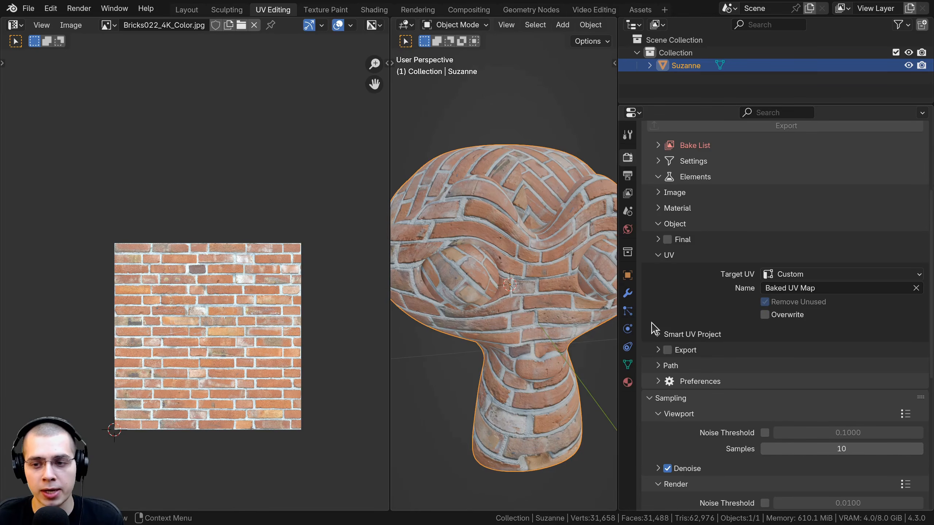
Check the custom target UV name choices against Suzanne's UV map list, with her layout shown in Edit Mode
scroll(801, 262, "up", 5)
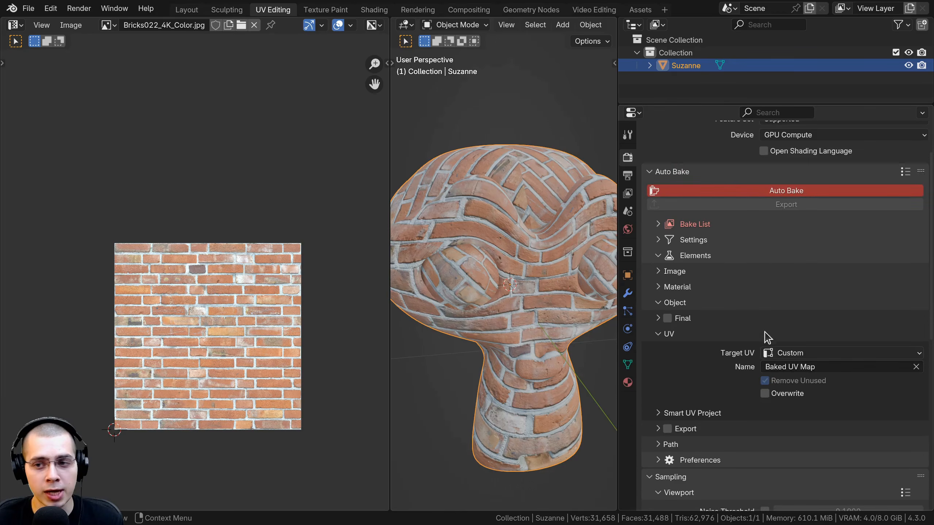
scroll(769, 331, "down", 3)
left_click(779, 314)
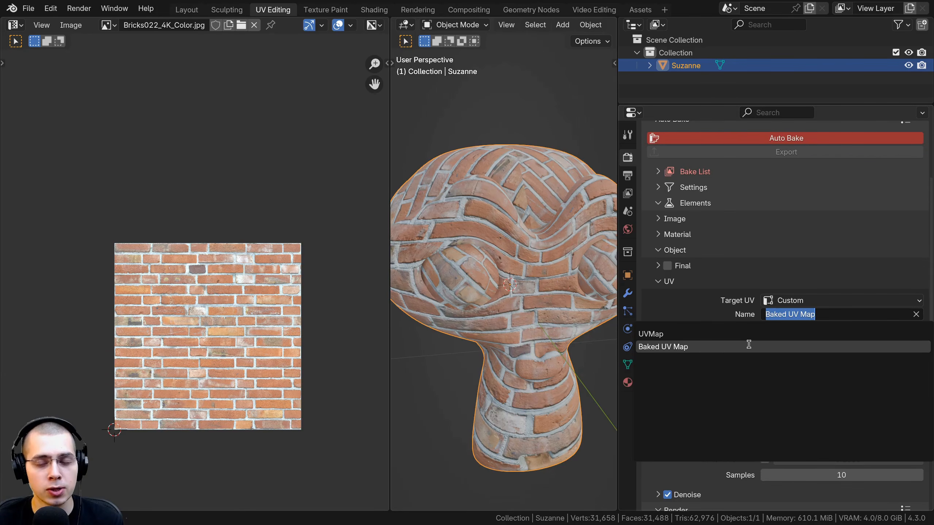
left_click(486, 310)
key("Tab")
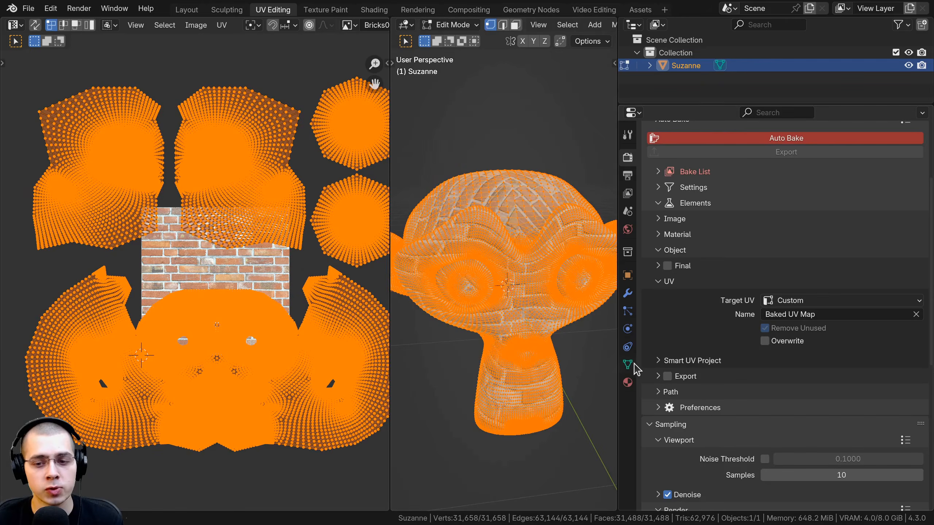
left_click(630, 364)
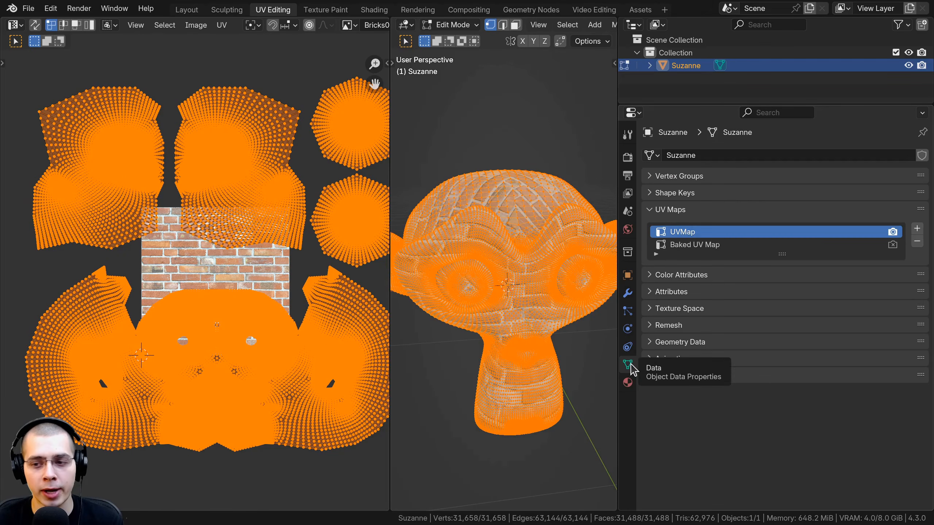
Switch Suzanne's render UV map to Baked UV Map and back to UVMap, in Edit Mode and in Object Mode
left_click(891, 243)
left_click(891, 229)
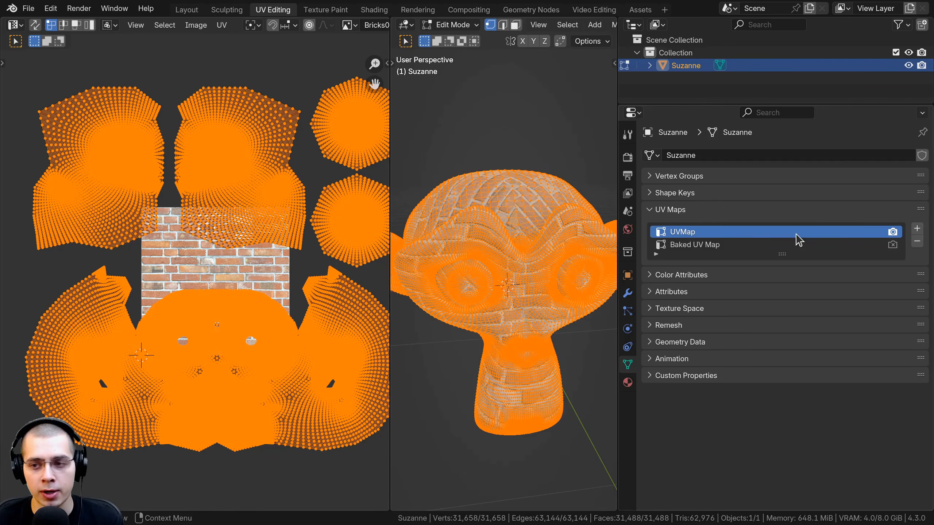
key("Tab")
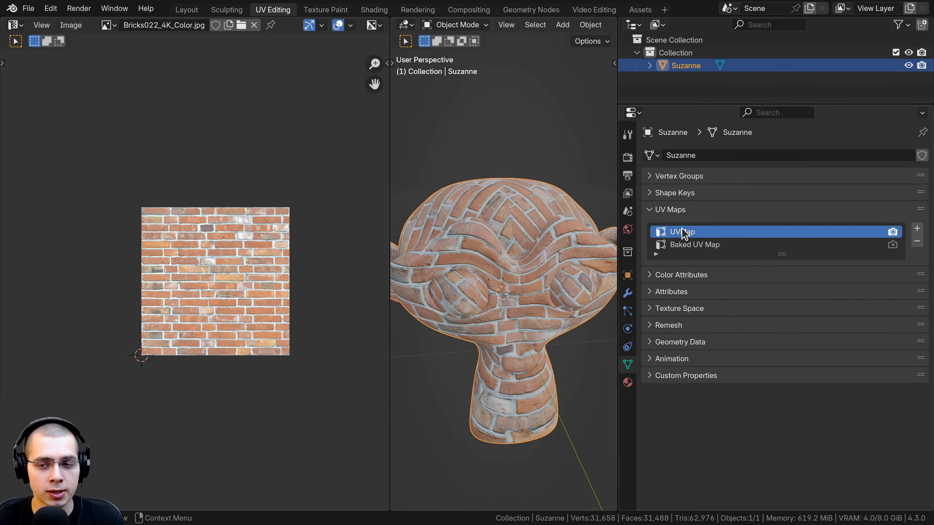
left_click(893, 245)
left_click(893, 231)
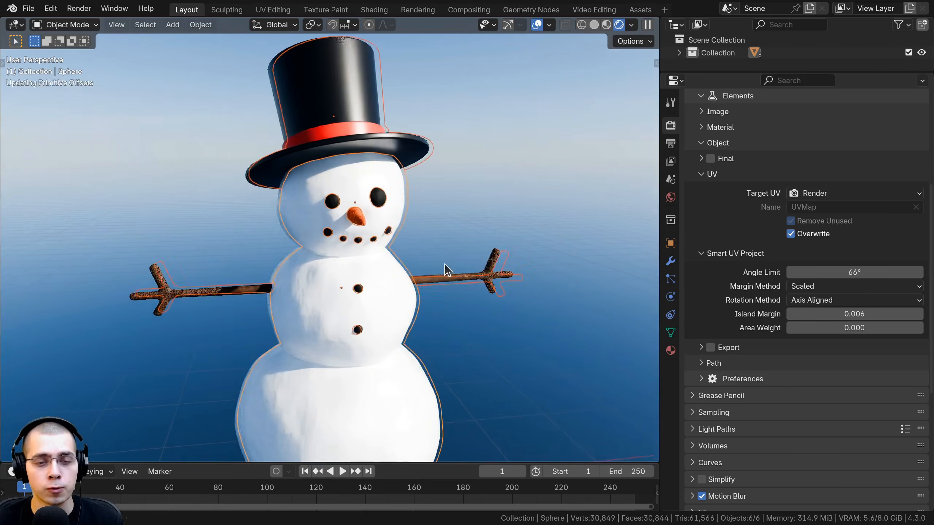
middle_click_drag(445, 263, 393, 208)
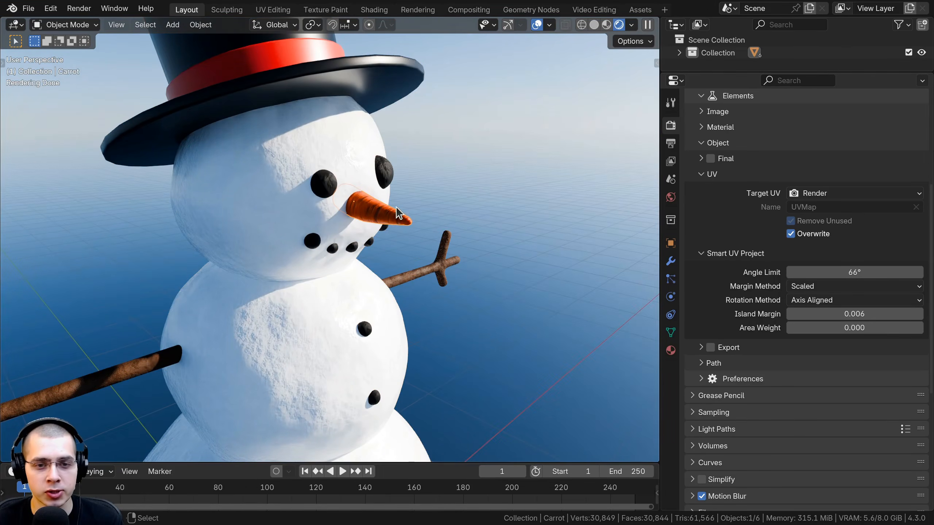
Select all parts of the snowman and clear the selection
left_click(342, 219)
middle_click_drag(340, 219, 352, 247)
scroll(417, 288, "down", 3)
key("a")
scroll(391, 257, "up", 1)
middle_click_drag(433, 228, 525, 264)
left_click(525, 264)
scroll(525, 264, "up", 1)
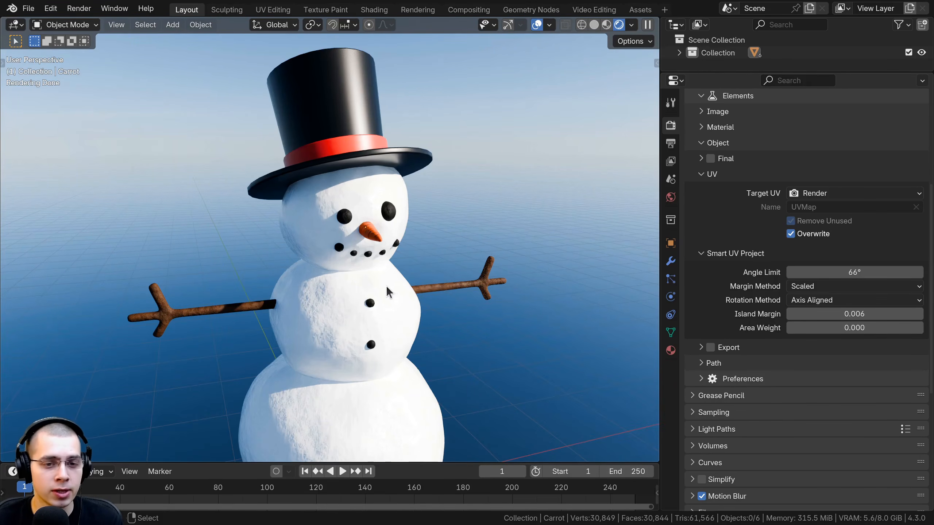
Collapse Auto Bake's UV, Object and Elements settings and expand its Bake List
scroll(771, 250, "up", 8)
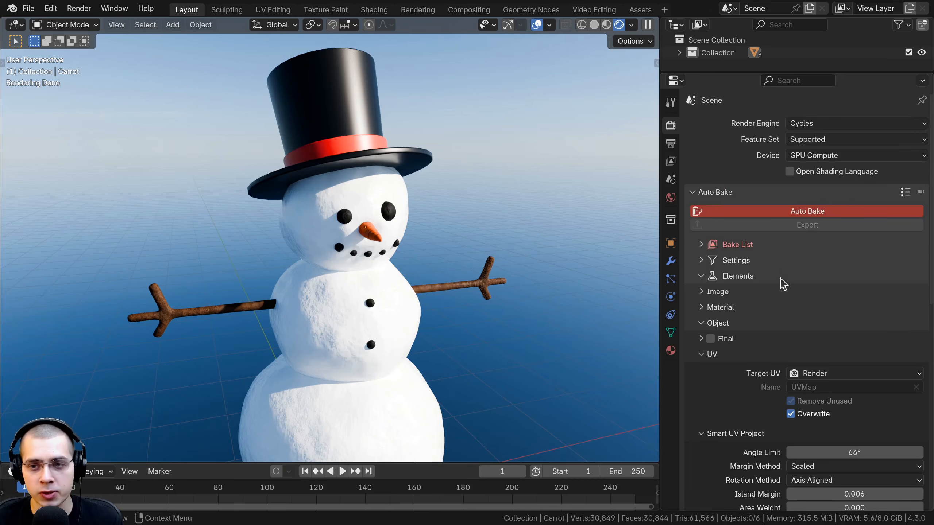
left_click(701, 355)
left_click(701, 323)
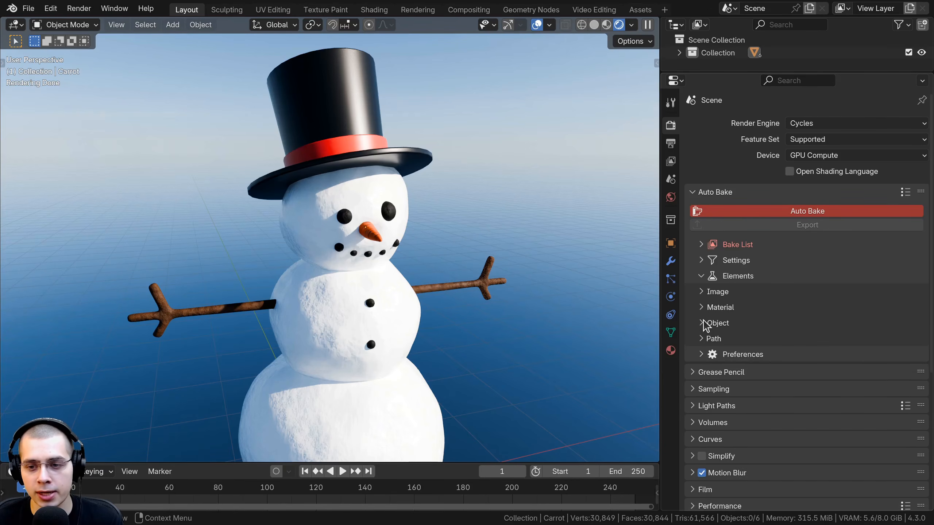
left_click(701, 277)
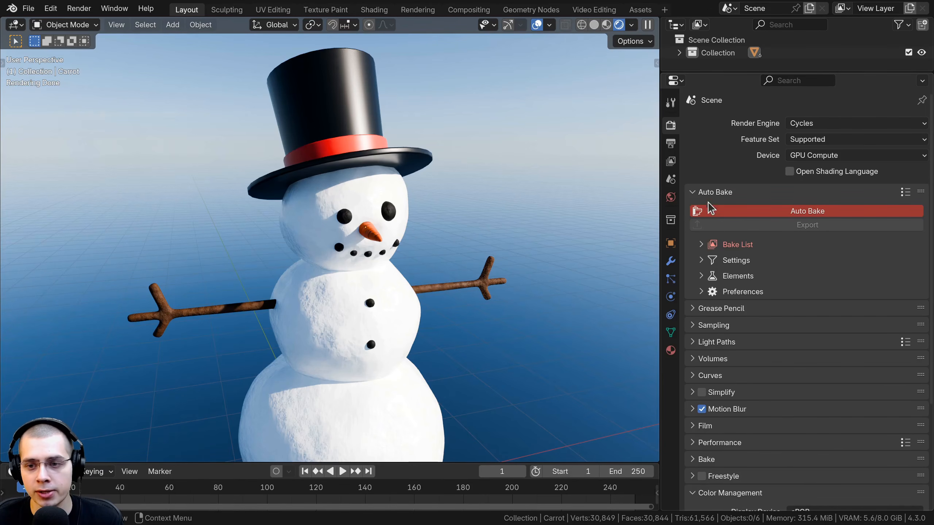
left_click(702, 244)
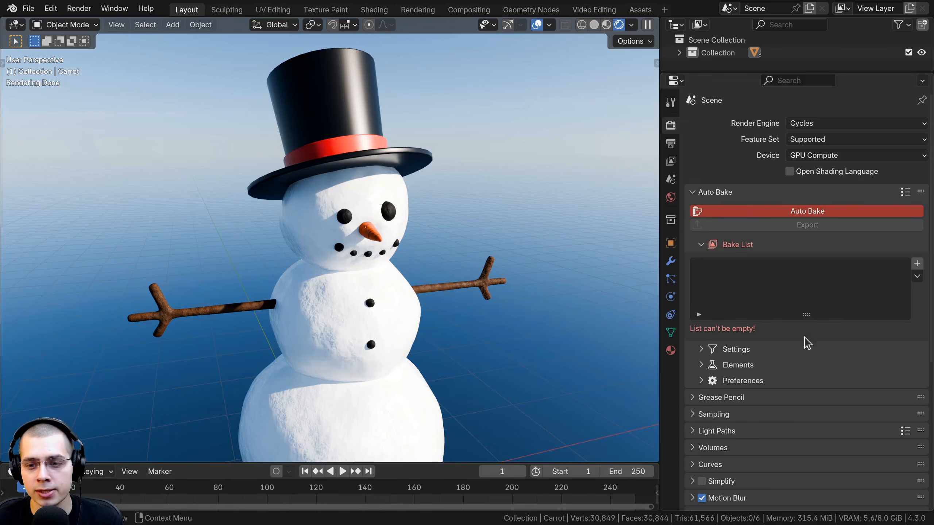
scroll(805, 343, "down", 3)
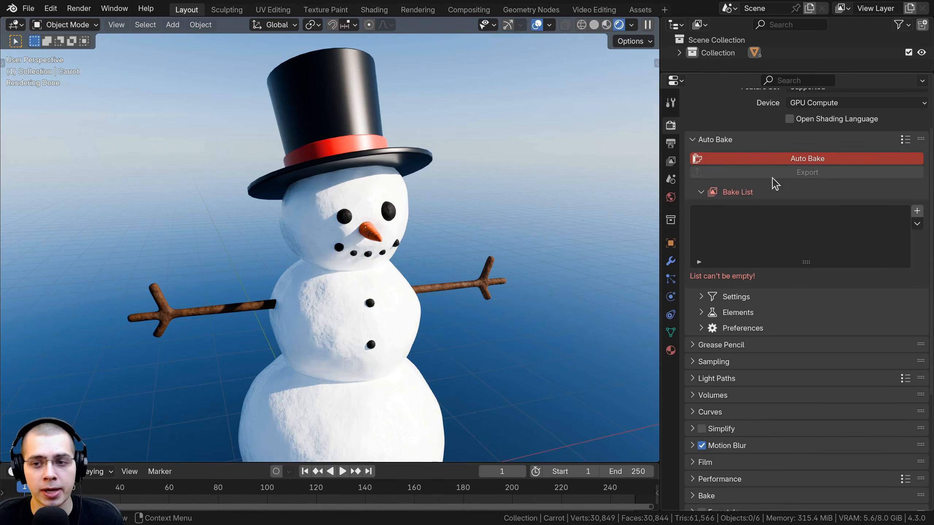
Add a Base Color item to the Bake List and set its size to 4096
left_click(917, 211)
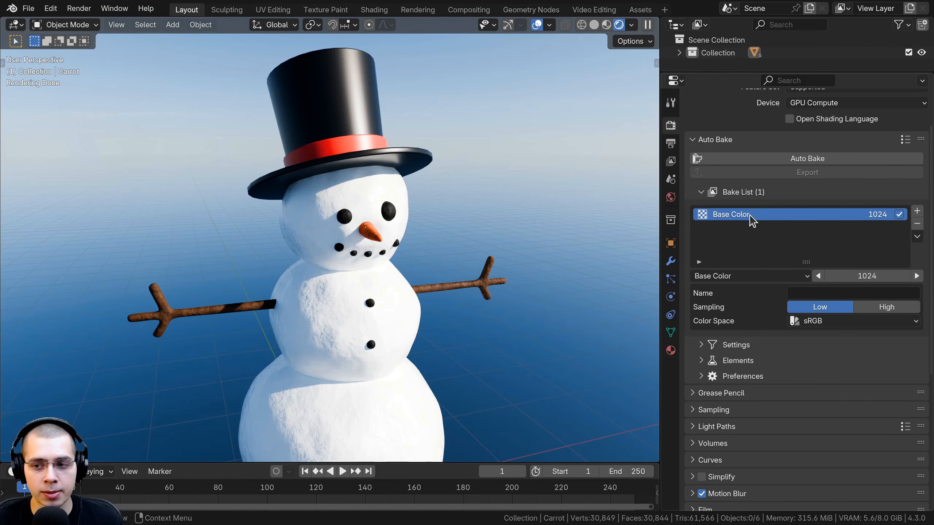
left_click(917, 276)
left_click(917, 276)
left_click(917, 276)
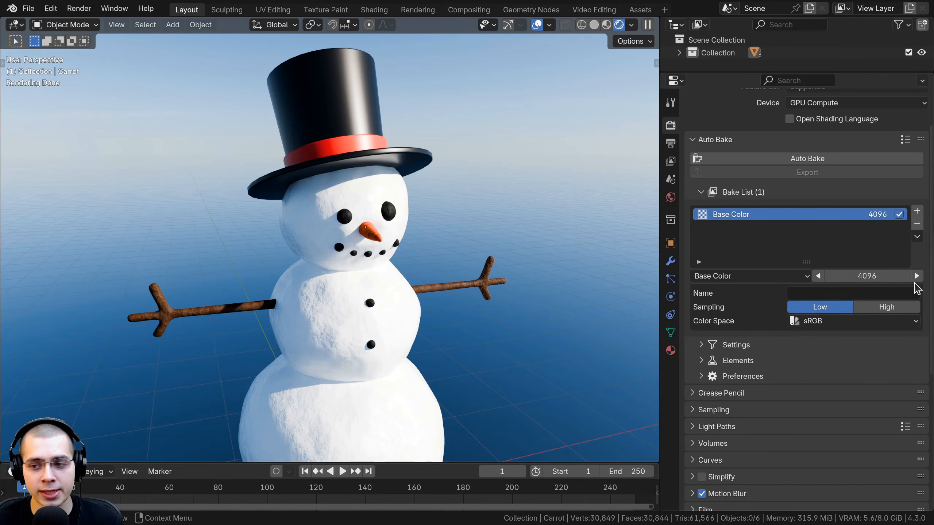
left_click(819, 276)
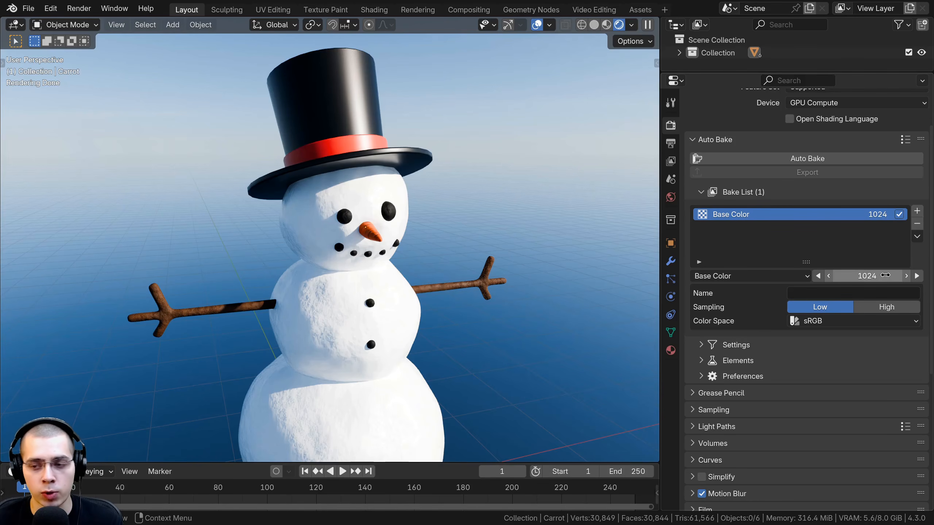
left_click(917, 276)
left_click(917, 276)
left_click(917, 276)
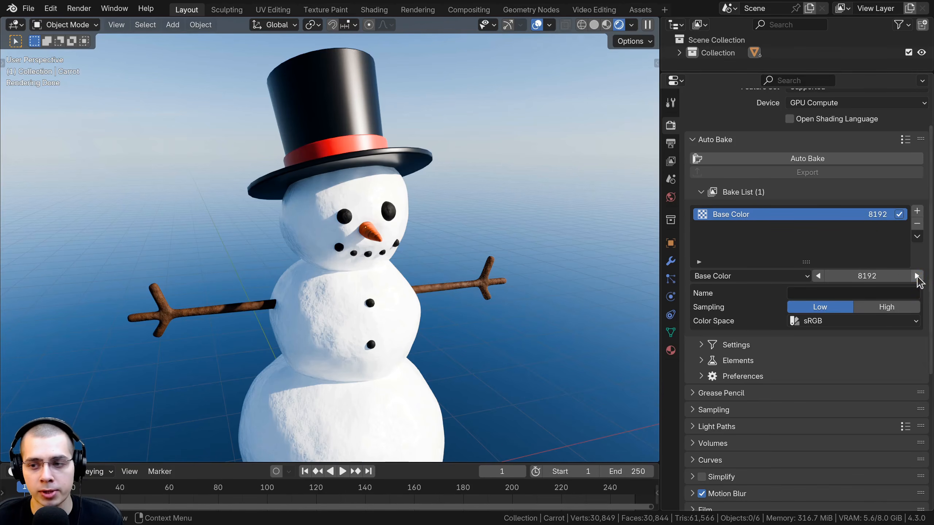
left_click(917, 276)
left_click(819, 277)
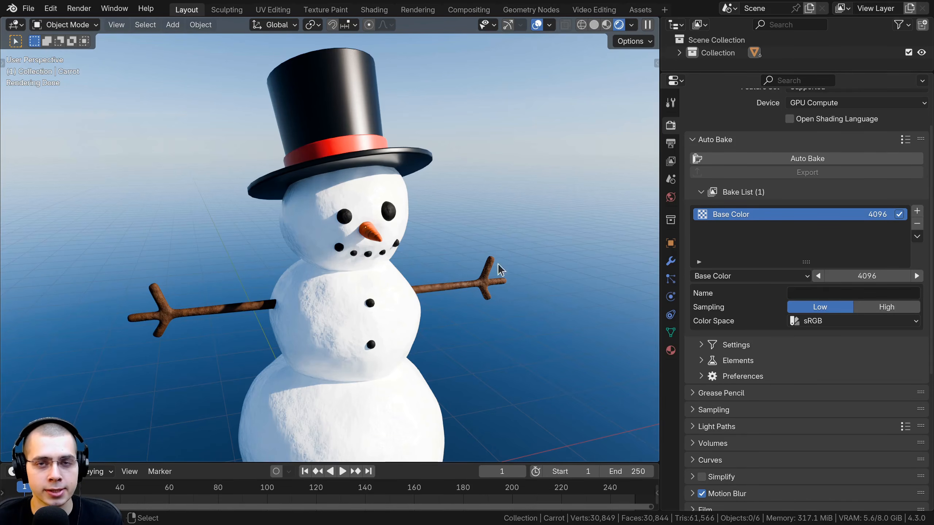
Add a second item to the Bake List, change its type to Roughness, and look through the other bake types
middle_click_drag(518, 309, 515, 305)
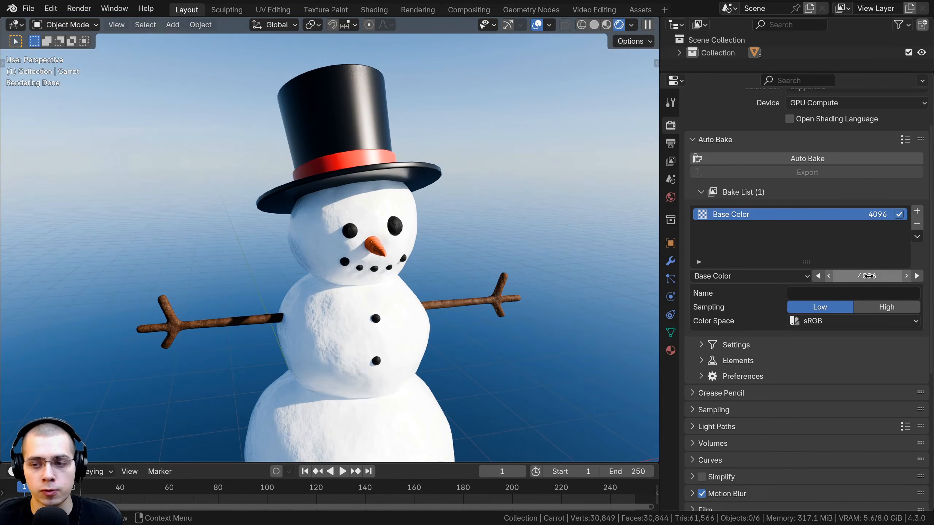
middle_click_drag(459, 321, 456, 316)
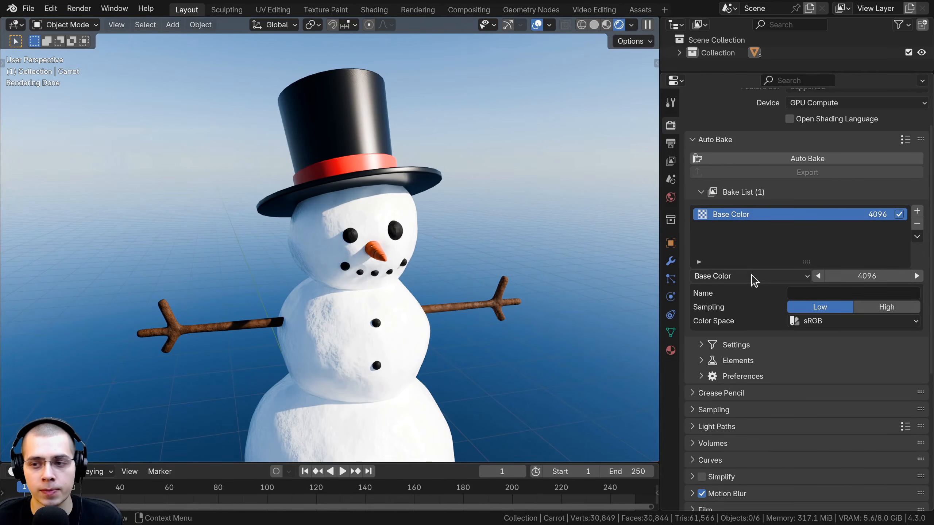
left_click(918, 212)
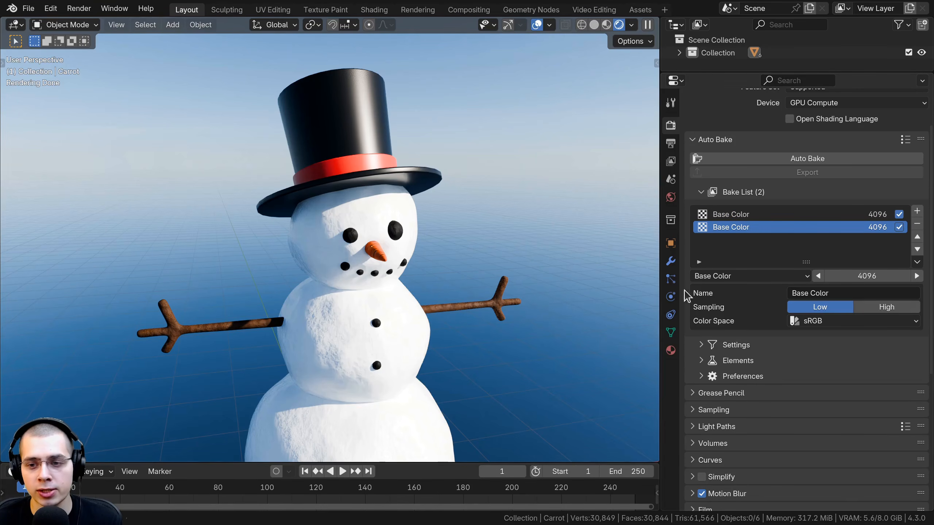
left_click(719, 278)
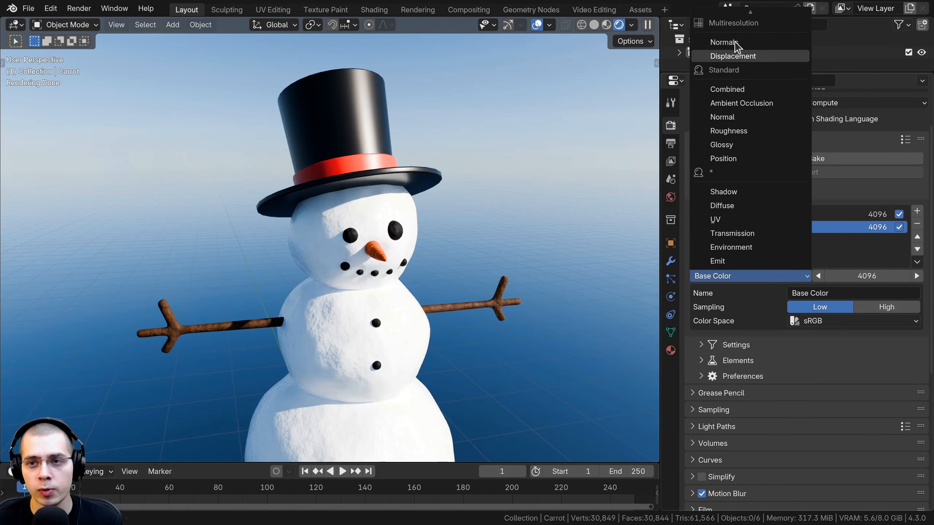
mouse_move(747, 15)
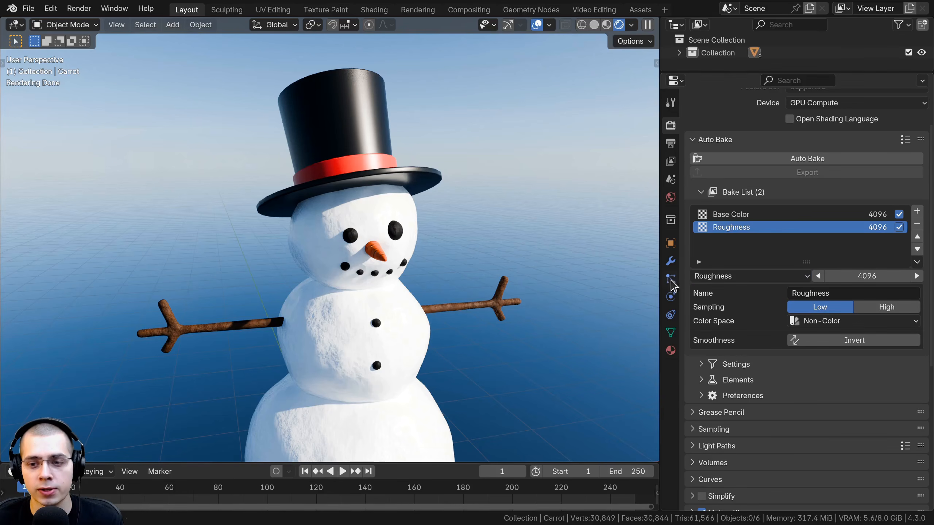
left_click(749, 277)
scroll(748, 280, "up", 3)
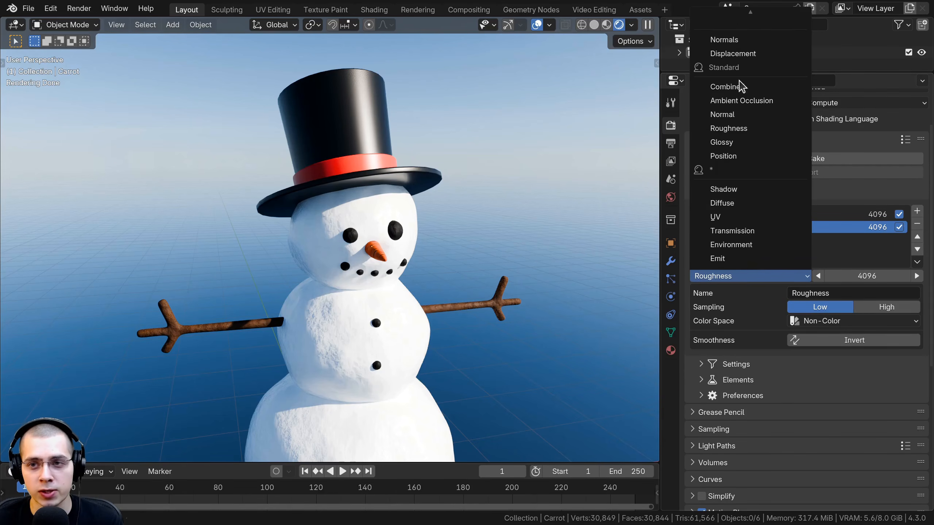
left_click(735, 276)
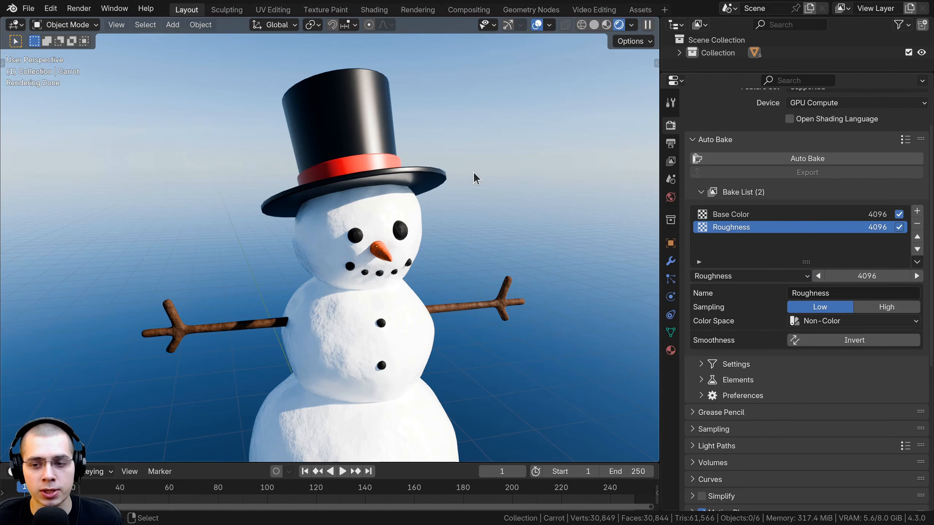
Open the Auto Bake add-on's preferences and enlarge the preferences window so its settings are easier to read
middle_click_drag(442, 180, 444, 188, "shift")
left_click(54, 9)
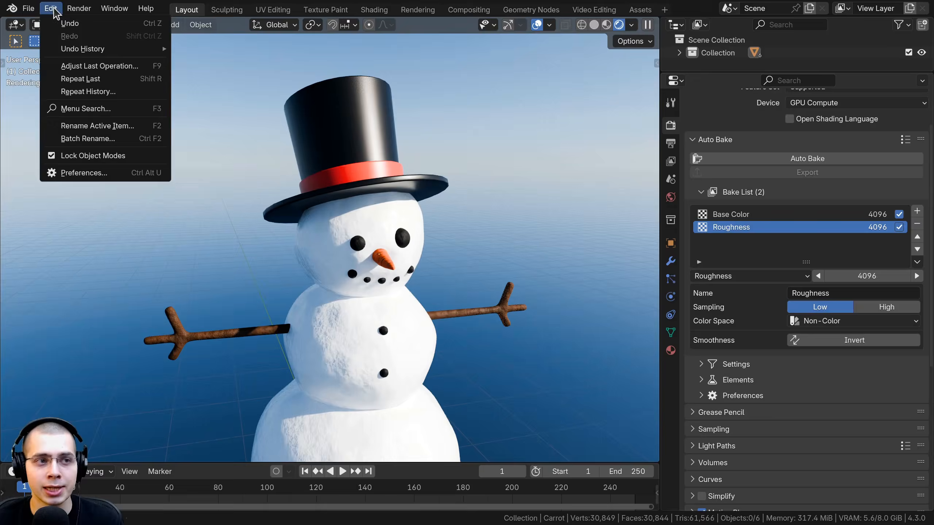
left_click(114, 171)
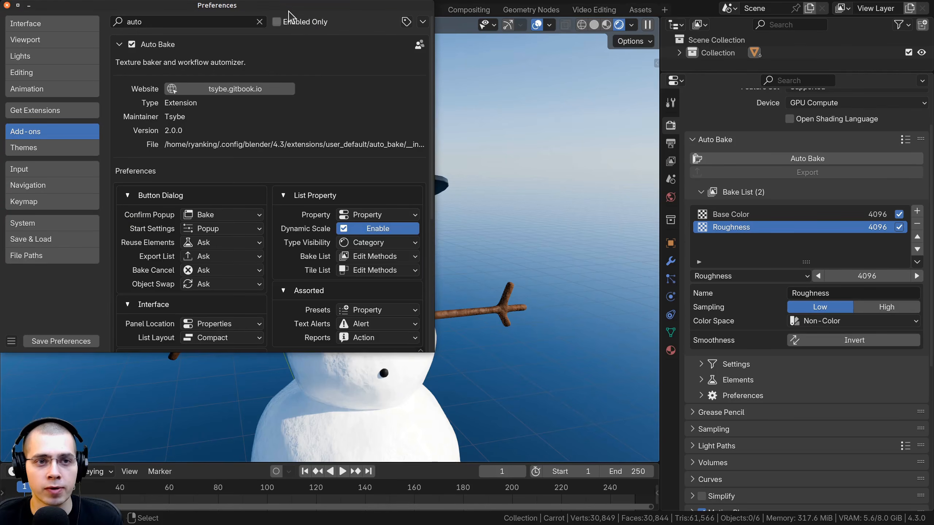
left_click_drag(288, 11, 403, 32)
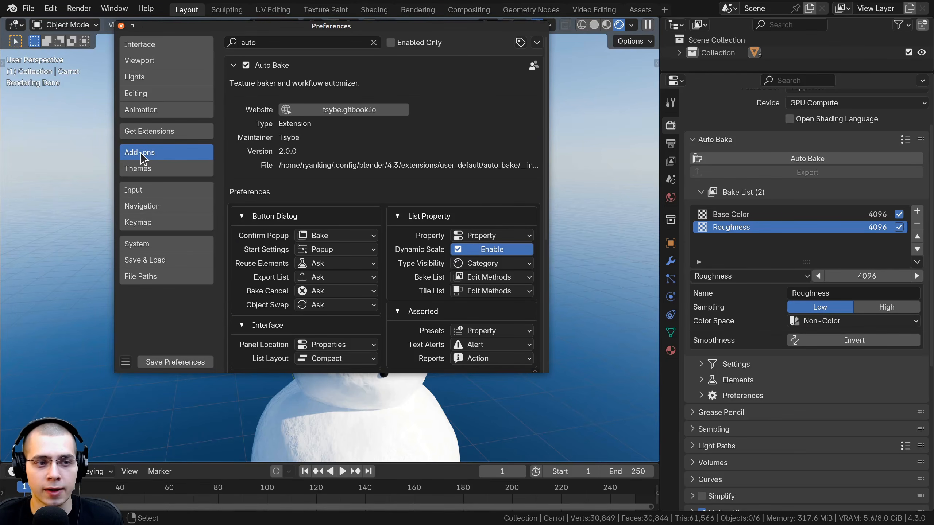
left_click(247, 43)
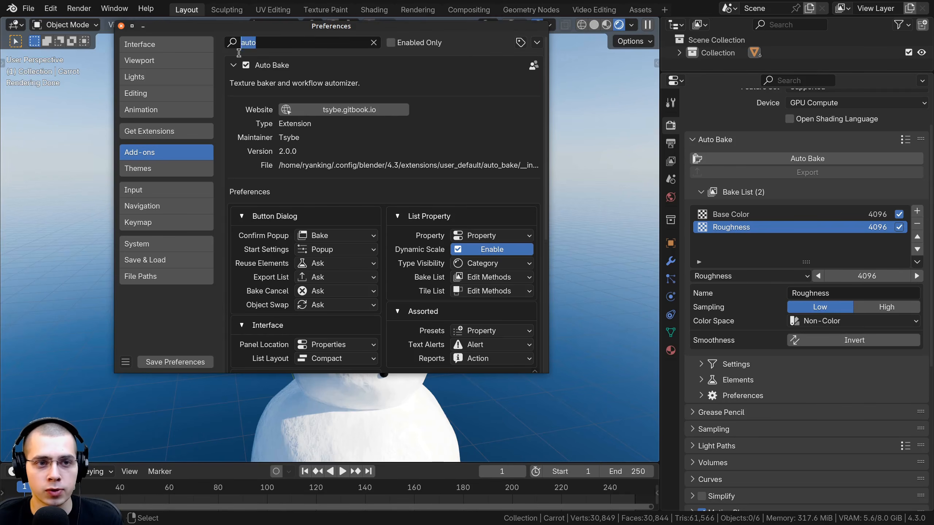
left_click(235, 66)
left_click(233, 65)
left_click(233, 66)
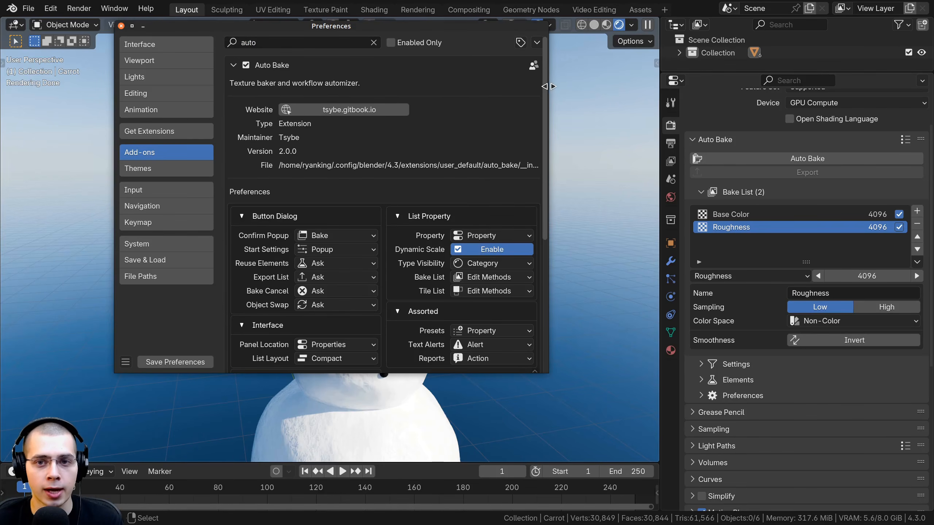
left_click_drag(549, 86, 595, 89)
scroll(378, 201, "down", 3)
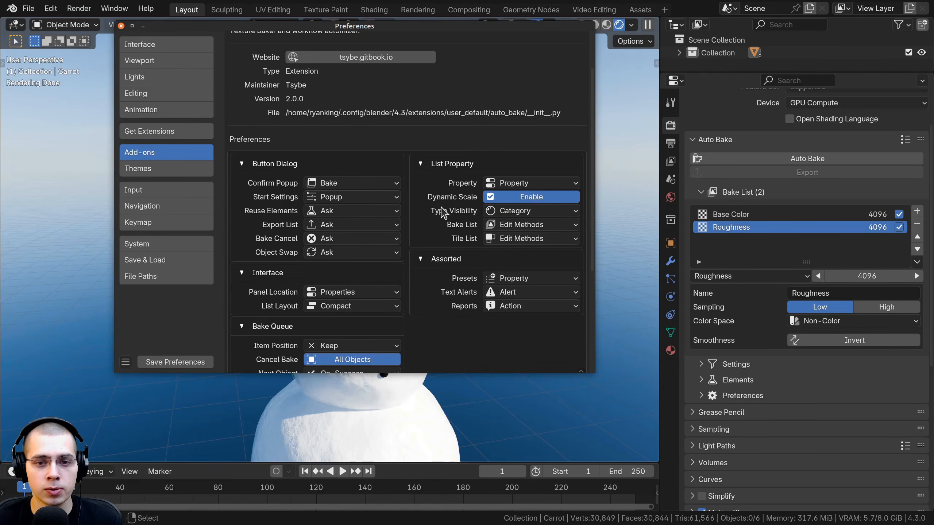
Turn off the Standard, Multiresolution and Miscellaneous categories in Auto Bake's Type Visibility and check the shortened bake type list
left_click(501, 213)
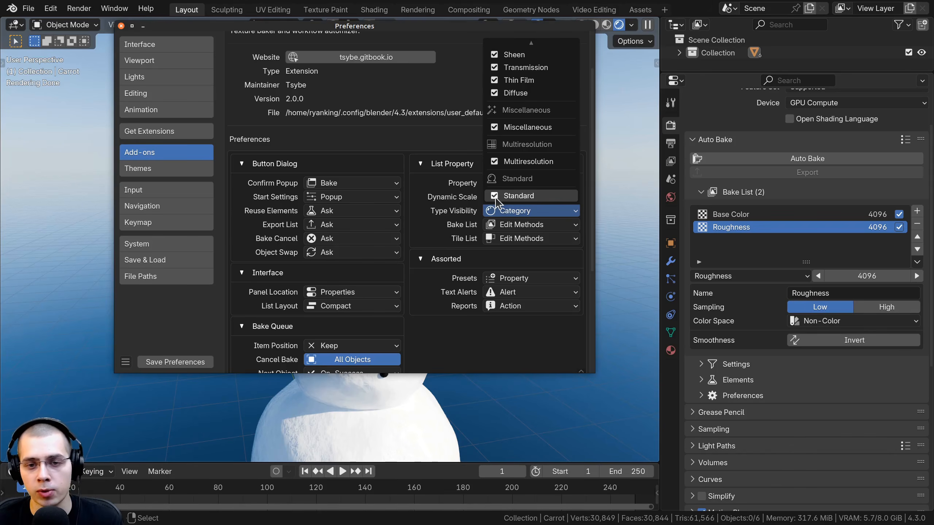
left_click(495, 195)
left_click(502, 209)
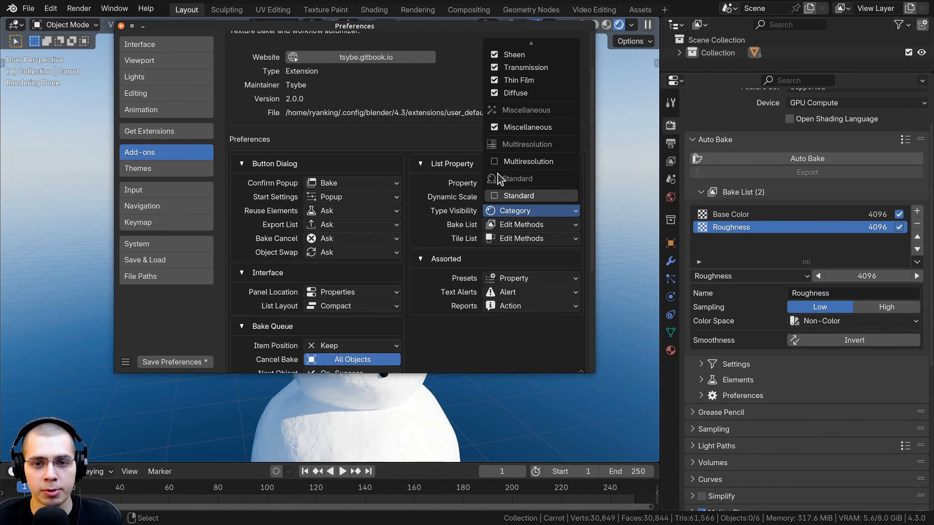
left_click(496, 128)
left_click(508, 209)
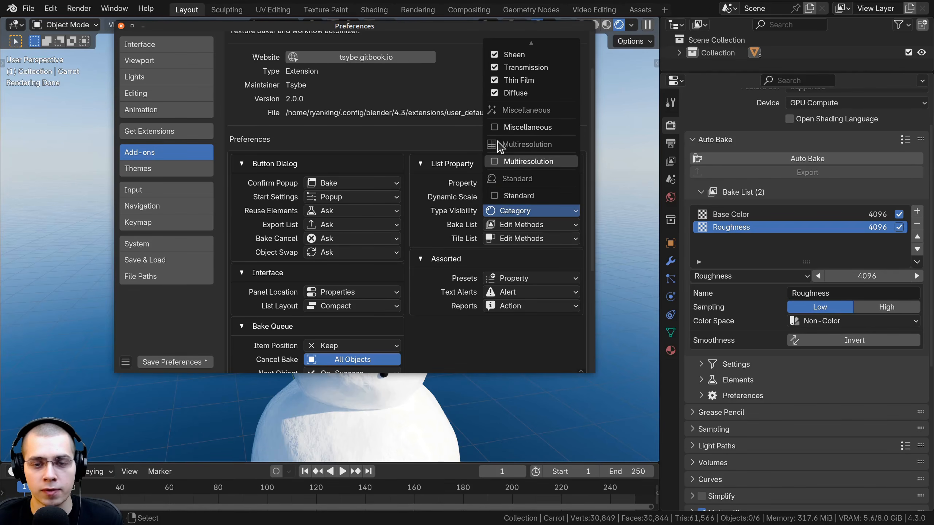
left_click(644, 269)
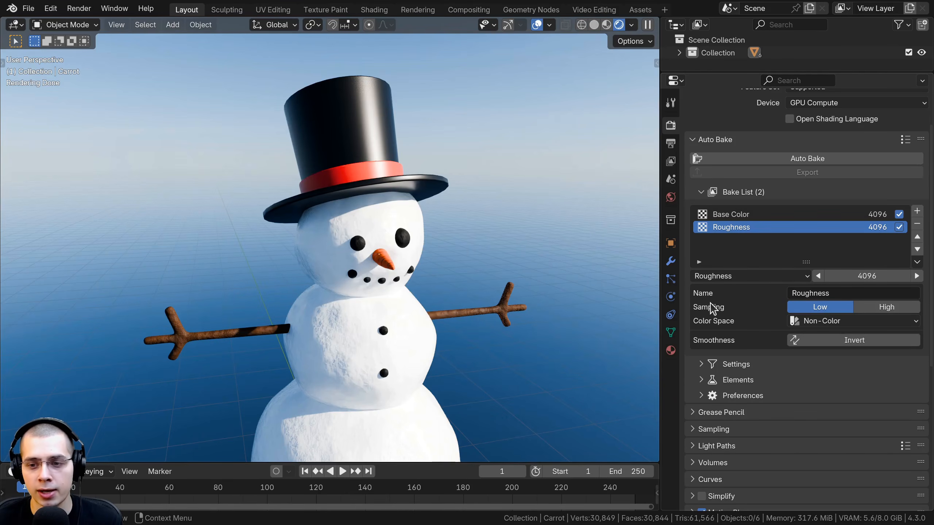
left_click(724, 276)
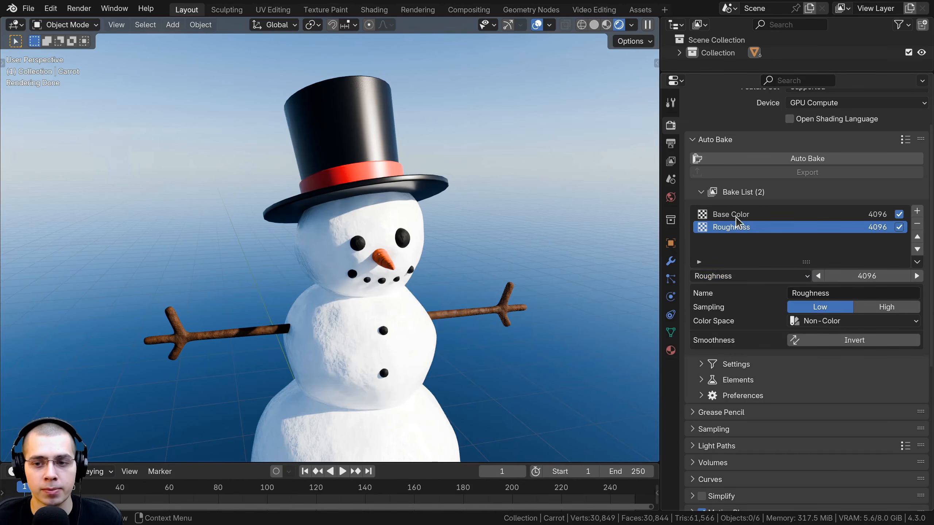
Remove the Roughness item from the Bake List and add a new item with its type set to Roughness
left_click(918, 225)
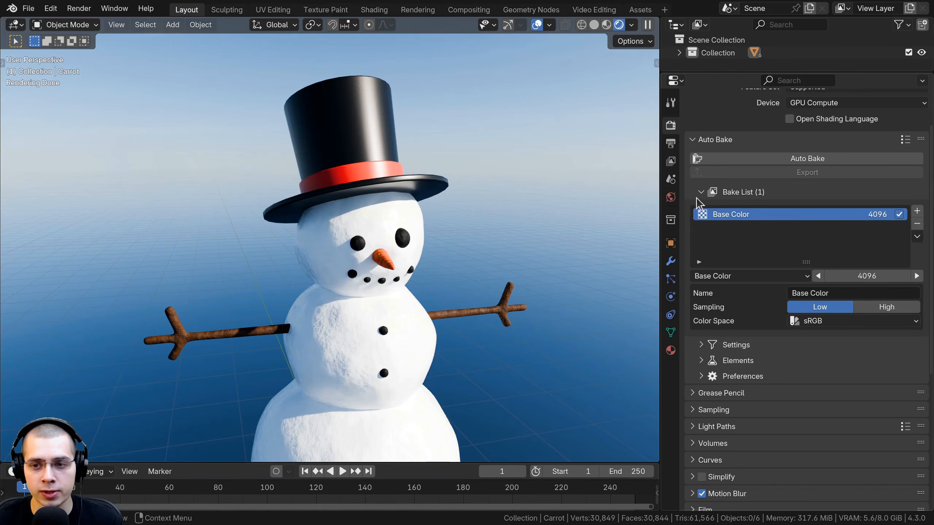
left_click(917, 211)
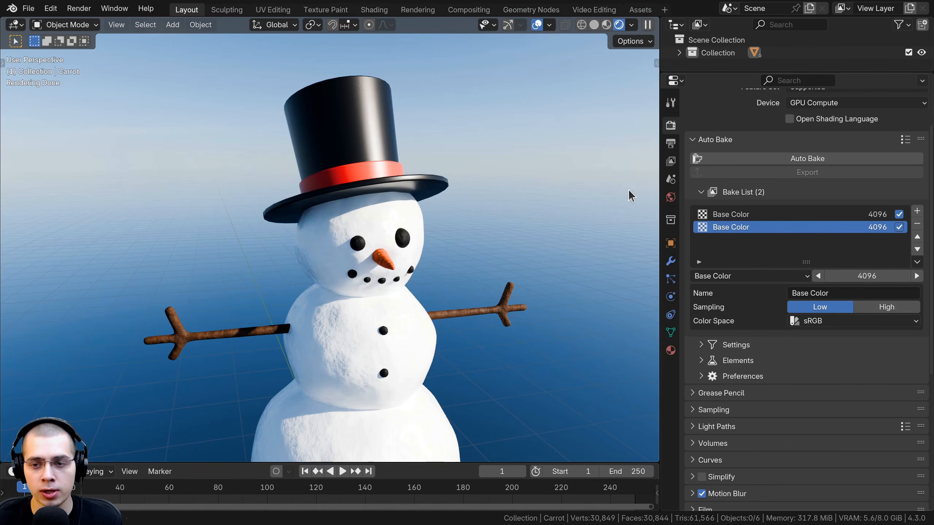
left_click(723, 276)
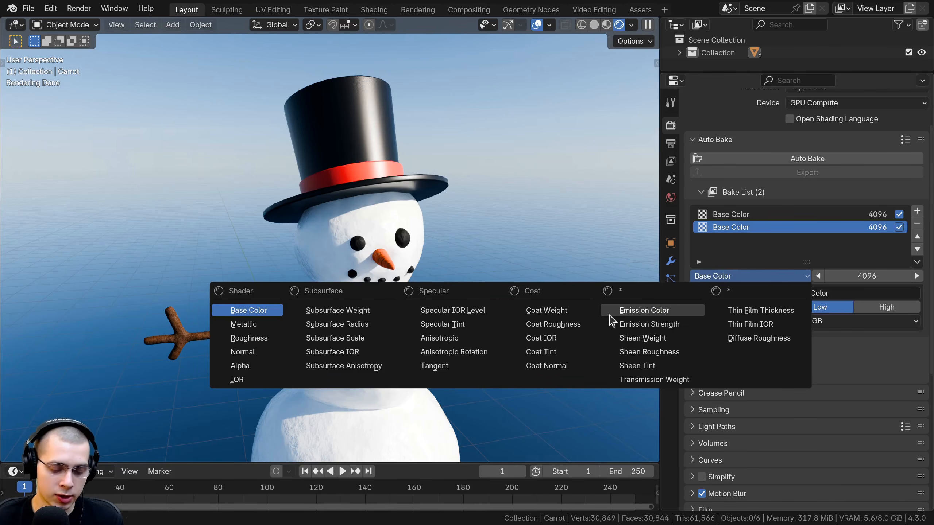
key("r")
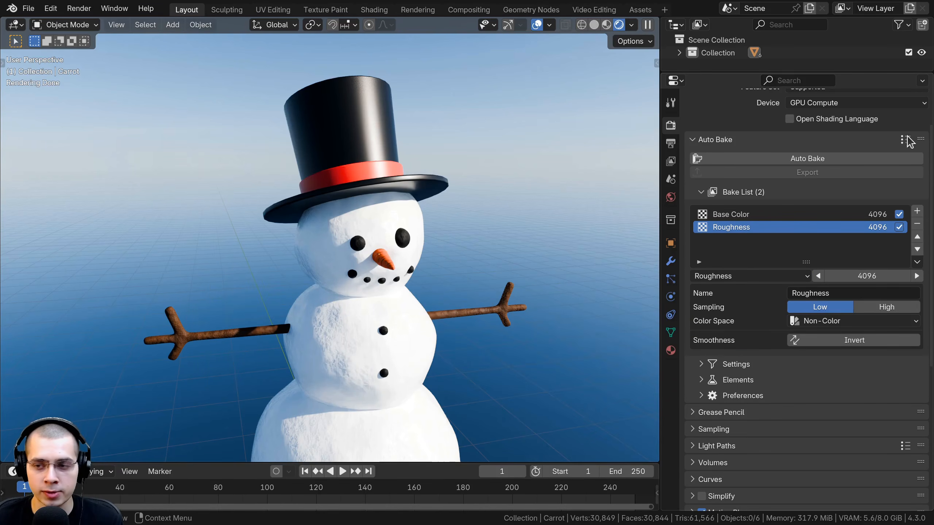
Add a third item to the Bake List and change its type to Normal
left_click(918, 211)
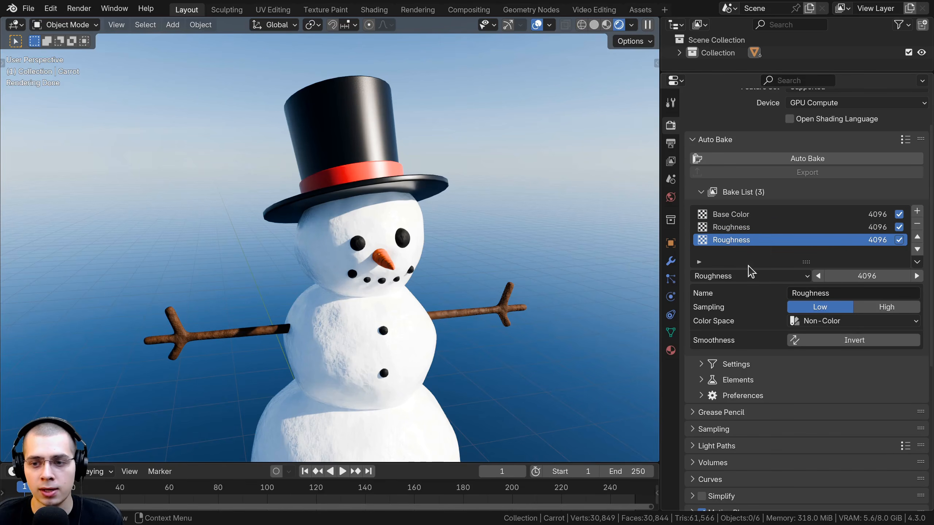
left_click(751, 277)
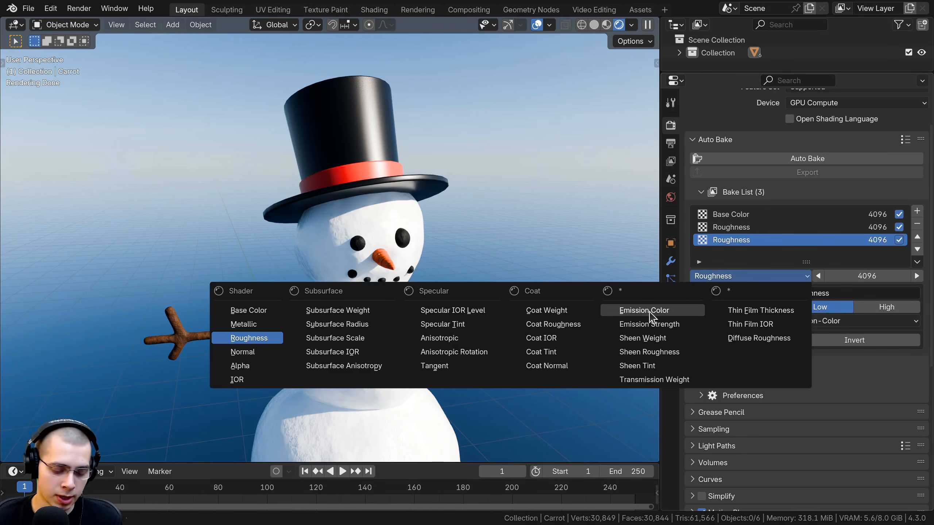
key("n")
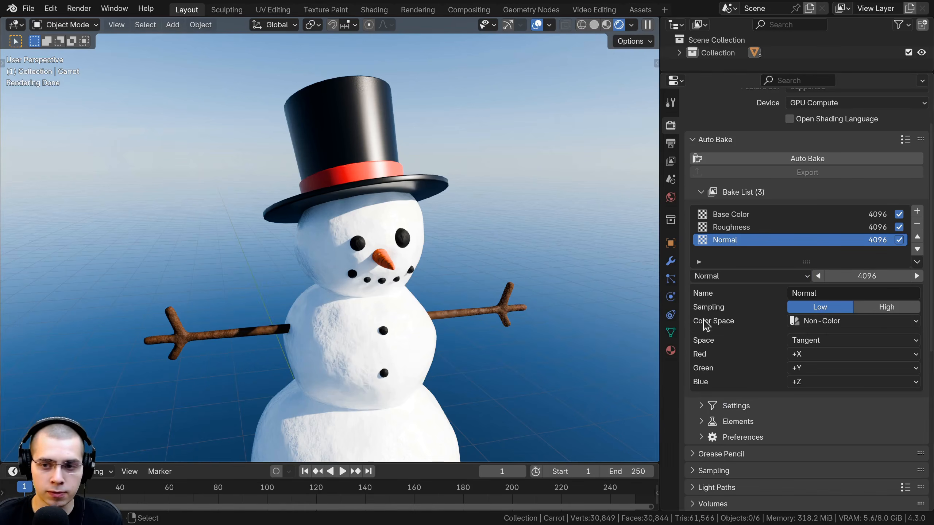
Add a Metallic item to the Bake List, look over the snowman's materials, and remove that item again
left_click(918, 213)
left_click(736, 275)
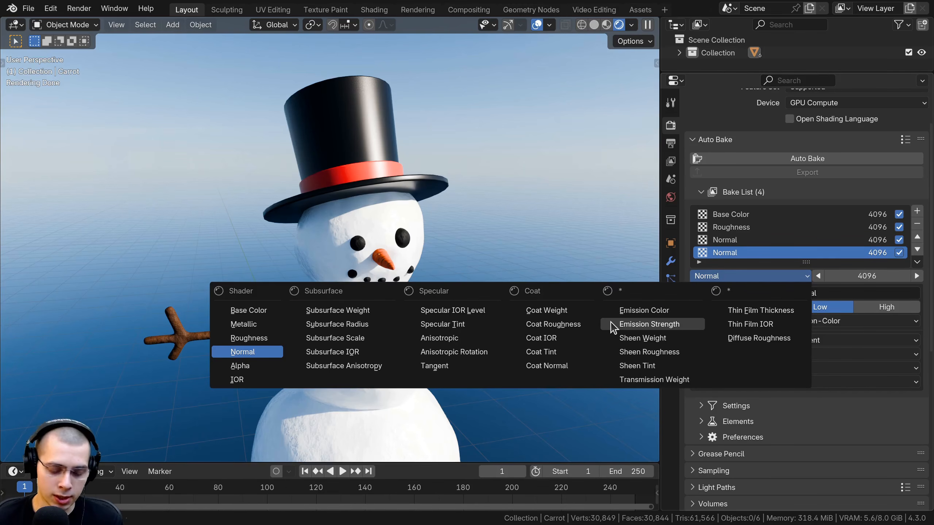
key("m")
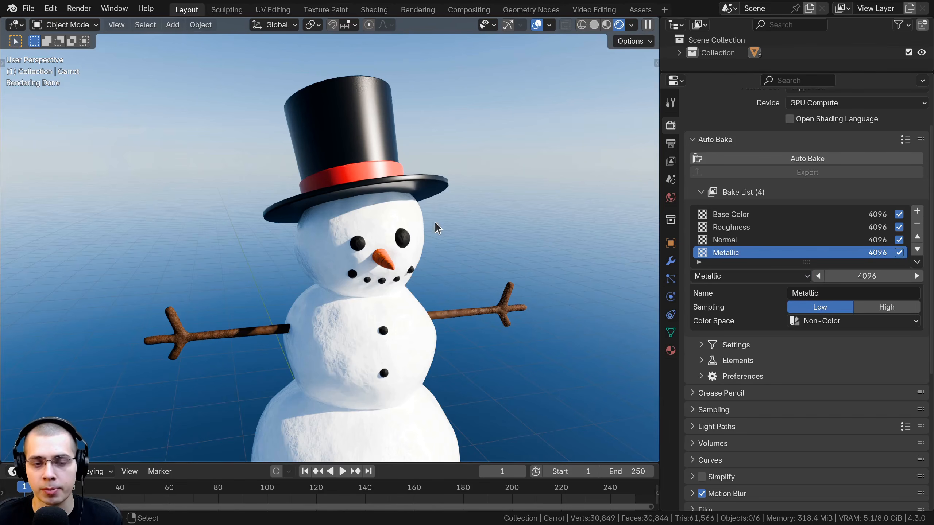
middle_click_drag(375, 196, 298, 158)
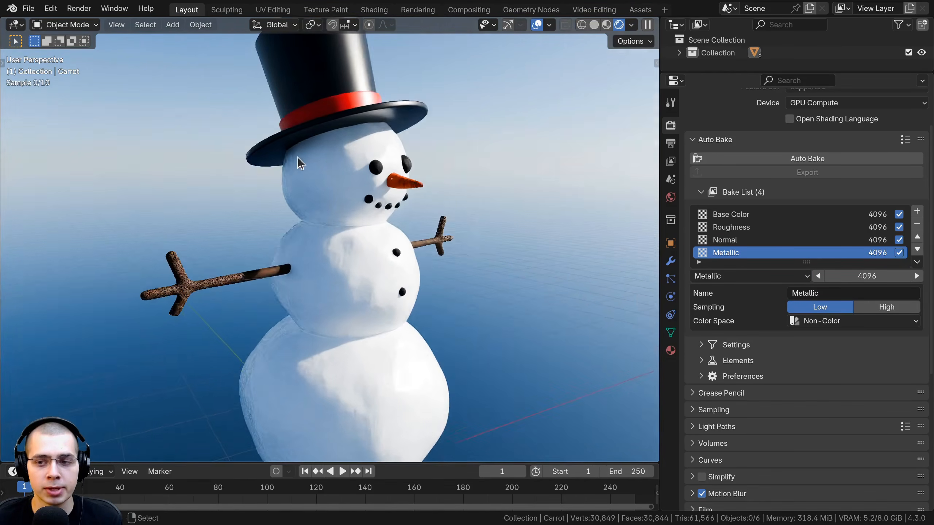
left_click(917, 223)
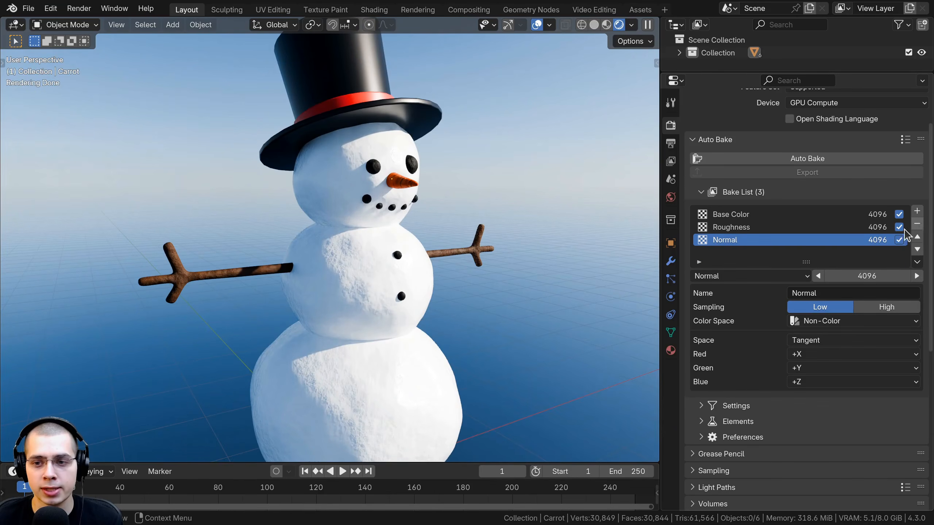
Change the output name of the Base Color item in the Bake List to Color
left_click(428, 259)
scroll(428, 260, "up", 3)
left_click(827, 297)
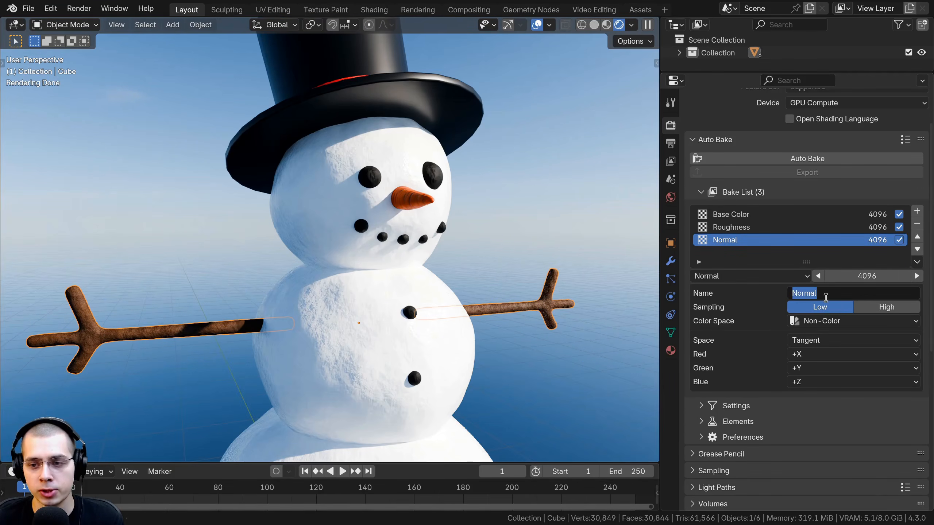
left_click(734, 216)
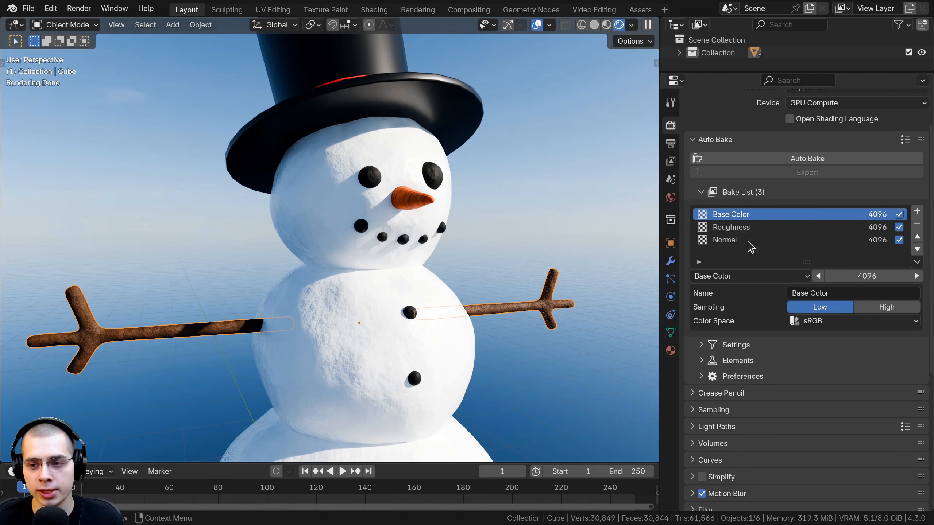
left_click(804, 296)
left_click_drag(811, 296, 766, 295)
type("=")
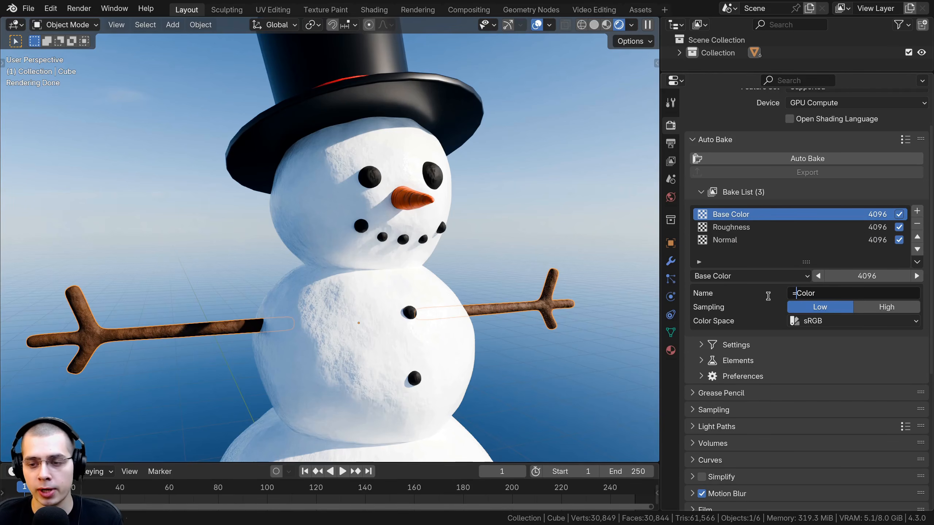
key("Return")
left_click(797, 293)
left_click(797, 294)
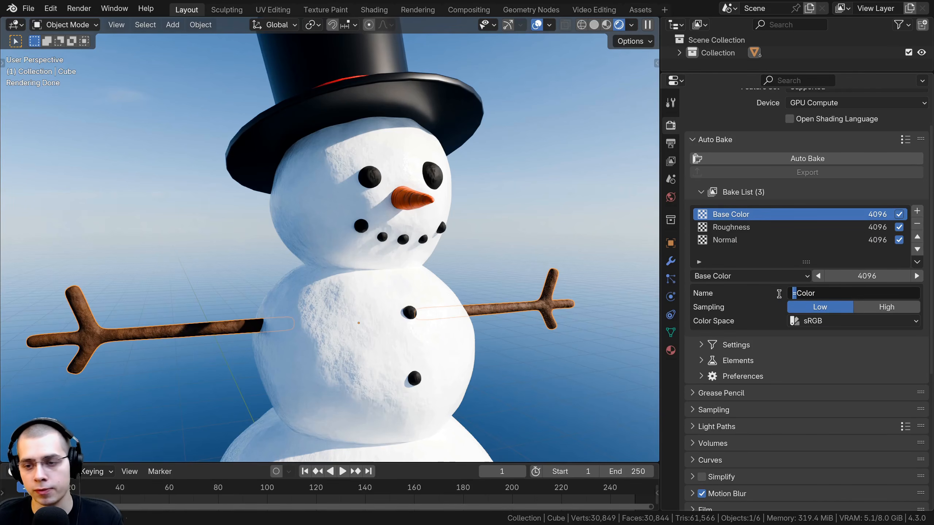
key("BackSpace")
key("Return")
left_click(791, 292)
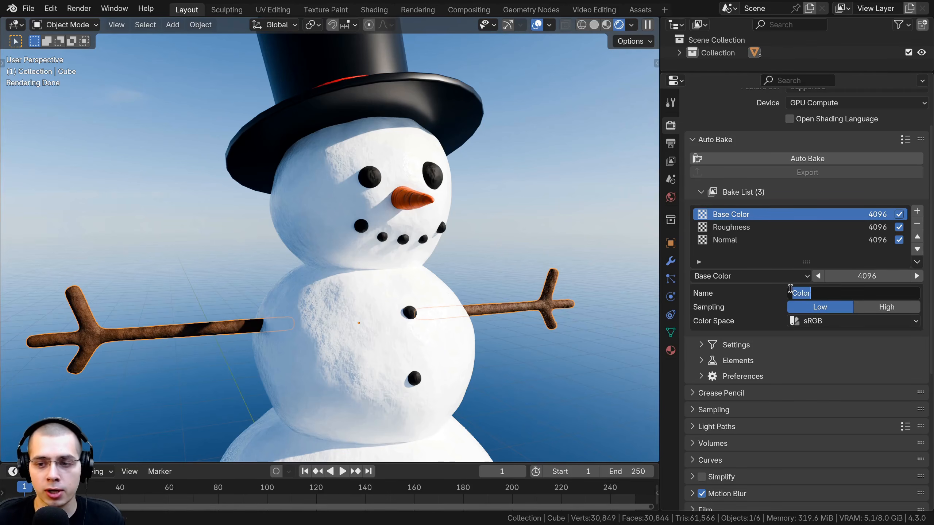
Clear the selection and box-select the parts of the snowman
left_click(509, 273)
middle_click_drag(615, 274, 632, 287)
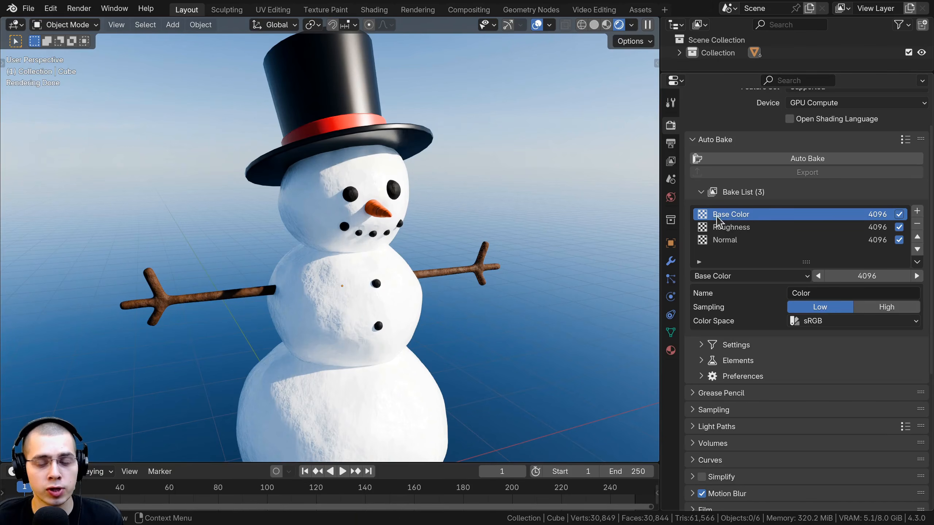
scroll(442, 354, "down", 3)
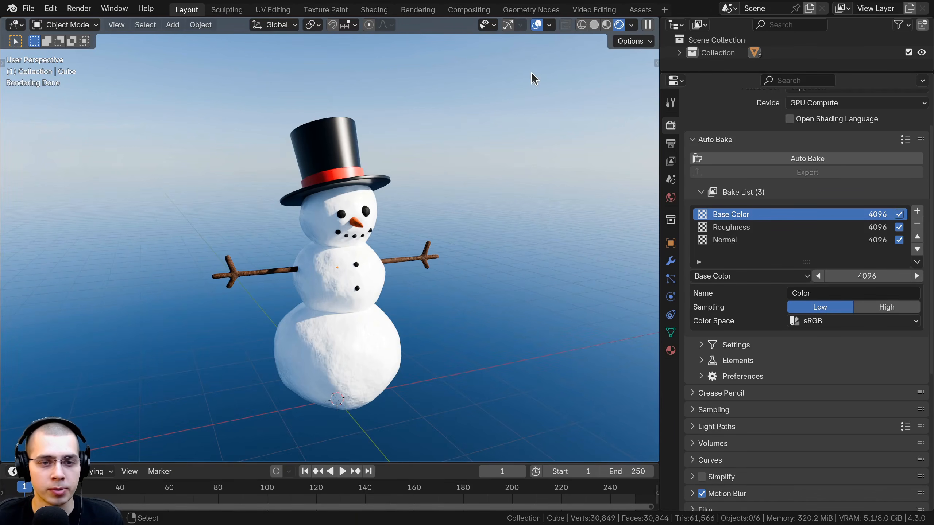
left_click_drag(532, 75, 166, 443)
scroll(334, 257, "up", 2)
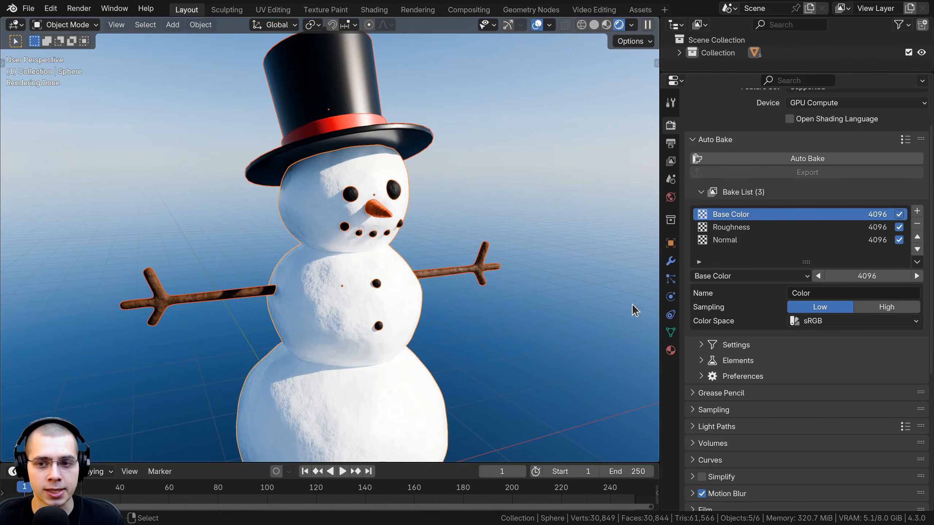
Preview the Base Color and Roughness bake items on the snowman and inspect both from different angles
left_click(703, 214)
middle_click_drag(507, 251, 589, 260)
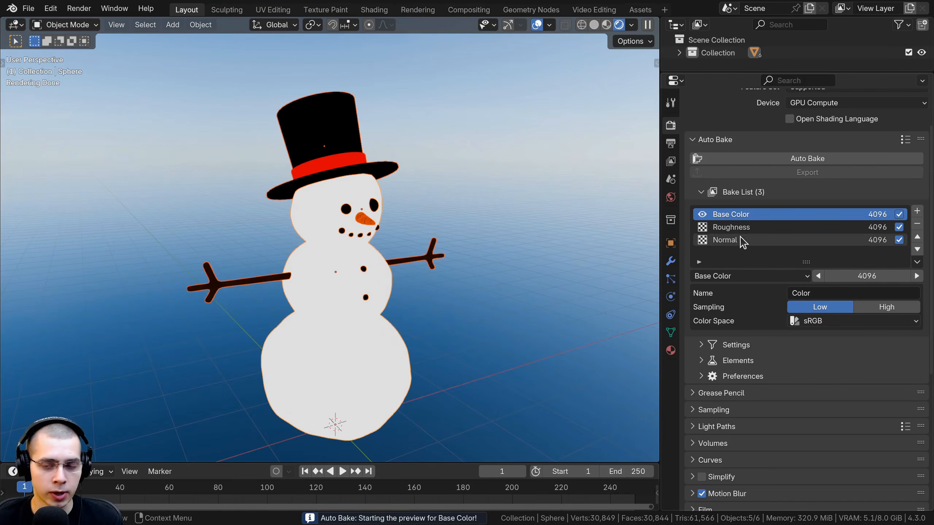
left_click(703, 231)
middle_click_drag(474, 283, 380, 222)
scroll(369, 274, "up", 2)
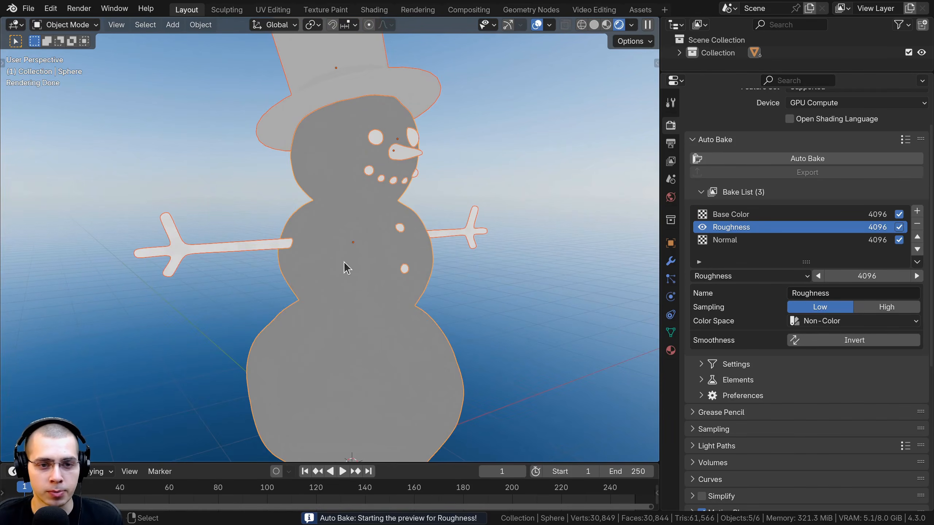
scroll(344, 263, "up", 3)
scroll(356, 195, "down", 4)
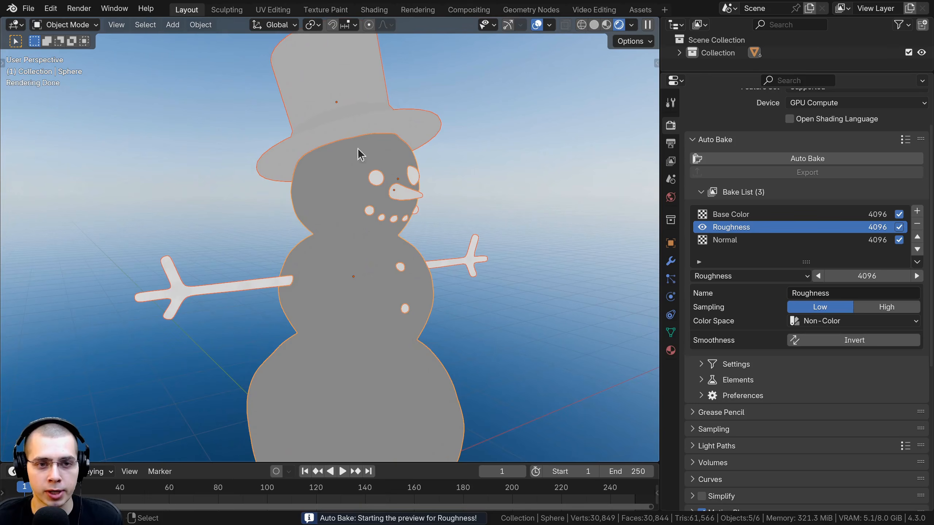
Preview the Normal bake item on the snowman, inspect it up close, and switch the preview back to Roughness
left_click(705, 240, "ctrl")
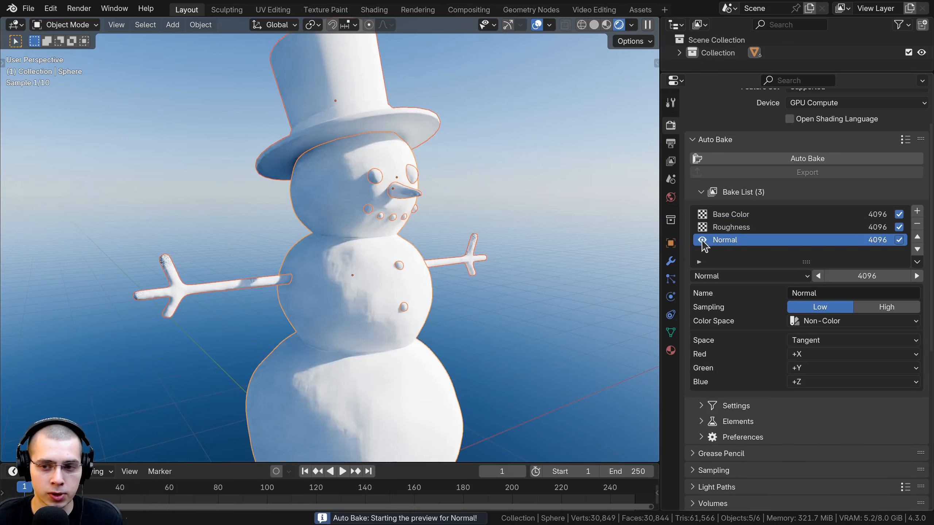
middle_click_drag(416, 254, 477, 275)
scroll(412, 291, "up", 3)
scroll(477, 275, "down", 2)
left_click(703, 228)
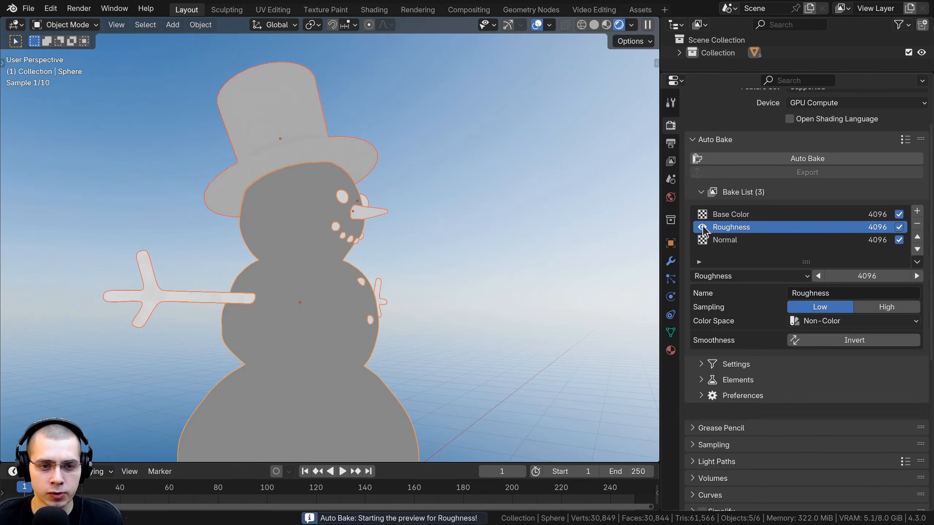
Preview the Base Color bake item on the snowman, end the preview, and inspect the snowman with its regular materials
left_click(702, 216)
middle_click_drag(422, 252, 374, 256)
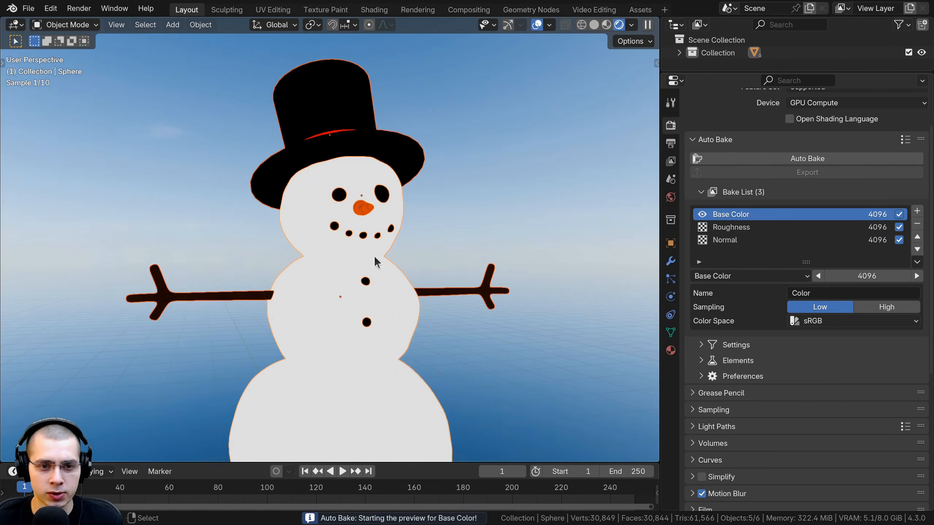
left_click(704, 215)
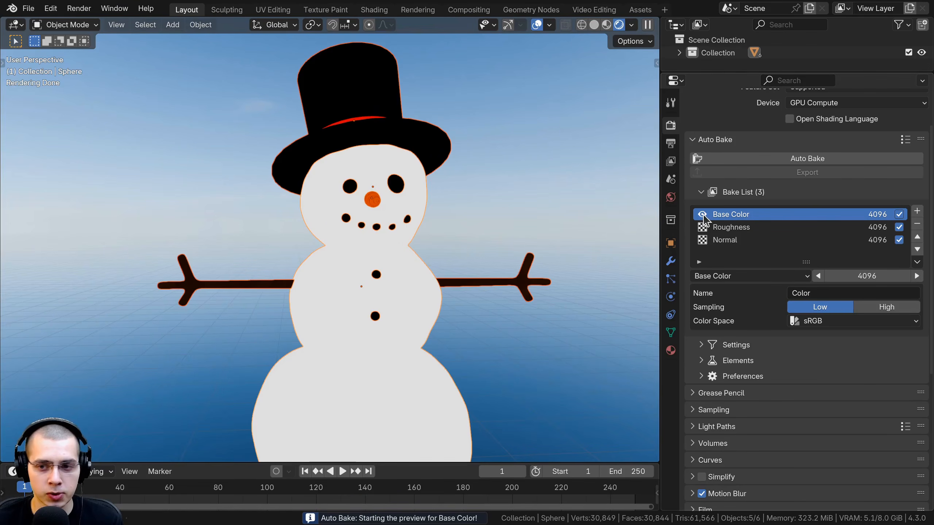
left_click(703, 215)
mouse_move(456, 283)
middle_mouse_down()
mouse_move(476, 265)
mouse_move(511, 277)
middle_mouse_up()
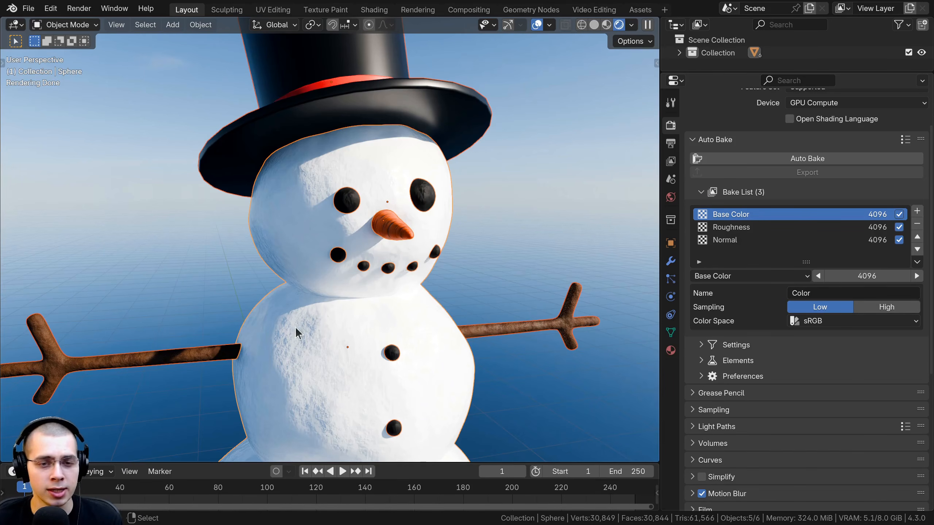
scroll(350, 358, "down", 3, "shift")
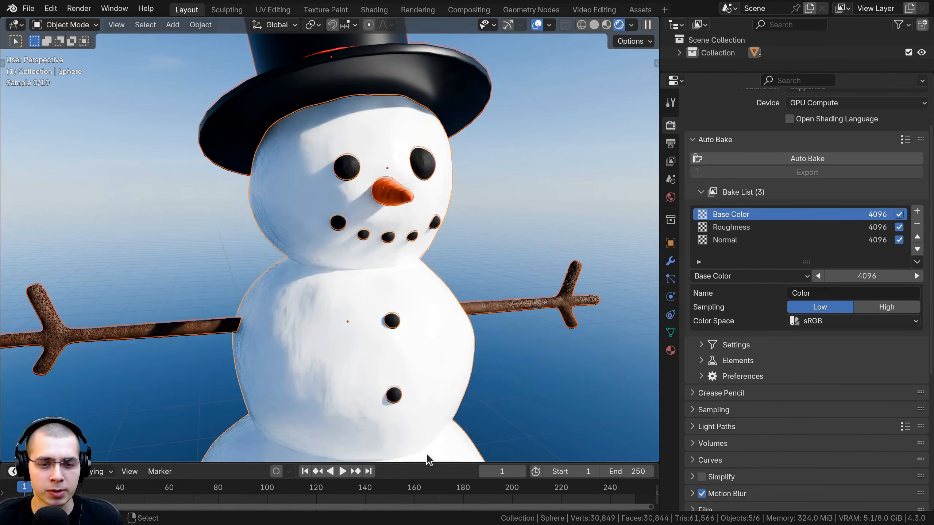
Disable the Roughness and Base Color items in the Bake List and enable both again
left_click(899, 228)
left_click(900, 215)
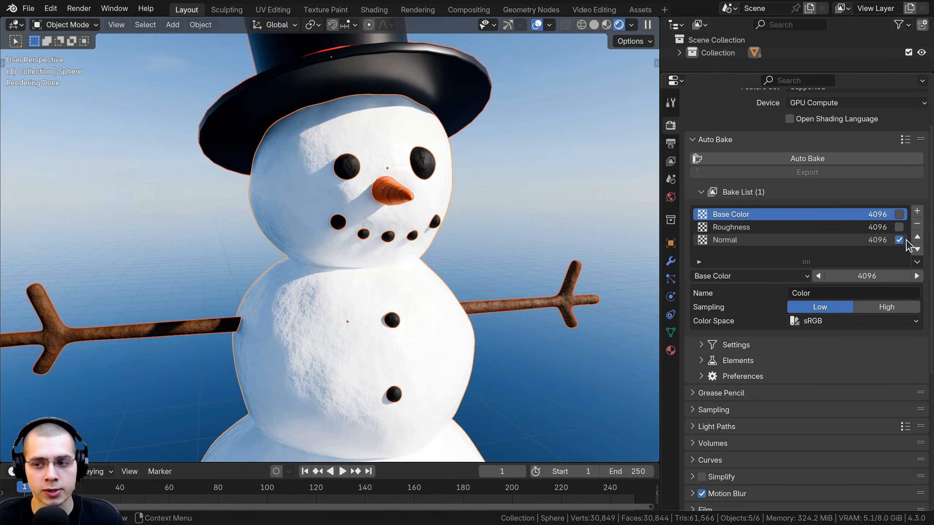
left_click(900, 228)
left_click(899, 214)
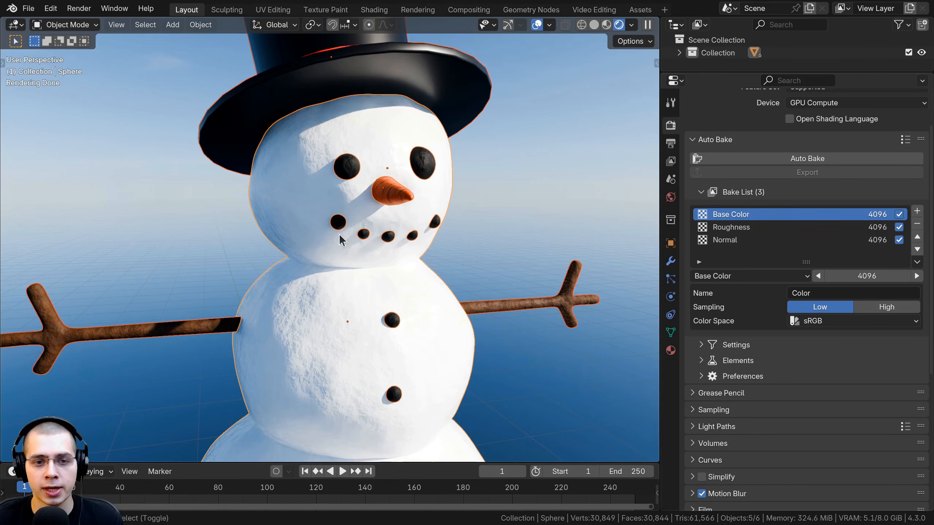
Go through the bake options of the Roughness and Normal items in the Bake List
scroll(339, 233, "down", 3)
scroll(798, 236, "down", 3)
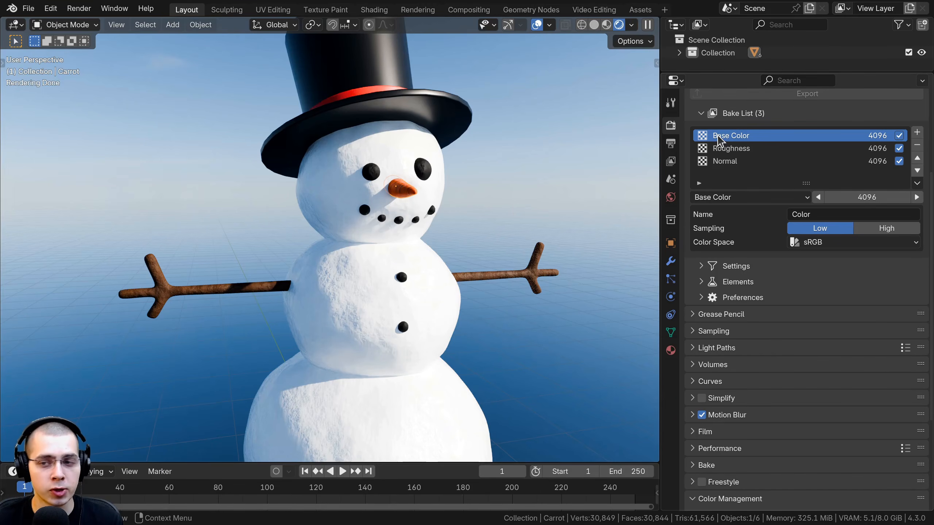
left_click(738, 148)
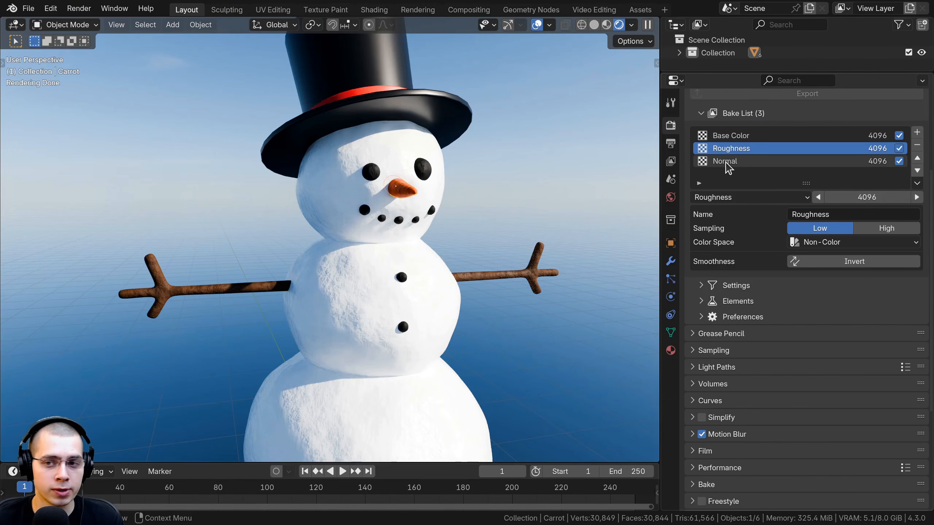
left_click(732, 161)
Try moving the snowman's separate parts one at a time, including body and arms, cancelling each move
right_click_drag(347, 124, 340, 93)
right_click(340, 93)
right_click_drag(347, 158, 320, 144)
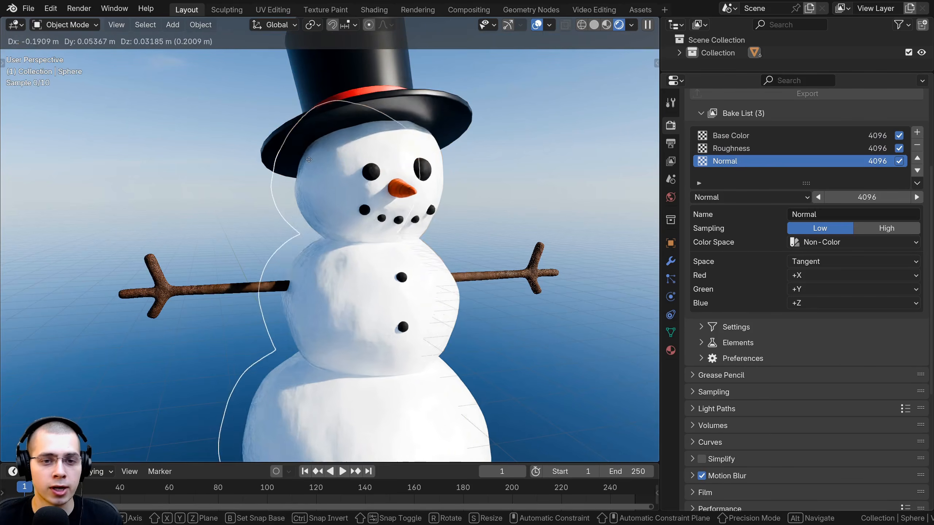
right_click(320, 143)
right_click_drag(371, 170, 339, 149)
right_click(339, 148)
right_click_drag(391, 185, 312, 206)
right_click(313, 206)
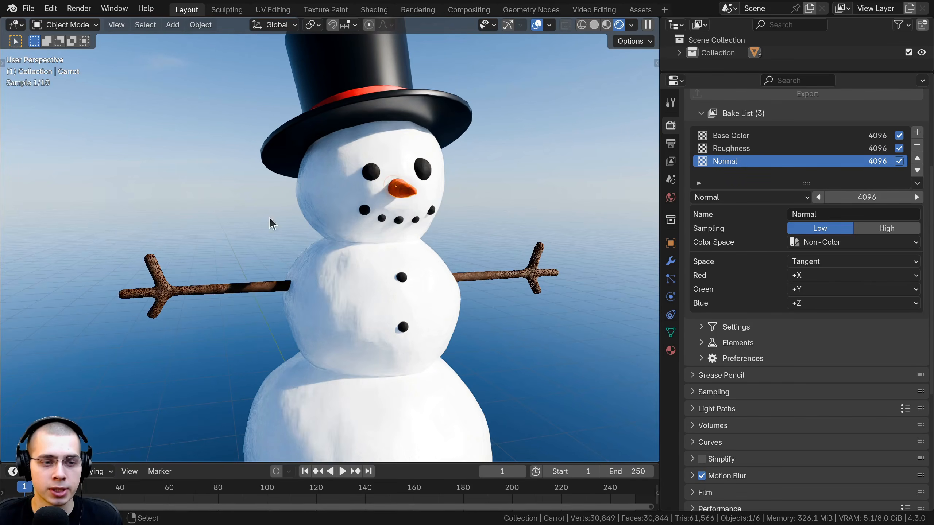
right_click_drag(229, 288, 332, 275)
right_click(332, 275)
middle_click_drag(378, 273, 364, 262, "shift")
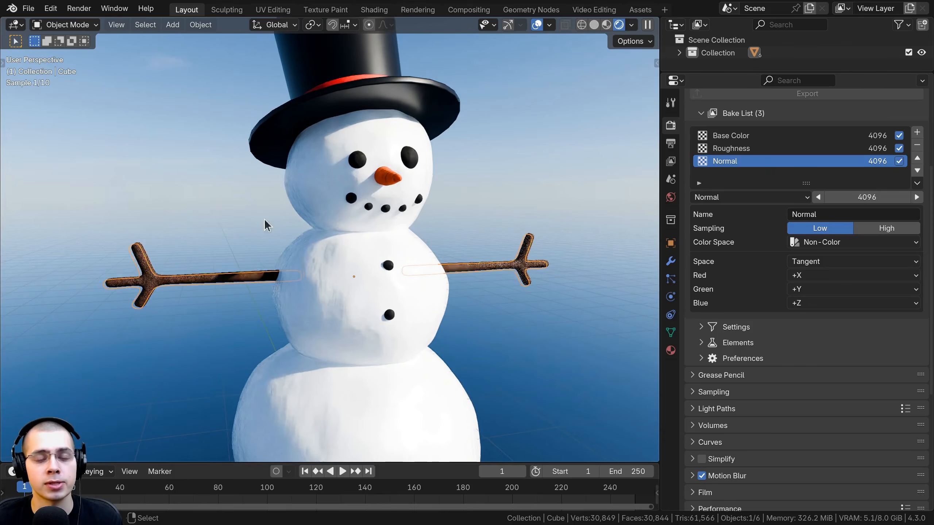
Box-select the snowman parts, including the hat, body and arms
left_click_drag(178, 73, 519, 338)
scroll(461, 324, "down", 3)
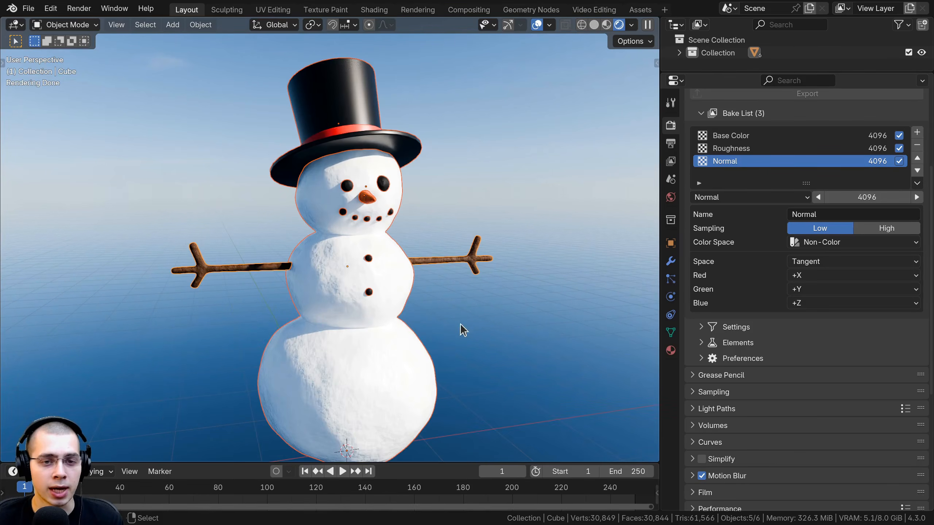
middle_click_drag(389, 220, 398, 106)
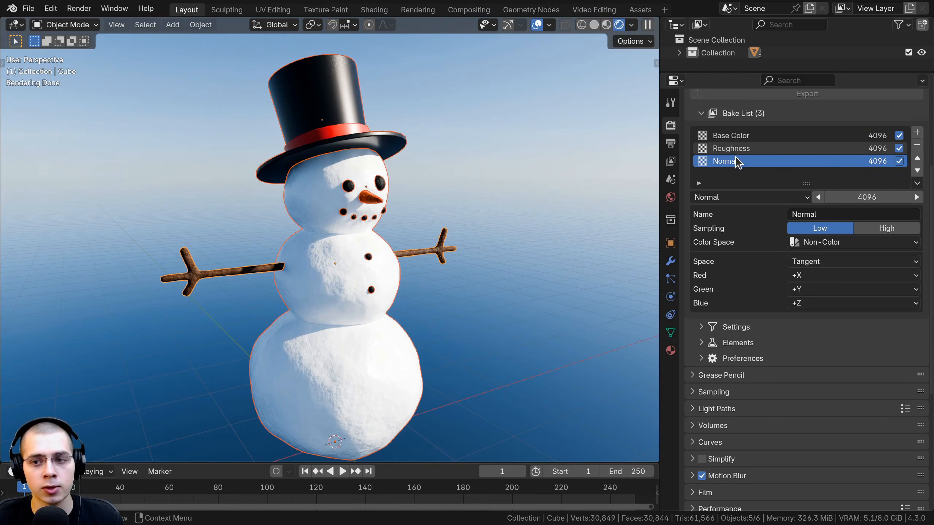
Enable the Shared option in the Texture settings for images under Auto Bake's Elements
scroll(697, 145, "down", 3)
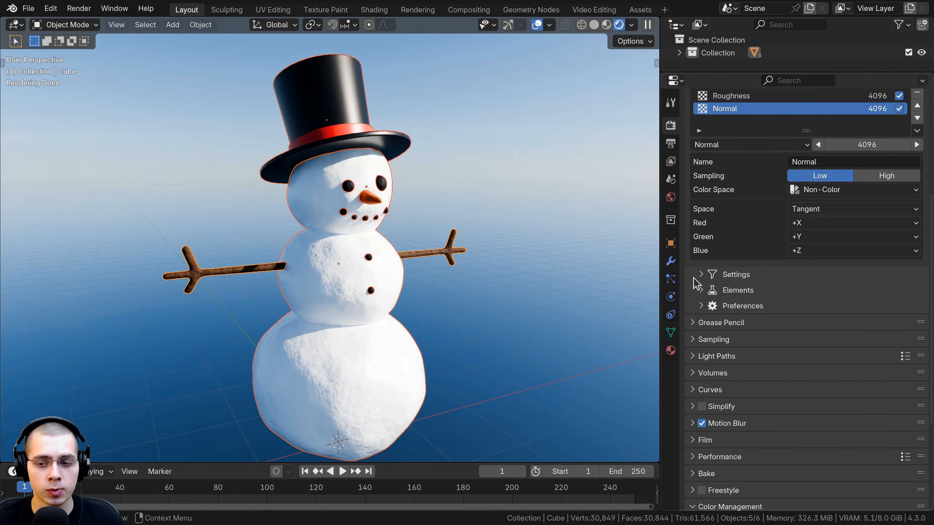
left_click(702, 290)
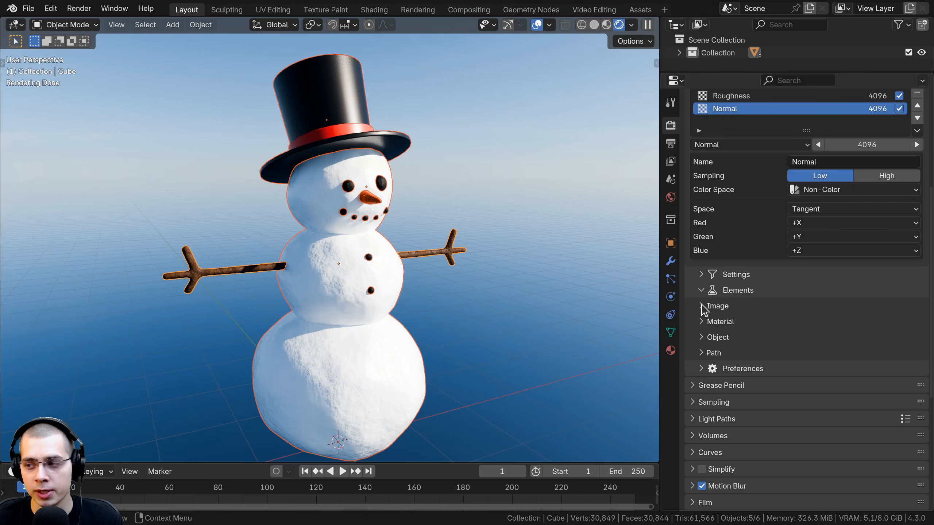
left_click(701, 306)
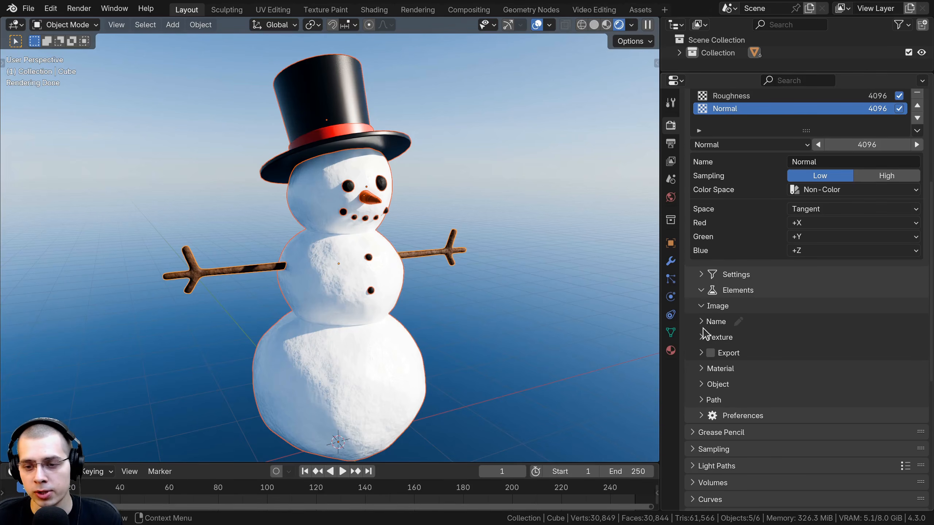
left_click(702, 338)
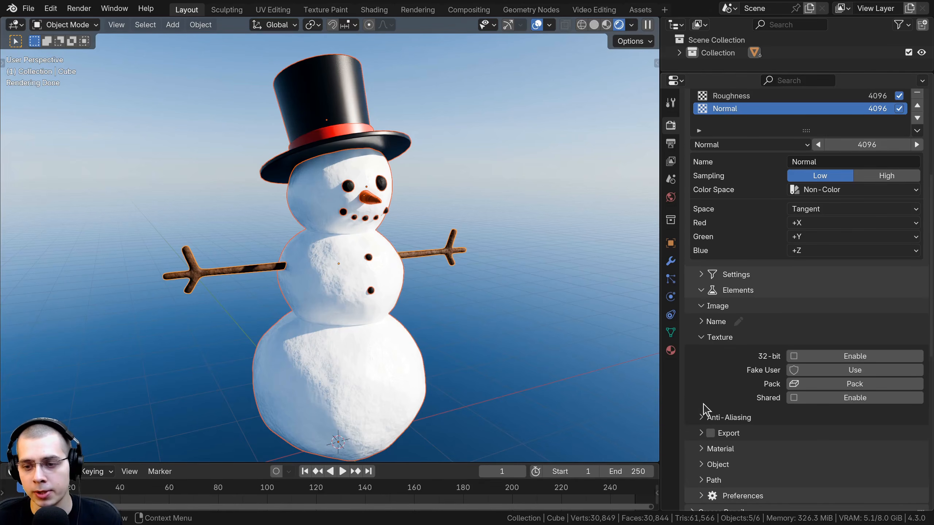
scroll(704, 408, "down", 3)
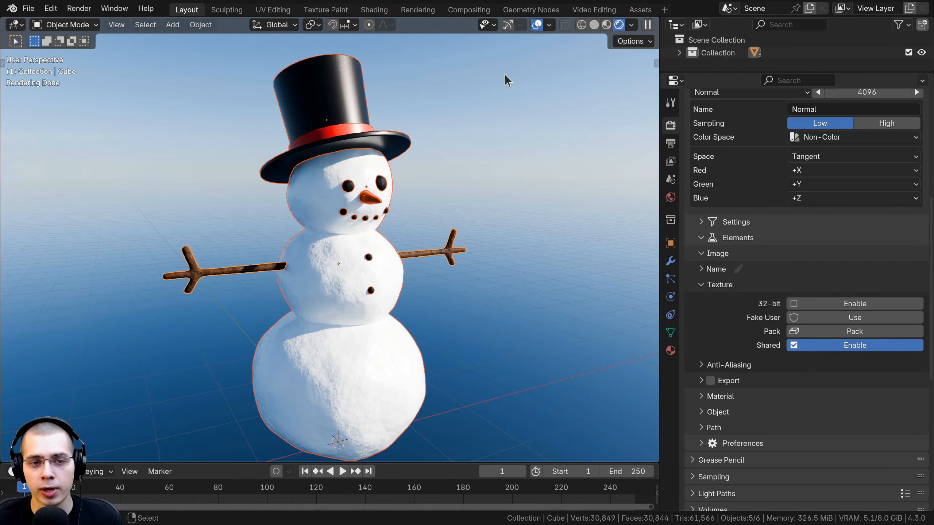
left_click_drag(506, 74, 184, 331)
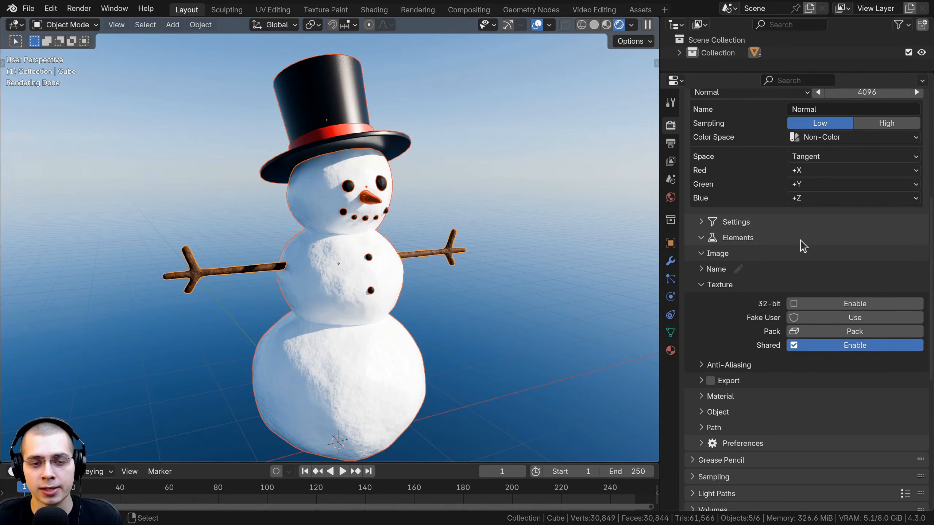
scroll(803, 246, "up", 7)
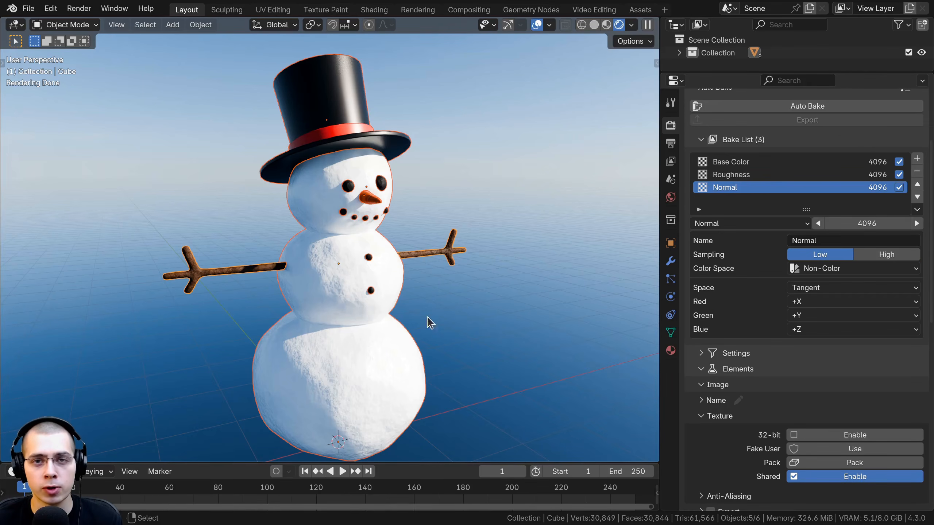
middle_click_drag(430, 322, 750, 299)
Collapse the Texture, Image and Elements sections and return to the Bake List
scroll(771, 298, "down", 6)
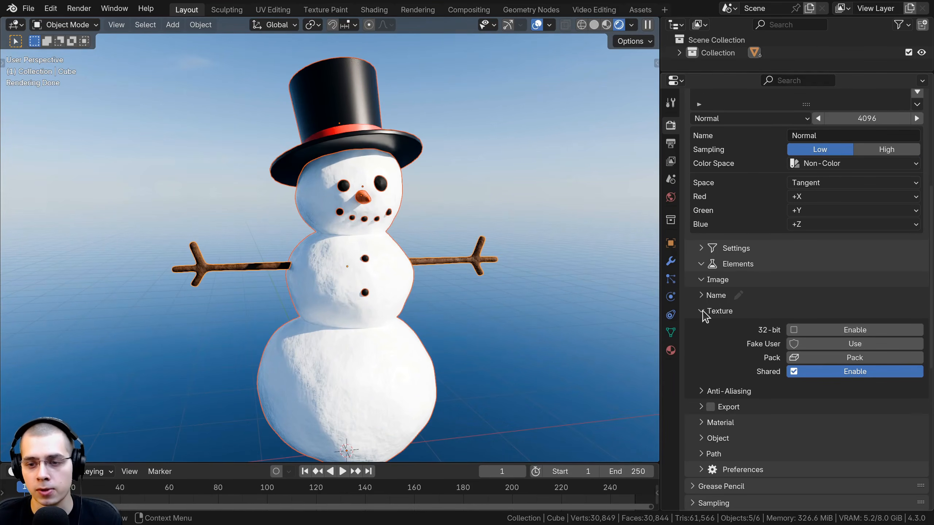
left_click(703, 311)
left_click(701, 279)
left_click(701, 264)
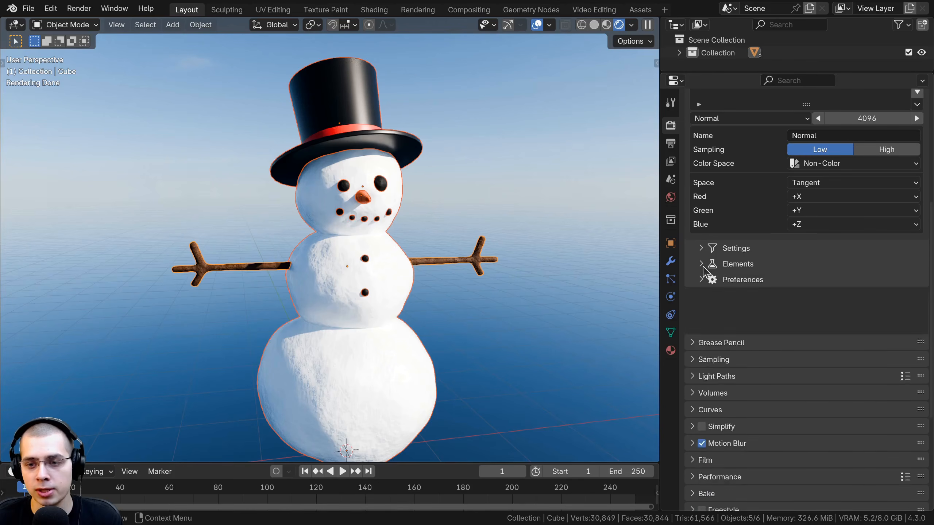
middle_click_drag(585, 210, 574, 259)
scroll(782, 286, "up", 4)
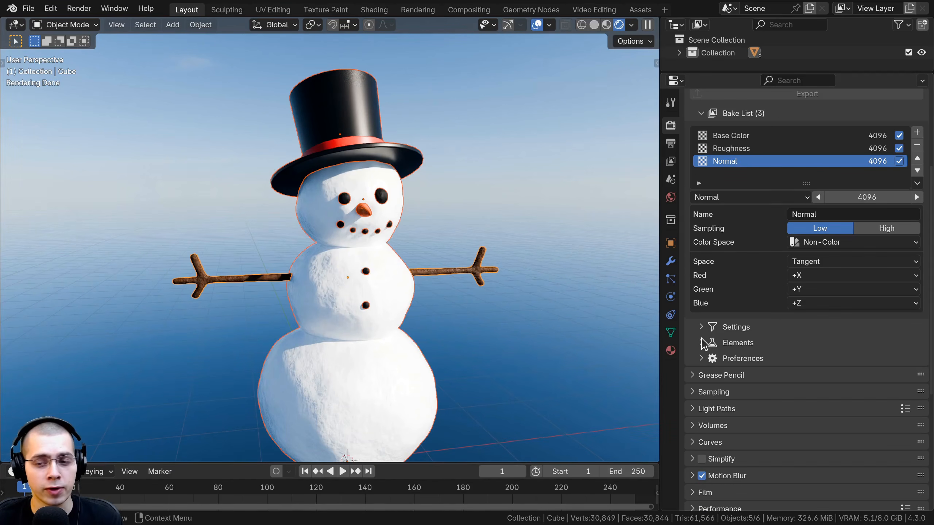
Expand Auto Bake's Margin settings and try reducing the margin size to 0 px, cancelling the change
left_click(702, 327)
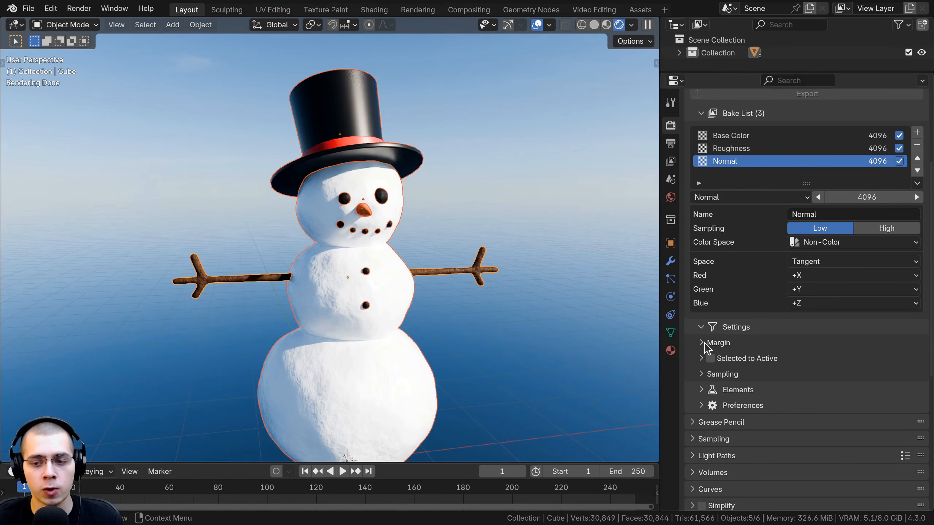
left_click(705, 344)
scroll(705, 349, "down", 3)
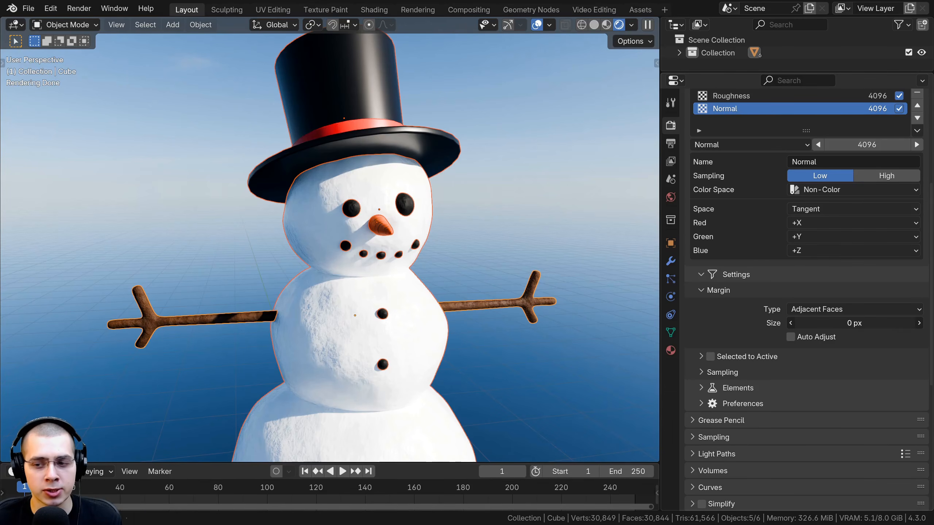
right_click(802, 322)
Inspect the snowman's surface up close and set the bake margin size to 8 px
scroll(340, 164, "up", 4)
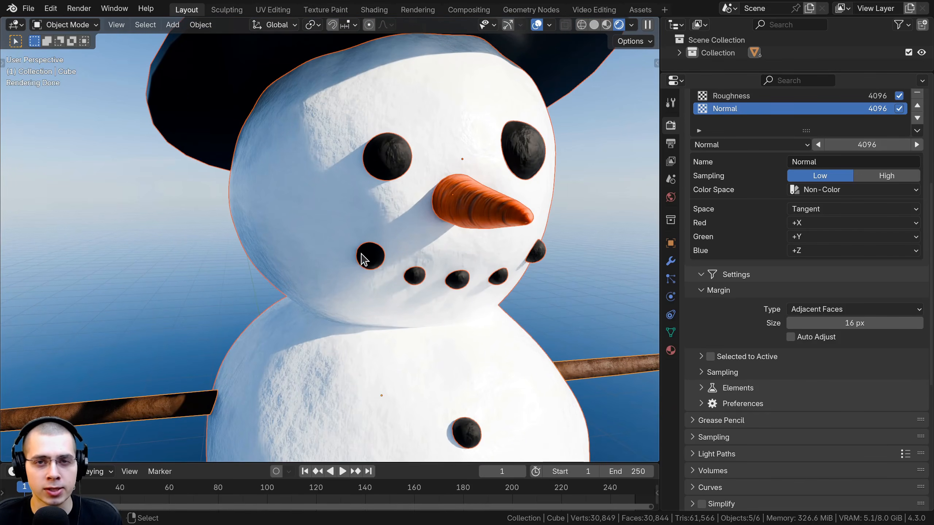
scroll(358, 219, "down", 2)
middle_click_drag(329, 253, 346, 142, "shift")
middle_click_drag(350, 330, 329, 187)
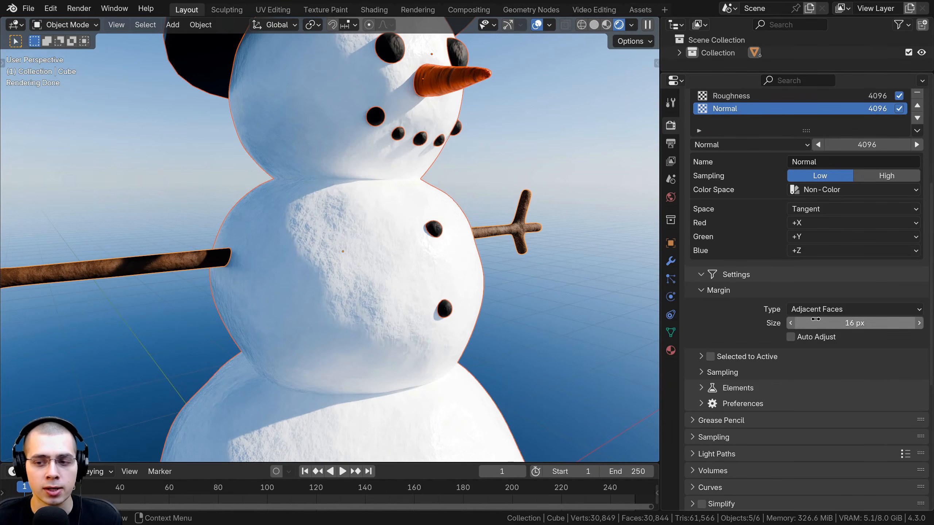
left_click(835, 323)
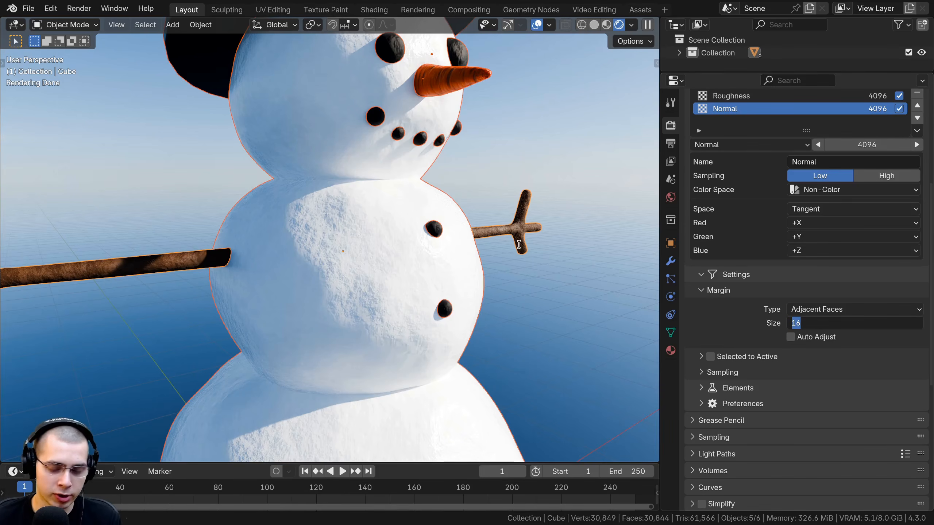
type("8")
key("Return")
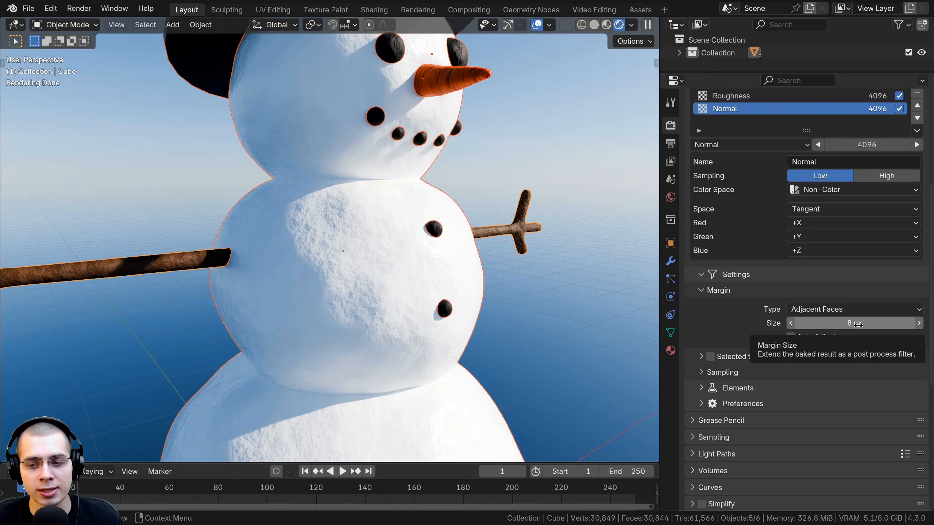
Switch to the UV Editing workspace, examine the UVs of all snowman parts up close, and return to Object Mode
middle_click_drag(417, 245, 415, 267, "shift")
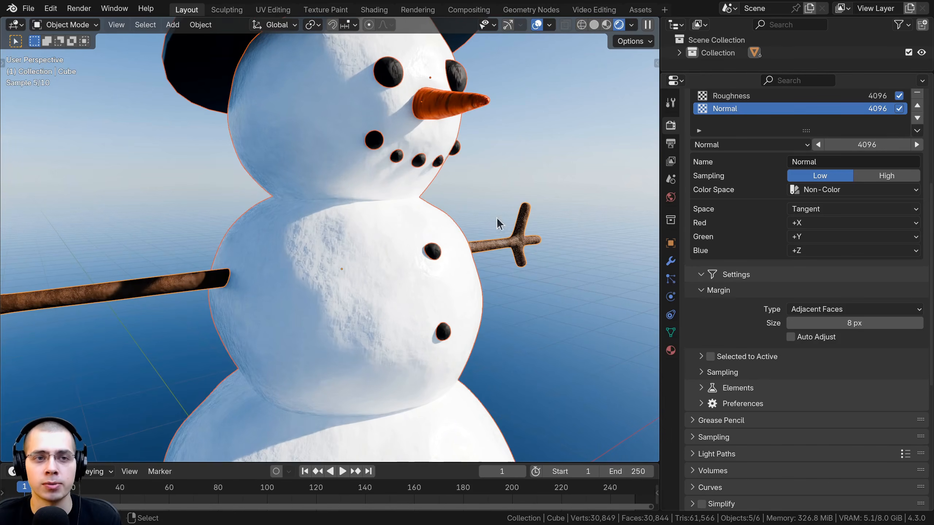
left_click(272, 9)
scroll(262, 239, "up", 5)
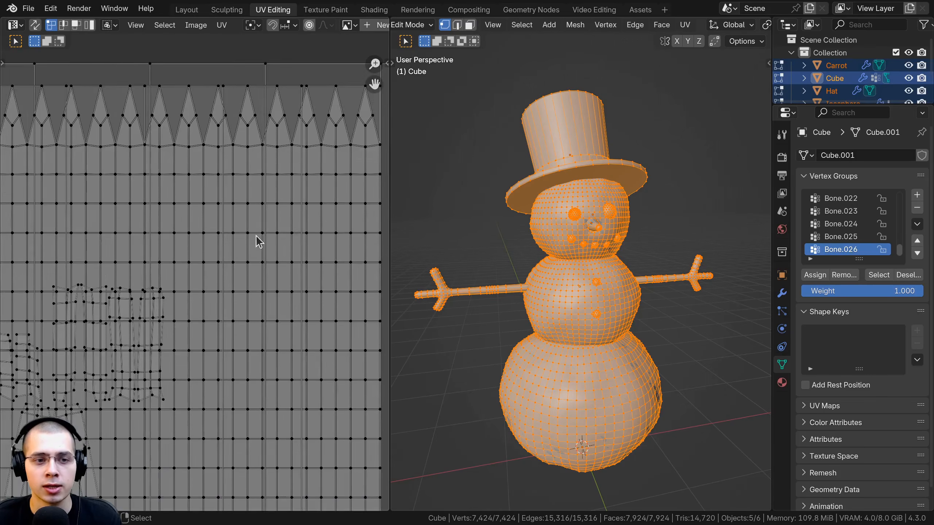
scroll(276, 238, "up", 2)
key("a")
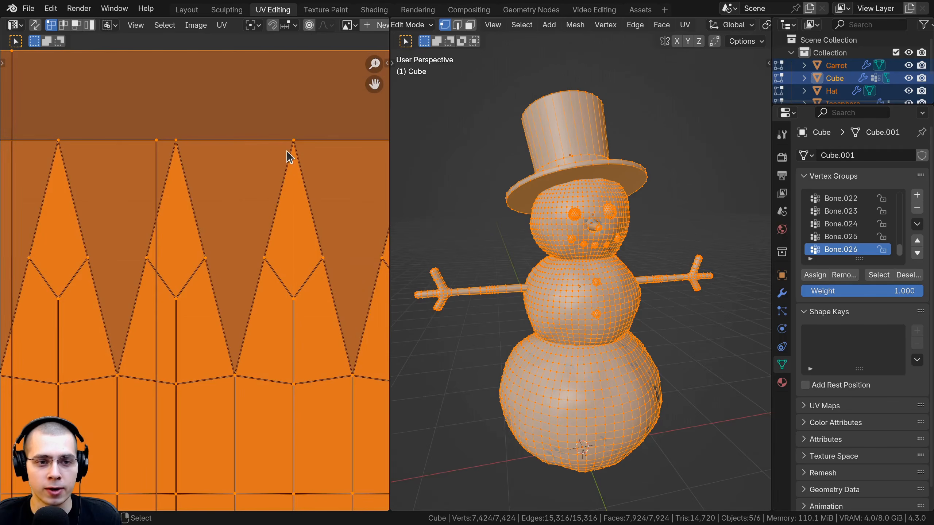
key("alt+a")
key("Tab")
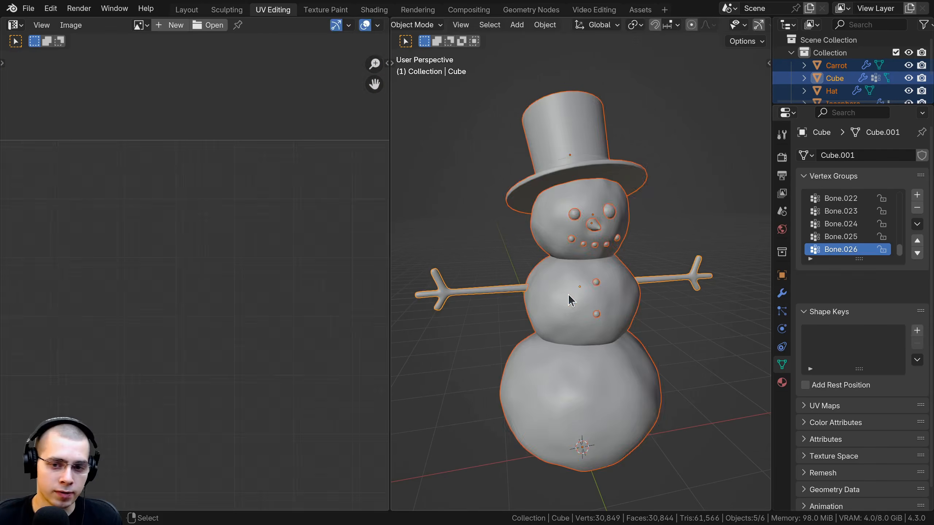
Enter Edit Mode on the snowman's body alone and select all its UVs, focusing on the upper edge of the layout
left_click(563, 280)
key("Tab")
scroll(275, 163, "up", 1)
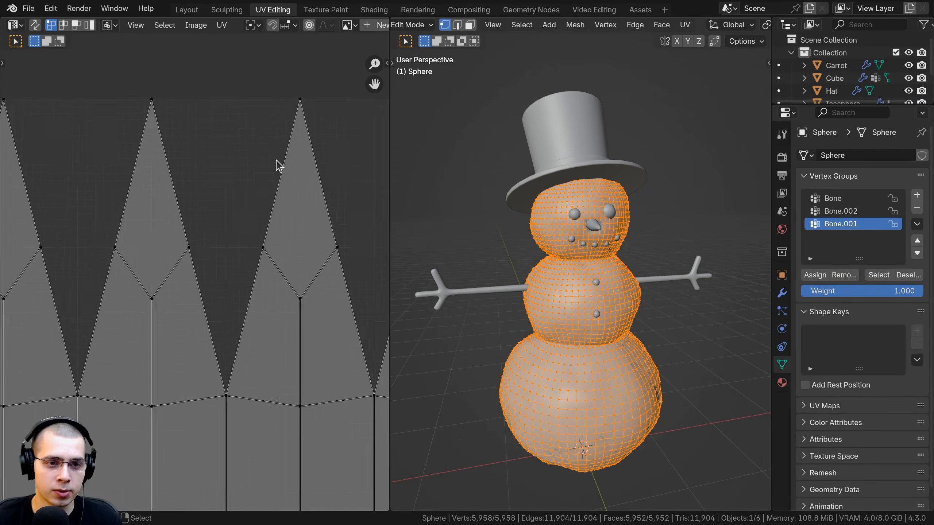
key("a")
scroll(269, 121, "up", 1)
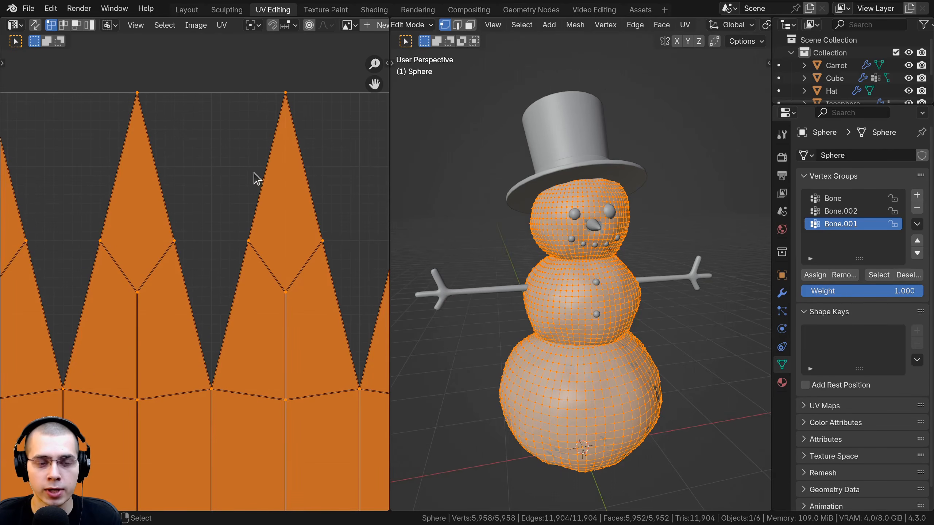
Examine the pointed UV faces and the gaps between them along the upper edge of the snowman body's layout
middle_click_drag(281, 179, 284, 174)
scroll(239, 280, "down", 1)
middle_click_drag(212, 344, 204, 323)
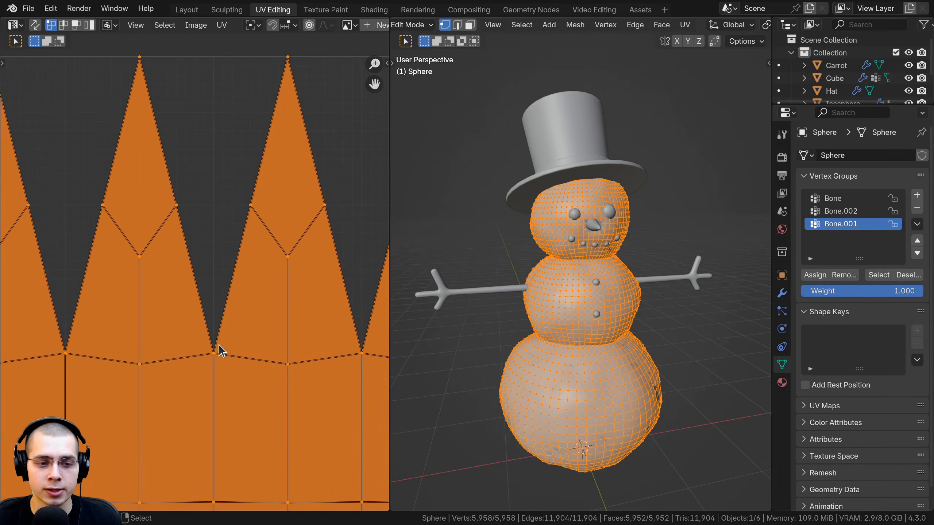
scroll(222, 348, "up", 3)
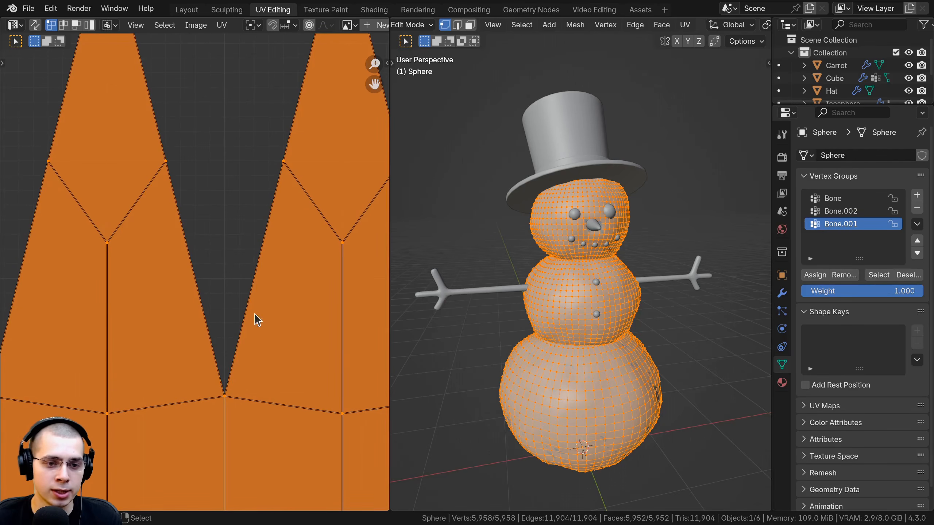
scroll(250, 231, "down", 2)
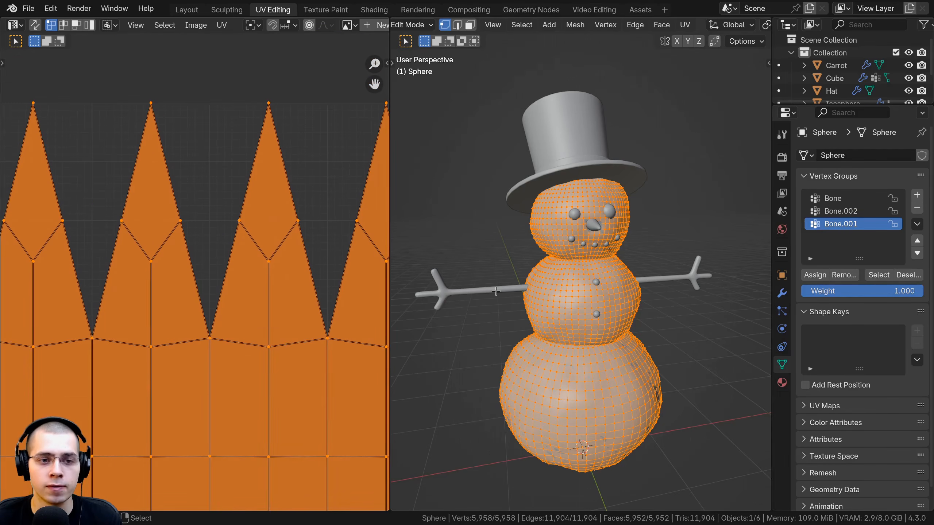
middle_click_drag(549, 266, 556, 265)
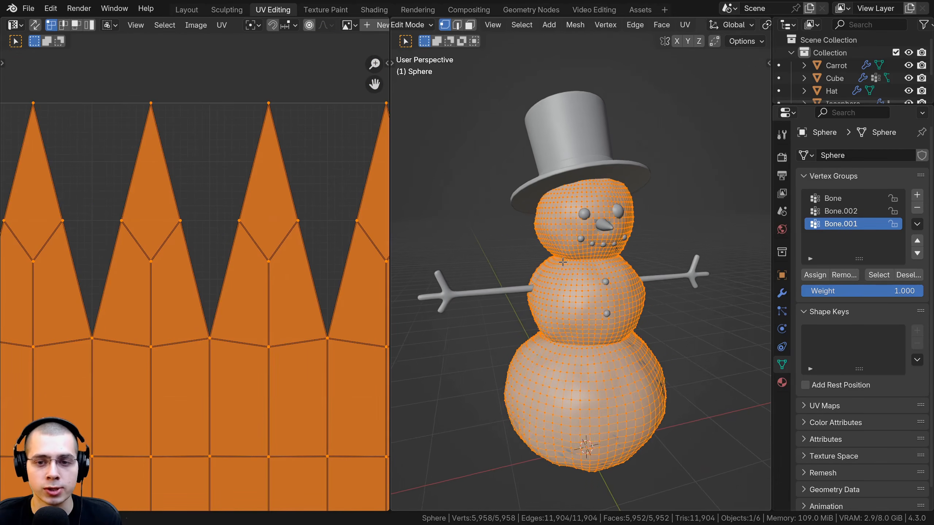
Return to the Layout workspace, with all snowman parts selected, and collapse Auto Bake's Margin and Settings sections
left_click(186, 10)
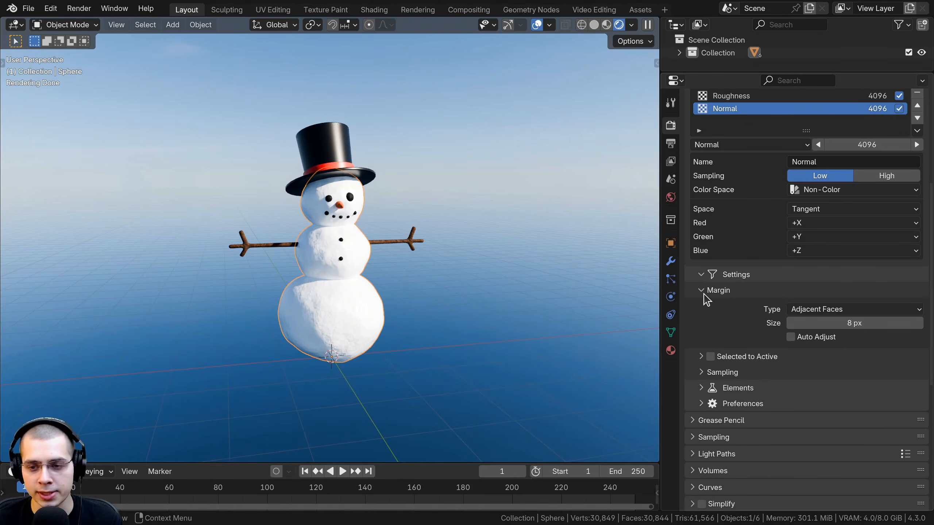
left_click(702, 291)
left_click(701, 275)
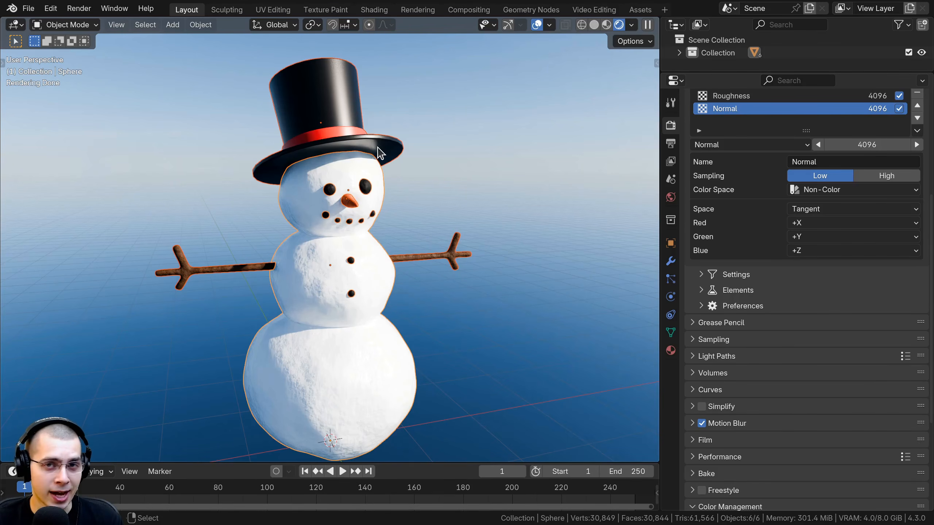
scroll(379, 150, "down", 1)
scroll(380, 154, "up", 1)
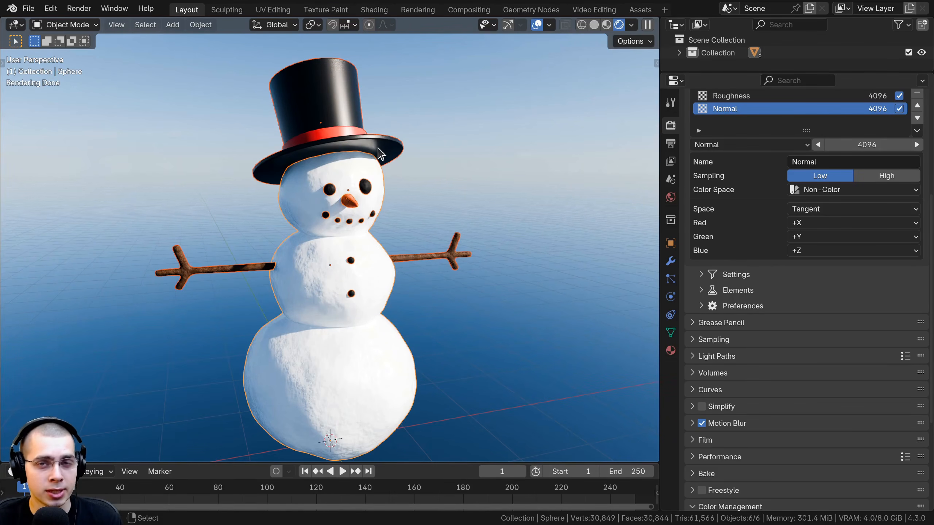
Enable Export for the baked images in Auto Bake's Elements settings and keep PNG as the file format
left_click(703, 290)
left_click(701, 306)
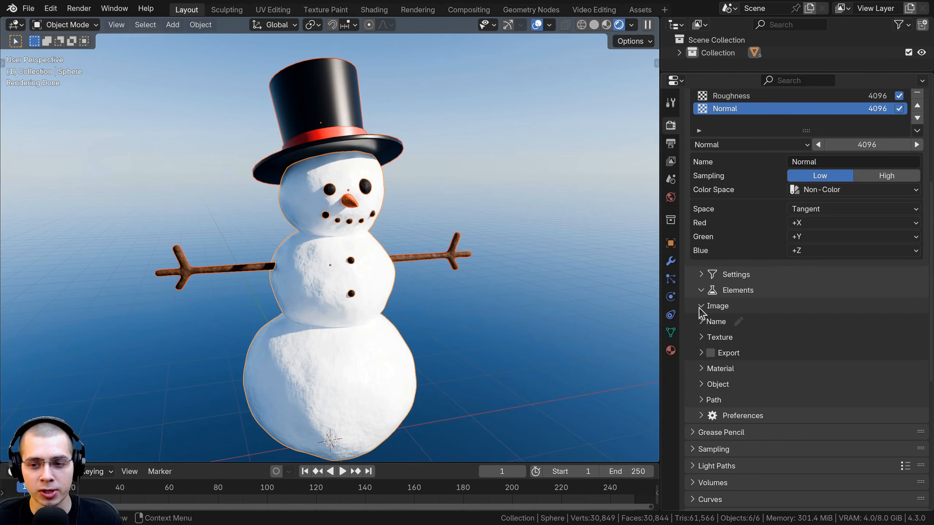
left_click(701, 353)
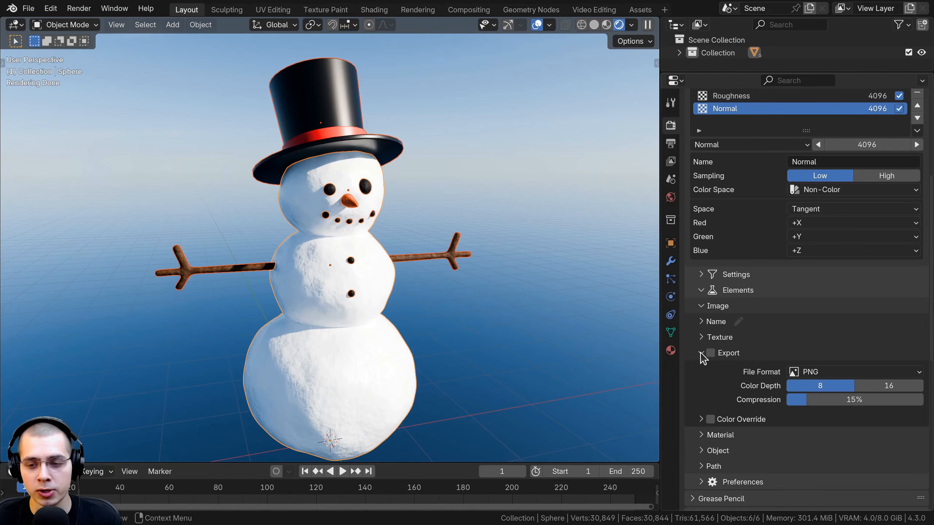
left_click(711, 353)
middle_click_drag(291, 209, 301, 206)
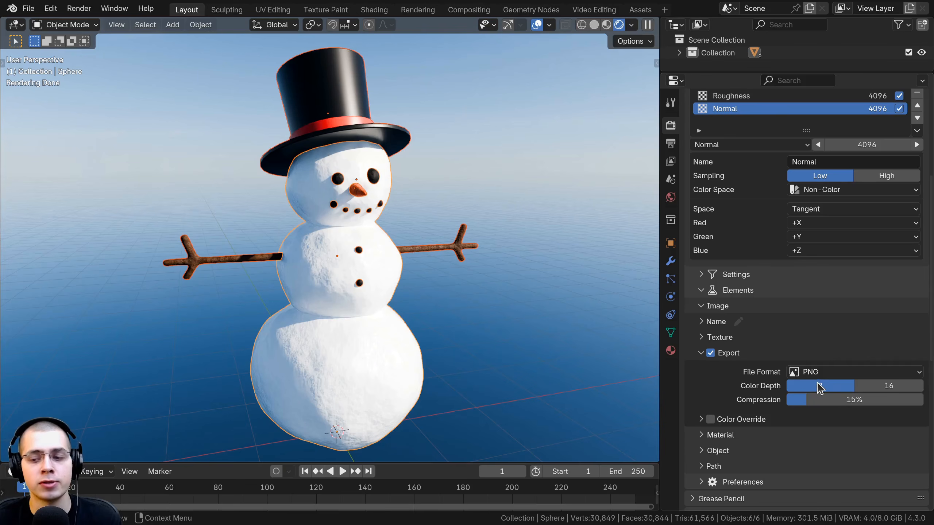
left_click(813, 372)
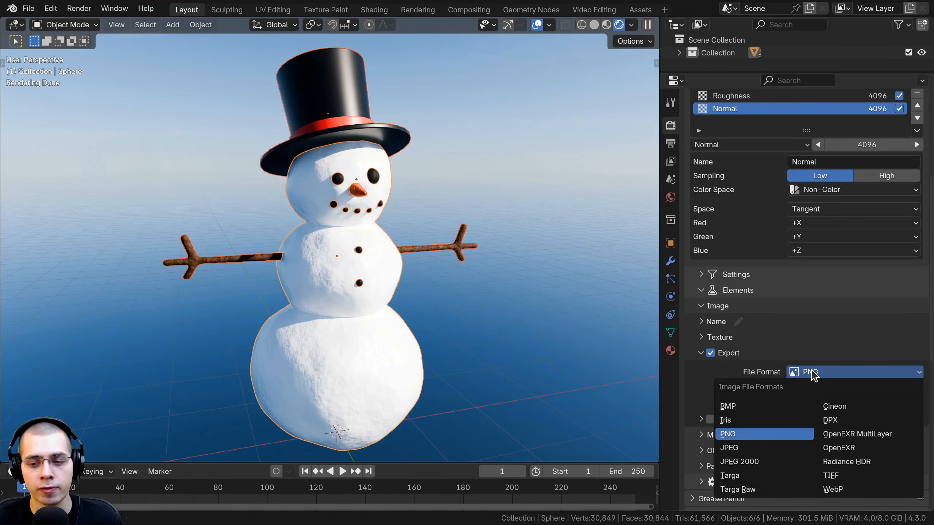
left_click(738, 435)
Set Auto Bake's export path to the V11 folder inside the Desktop's Auto Bake folder
scroll(740, 320, "down", 5)
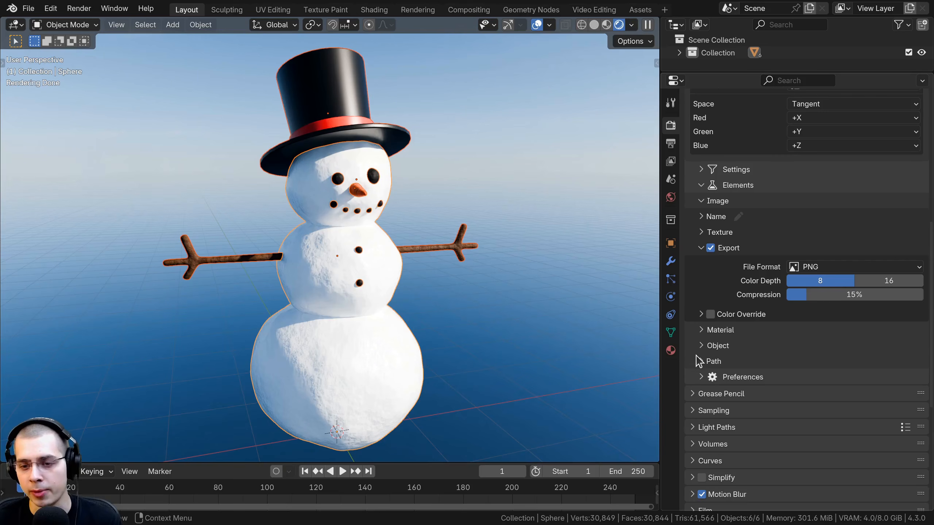
left_click(699, 361)
scroll(696, 366, "down", 5)
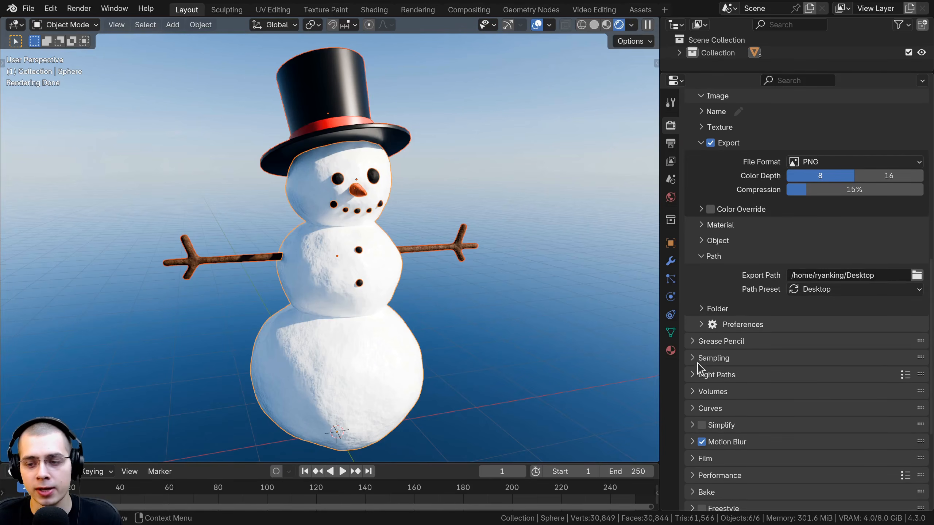
left_click(918, 276)
left_click_drag(278, 29, 439, 32)
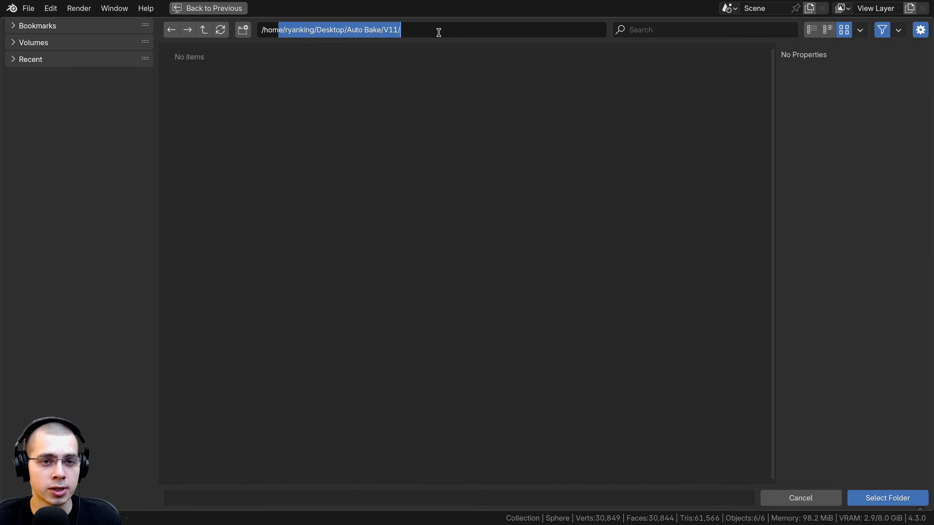
left_click(385, 68)
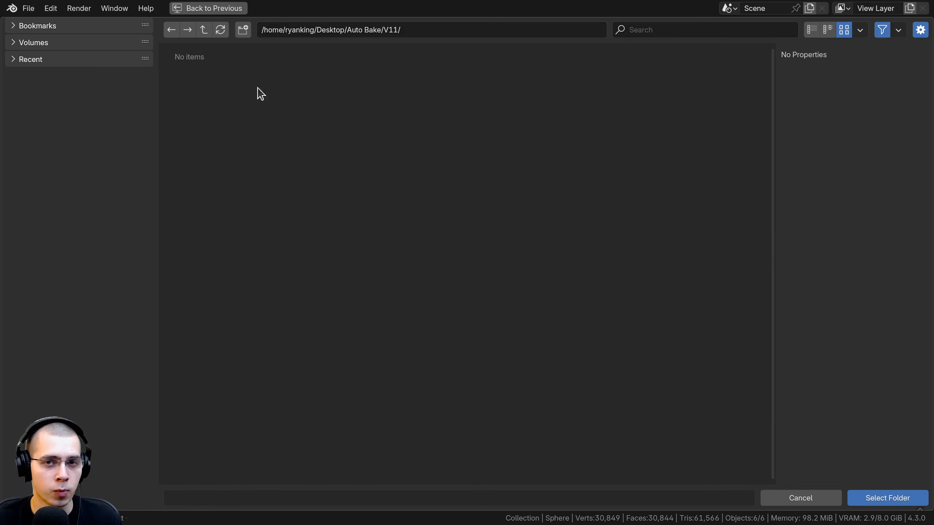
left_click(881, 503)
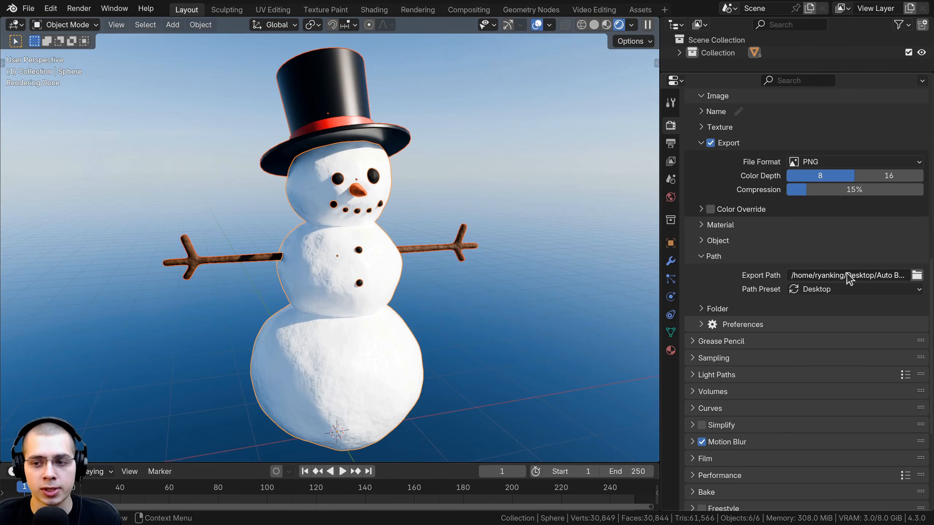
Expand the export path's Folder options and toggle Create Master off and back to Allow
scroll(799, 256, "down", 3)
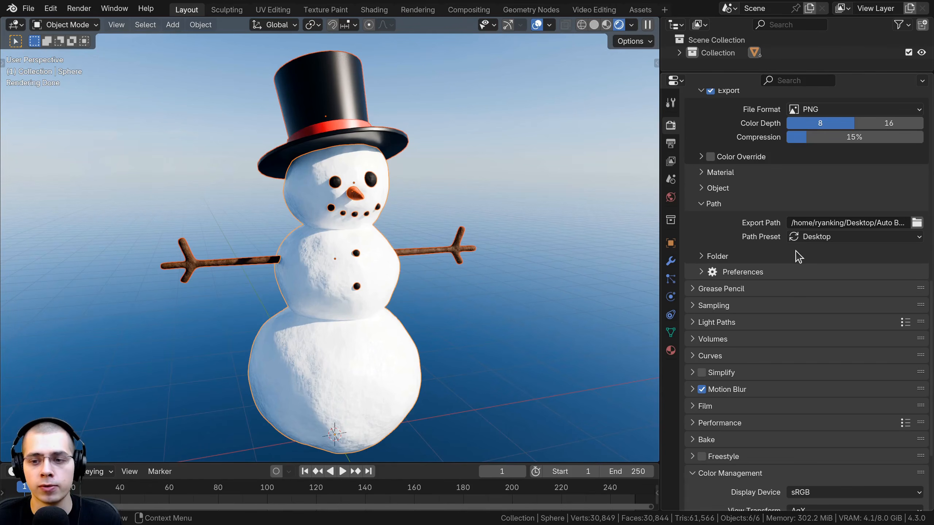
left_click(712, 256)
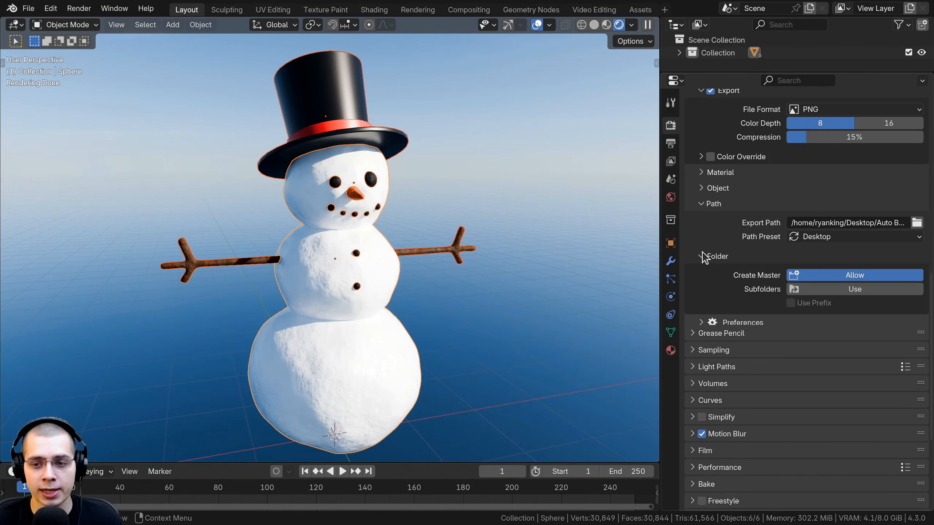
left_click(819, 275)
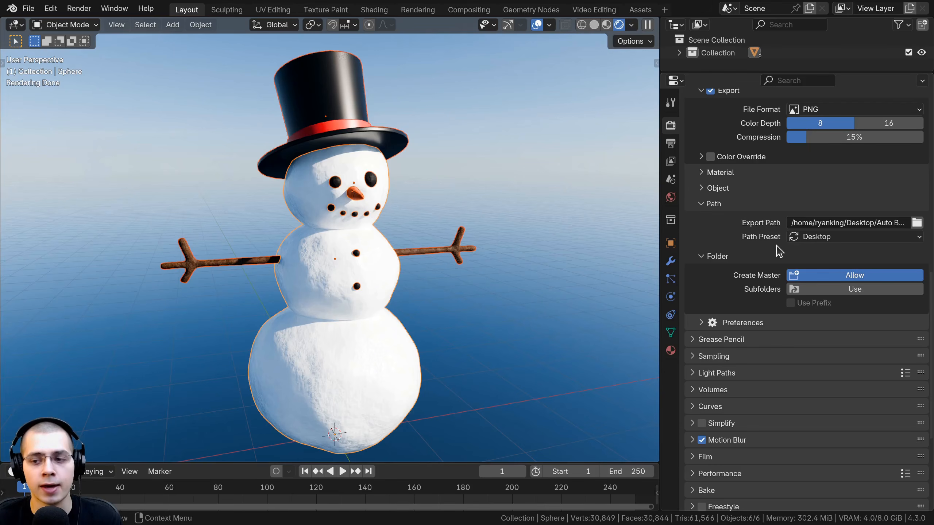
left_click(817, 277)
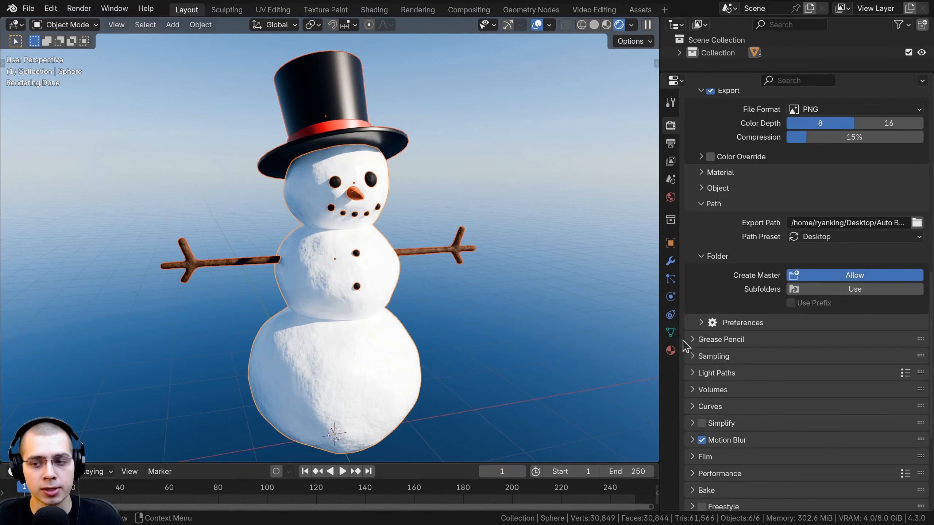
Try using Subfolders for the exported textures, turn the option off again, and toggle Create Master off and on
left_click(809, 294)
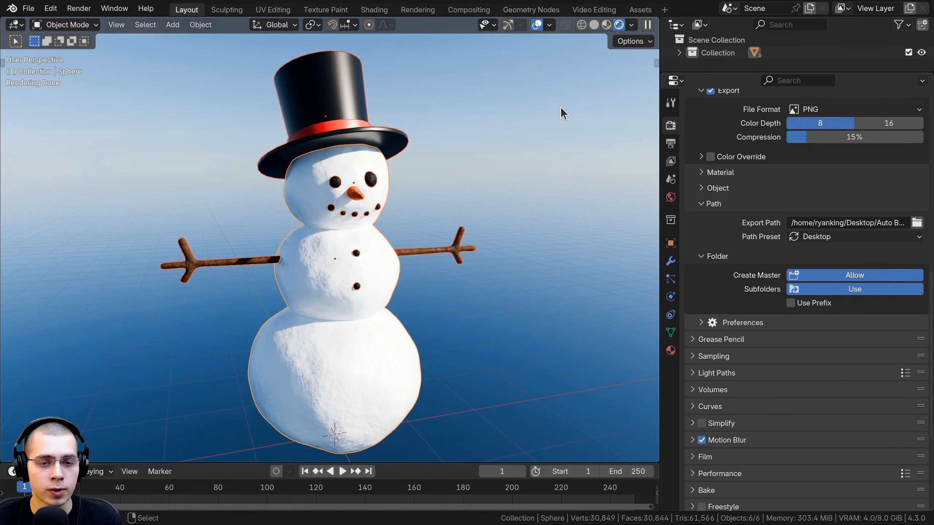
scroll(207, 199, "up", 3)
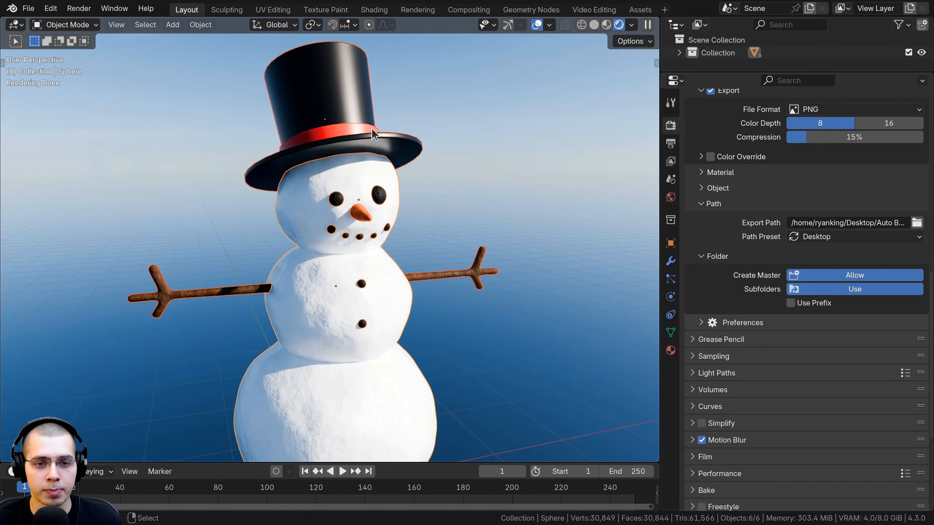
scroll(253, 261, "down", 3)
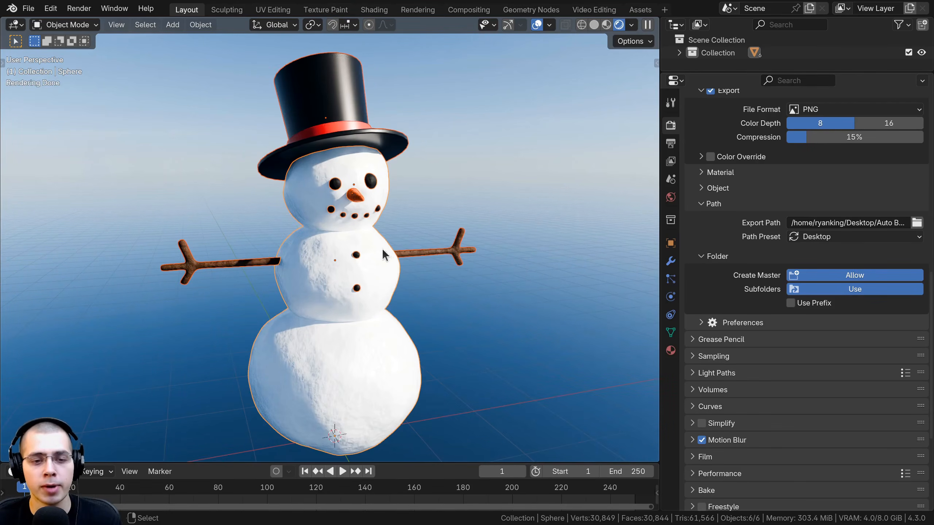
left_click(794, 289)
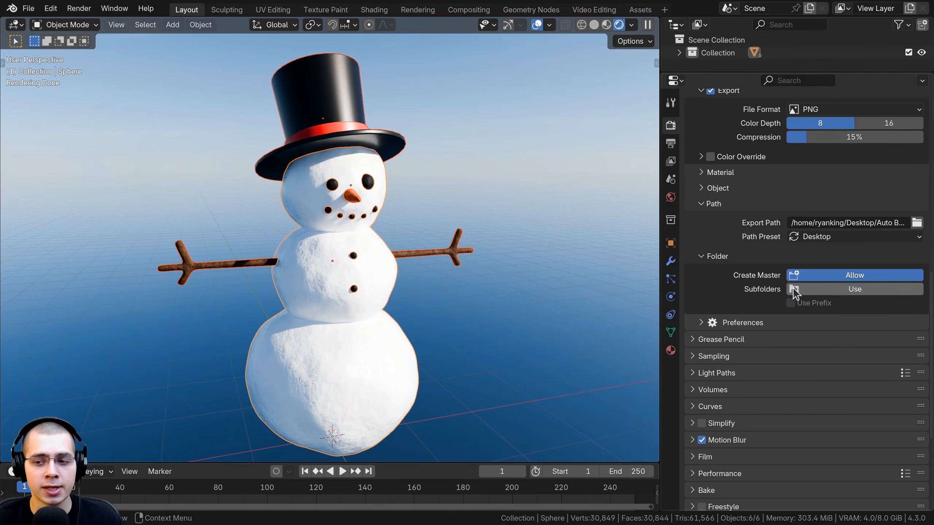
left_click(808, 276)
left_click(808, 277)
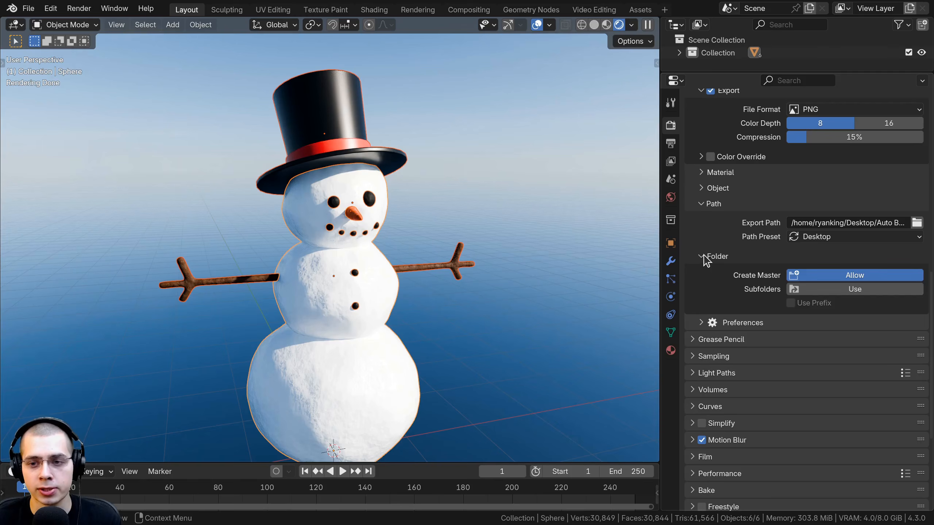
Collapse Auto Bake's Folder, Path, Export, Image and Elements sections
left_click(716, 256)
left_click(712, 231)
scroll(712, 243, "up", 6)
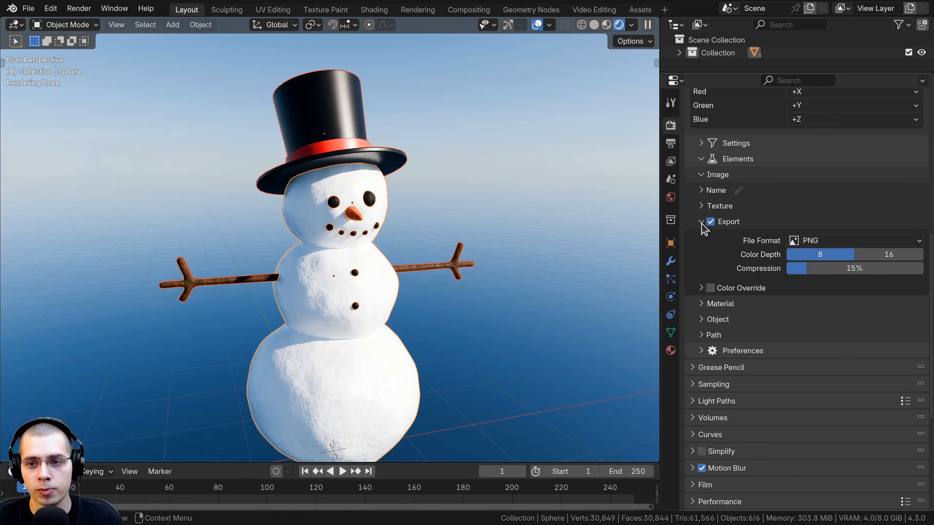
left_click(702, 223)
left_click(701, 175)
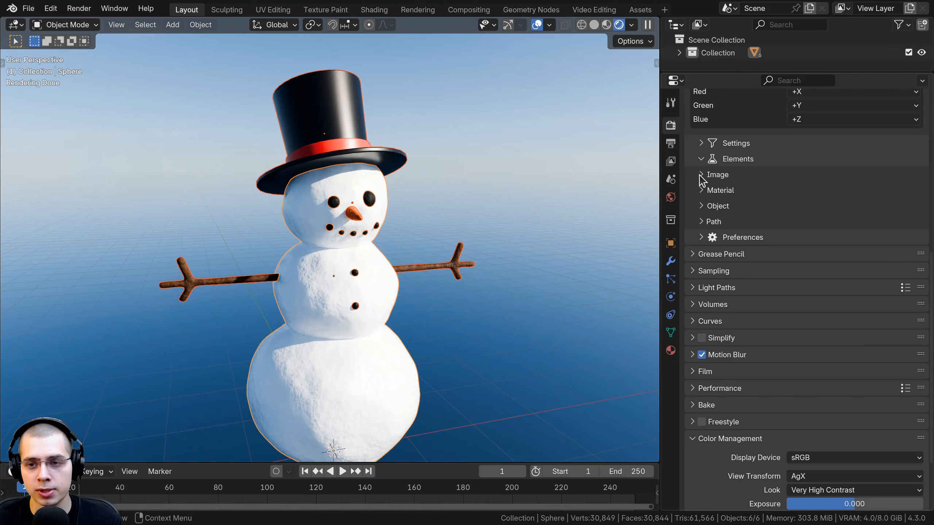
scroll(703, 180, "up", 5)
left_click(702, 238)
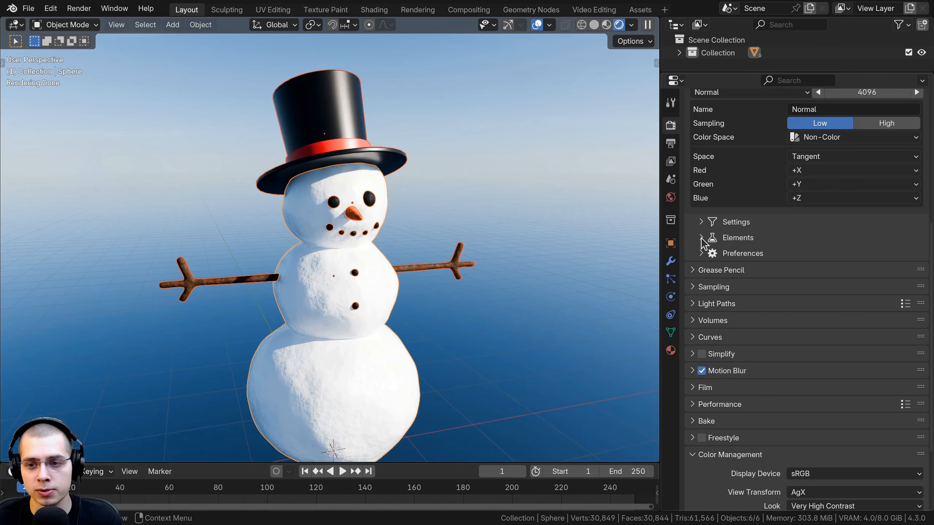
Expand Auto Bake's Elements and Material sections and enable the Final material with Principled BSDF as its shader
middle_click_drag(520, 220, 525, 203, "shift")
middle_click_drag(371, 158, 350, 156)
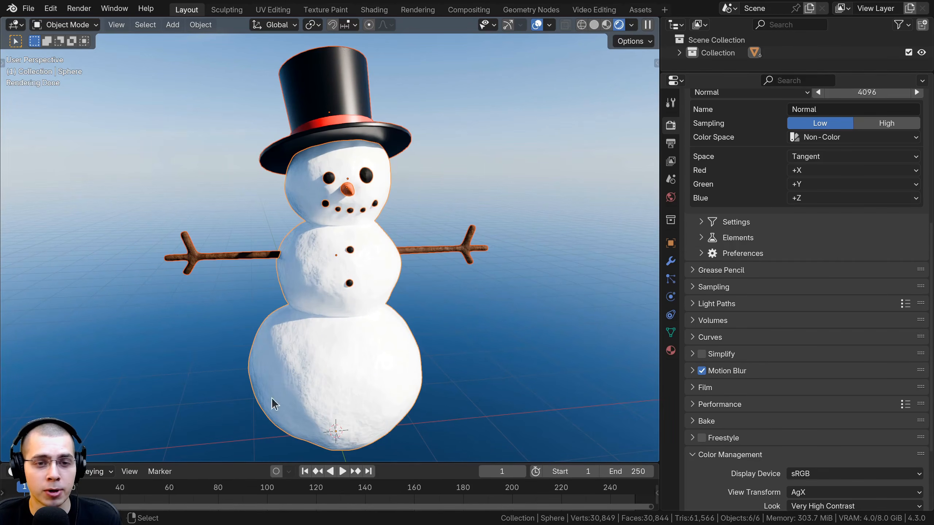
middle_click_drag(346, 275, 342, 274, "shift")
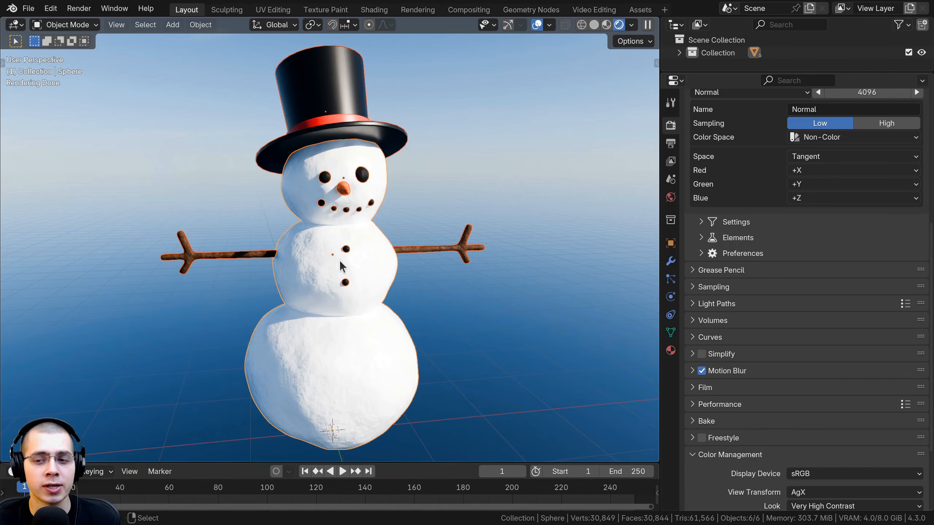
left_click(702, 238)
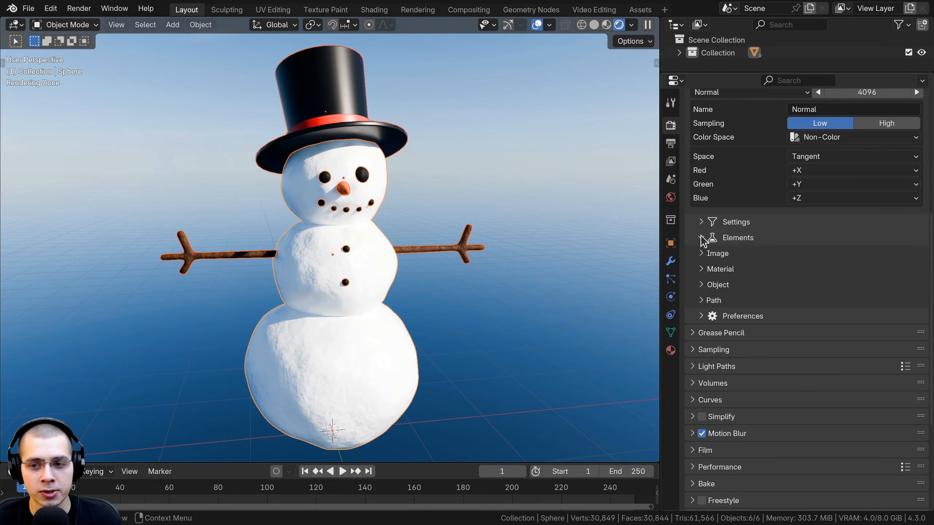
middle_click_drag(464, 263, 453, 258, "shift")
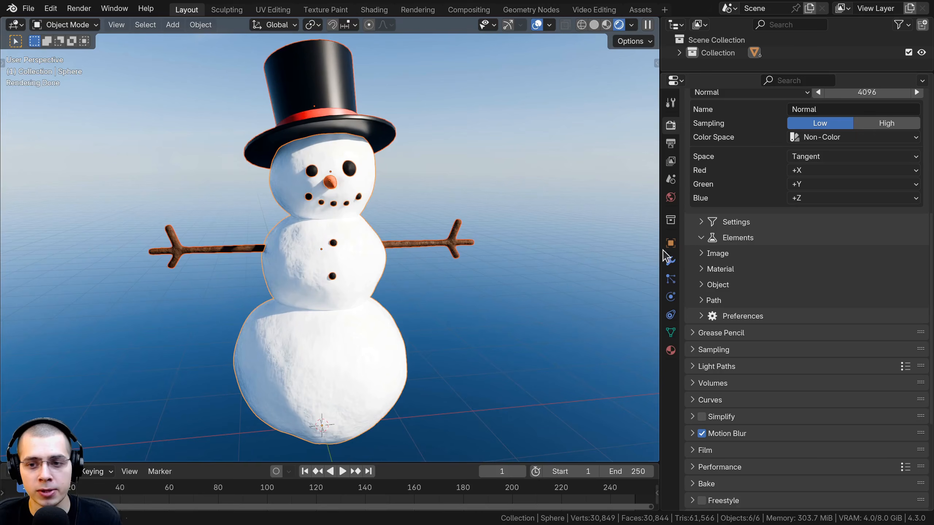
left_click(701, 270)
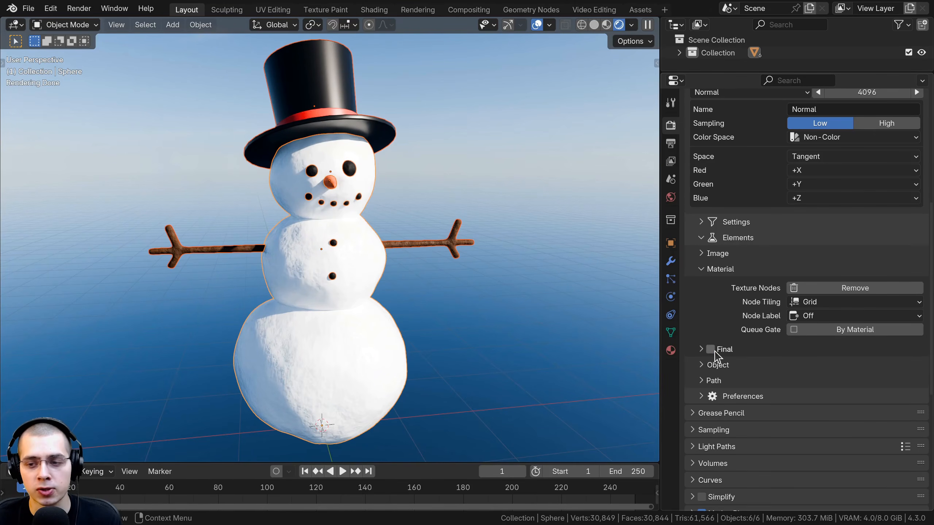
left_click(713, 353)
scroll(703, 360, "down", 5)
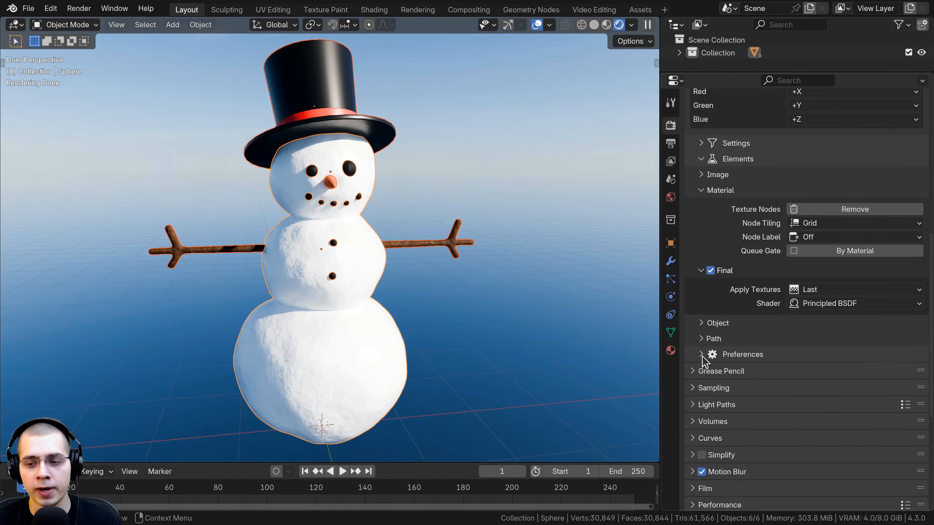
left_click(791, 305)
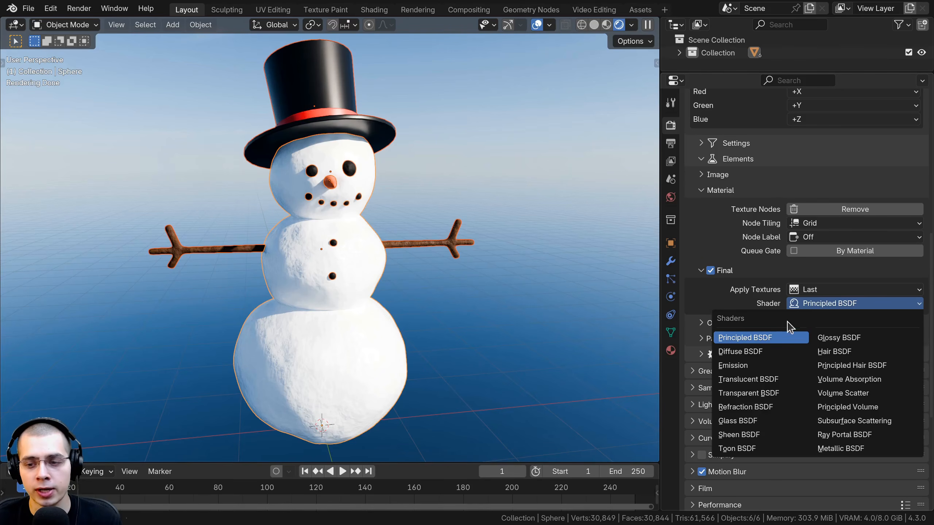
left_click(753, 340)
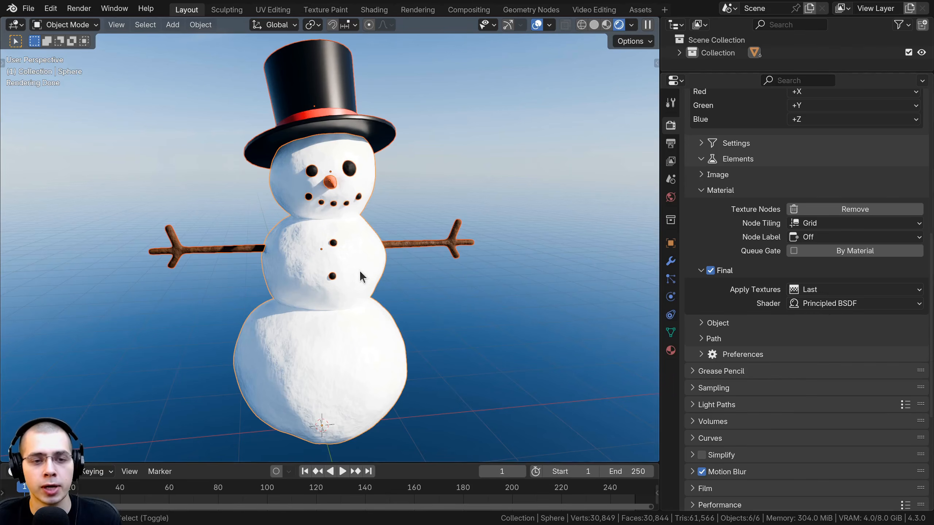
Expand the Object elements and their Final options, keeping the Material section expanded
middle_click_drag(363, 271, 267, 246)
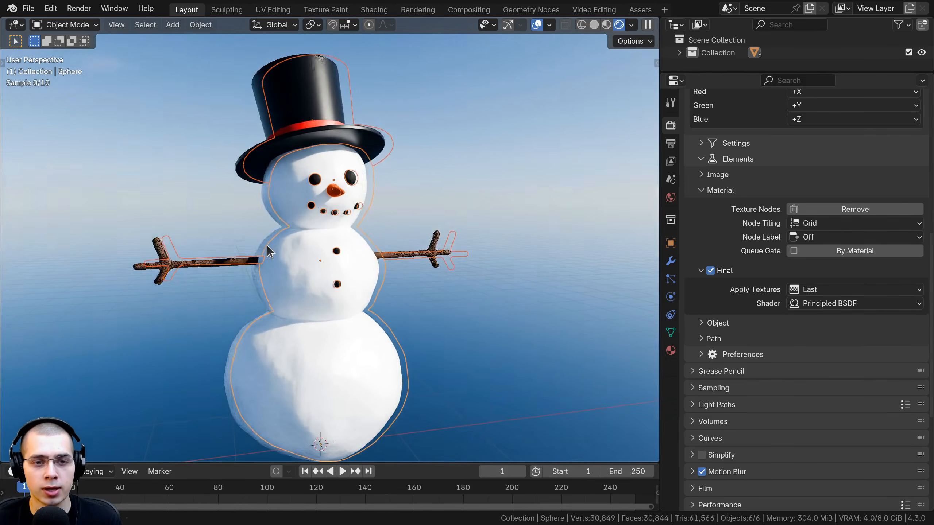
left_click(703, 324)
double_click(702, 324)
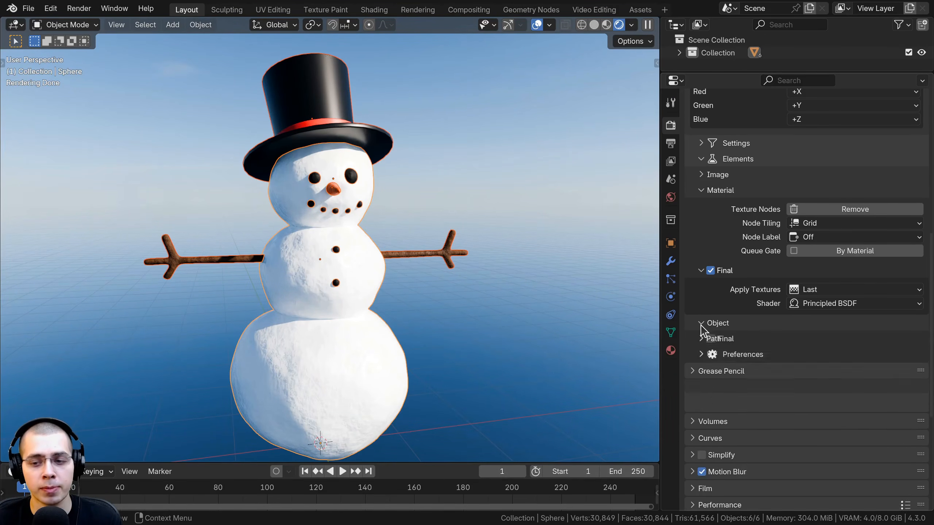
left_click(703, 190)
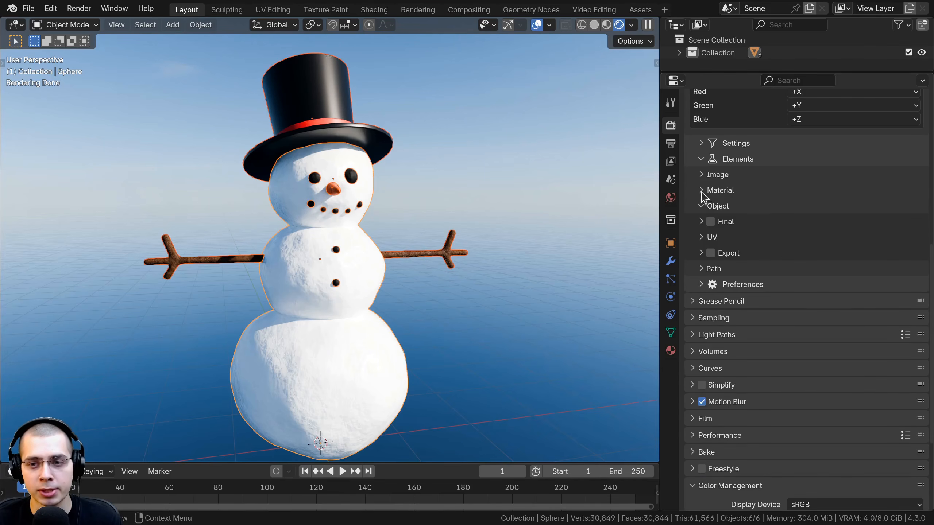
left_click(702, 190)
left_click(700, 326)
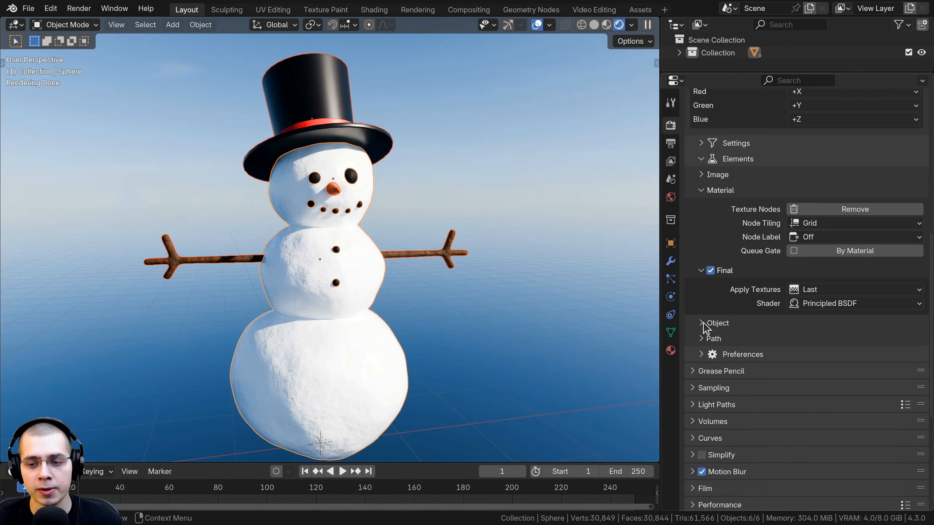
left_click(701, 326)
left_click(701, 340)
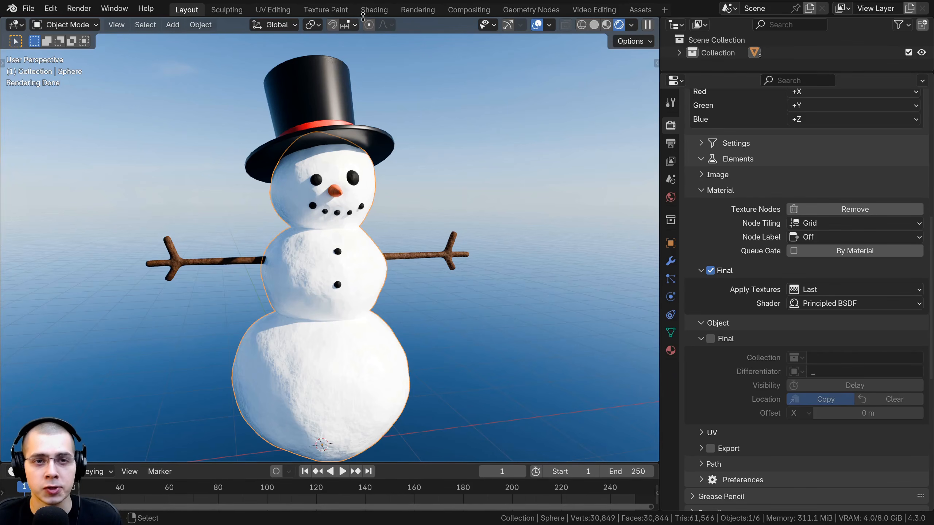
Check the snowman body's Snow material in the Shading workspace, return to Layout and enable the Final object option
left_click(372, 10)
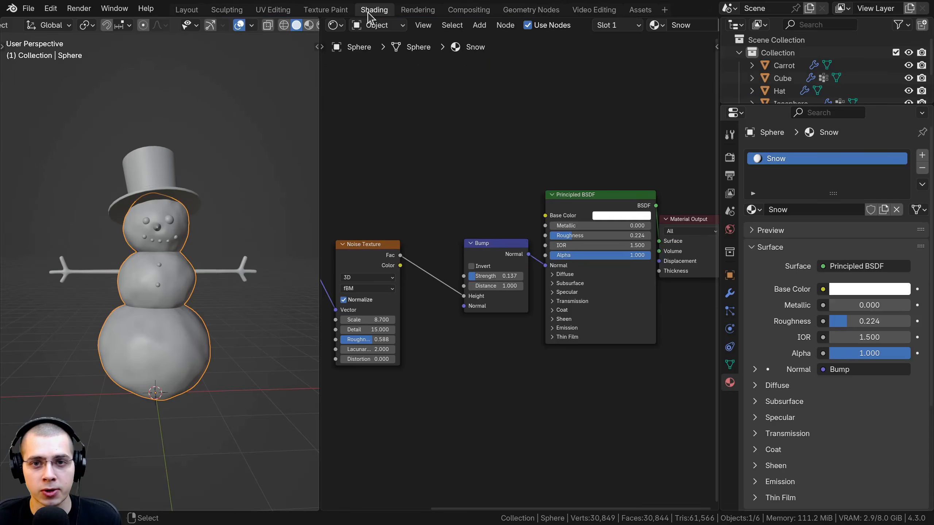
left_click(656, 26)
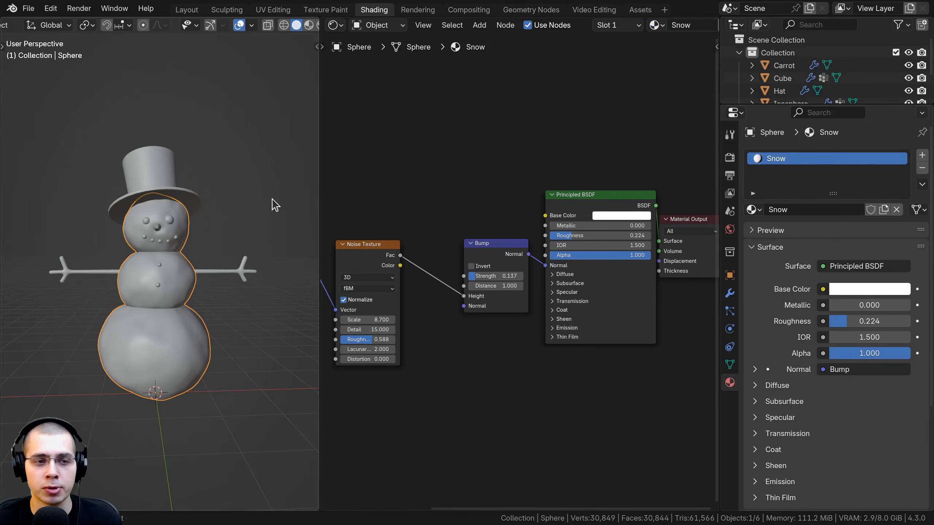
left_click(187, 10)
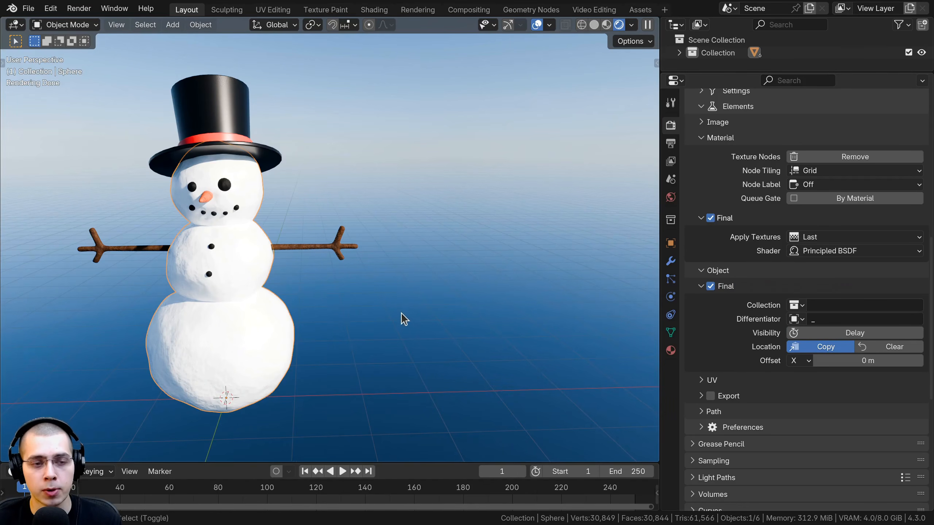
Toggle the Final material option off and back on
middle_click_drag(403, 317, 423, 311)
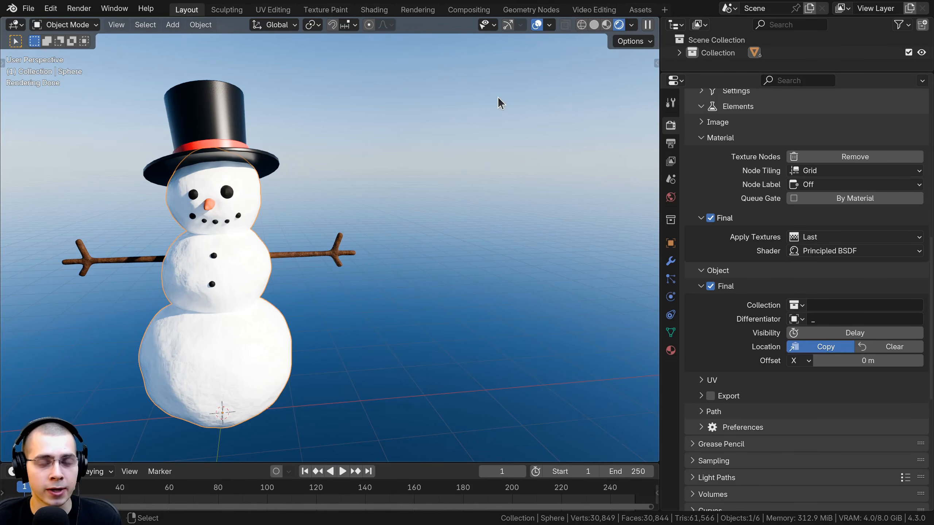
middle_click_drag(429, 306, 379, 299)
scroll(284, 102, "up", 2)
scroll(389, 293, "down", 2)
middle_click_drag(248, 298, 340, 254, "shift")
middle_click_drag(374, 327, 411, 348)
scroll(778, 313, "down", 2)
left_click(710, 192)
left_click(711, 191)
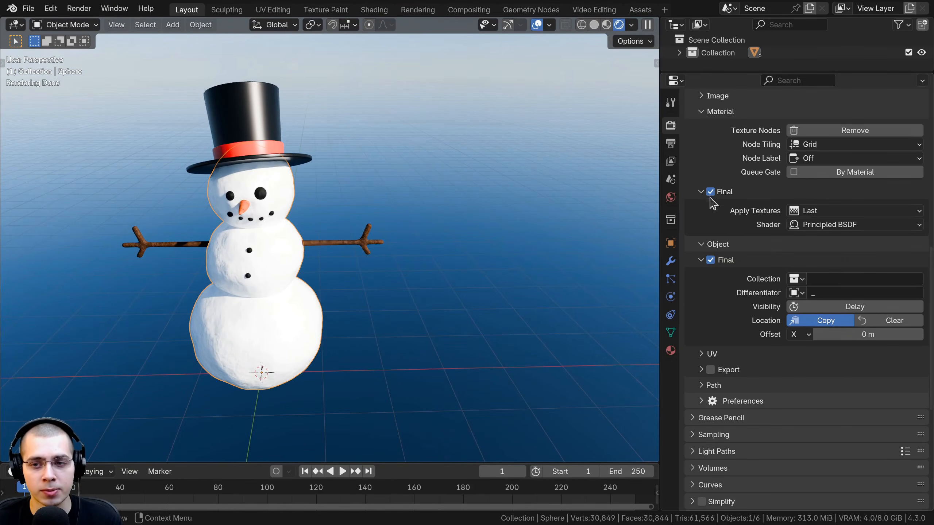
scroll(713, 279, "down", 2)
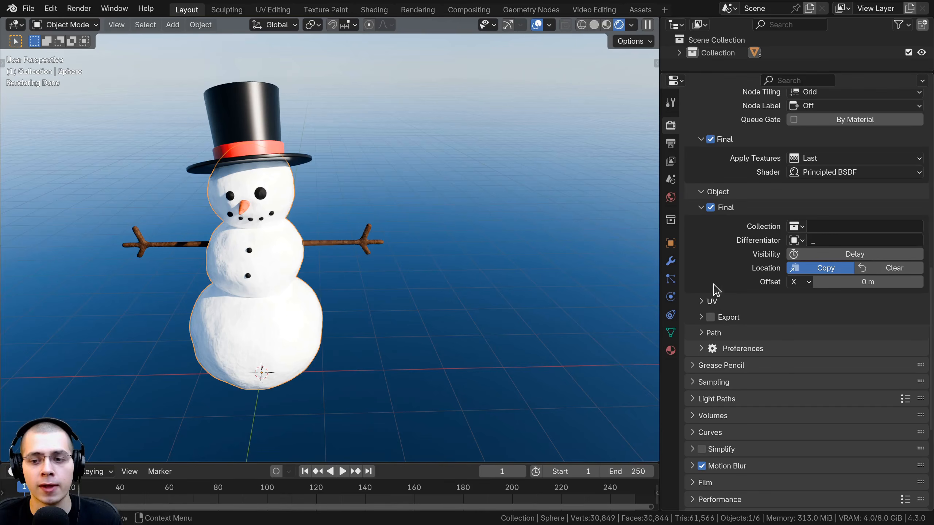
scroll(717, 235, "up", 1)
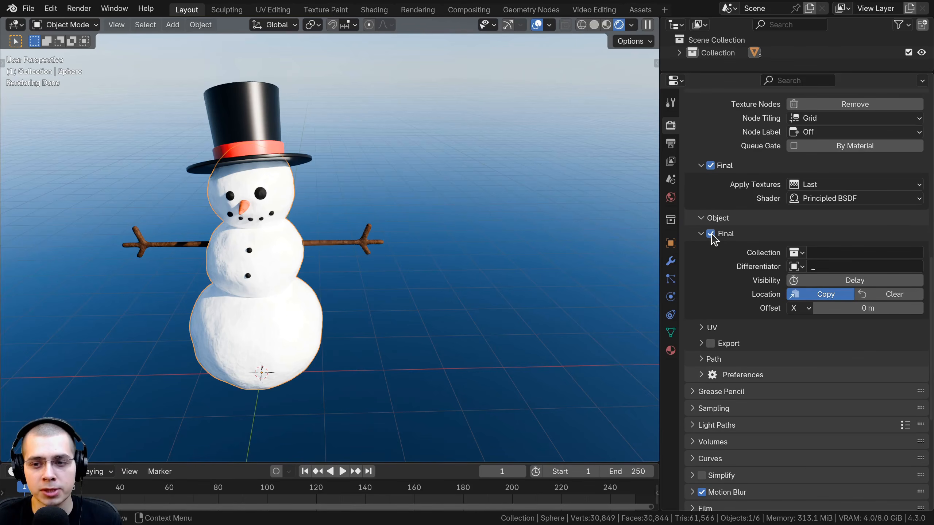
Set the final object's offset to 5 m along the X axis
middle_click_drag(356, 188, 414, 180, "shift")
scroll(390, 128, "up", 1)
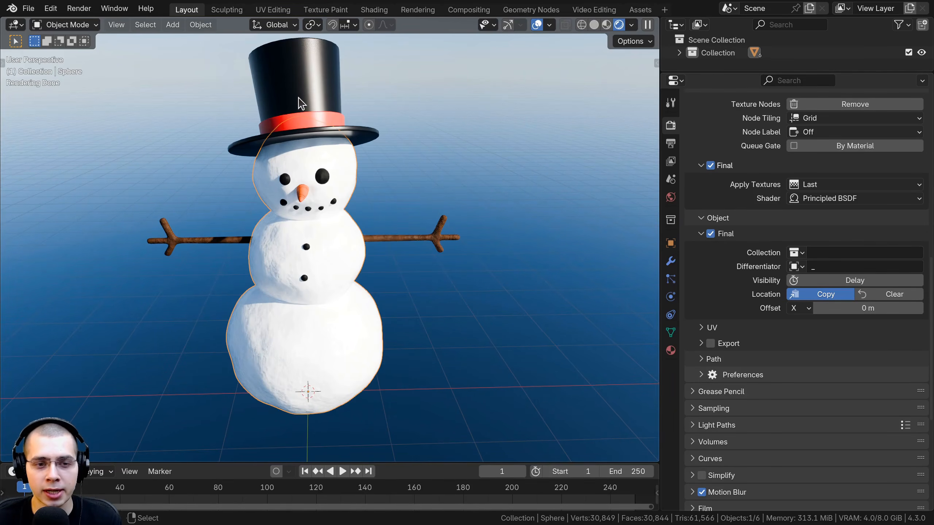
middle_click_drag(253, 271, 255, 280, "shift")
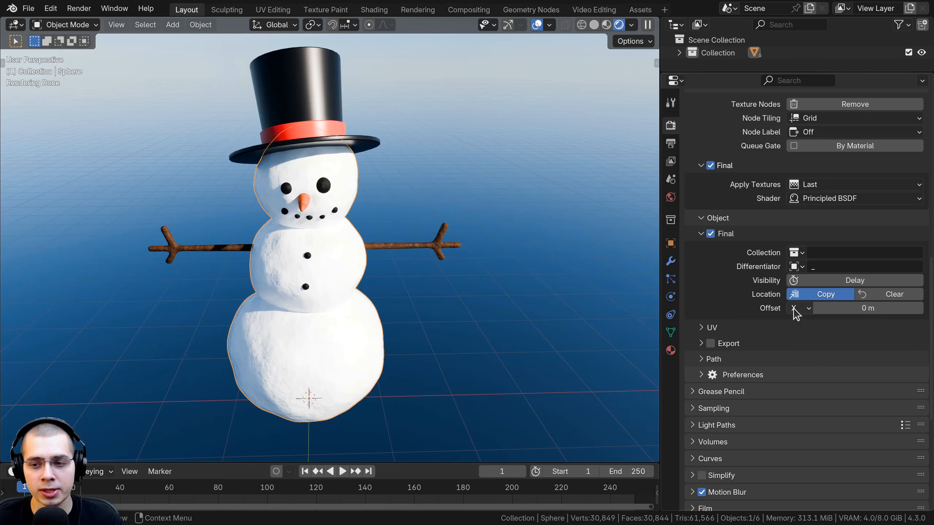
left_click(806, 309)
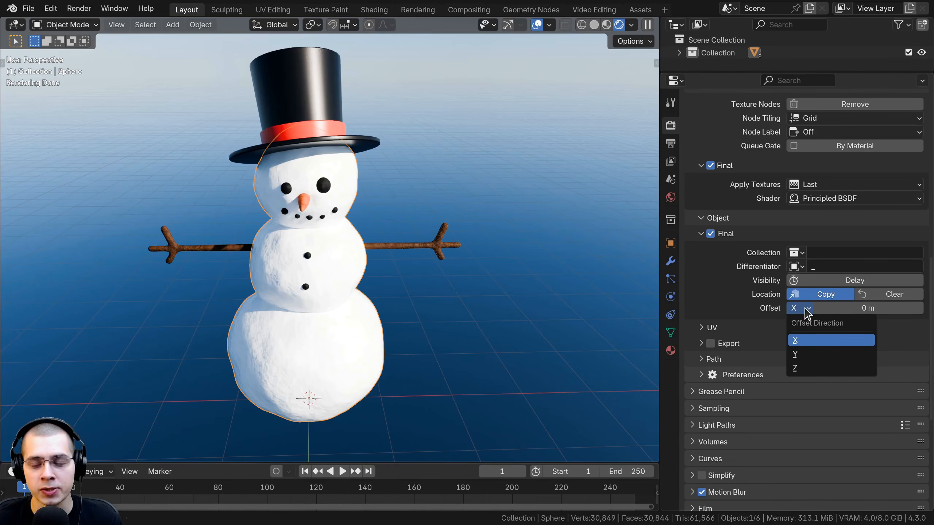
left_click(806, 346)
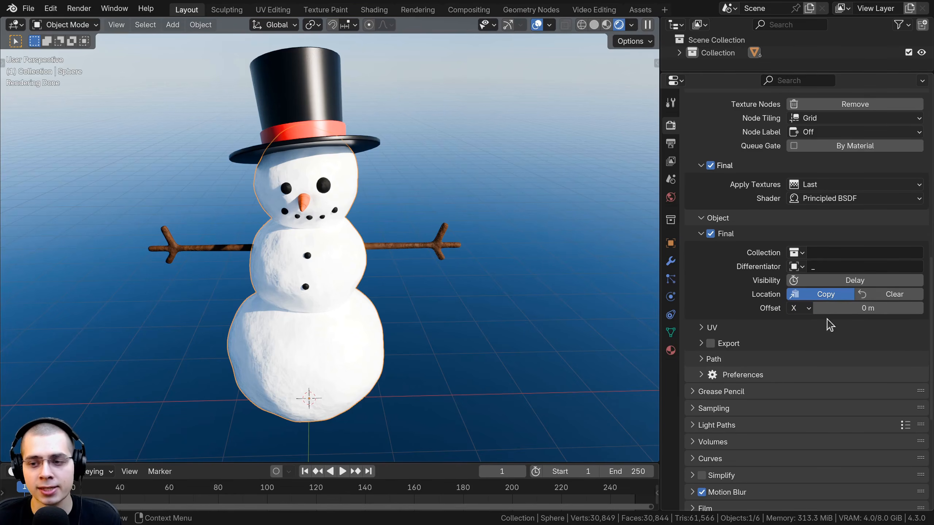
left_click(860, 311)
type("5")
key("Return")
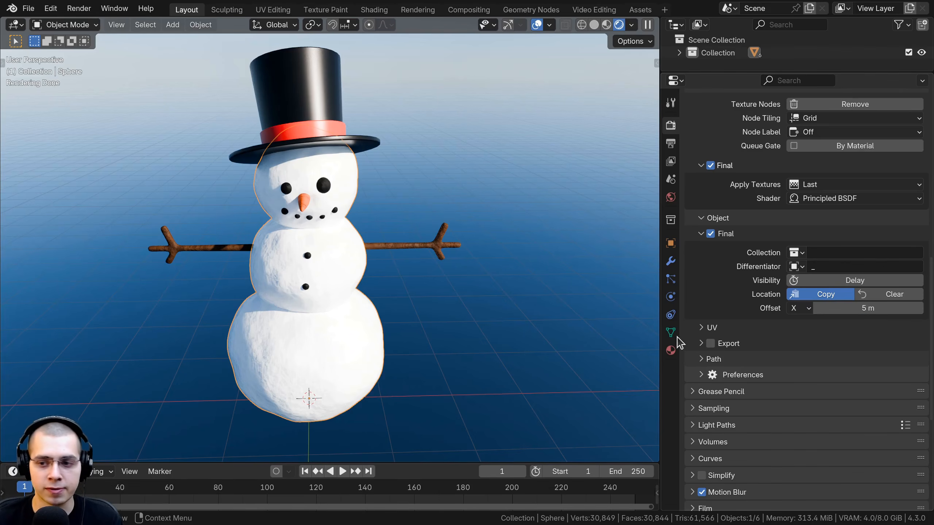
scroll(324, 292, "down", 1)
middle_click_drag(320, 291, 128, 279, "shift")
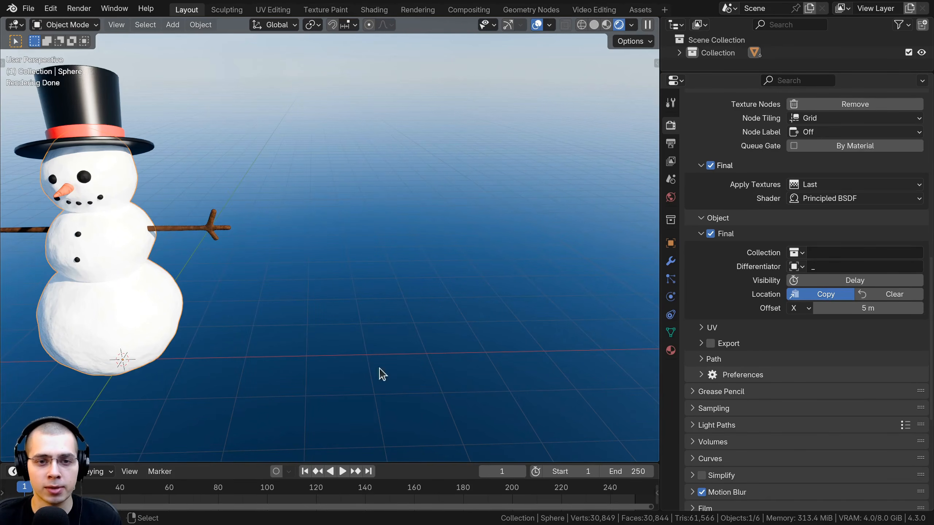
middle_click_drag(452, 247, 507, 256)
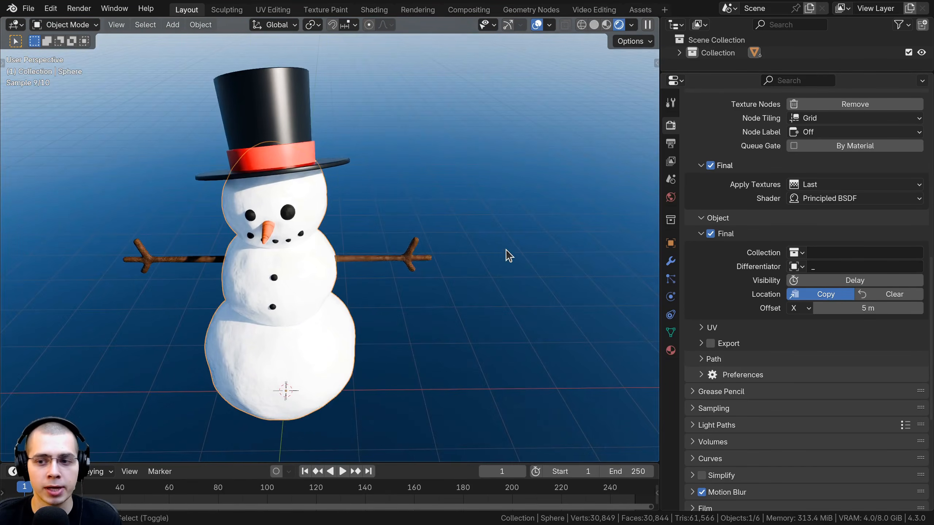
Collapse the Object and Material elements together with their Final options
scroll(761, 263, "down", 2)
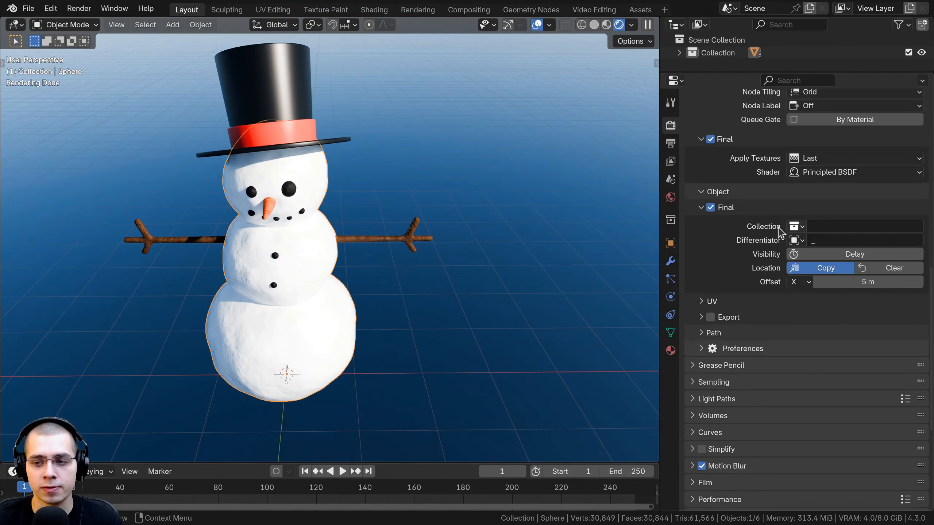
scroll(761, 263, "up", 2)
scroll(700, 275, "up", 4)
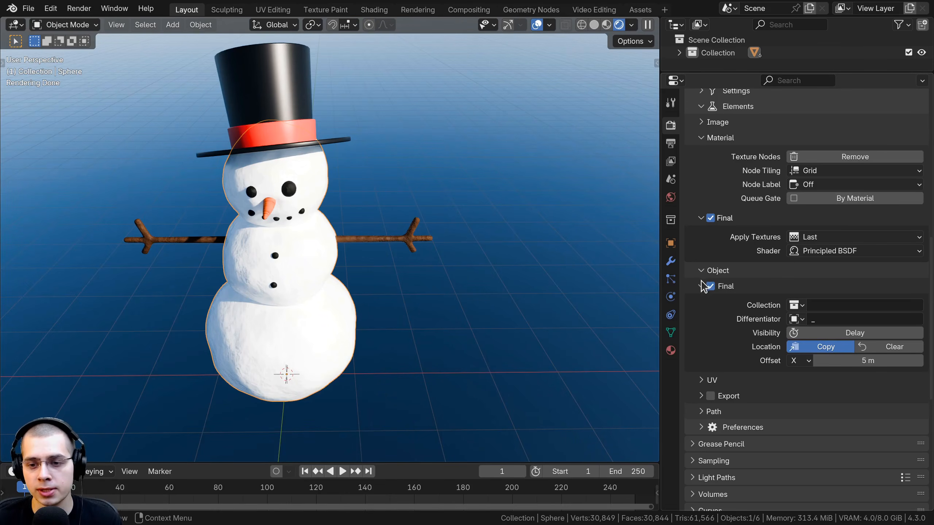
left_click(700, 286)
left_click(701, 271)
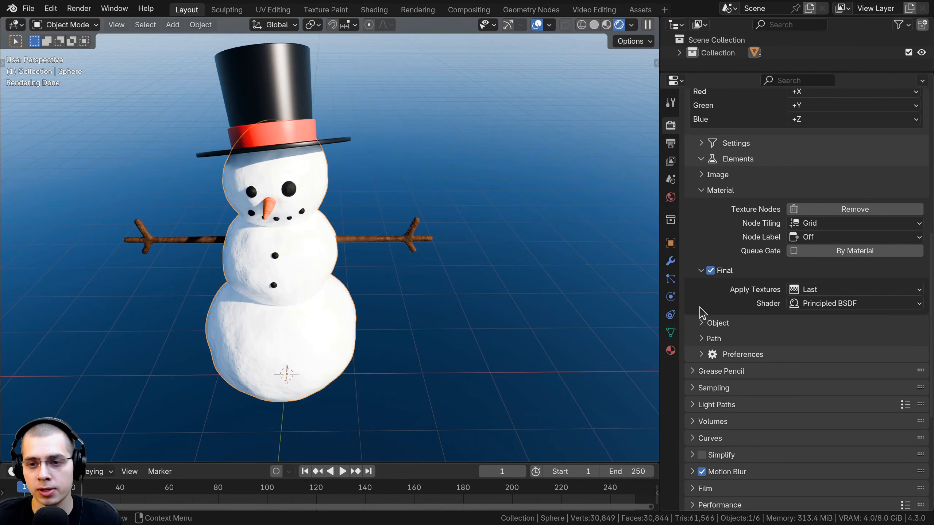
left_click(702, 271)
left_click(701, 190)
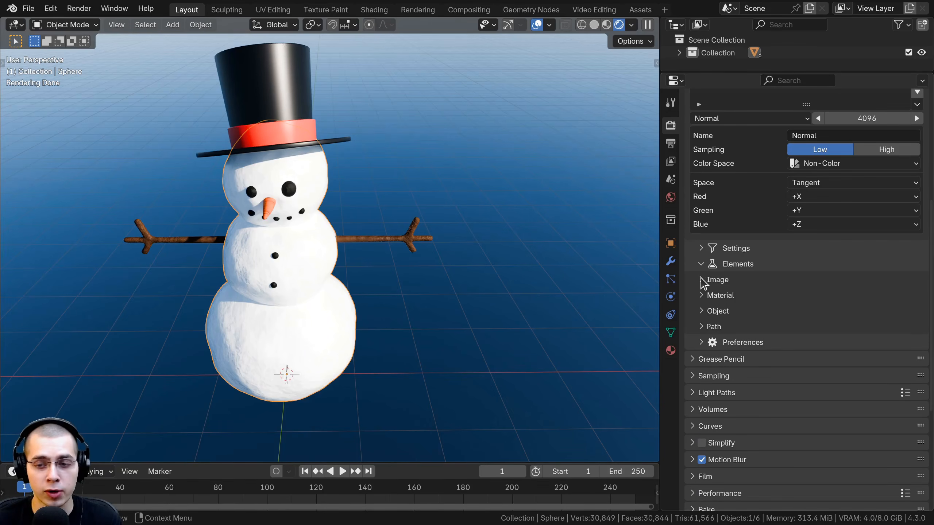
Expand the Image elements' Name options and open the Prefix field, leaving it blank
left_click(703, 281)
scroll(709, 310, "down", 2)
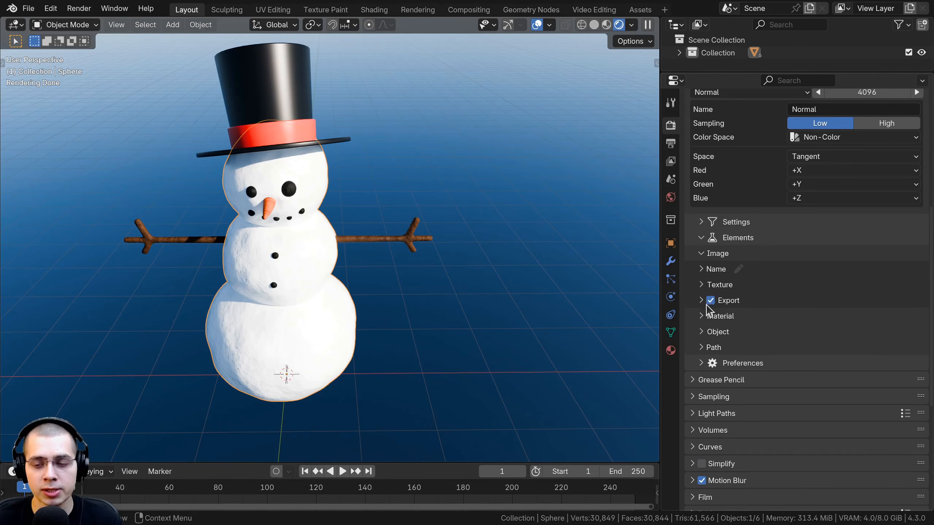
left_click(702, 272)
middle_click_drag(528, 327, 565, 337, "shift")
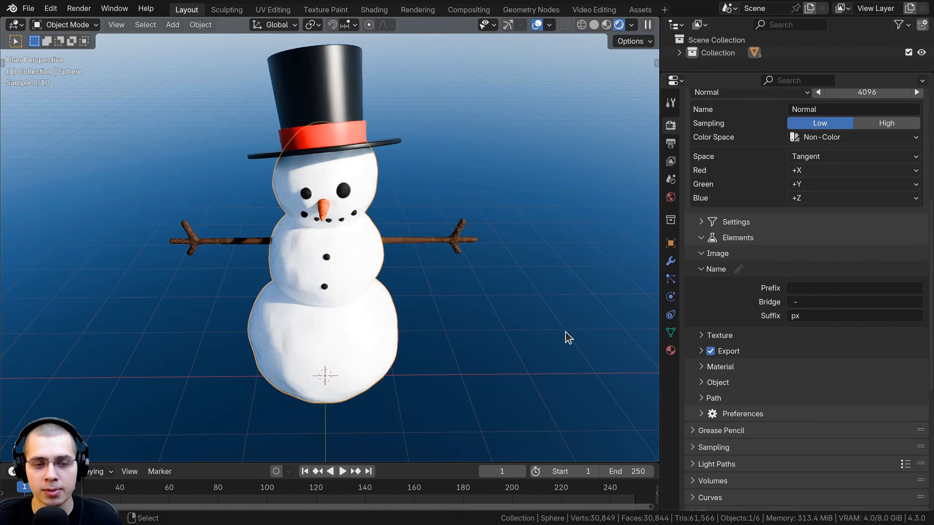
left_click(805, 290)
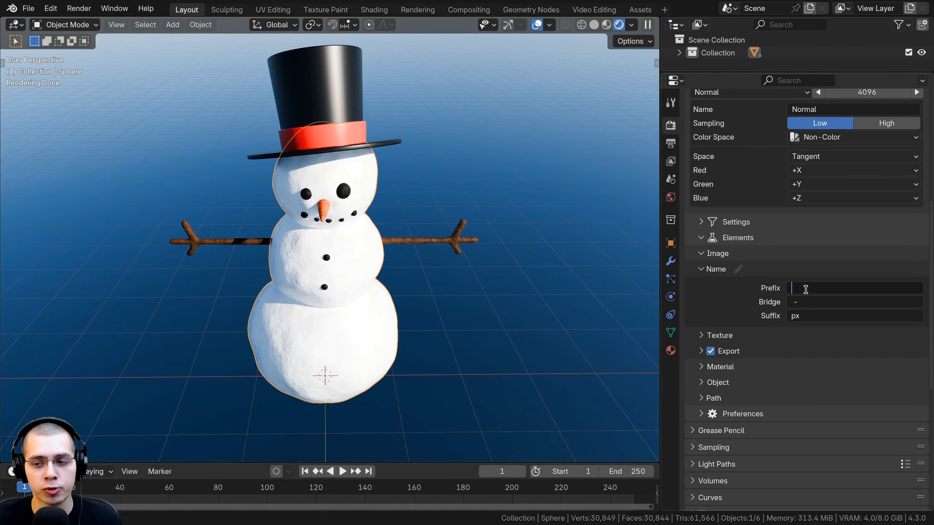
left_click(435, 163)
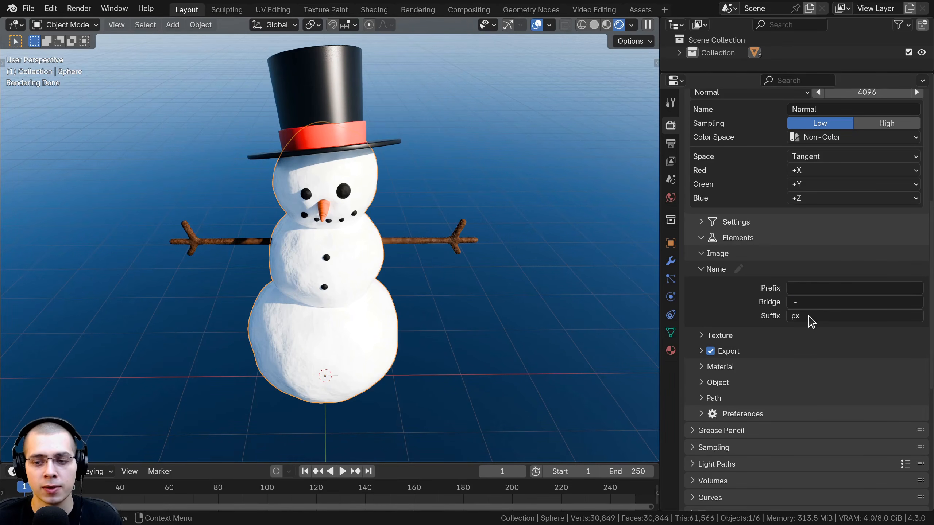
Set the image name's prefix to Snowman and its suffix to Texture, leaving the hyphen as the bridge
left_click(793, 312)
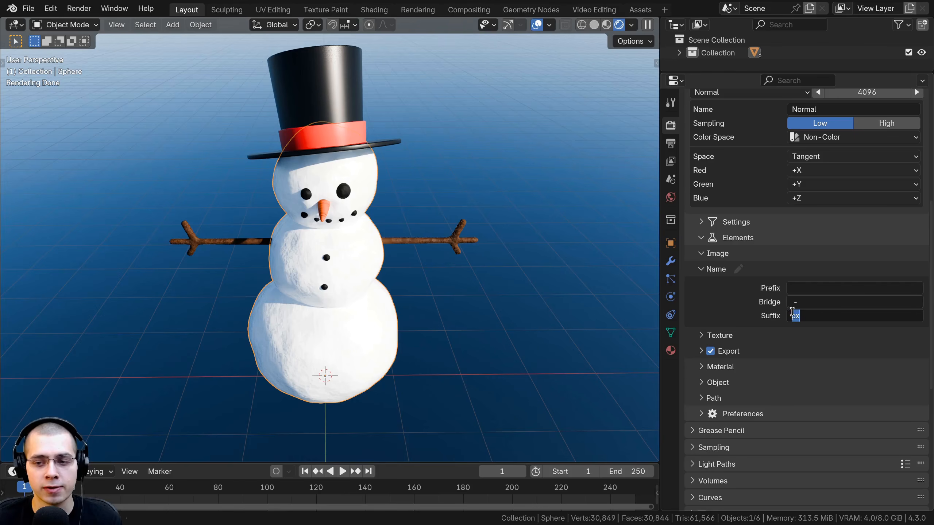
left_click(804, 288)
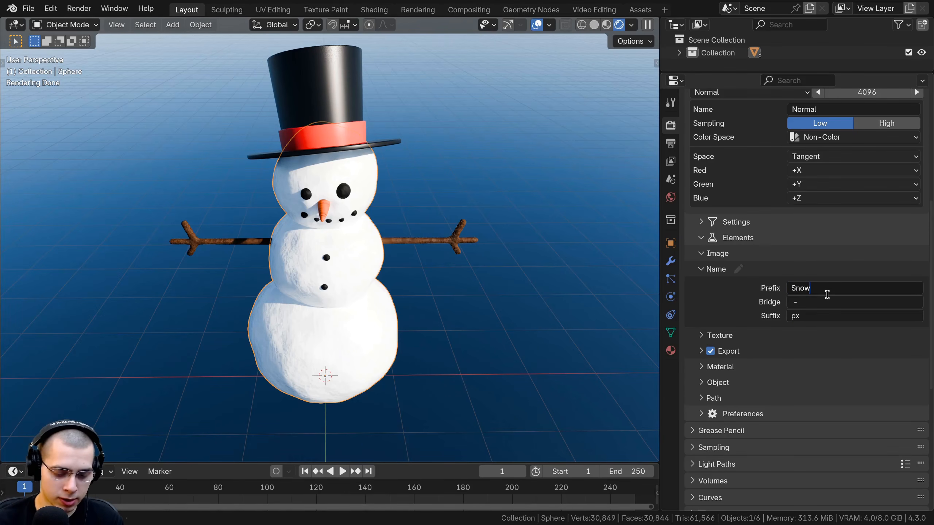
left_click(824, 312)
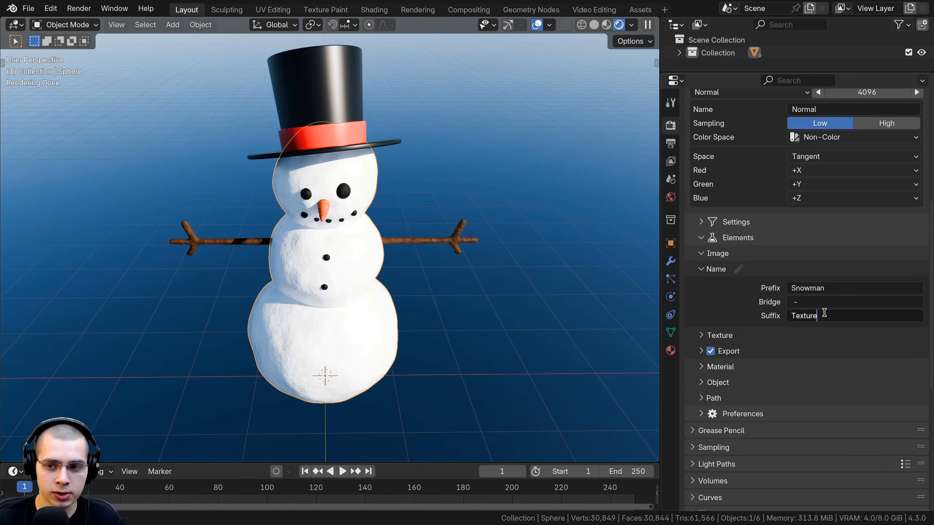
key("Return")
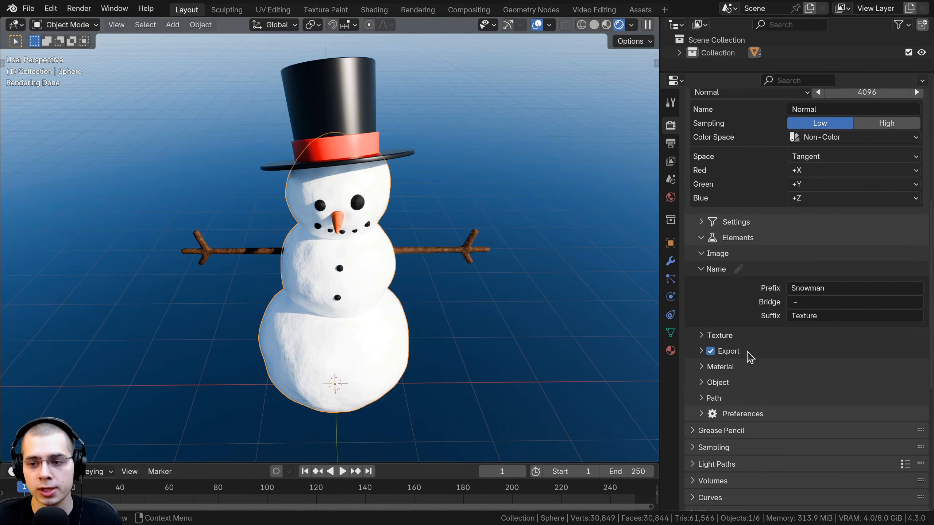
left_click(813, 302)
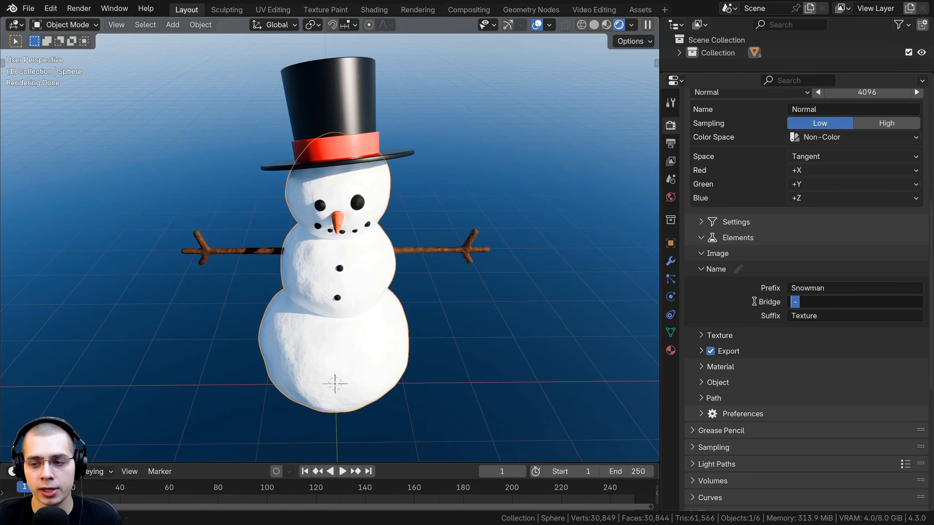
key("Return")
Save the blend file with the new image naming settings
key("ctrl+s")
middle_click_drag(332, 294, 477, 181)
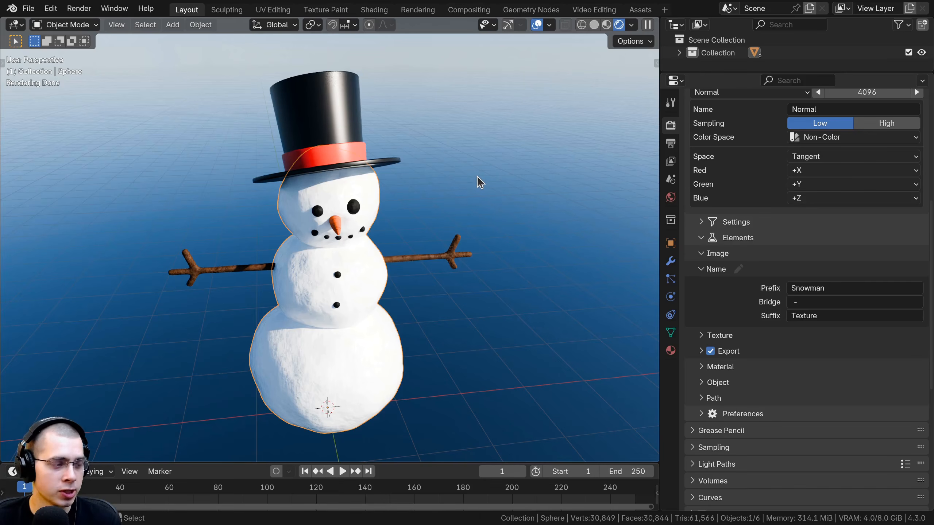
key("ctrl+s")
middle_click_drag(474, 185, 482, 185, "shift")
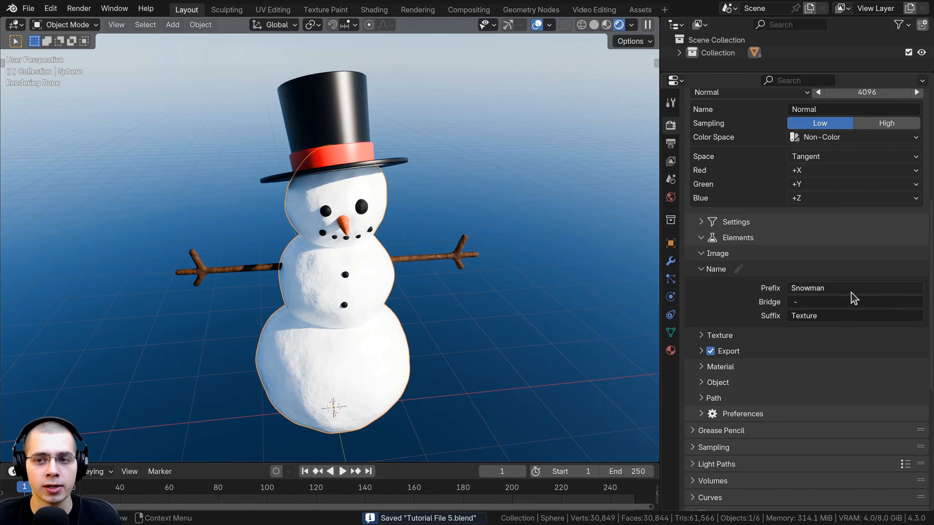
Select all the parts of the snowman, including the hat, arms, carrot nose and buttons
scroll(853, 298, "up", 14)
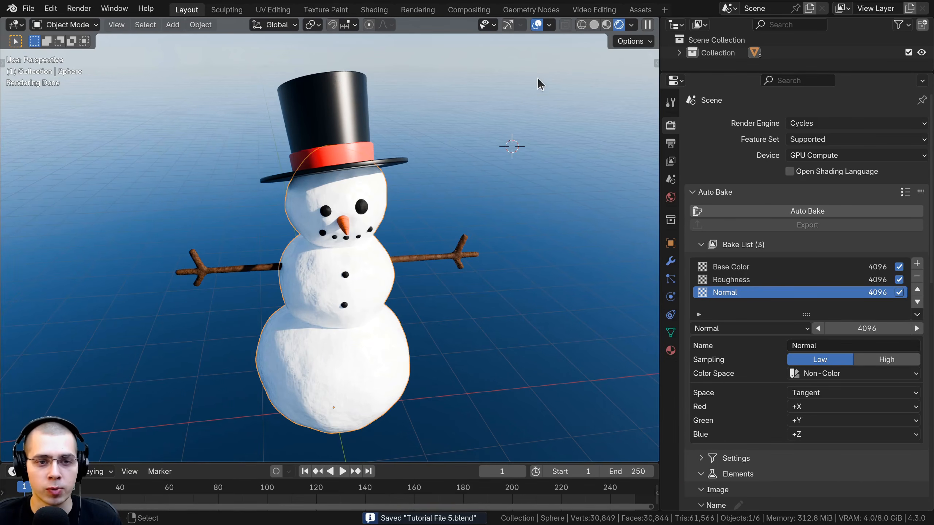
left_click_drag(539, 84, 149, 414)
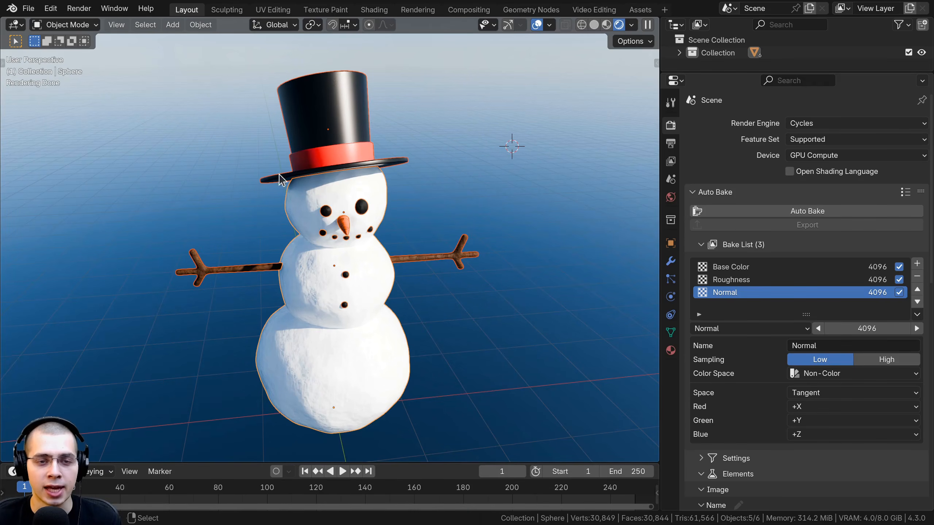
mouse_move(303, 202)
middle_mouse_down()
mouse_move(250, 181)
mouse_move(311, 189)
middle_mouse_up()
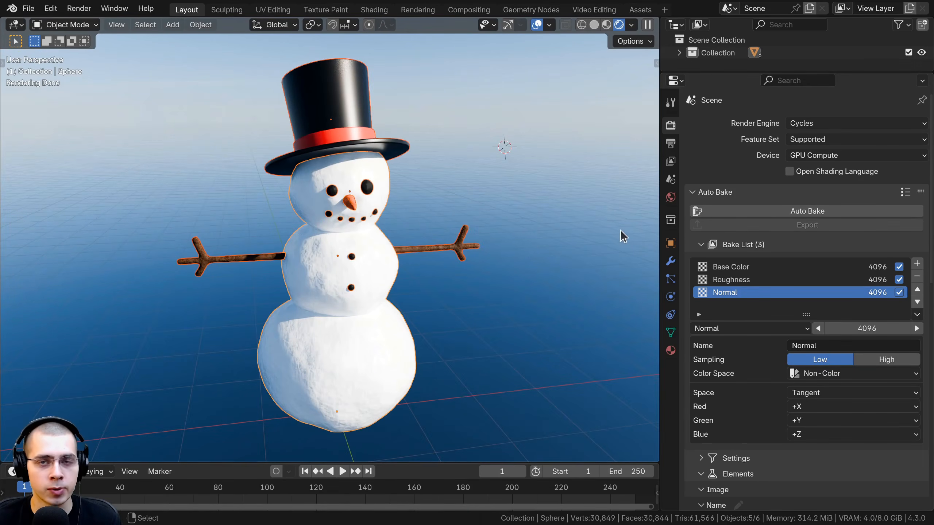
middle_click_drag(550, 266, 552, 265, "shift")
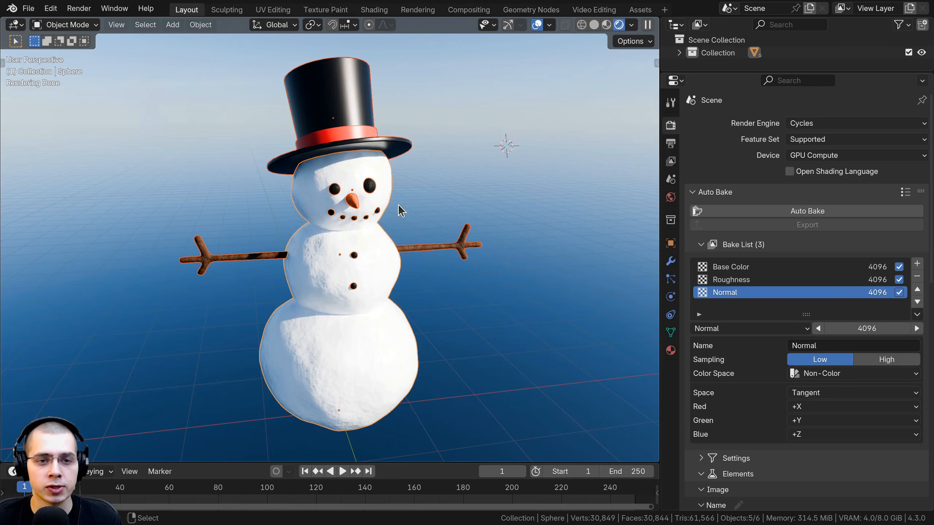
Save the file and start Auto Bake on the selected snowman parts, accepting the preset export, material and object options
key("ctrl+s")
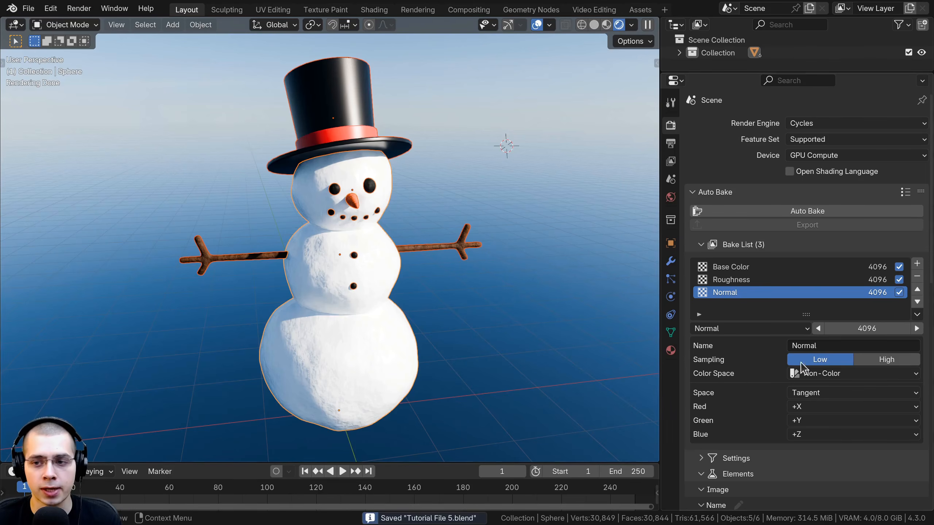
left_click(793, 212)
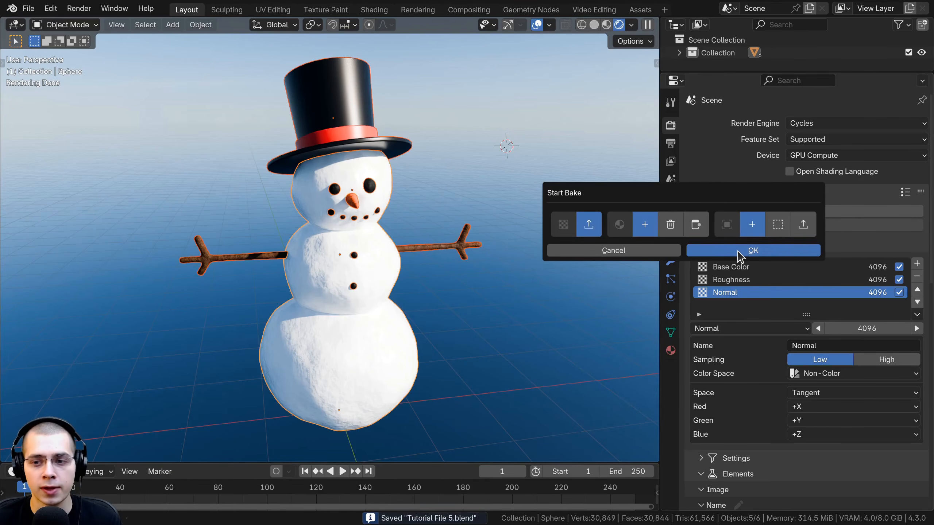
key("Return")
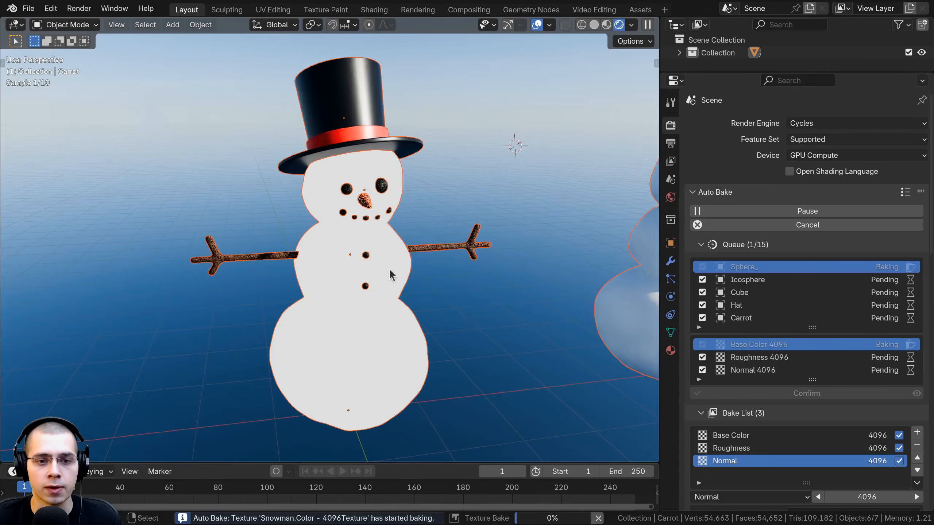
Examine the original snowman beside the offset final object and check the bake queue's progress
scroll(402, 271, "down", 2)
middle_click_drag(537, 217, 472, 221, "shift")
middle_click_drag(466, 272, 429, 268)
middle_click_drag(428, 269, 321, 263, "shift")
scroll(364, 295, "up", 1)
middle_click_drag(458, 302, 550, 286, "shift")
middle_click_drag(264, 170, 271, 182, "shift")
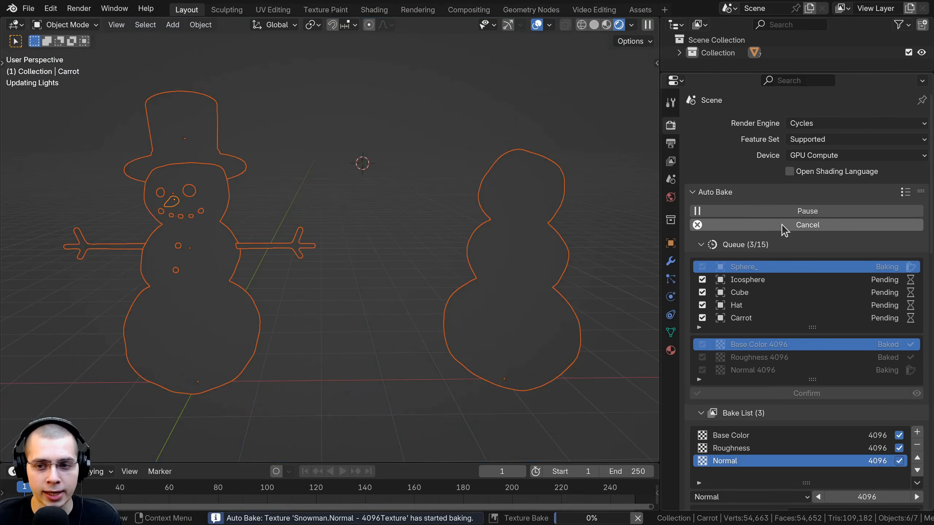
scroll(802, 423, "down", 5)
scroll(779, 400, "down", 4)
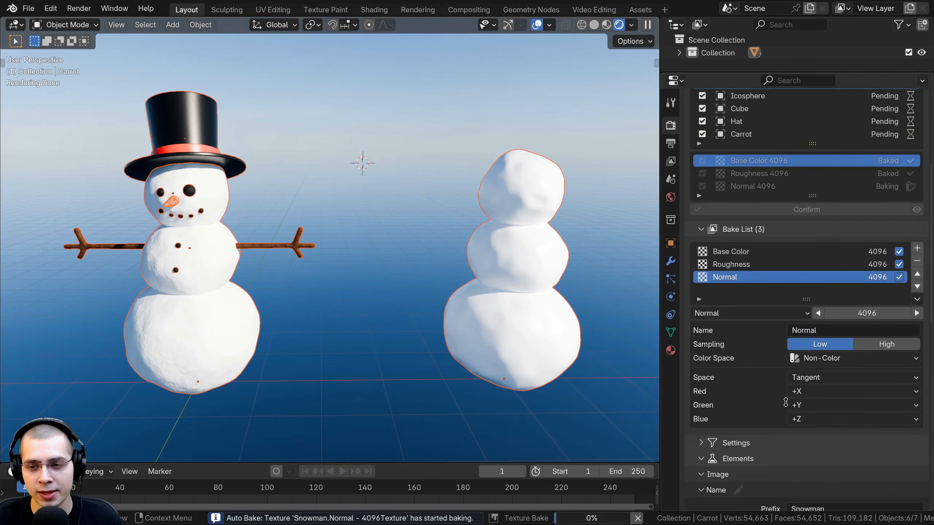
scroll(772, 368, "up", 9)
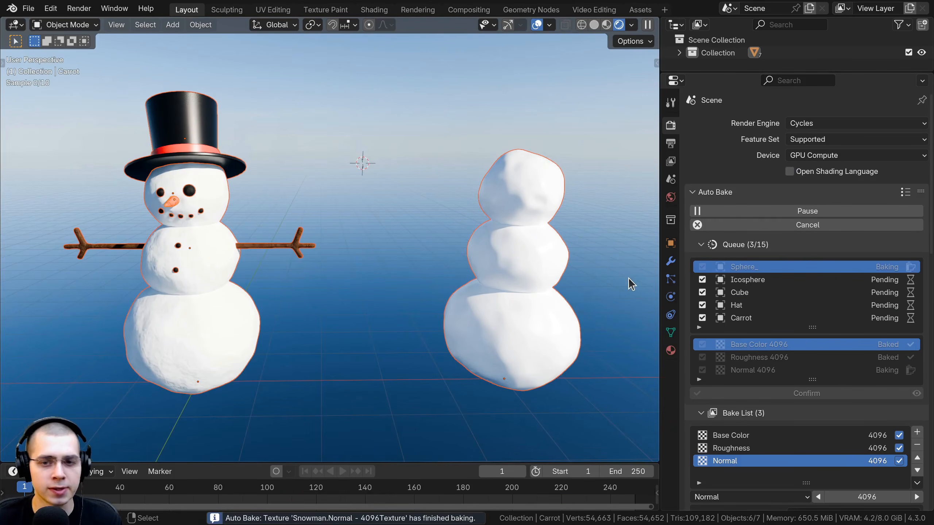
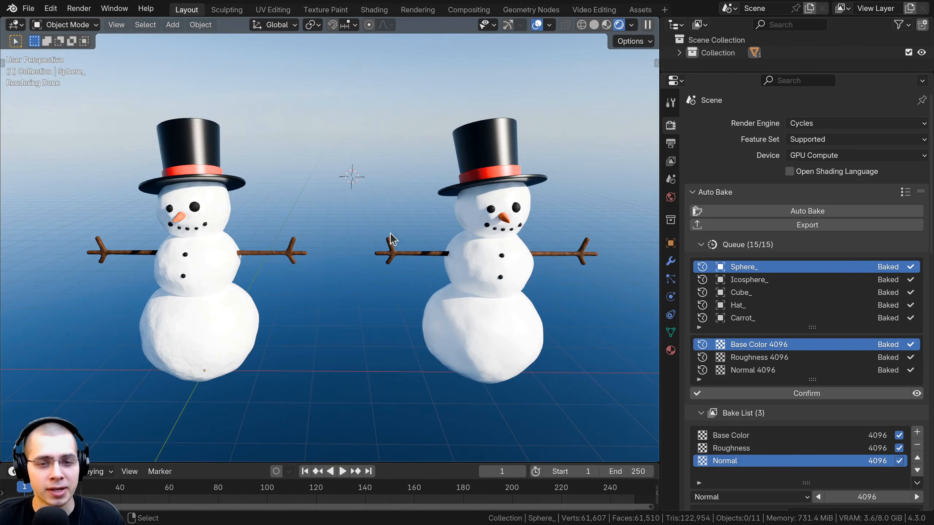
Compare the original snowman with the offset baked copy up close in solid and rendered shading
middle_click_drag(437, 204, 259, 211, "shift")
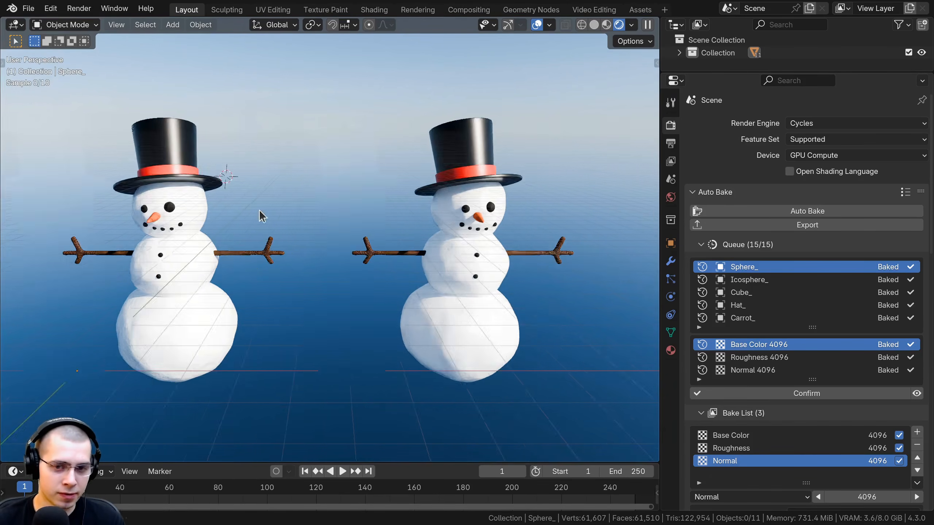
middle_click_drag(329, 201, 265, 202)
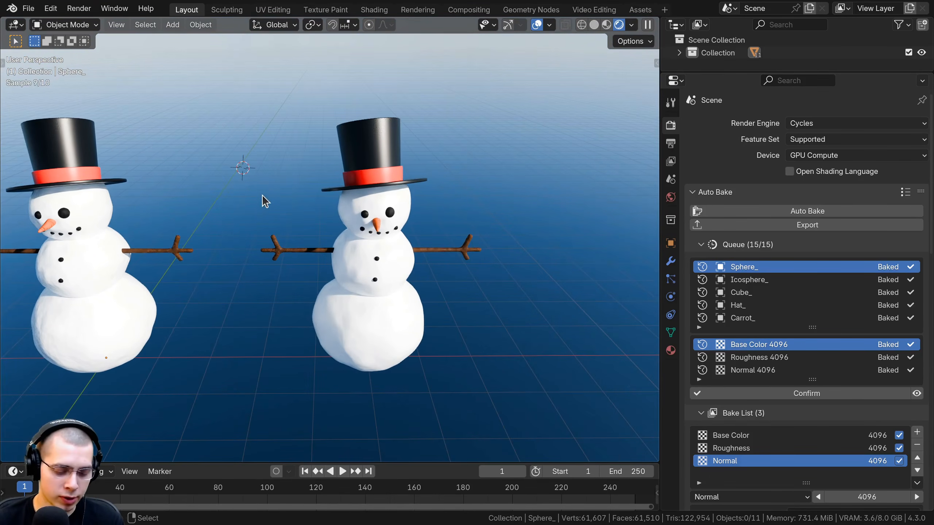
key("z")
left_click(355, 183)
key("z")
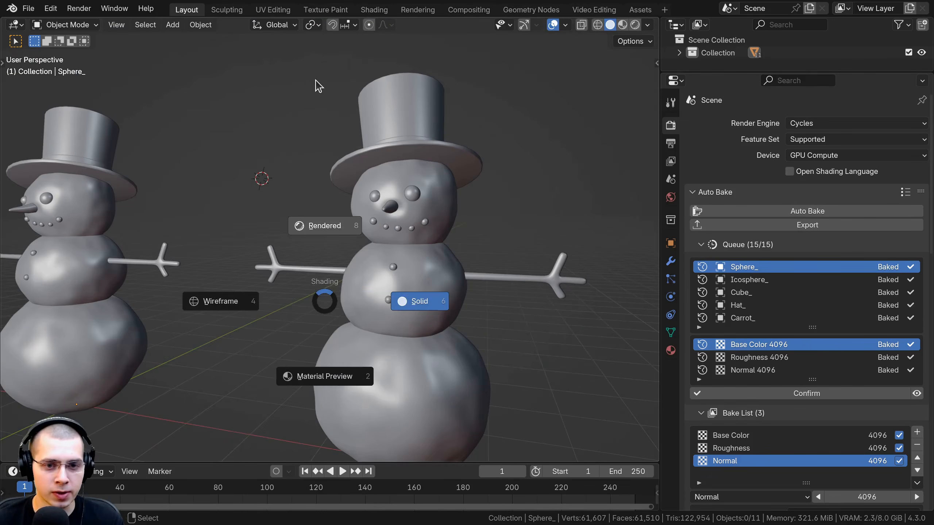
left_click(323, 224)
middle_click_drag(238, 167, 376, 206)
scroll(377, 266, "up", 4)
middle_click_drag(299, 196, 377, 209)
scroll(369, 184, "up", 3)
scroll(393, 200, "down", 5)
scroll(403, 297, "up", 3)
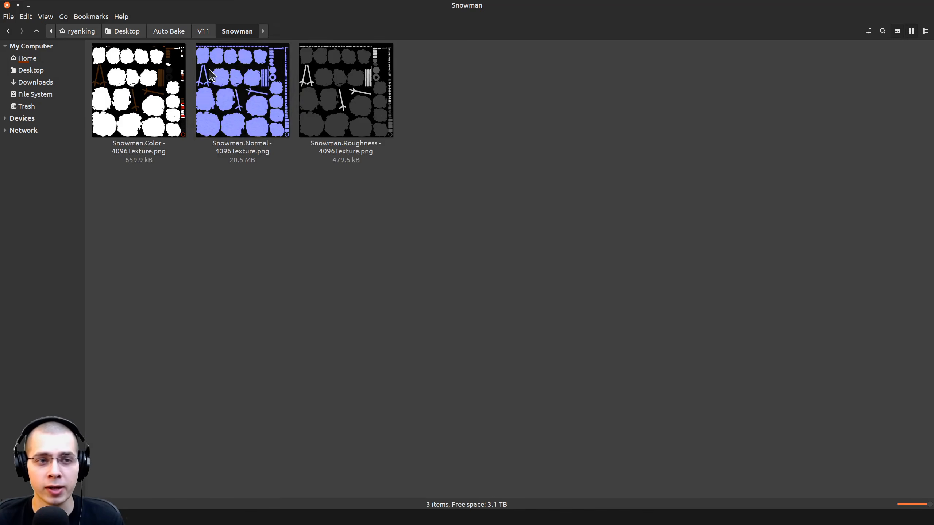
View the exported color, normal and roughness PNG textures in the Snowman folder's image viewer, and close the viewer
left_click(239, 31)
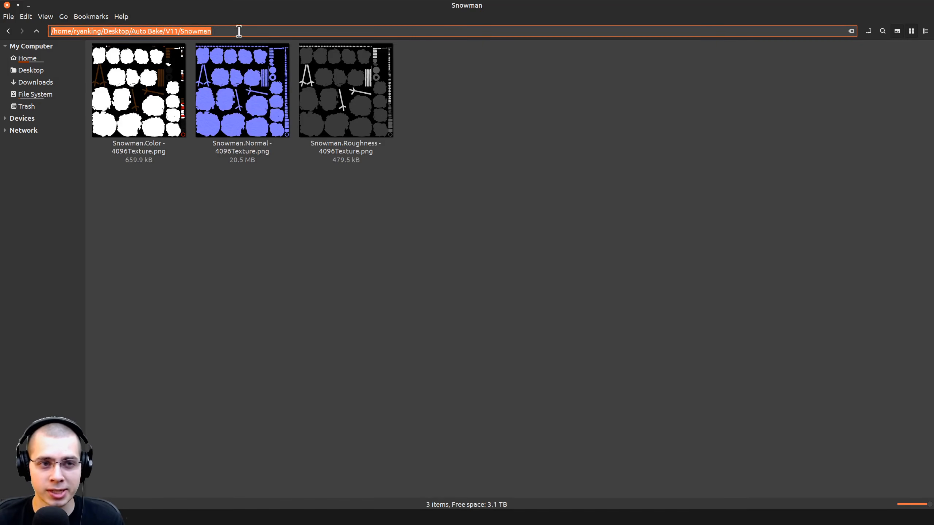
left_click(868, 31)
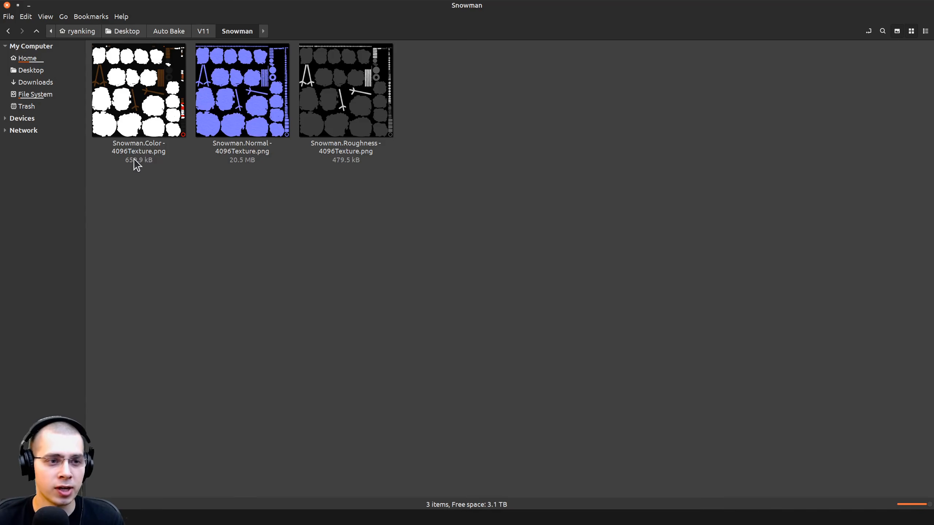
left_click(120, 154)
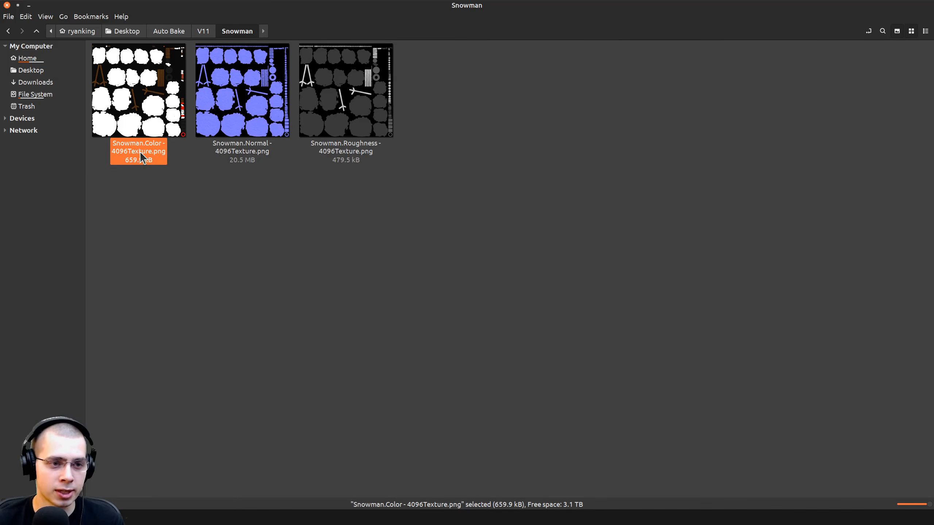
double_click(142, 103)
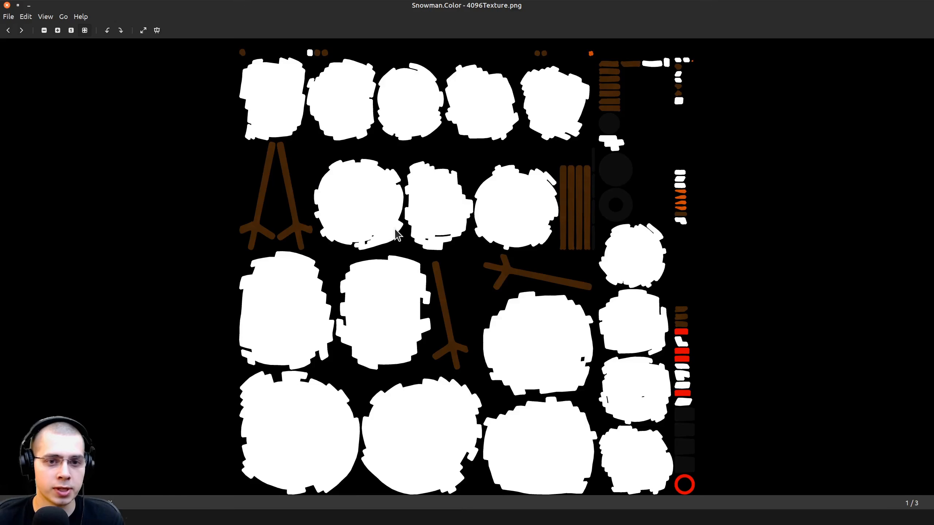
key("Right")
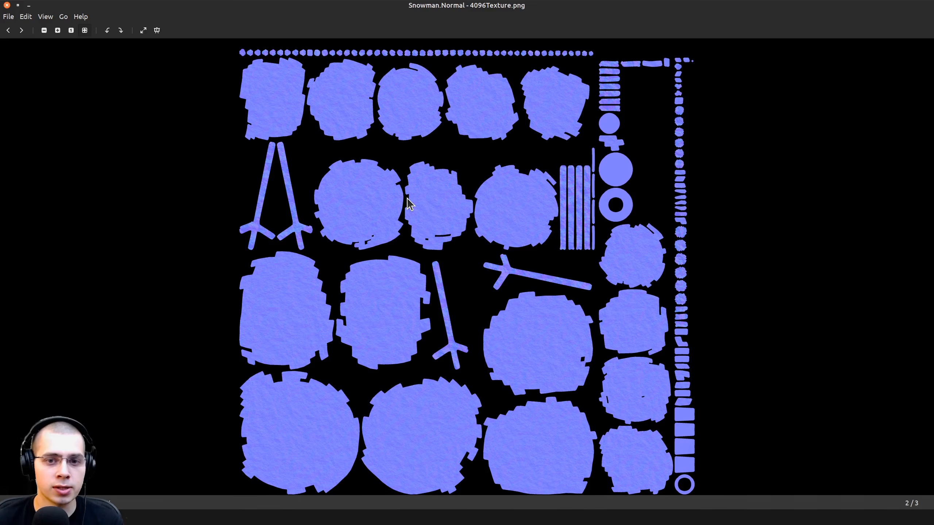
key("Right")
left_click(7, 5)
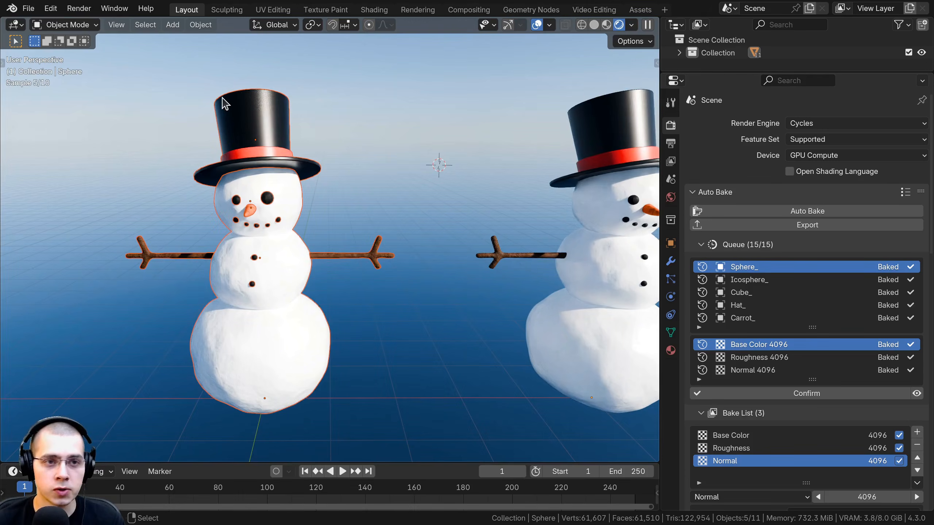
Examine the baked snowman's full UV layout over the texture in the UV Editing workspace, with all UVs selected
left_click(275, 10)
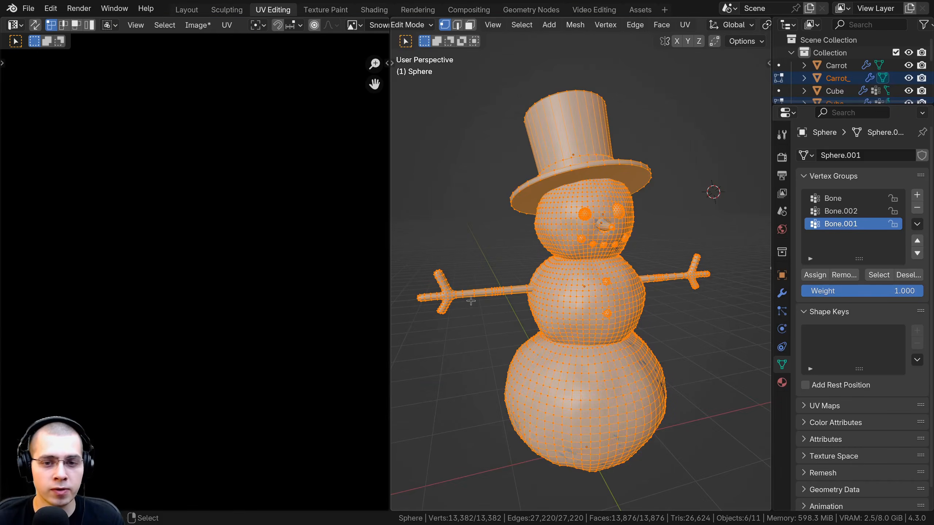
scroll(471, 301, "down", 5)
scroll(284, 293, "down", 5)
scroll(572, 281, "down", 4)
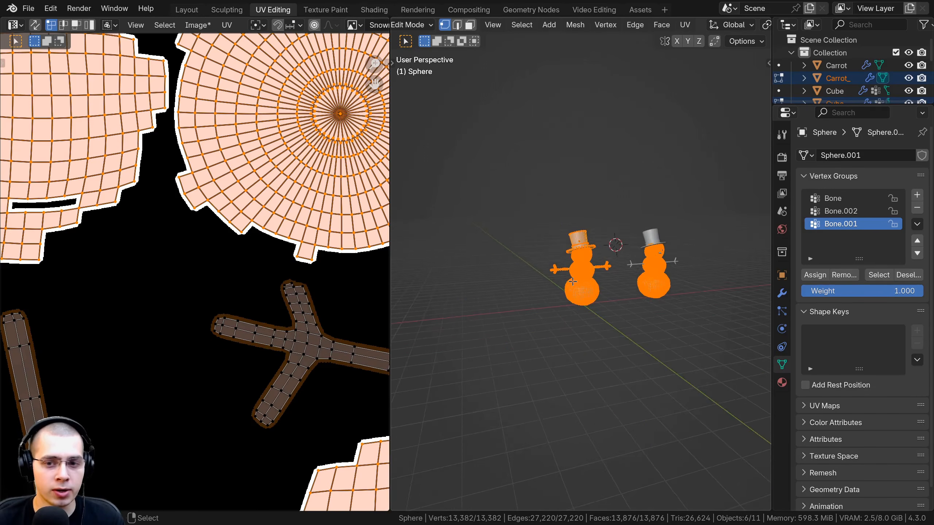
key("a")
scroll(250, 255, "down", 6)
scroll(191, 291, "up", 6)
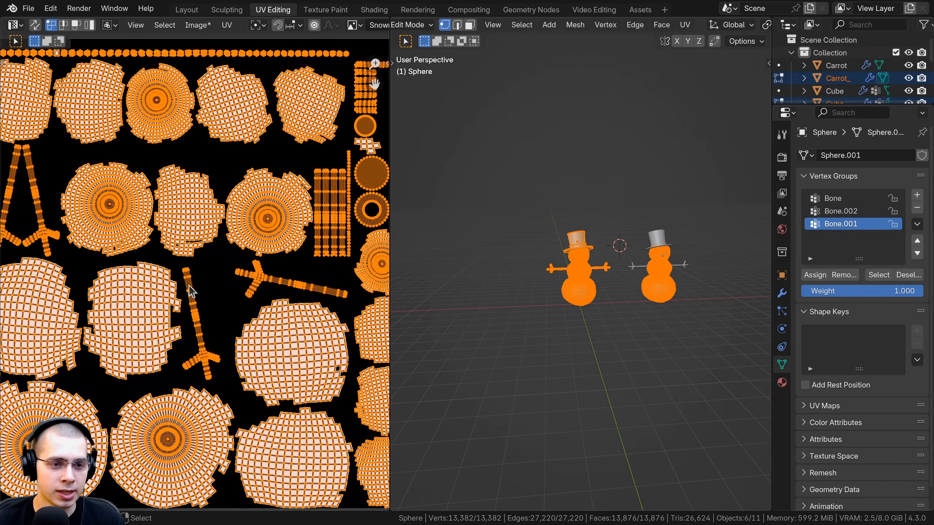
scroll(191, 291, "up", 2)
scroll(277, 313, "up", 5)
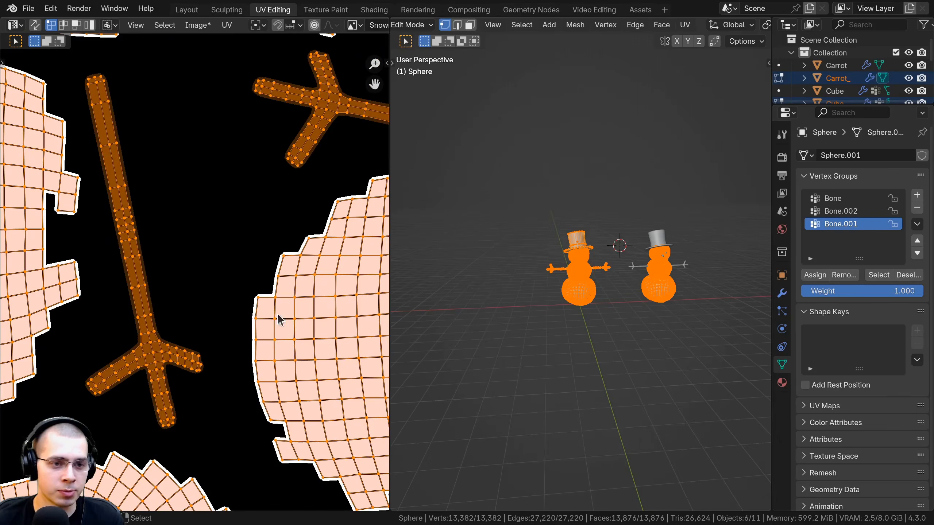
Select the final snowman's body in the Shading workspace and examine its Snowman material nodes
left_click(379, 11)
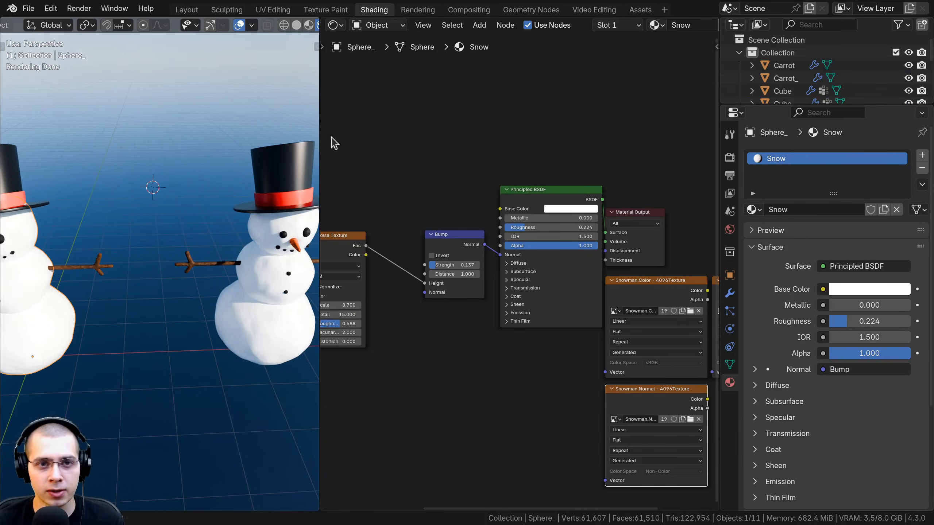
middle_click_drag(254, 269, 171, 236, "shift")
left_click(175, 252)
middle_click_drag(431, 237, 674, 234)
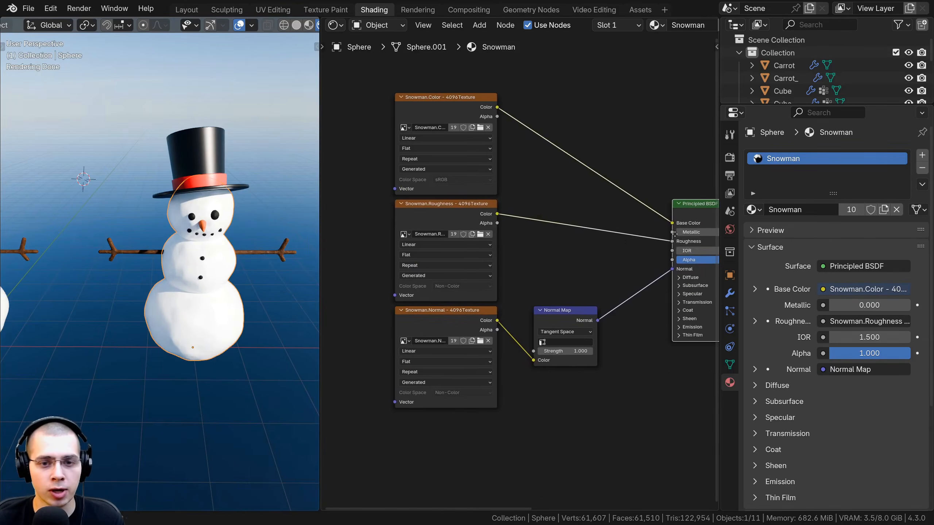
scroll(452, 176, "up", 2)
scroll(423, 258, "down", 1)
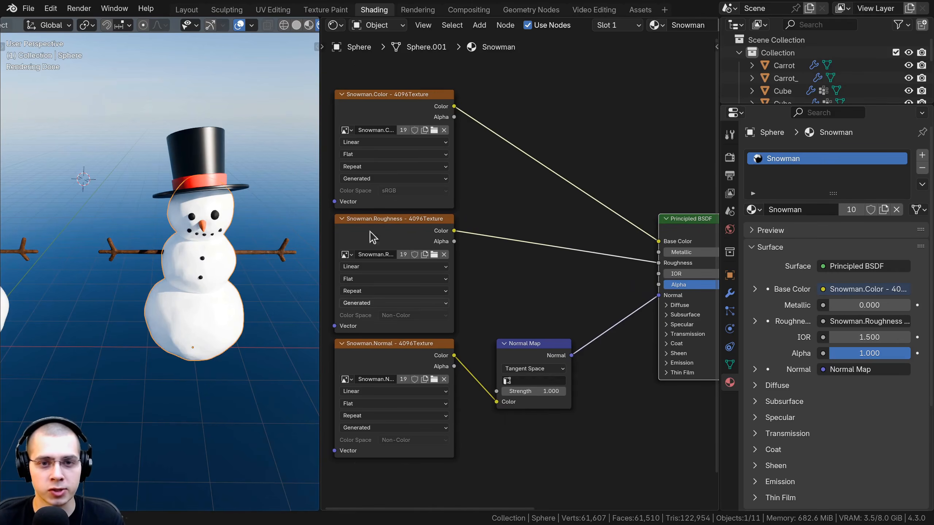
Preview the color, roughness and normal textures one by one on the final snowman, and return to the Principled BSDF preview
left_click(400, 110, "ctrl+shift")
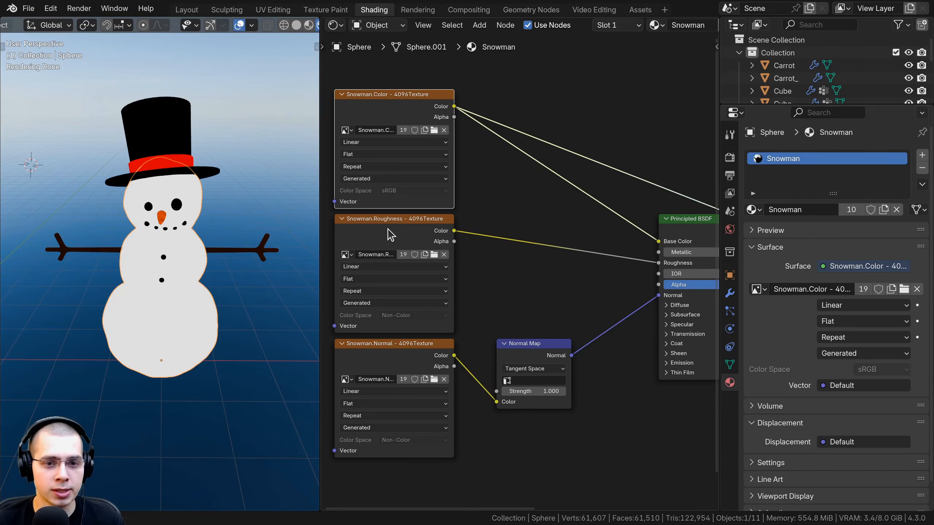
left_click(388, 230, "ctrl+shift")
left_click(416, 350, "ctrl+shift")
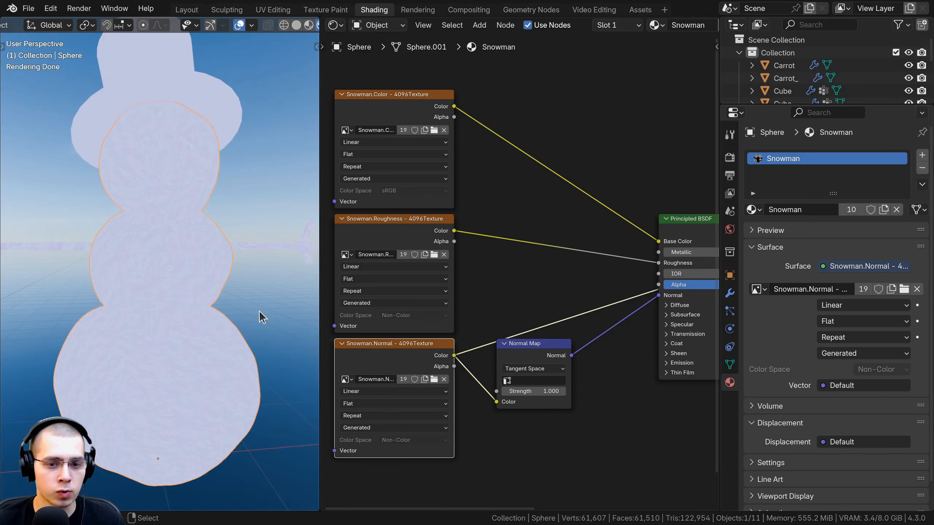
middle_click_drag(483, 335, 438, 266)
left_click_drag(480, 279, 477, 285)
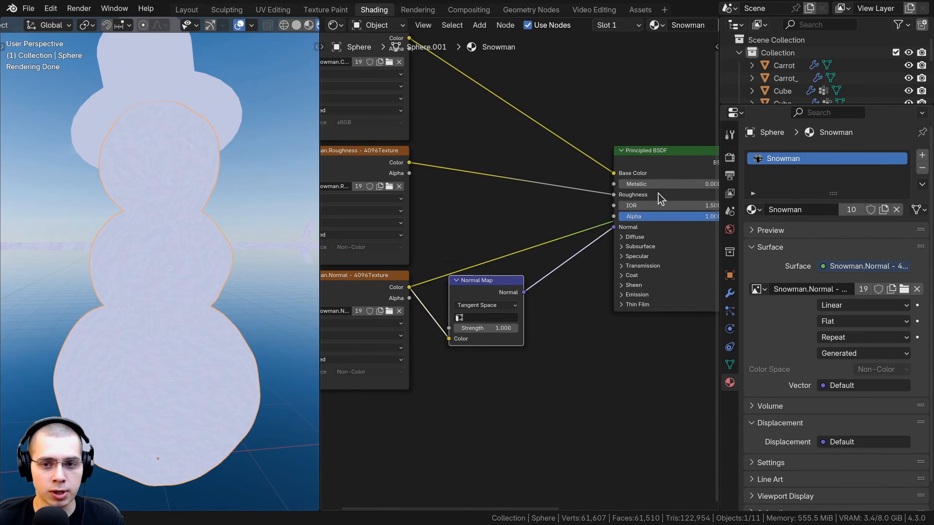
left_click(678, 158, "ctrl+shift")
Examine the three image texture nodes and their connections to the shader, and deselect the snowman's body
middle_click_drag(393, 265, 577, 304)
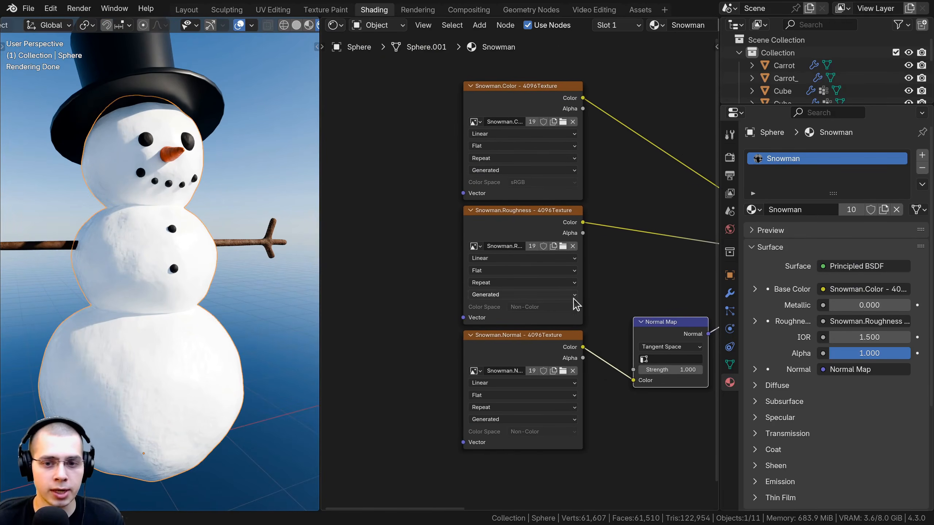
scroll(576, 305, "up", 2)
left_click(518, 108)
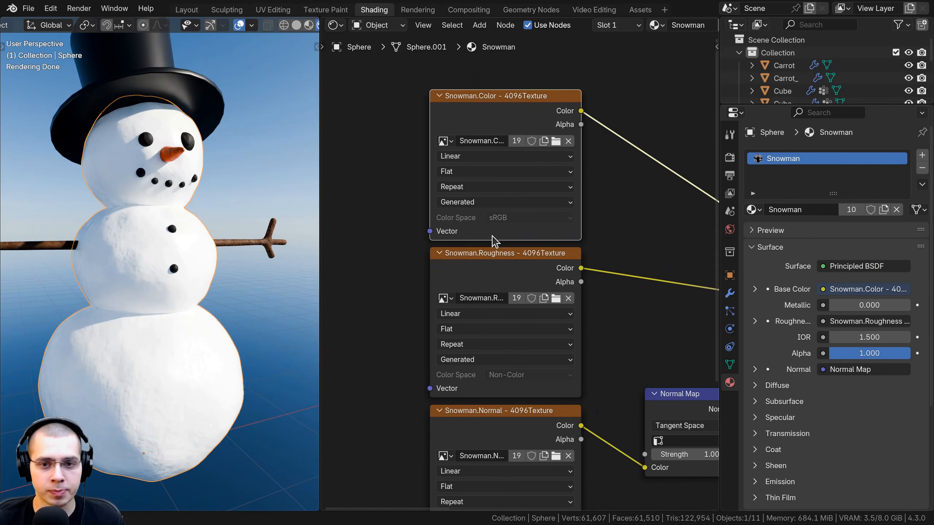
middle_click_drag(480, 397, 449, 236)
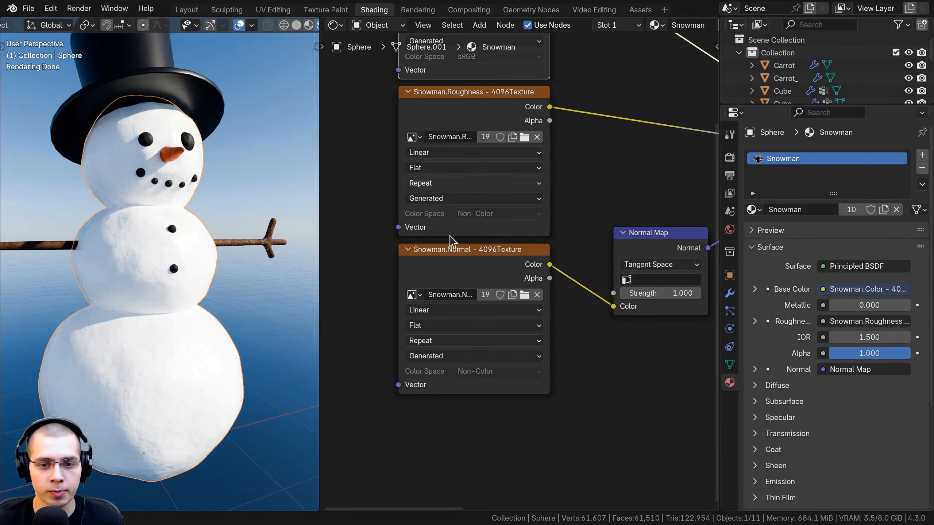
scroll(478, 237, "down", 5)
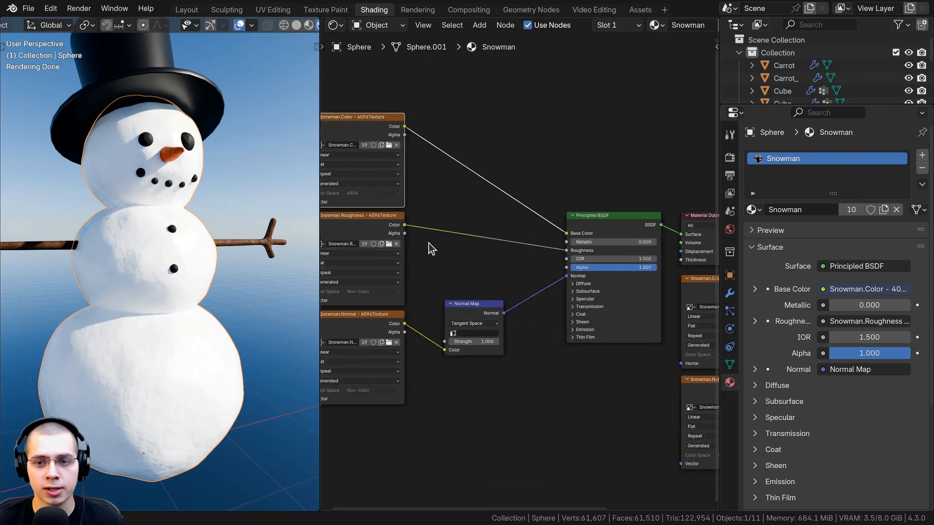
scroll(105, 255, "up", 2)
middle_click_drag(105, 255, 178, 265, "shift")
scroll(178, 266, "down", 1)
left_click(114, 127)
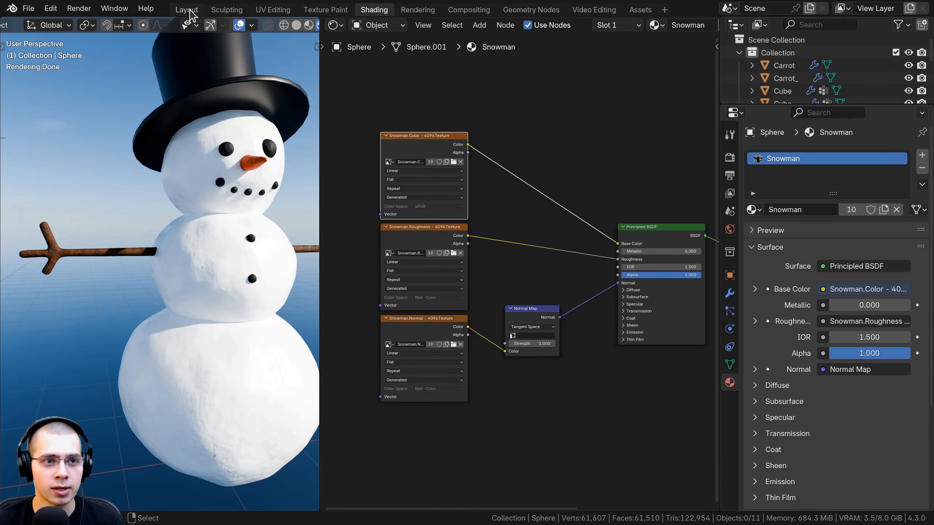
Confirm and clear the finished bake in the Layout workspace with Swap Object enabled
left_click(187, 10)
scroll(529, 274, "up", 1)
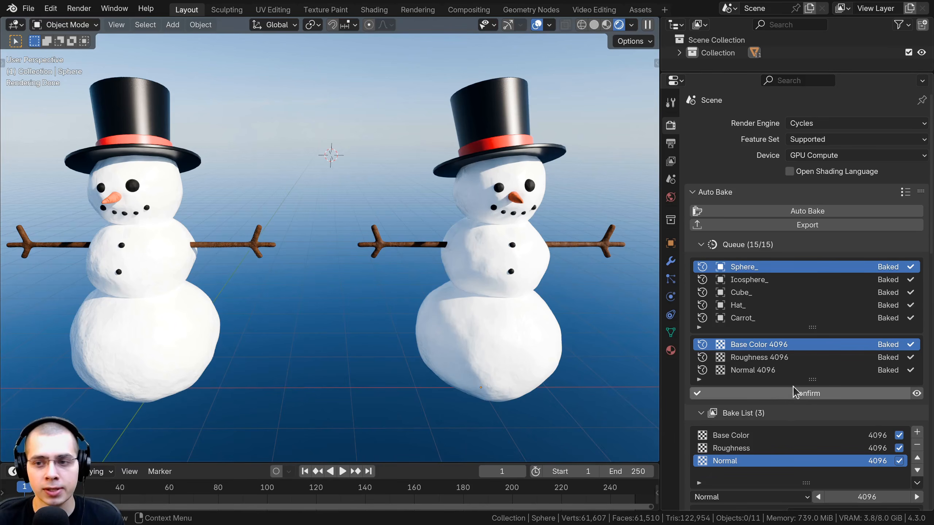
scroll(798, 321, "down", 5)
left_click(792, 291)
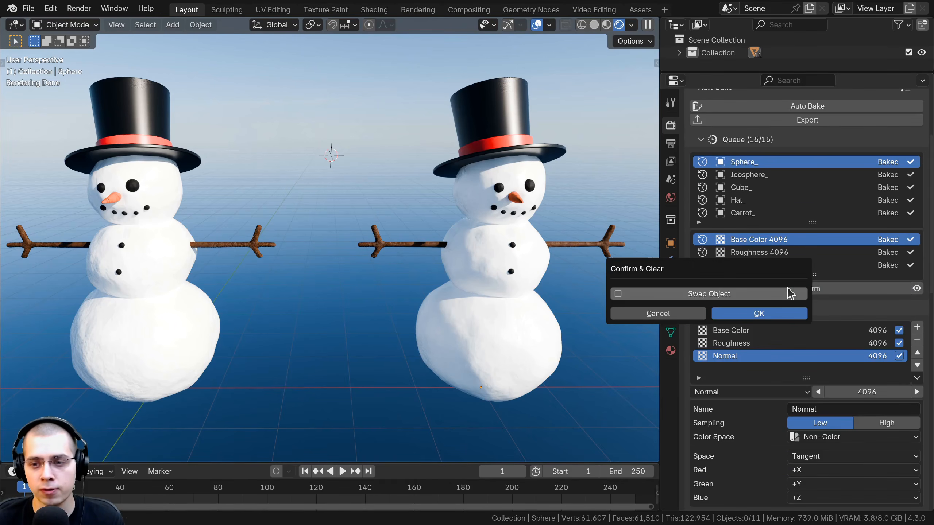
left_click(642, 295)
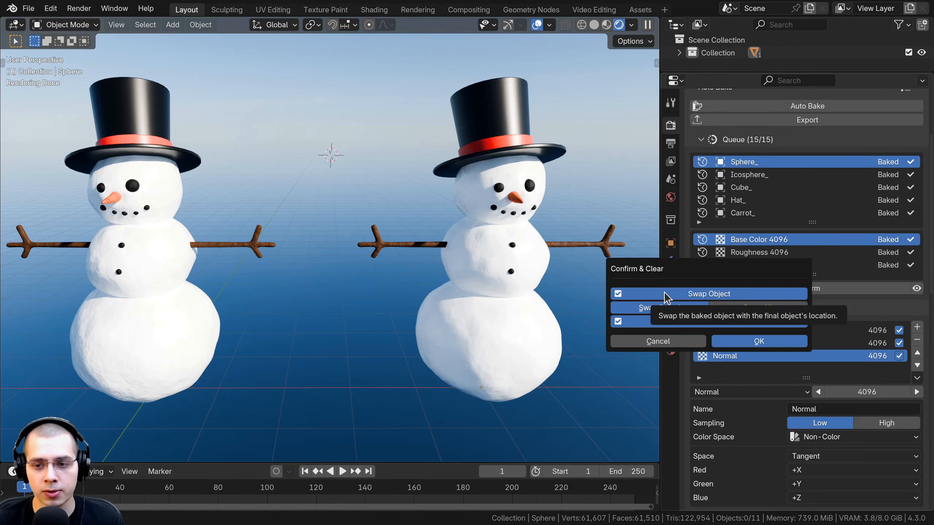
left_click(751, 340)
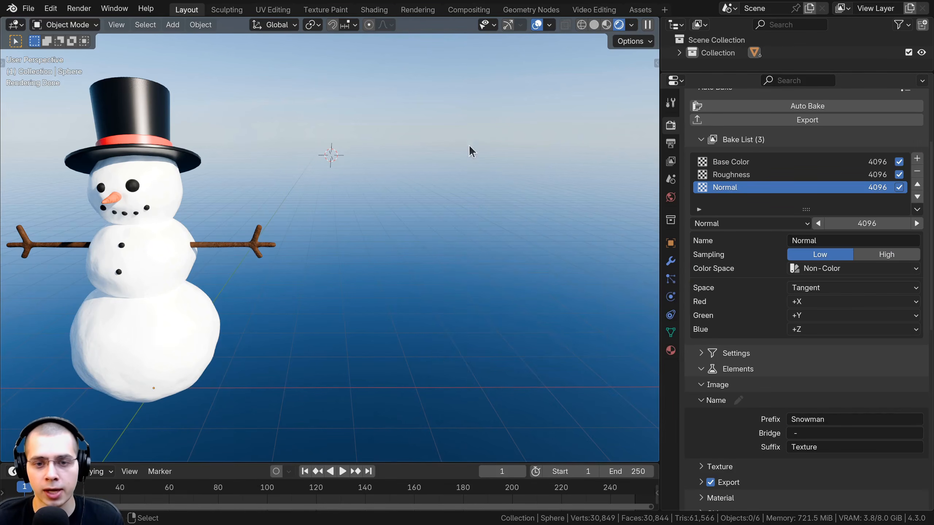
Select the swapped snowman's body and inspect its surface, and its Snowman material nodes in the Shading workspace
middle_click_drag(161, 294, 335, 303, "shift")
right_click(331, 301)
scroll(336, 276, "up", 3)
middle_click_drag(337, 268, 349, 243)
scroll(327, 216, "down", 2)
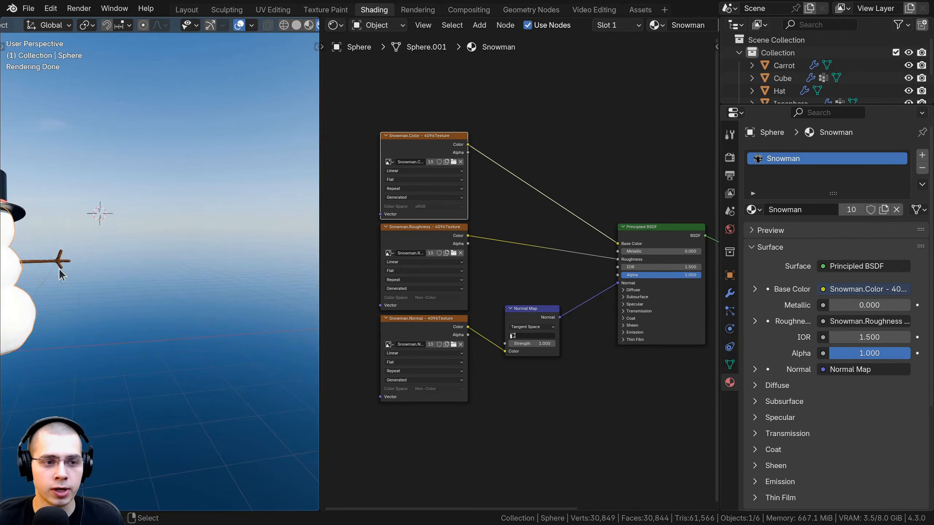
middle_click_drag(58, 268, 220, 287, "shift")
left_click(211, 119)
right_click(182, 162)
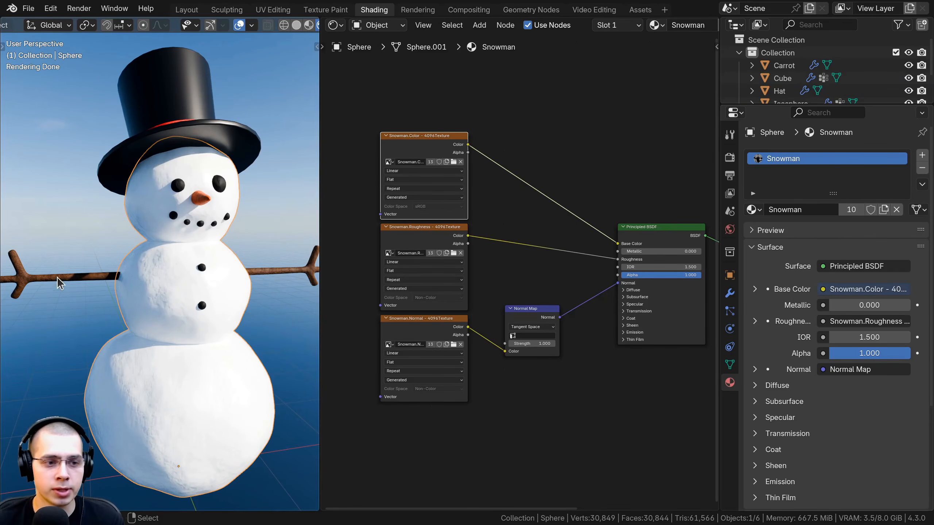
right_click(57, 278)
middle_click_drag(446, 254, 413, 256)
middle_click_drag(216, 131, 196, 126)
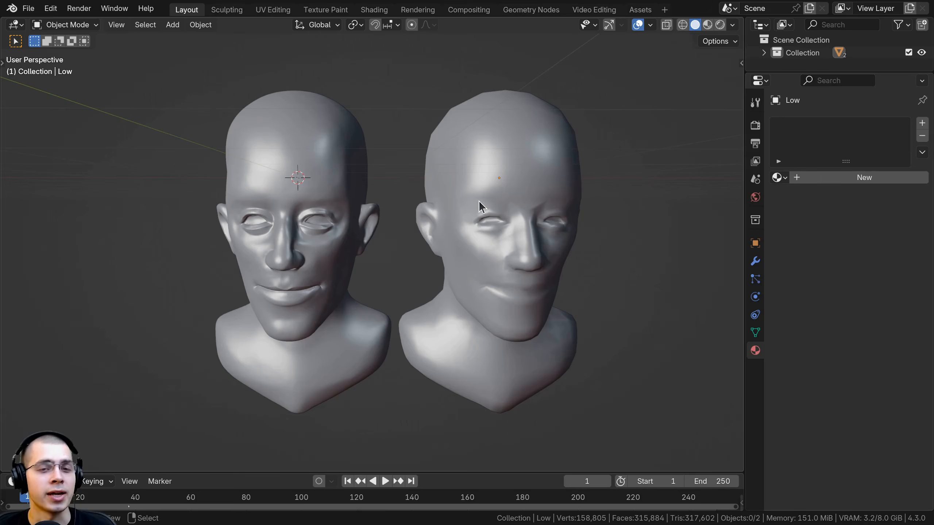
Inspect the High and Low head models in the bust scene and select both, with Low as the active object
left_click(328, 168)
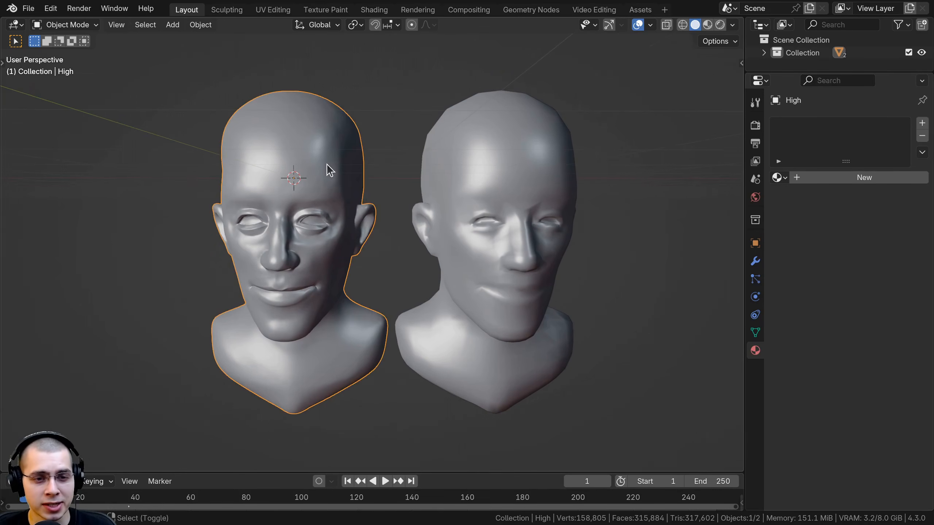
scroll(323, 143, "up", 3)
middle_click_drag(240, 219, 146, 209)
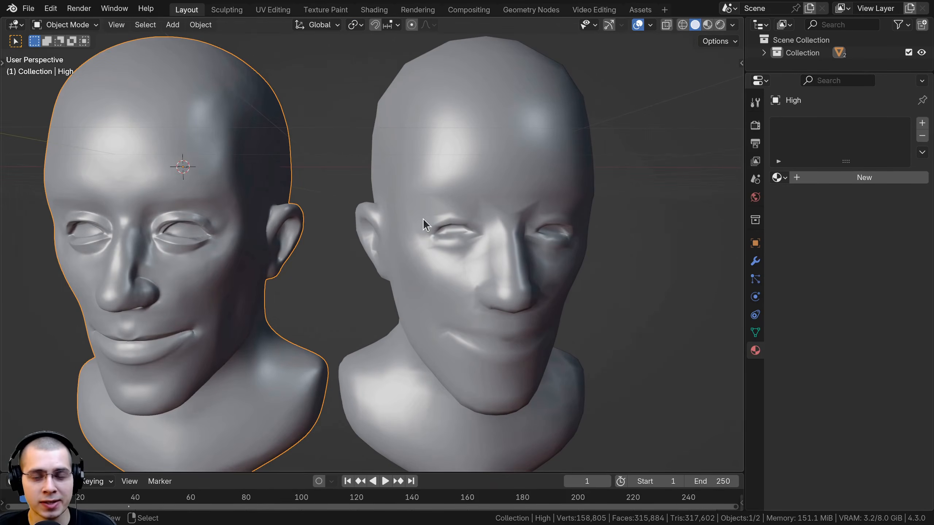
left_click(413, 348)
scroll(366, 396, "down", 3)
middle_click_drag(363, 390, 422, 266, "shift")
scroll(377, 274, "up", 2)
left_click(184, 102)
left_click_drag(168, 94, 481, 205)
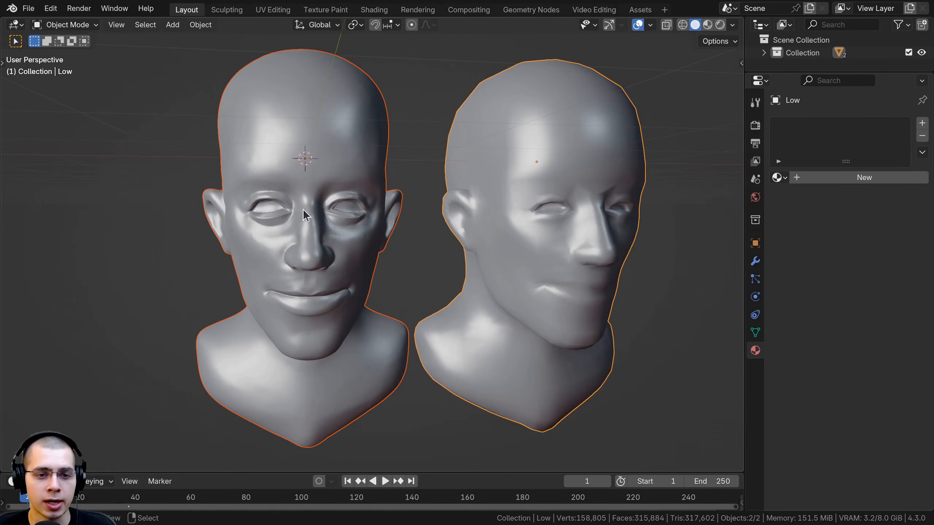
Deselect both heads and compare the facial detail of the High and Low models up close
scroll(294, 205, "up", 3)
scroll(405, 254, "down", 2)
middle_click_drag(405, 254, 434, 247)
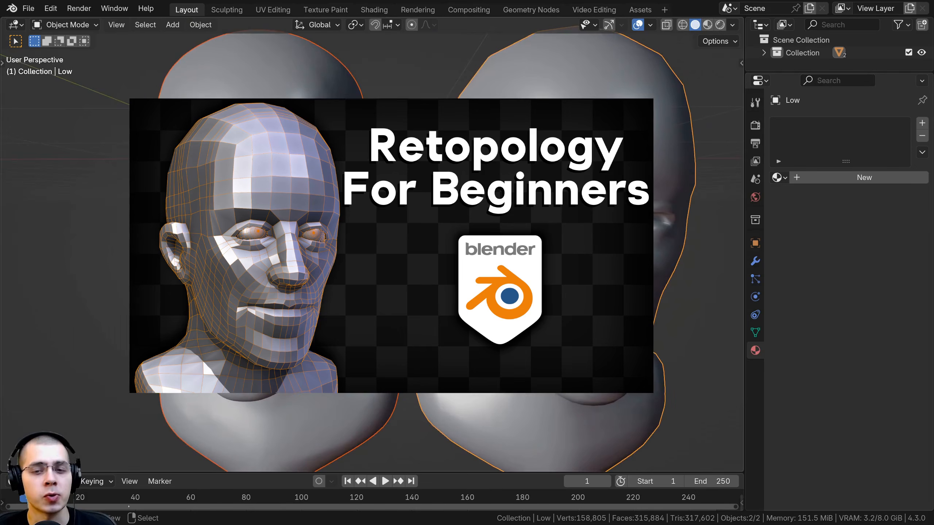
left_click(552, 239)
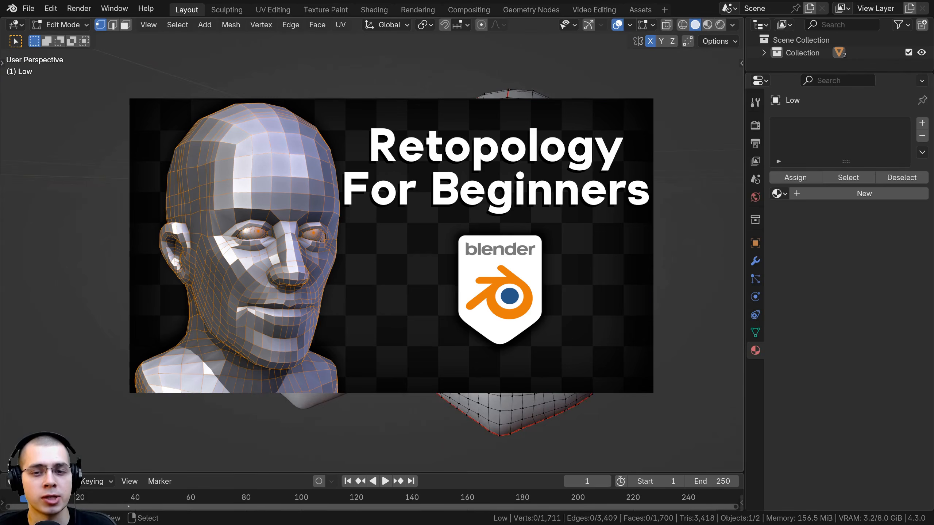
key("a")
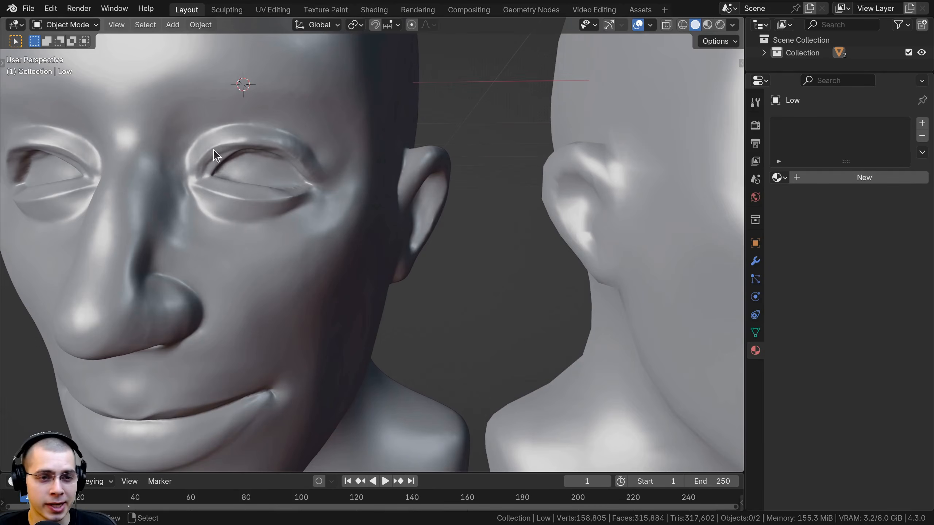
scroll(625, 215, "down", 1)
middle_click_drag(625, 215, 340, 227, "shift")
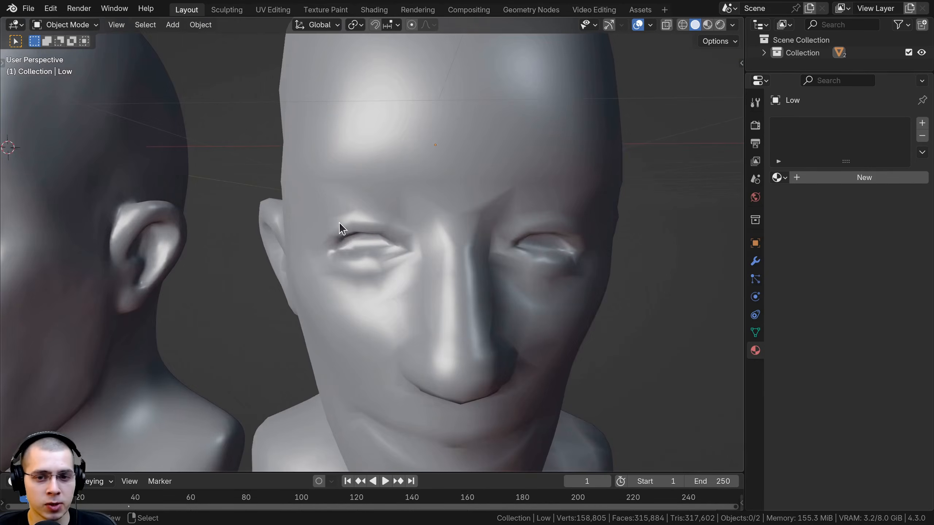
middle_click_drag(433, 232, 448, 158)
left_click(448, 158)
scroll(423, 169, "down", 3)
middle_click_drag(511, 176, 464, 250)
Widen the render properties, reorder Auto Bake above the Grease Pencil section, and expand it
left_click(755, 126)
left_click(698, 140)
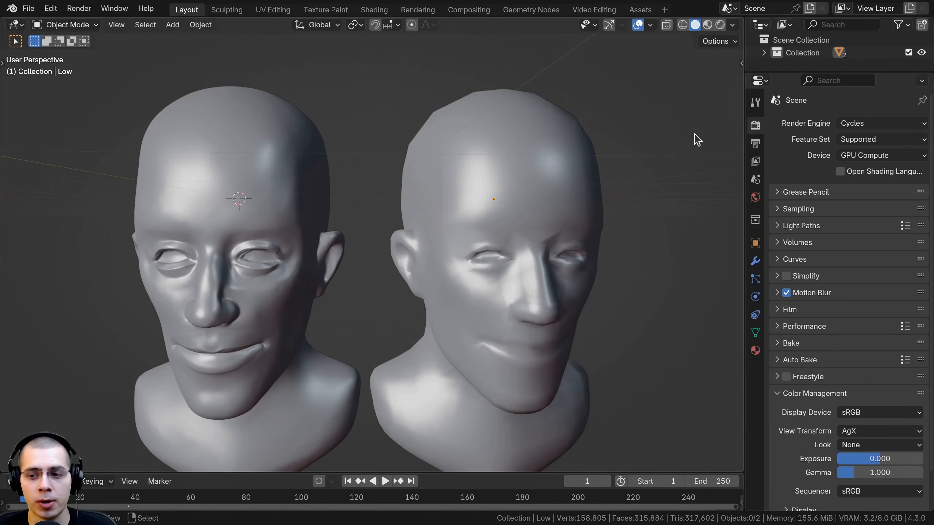
left_click_drag(742, 125, 638, 125)
left_click_drag(910, 361, 897, 184)
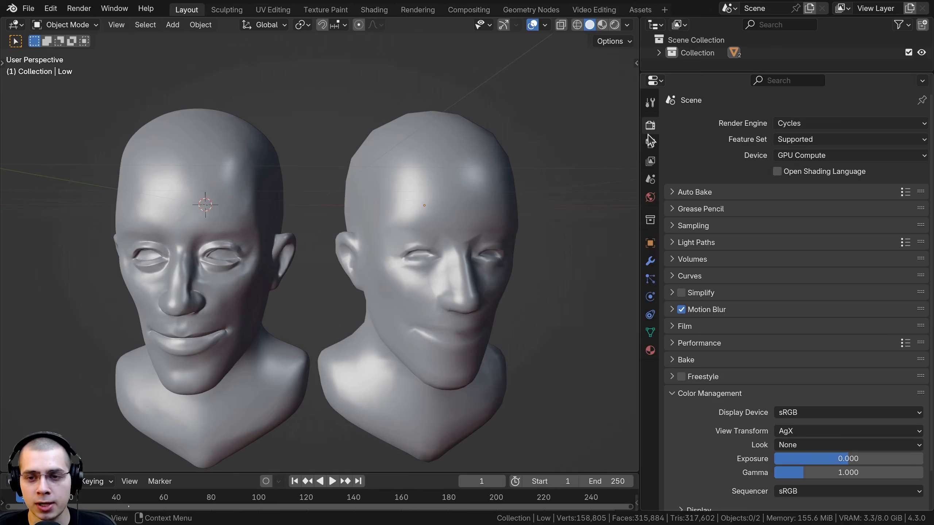
left_click(674, 192)
scroll(465, 236, "down", 2)
middle_click_drag(426, 245, 430, 246)
With the Low head selected, add a Normal map at 4096 resolution to the Auto Bake list
left_click(228, 195)
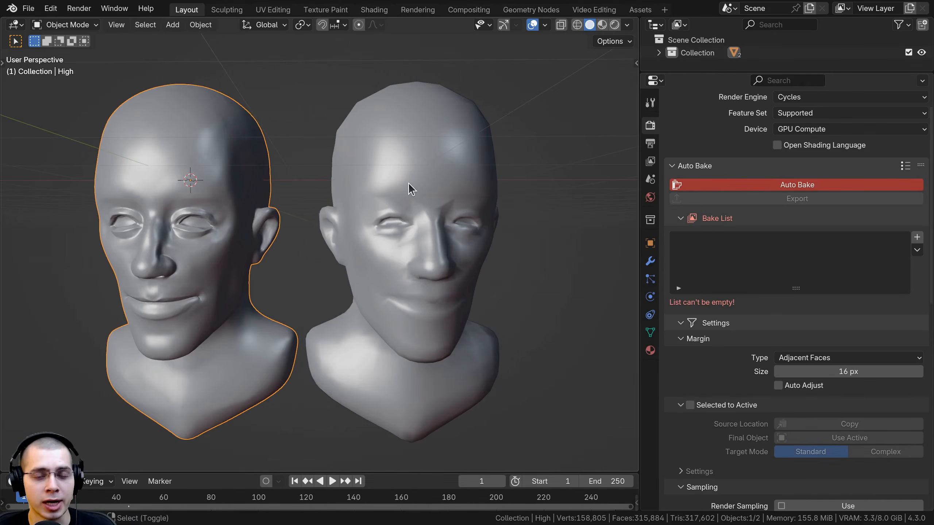
left_click(415, 179)
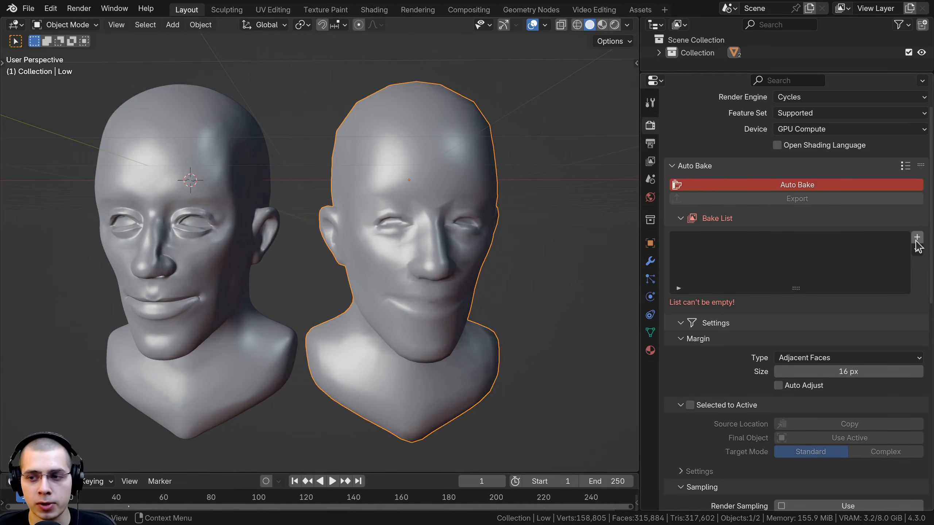
left_click(917, 239)
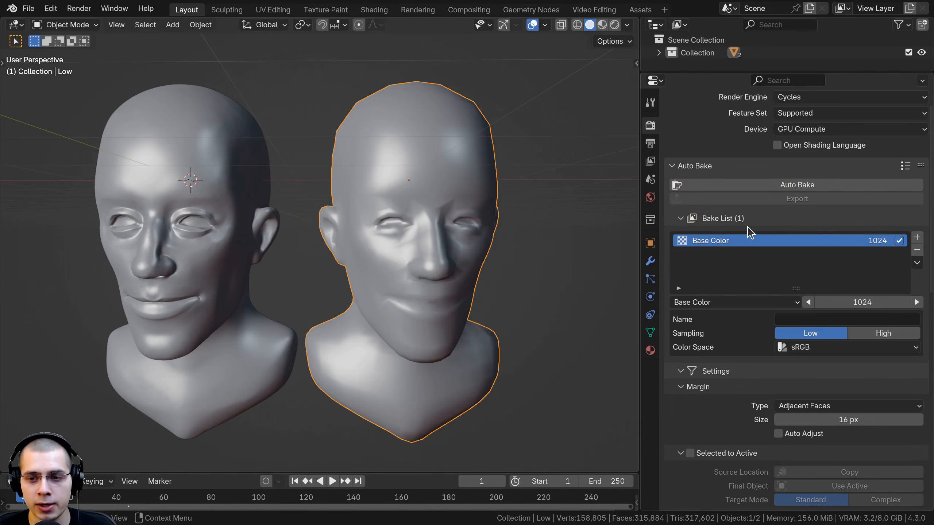
left_click(917, 302)
left_click(703, 303)
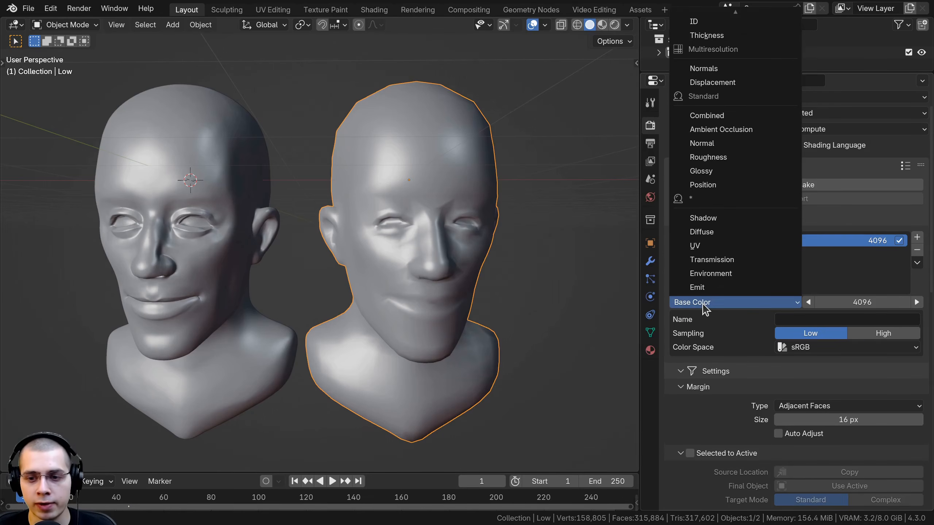
left_click(708, 144)
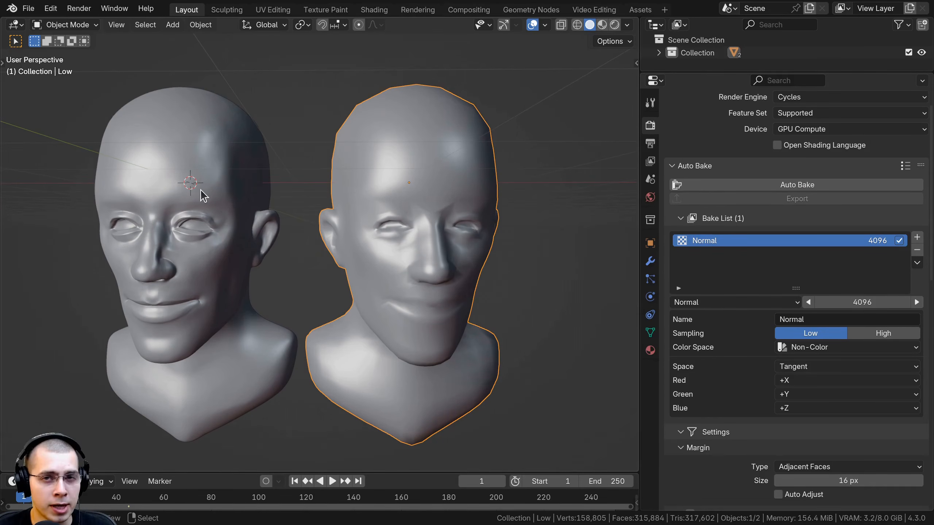
Enable Selected to Active in the Auto Bake settings
scroll(716, 208, "down", 3)
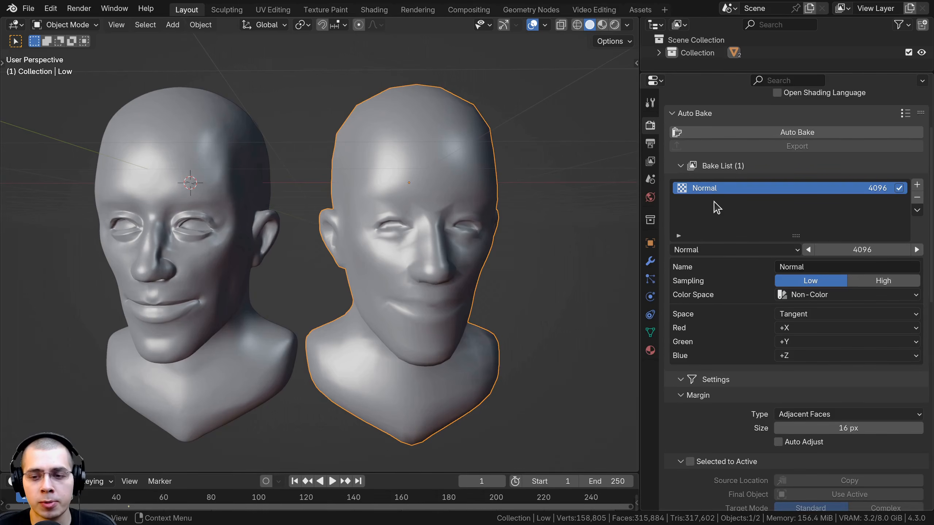
scroll(716, 208, "down", 6)
left_click(684, 290)
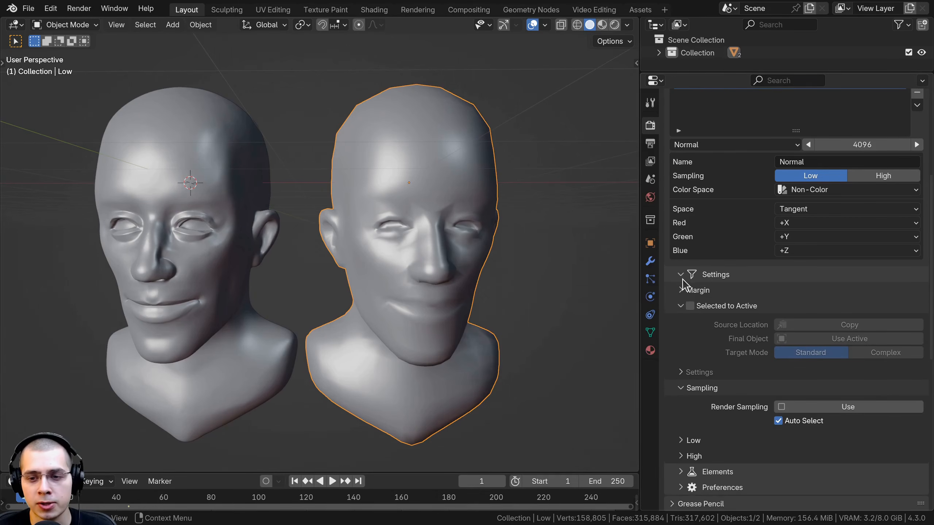
left_click(683, 290)
left_click(687, 357)
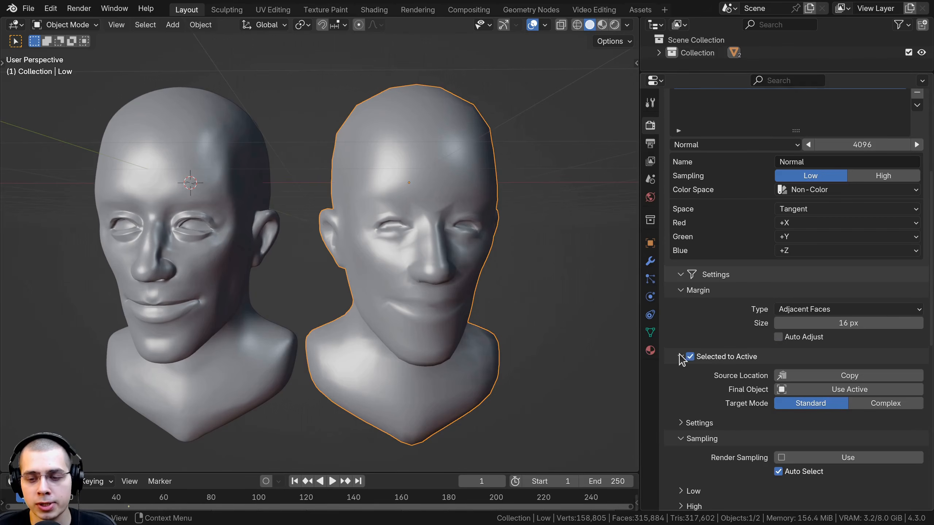
middle_click_drag(332, 290, 330, 298, "shift")
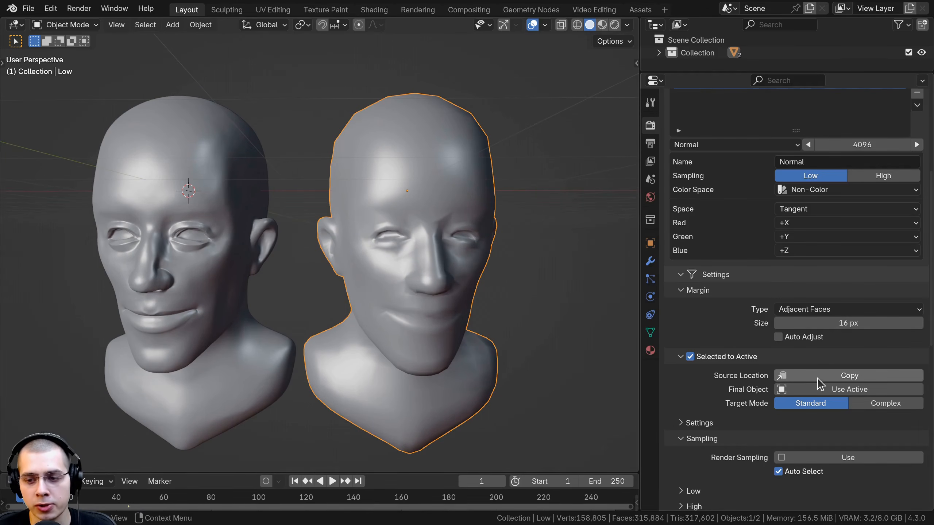
Set the bake's Source Location to Copy and Final Object to Use Active, keeping the Low head active
middle_click_drag(365, 268, 402, 267, "shift")
left_click(250, 173)
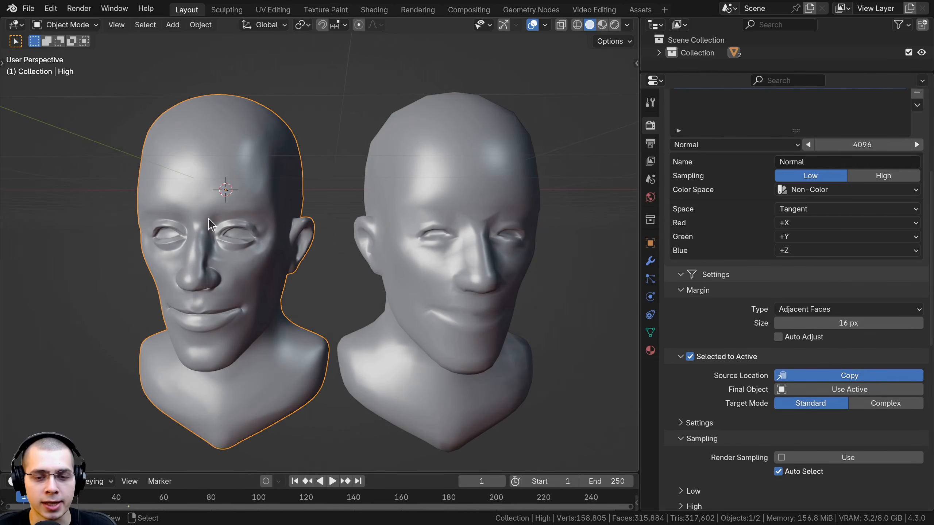
left_click(470, 198)
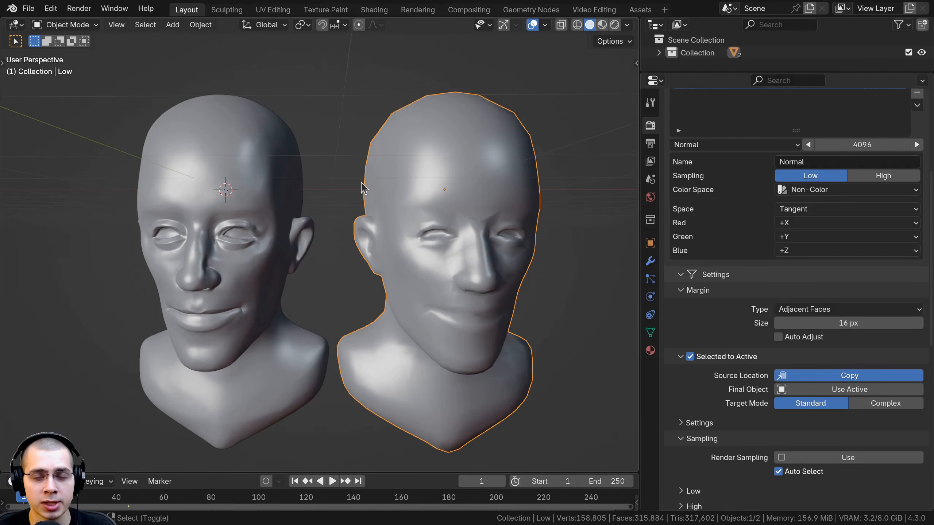
middle_click_drag(350, 180, 336, 178, "shift")
middle_click_drag(437, 194, 433, 199)
left_click(262, 189)
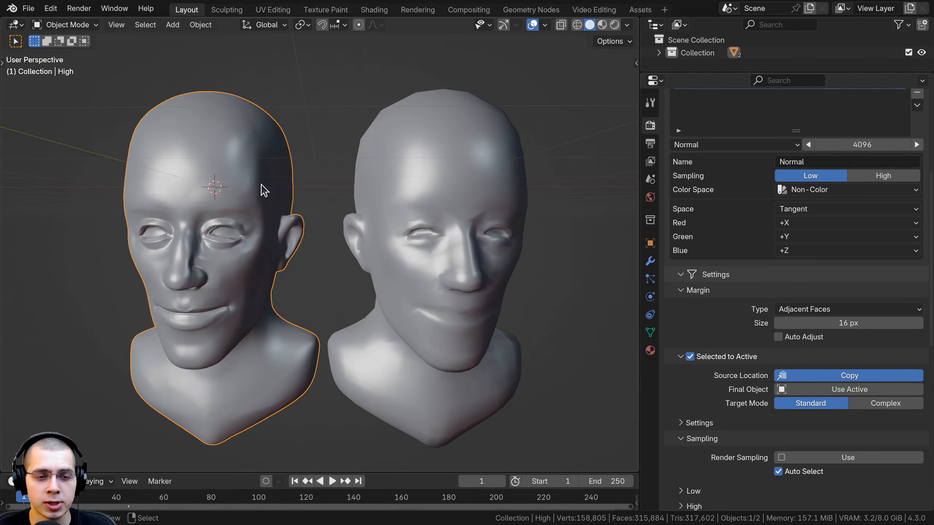
left_click(482, 210)
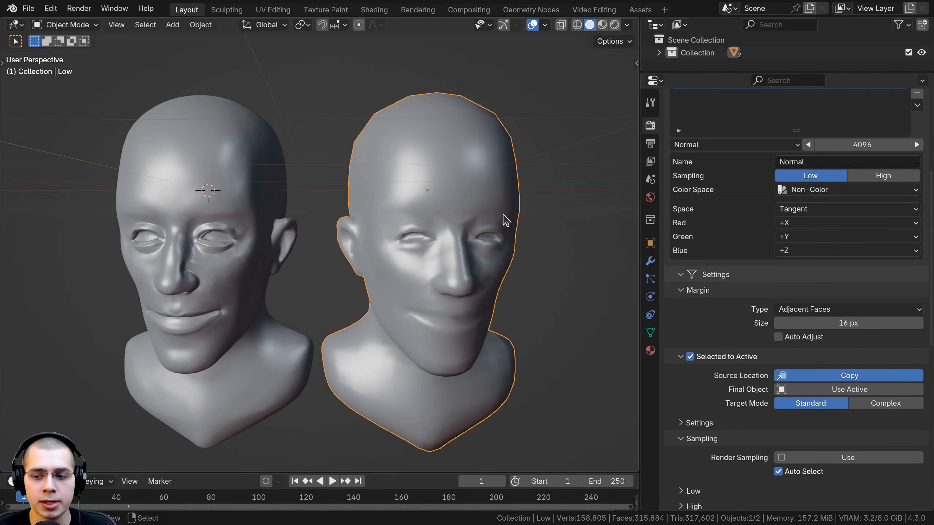
left_click(782, 391)
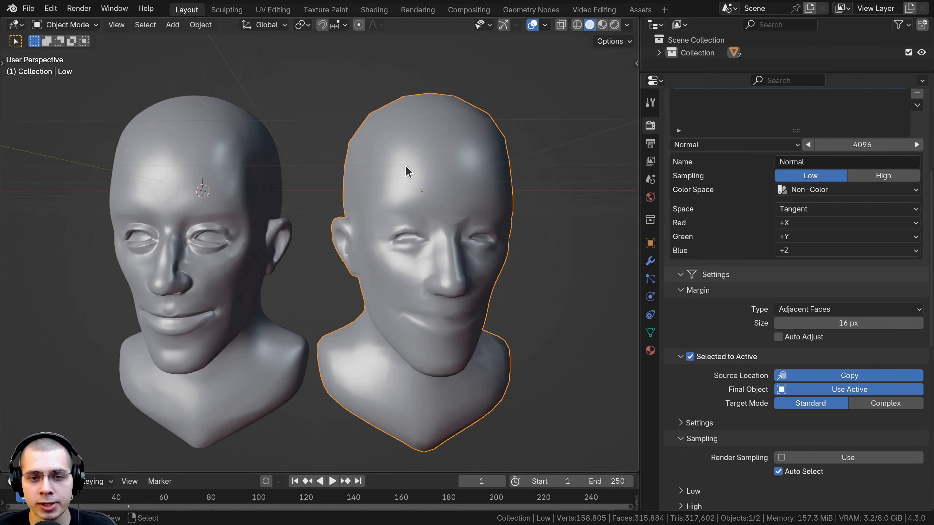
key("g")
right_click(456, 136)
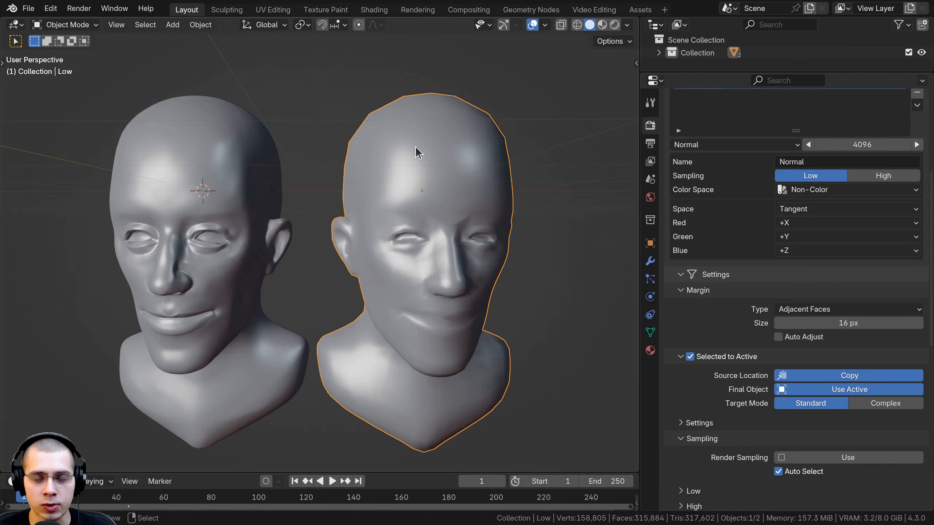
key("g")
right_click(457, 159)
middle_click_drag(459, 163, 429, 141)
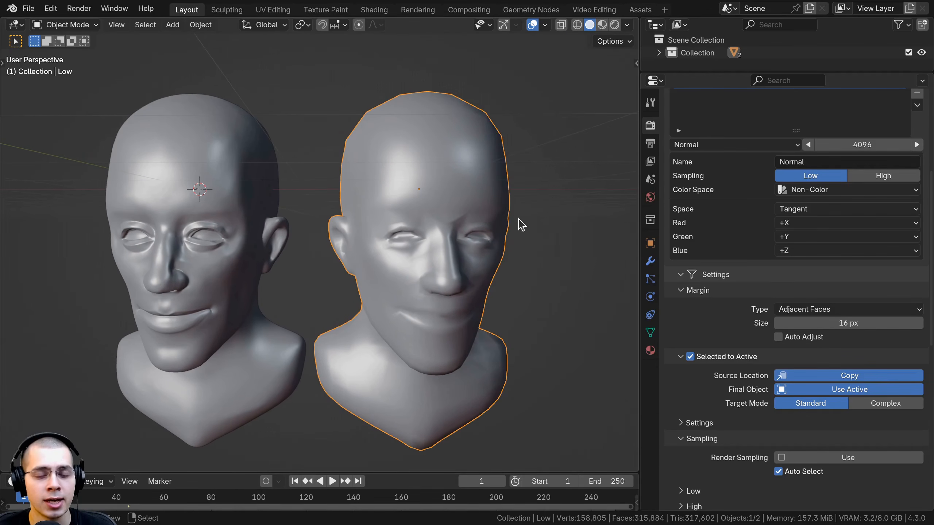
middle_click_drag(519, 223, 446, 203)
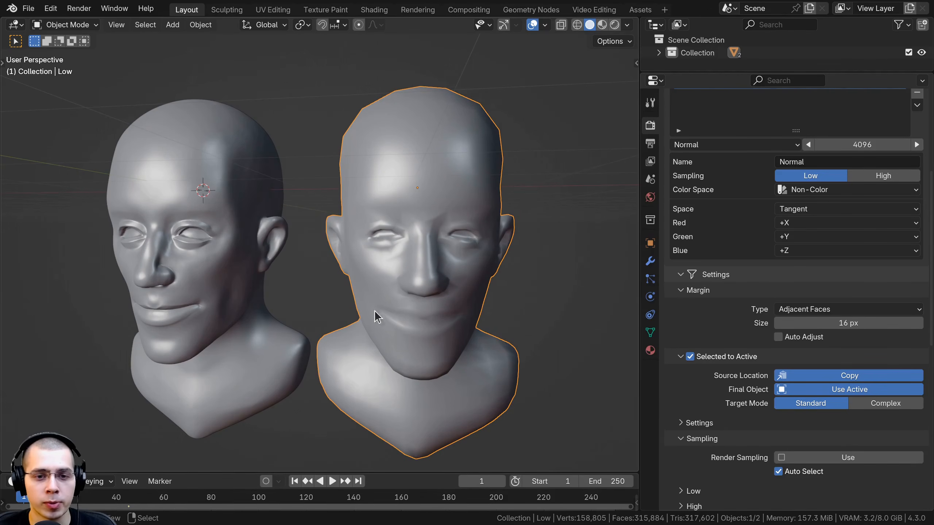
key("g")
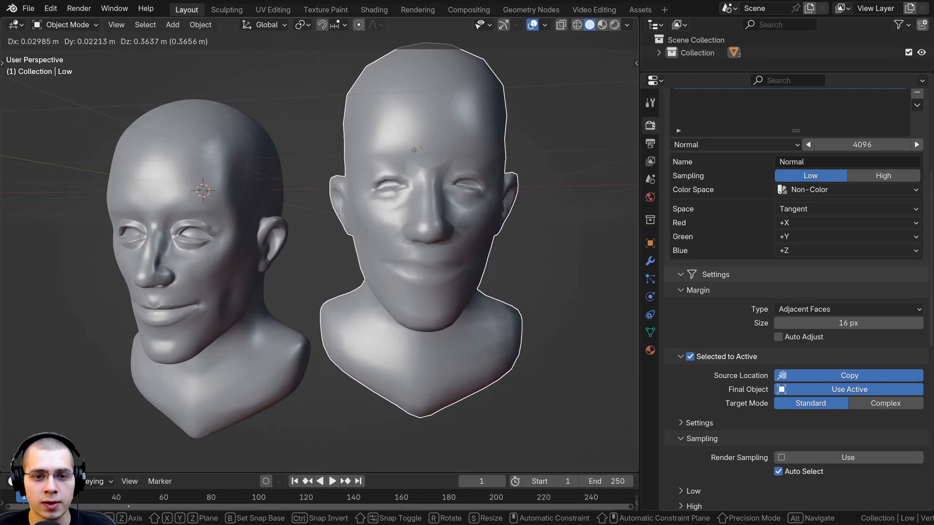
right_click(412, 150)
middle_click_drag(416, 159, 465, 197)
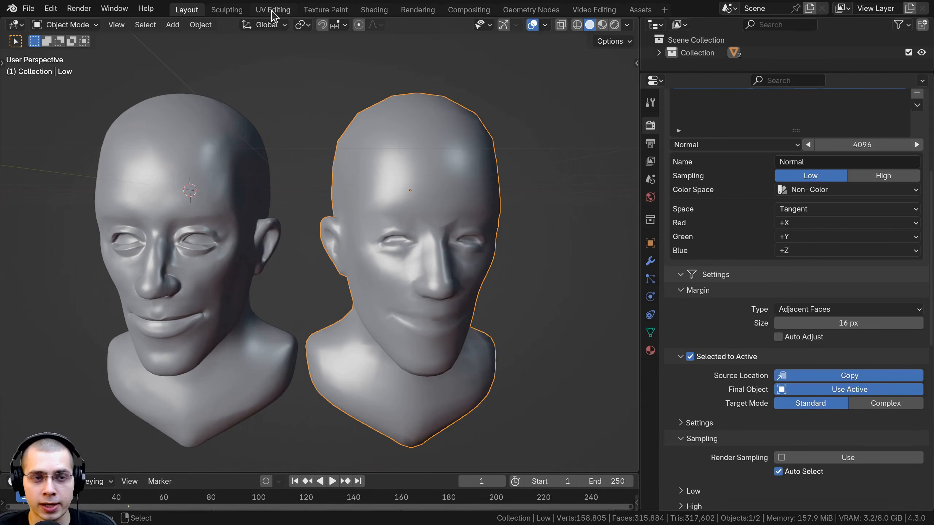
Examine the Low head's UV islands and the gaps between them in the UV Editing workspace
left_click(273, 11)
middle_click_drag(544, 236, 474, 184)
key("Tab")
key("Tab")
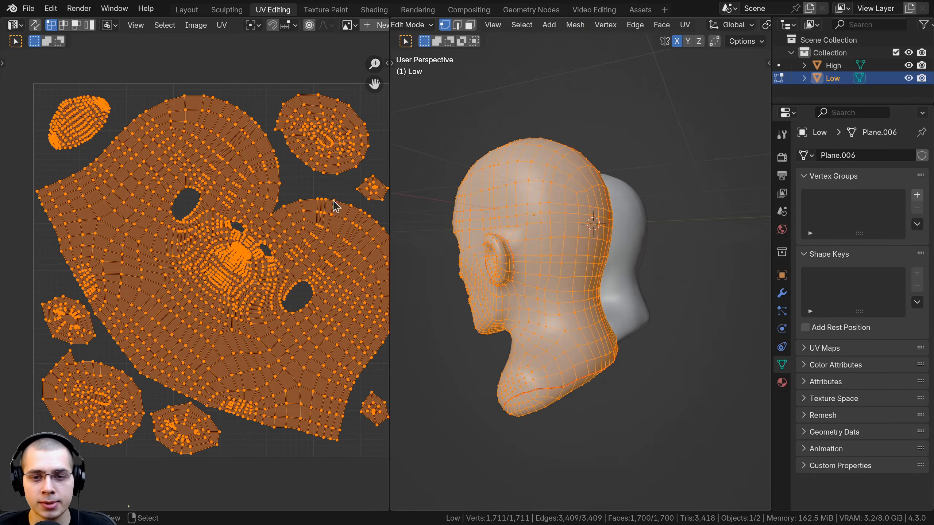
middle_click_drag(144, 195, 160, 135)
middle_click_drag(120, 289, 229, 297)
scroll(229, 295, "up", 4)
scroll(250, 195, "down", 3)
middle_click_drag(147, 68, 134, 206)
scroll(221, 179, "down", 3)
middle_click_drag(306, 179, 229, 180)
middle_click_drag(306, 436, 288, 385)
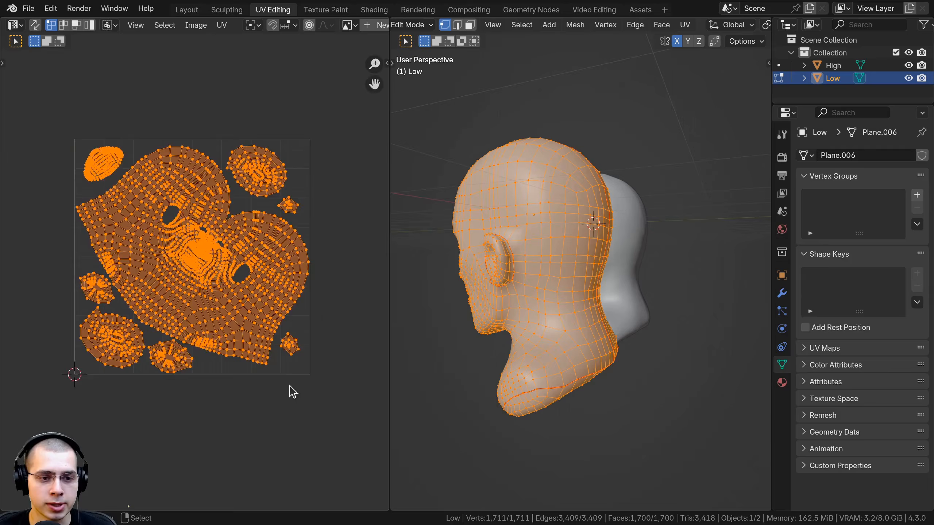
scroll(173, 323, "up", 4)
middle_click_drag(215, 398, 224, 372)
scroll(228, 282, "down", 1)
middle_click_drag(230, 296, 229, 310)
scroll(229, 310, "up", 3)
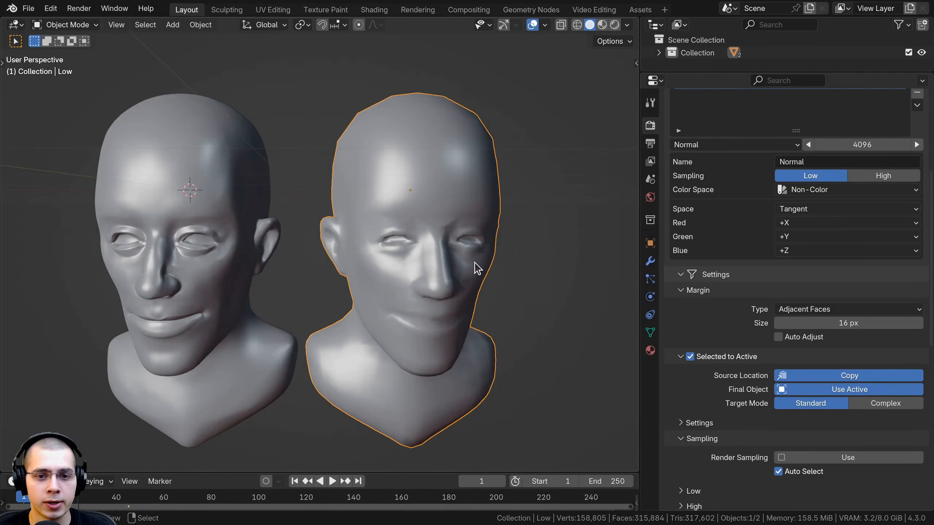
middle_click_drag(475, 262, 459, 263)
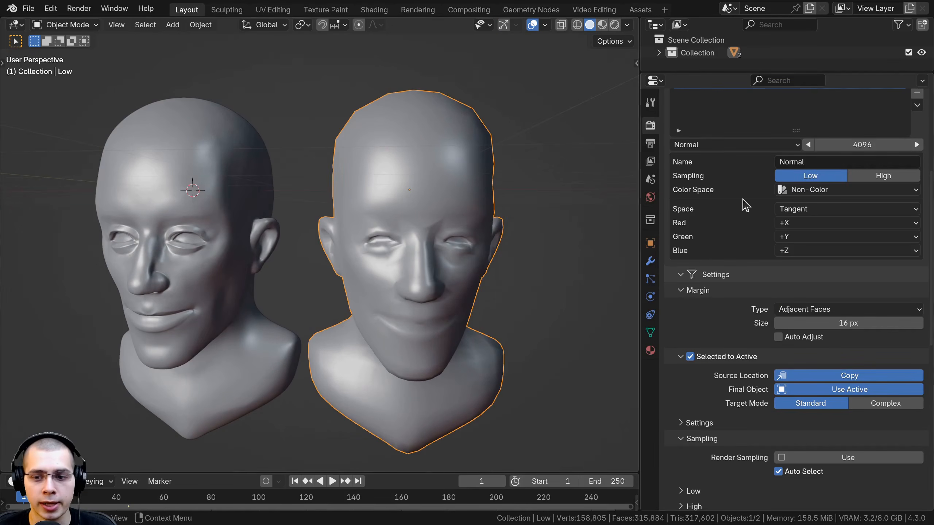
Collapse the open bake subsections and set the Margin size to 8 px
scroll(744, 201, "down", 2)
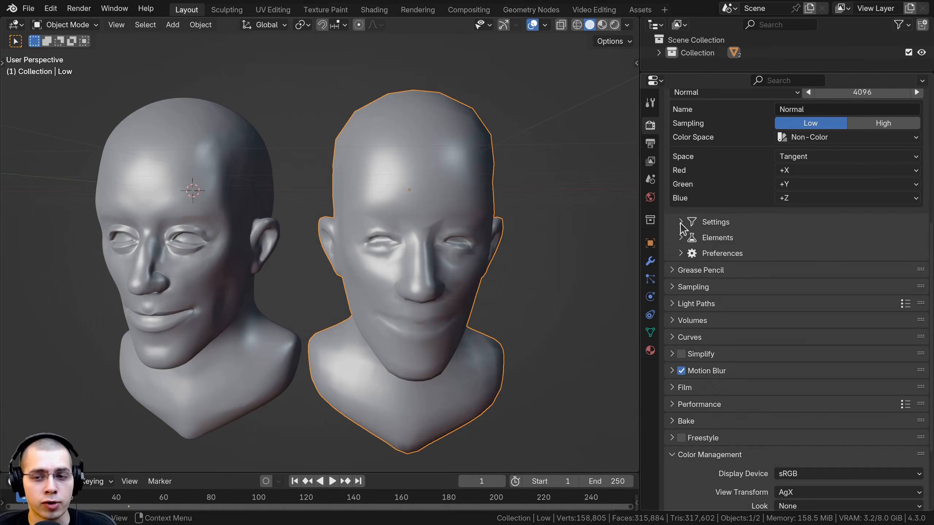
left_click(681, 221)
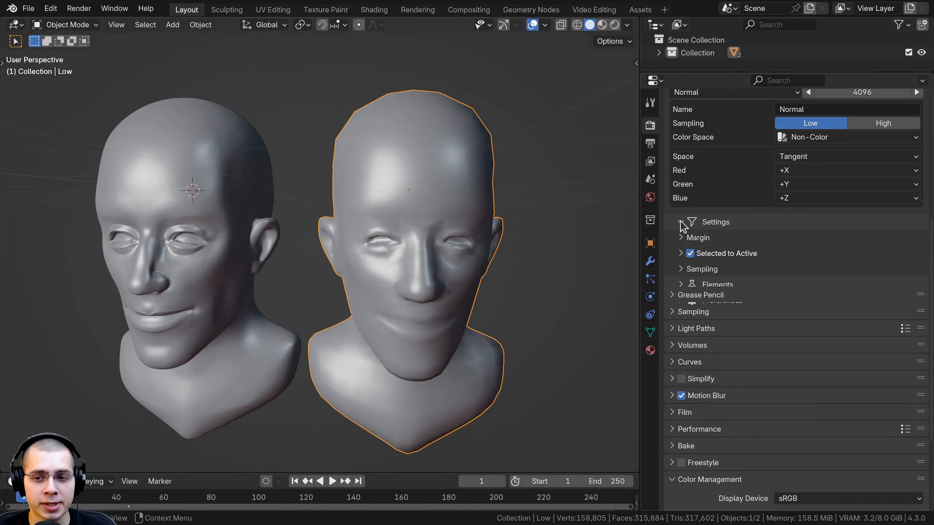
left_click(680, 240)
middle_click_drag(318, 294, 317, 304, "shift")
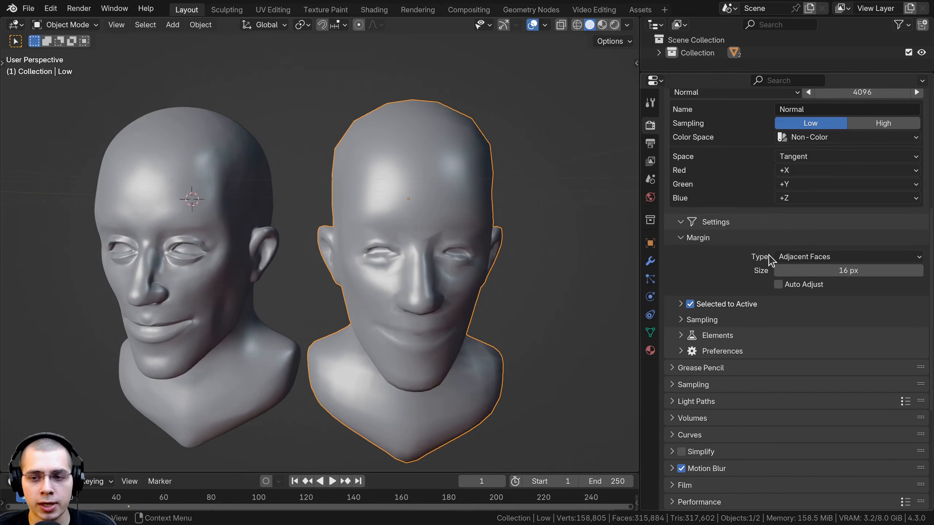
left_click(840, 271)
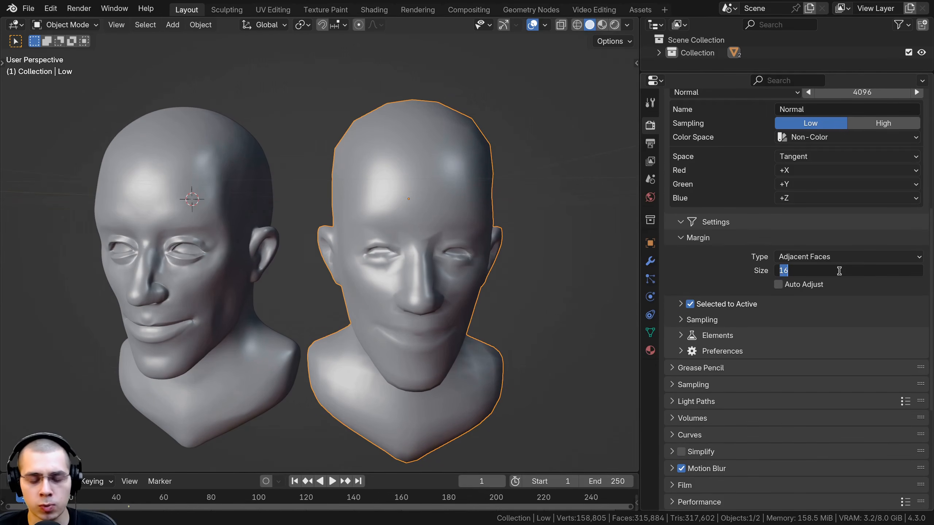
key("Return")
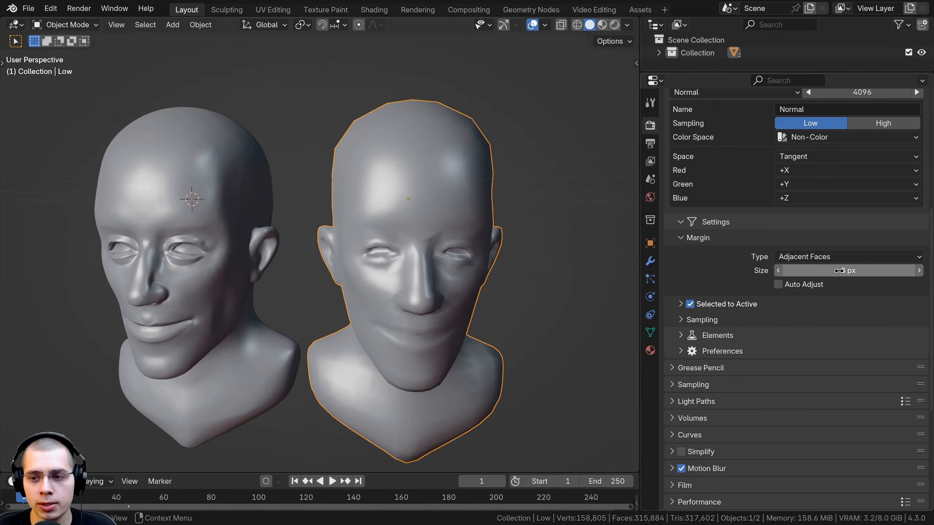
middle_click_drag(540, 280, 469, 283, "shift")
middle_click_drag(411, 300, 441, 283, "shift")
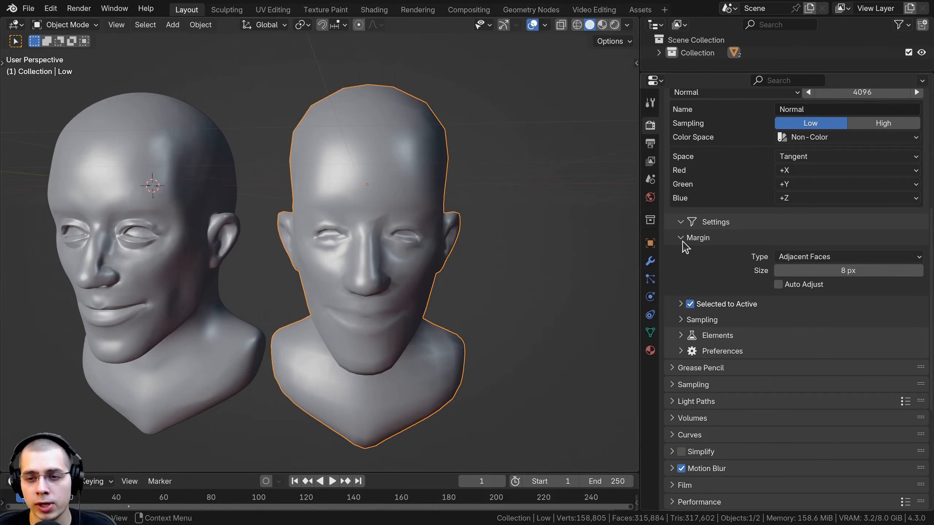
Set the baked image name's prefix to Head and its suffix to Details in the Auto Bake elements
left_click(681, 238)
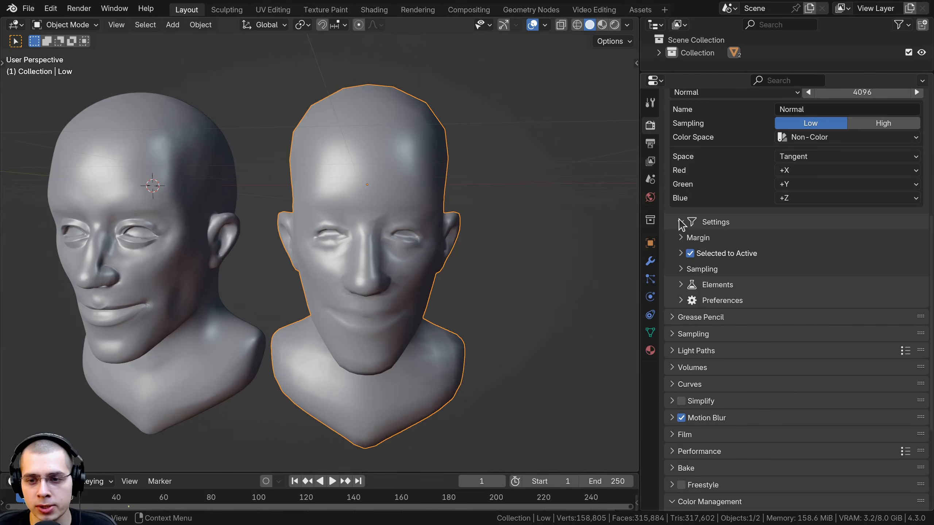
left_click(681, 222)
left_click(681, 239)
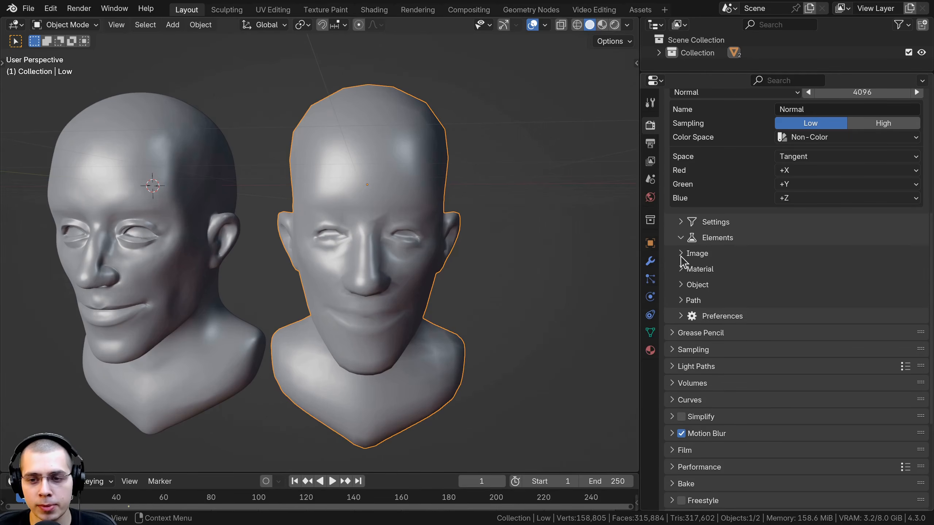
left_click(683, 254)
left_click(682, 269)
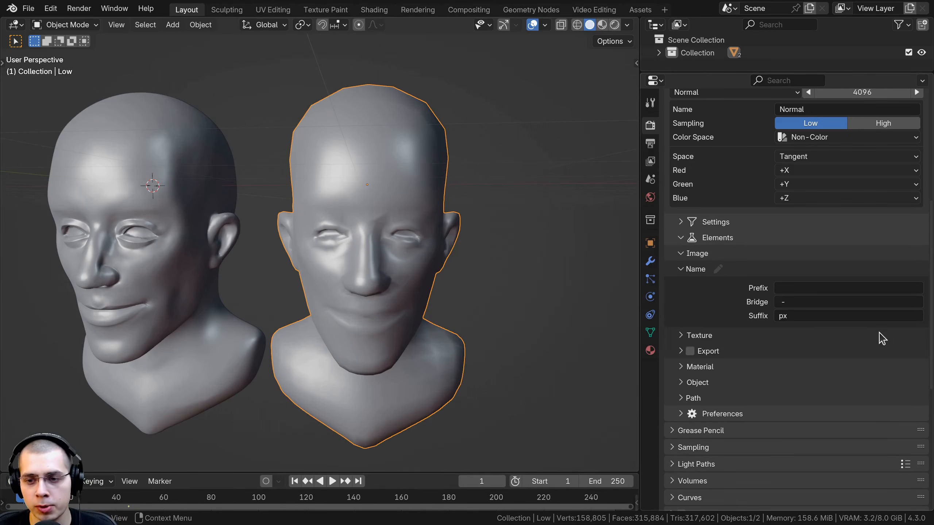
left_click(814, 288)
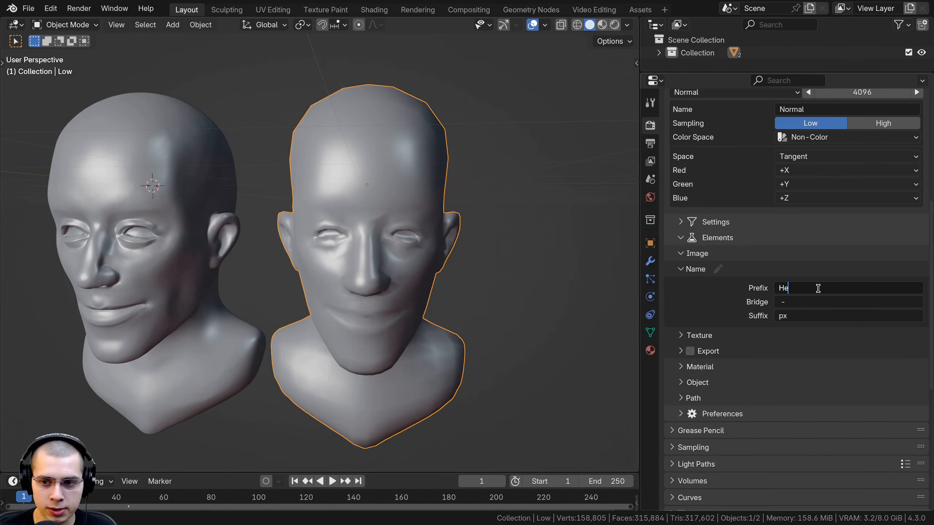
type("Head")
key("Return")
left_click(784, 317)
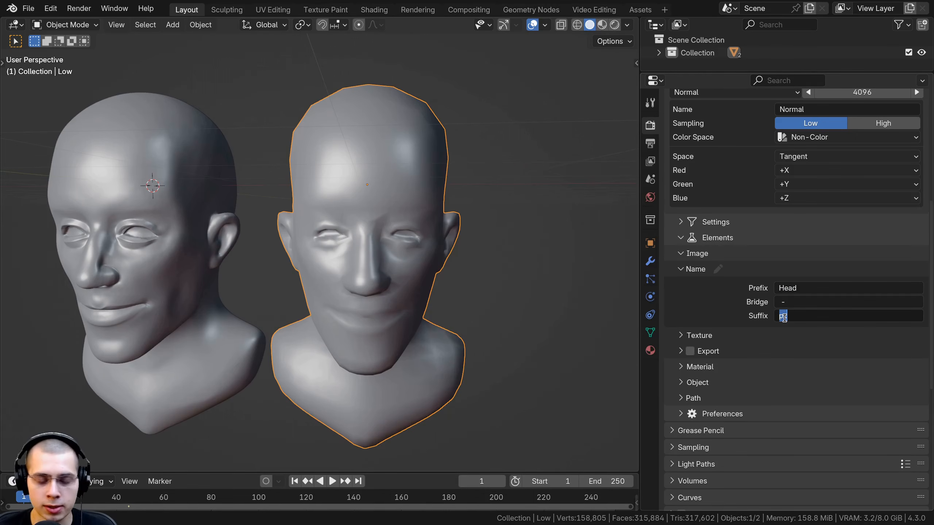
type("Details")
key("Return")
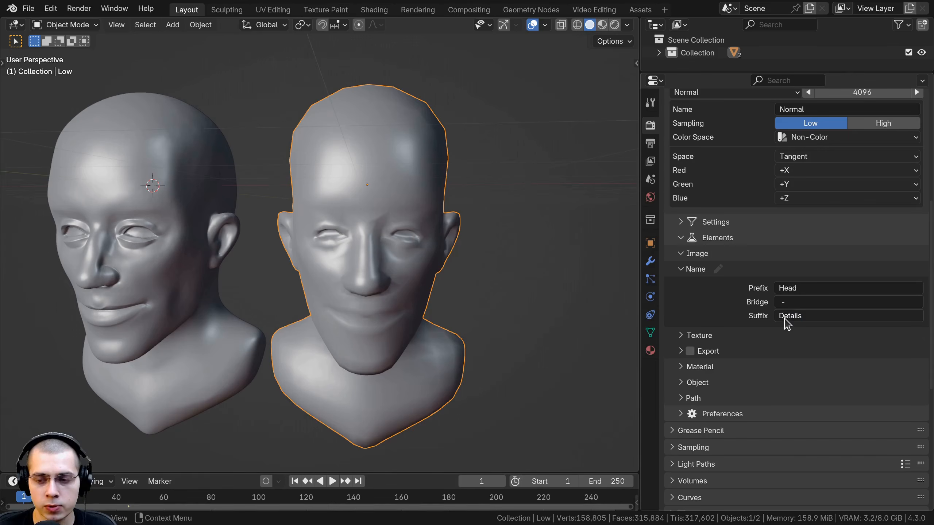
Enable image export in PNG format and turn on the Final options for the material and object
left_click(681, 350)
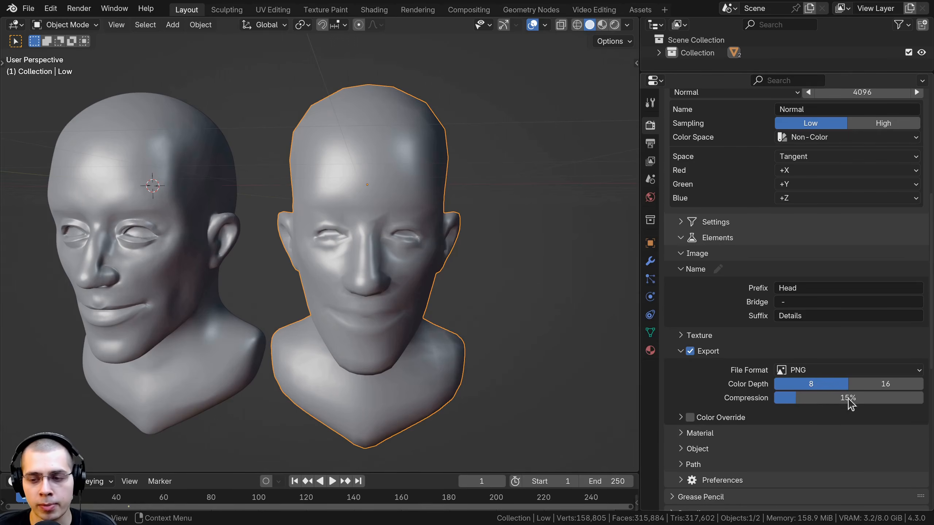
left_click(809, 370)
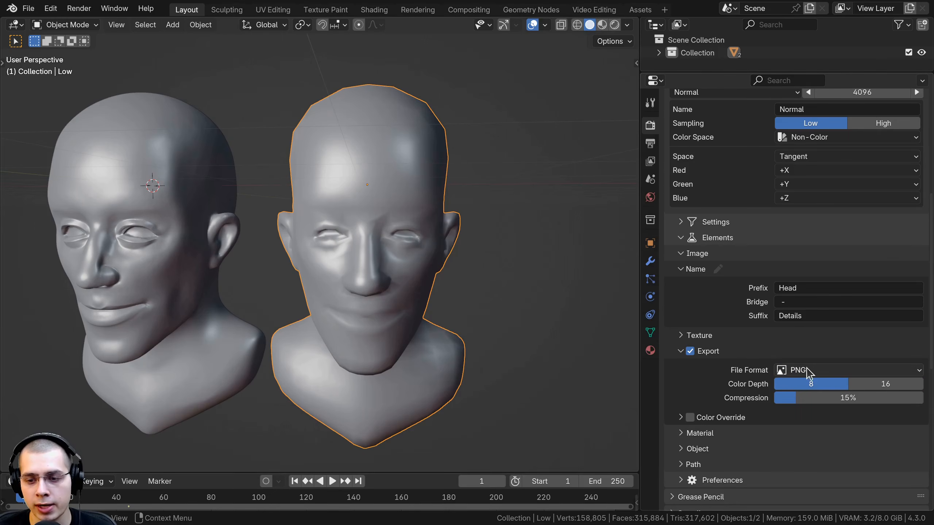
scroll(704, 345, "down", 3)
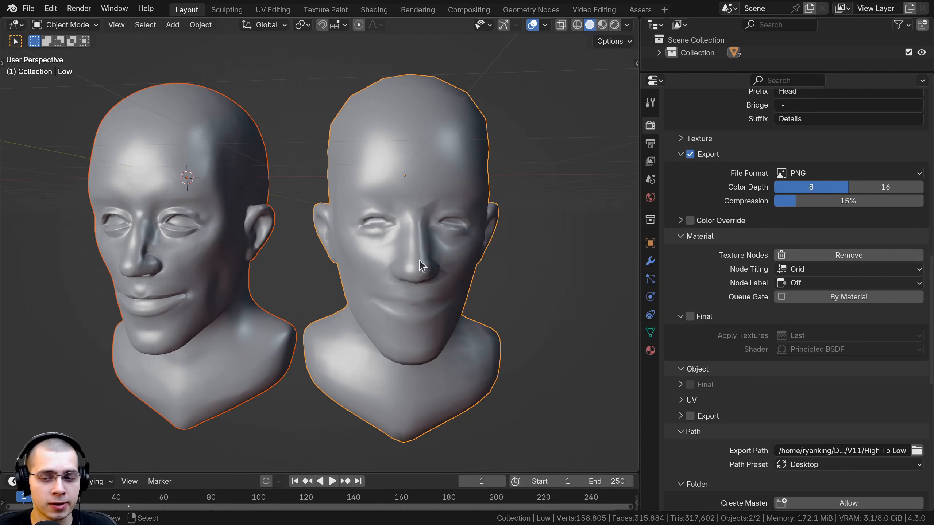
scroll(415, 364, "up", 2)
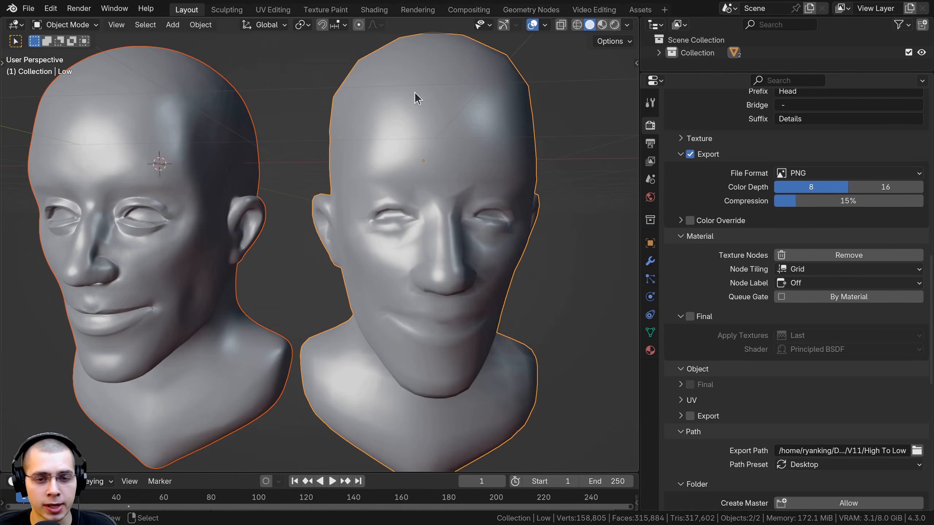
left_click(691, 316)
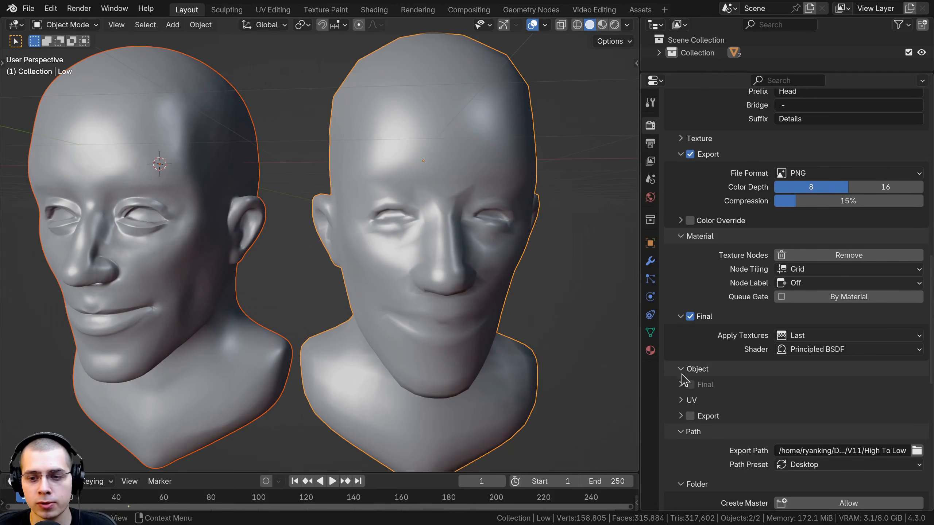
left_click(681, 385)
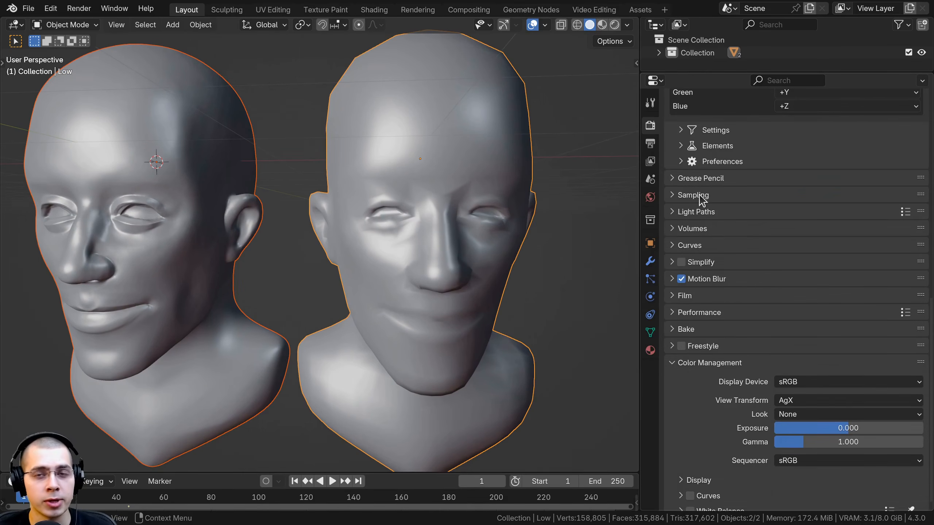
Choose the High To Low folder as the export path for the baked textures
scroll(698, 207, "up", 3)
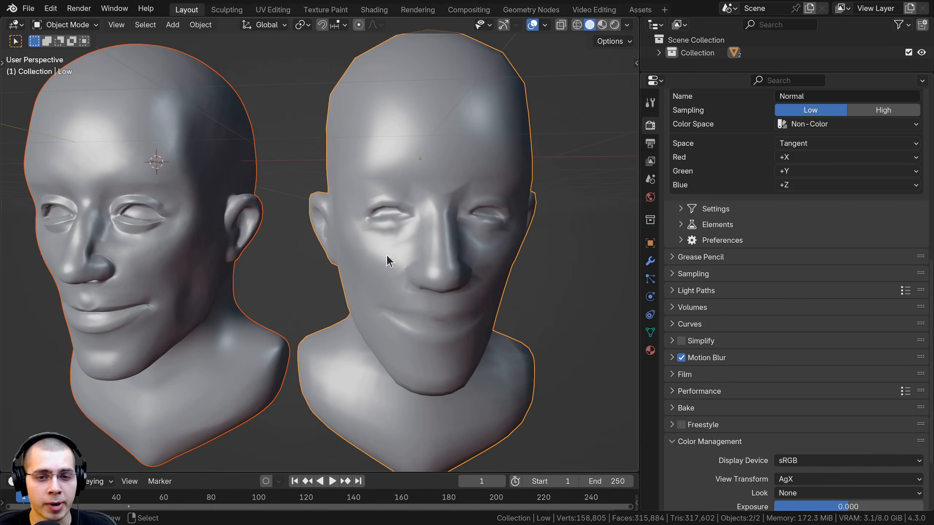
left_click(682, 225)
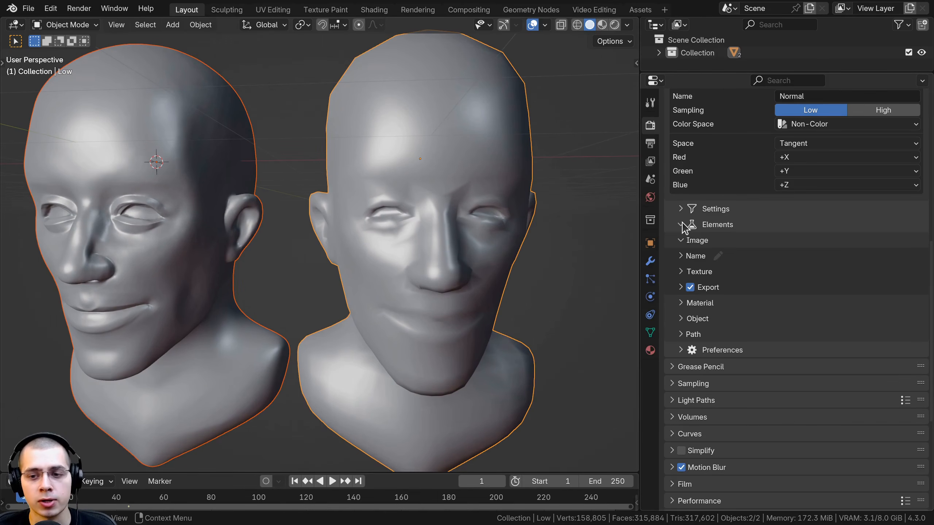
left_click(682, 272)
left_click(682, 414)
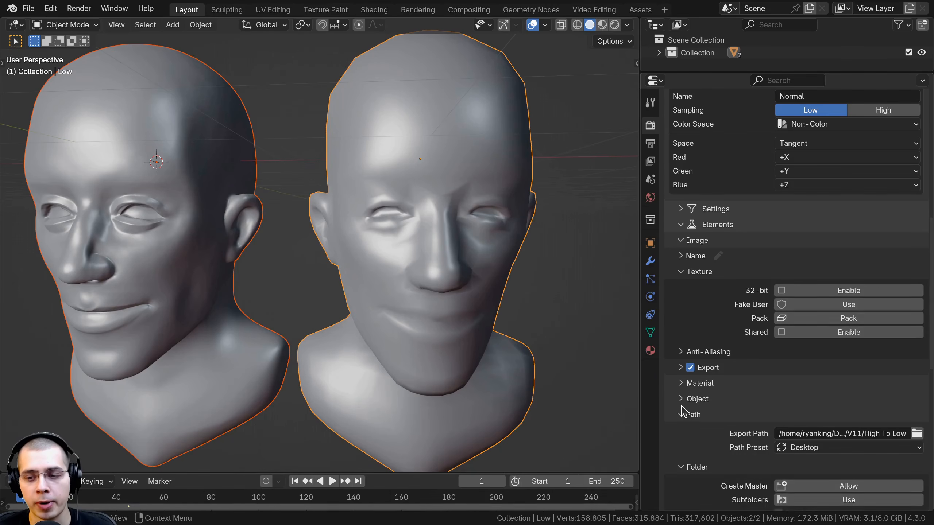
scroll(820, 378, "down", 4)
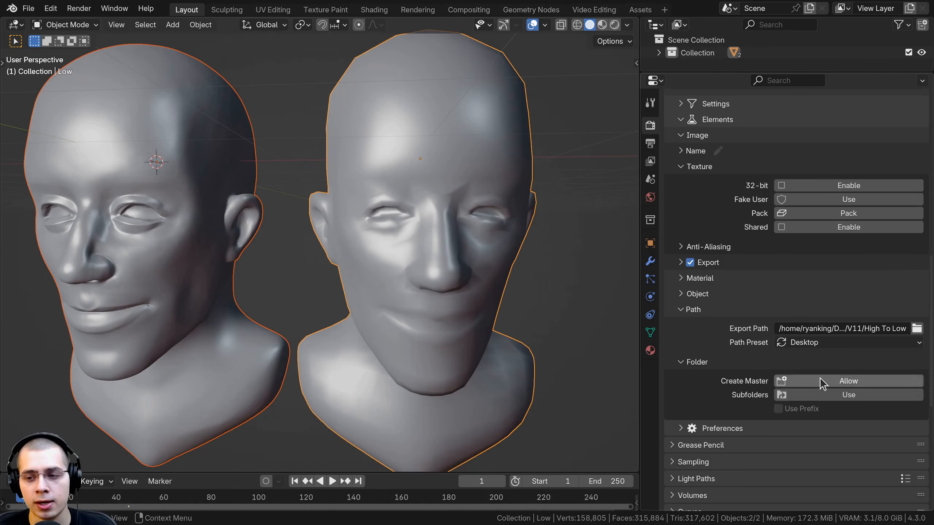
left_click(917, 329)
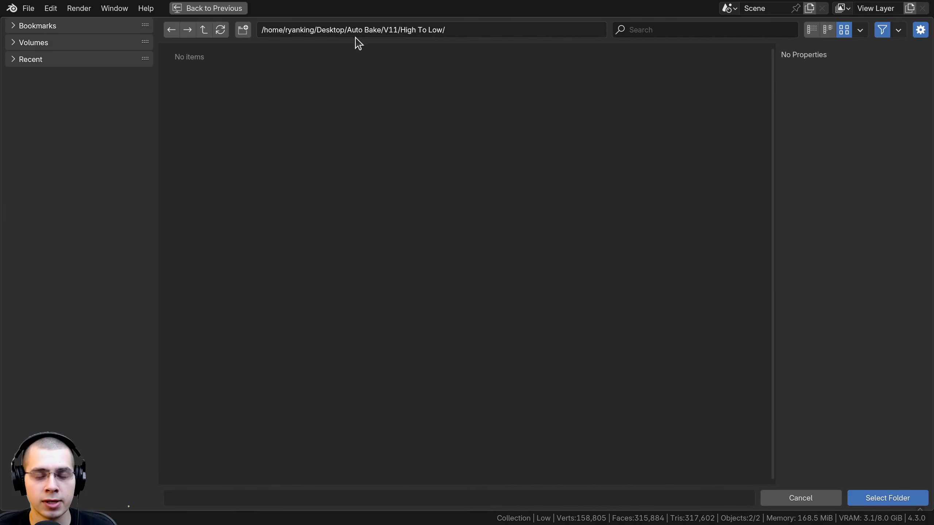
left_click(908, 499)
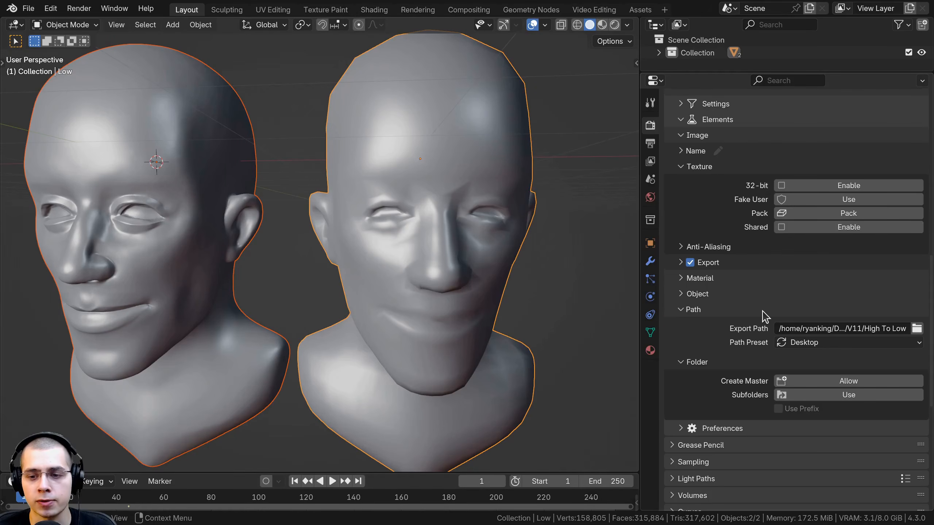
left_click(695, 361)
left_click(693, 363)
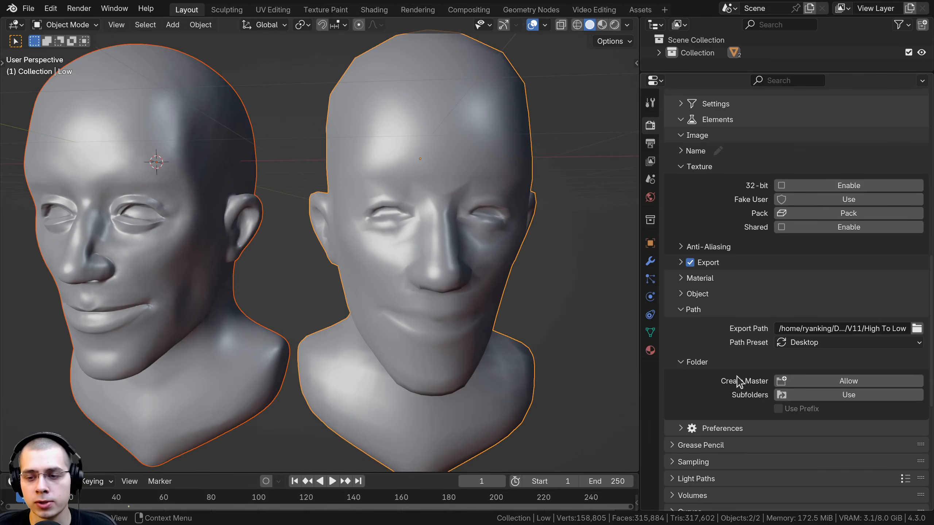
left_click(827, 381)
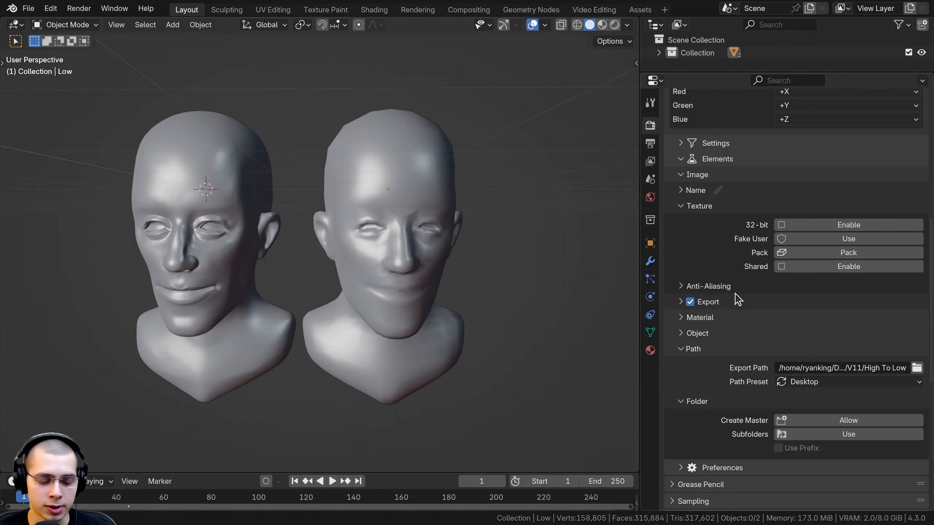
Select the High head, add the Low head as the active object, and save the file
key("ctrl+s")
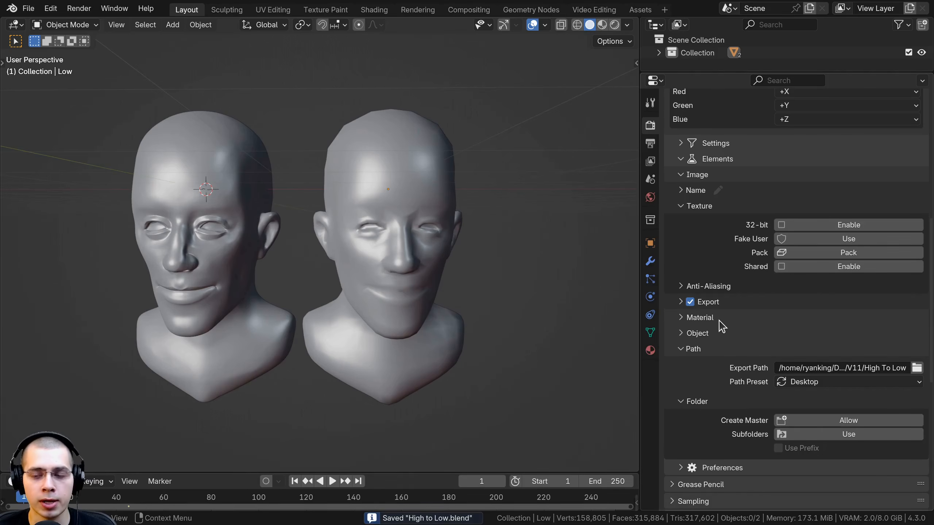
scroll(721, 325, "up", 12)
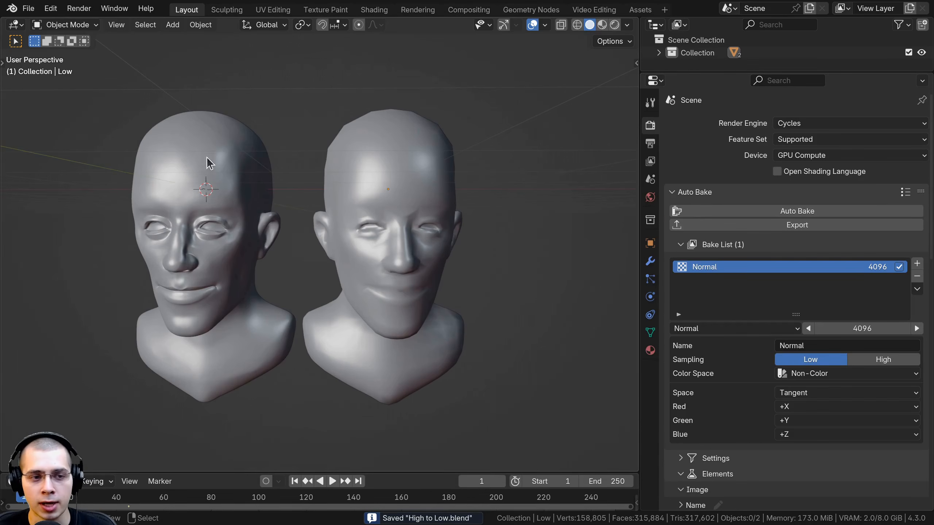
left_click(206, 158)
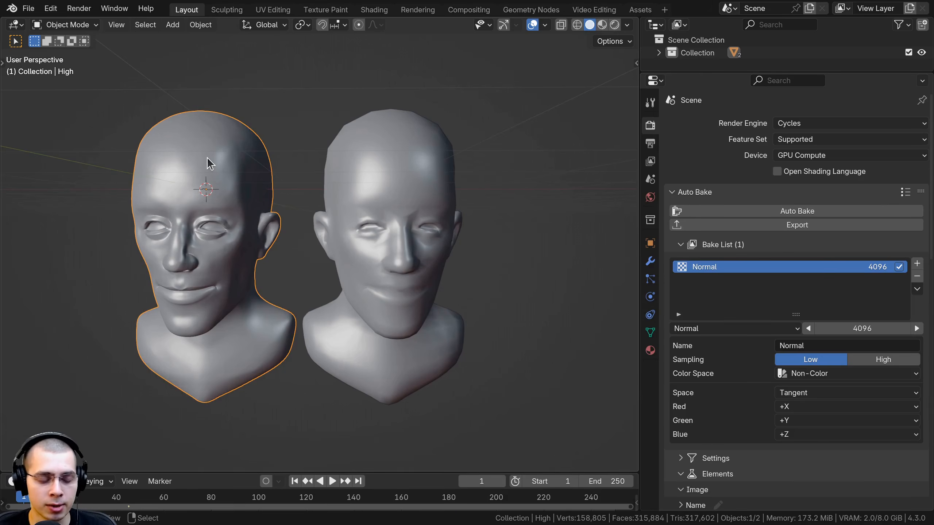
left_click(412, 152, "shift")
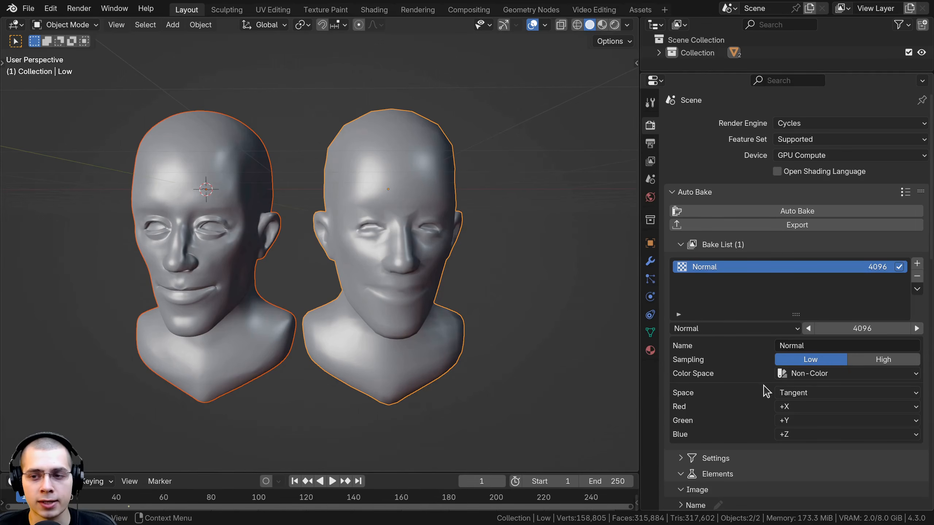
key("ctrl+s")
Start the Auto Bake of the 4096 normal map from the High head onto the Low head
left_click(733, 215)
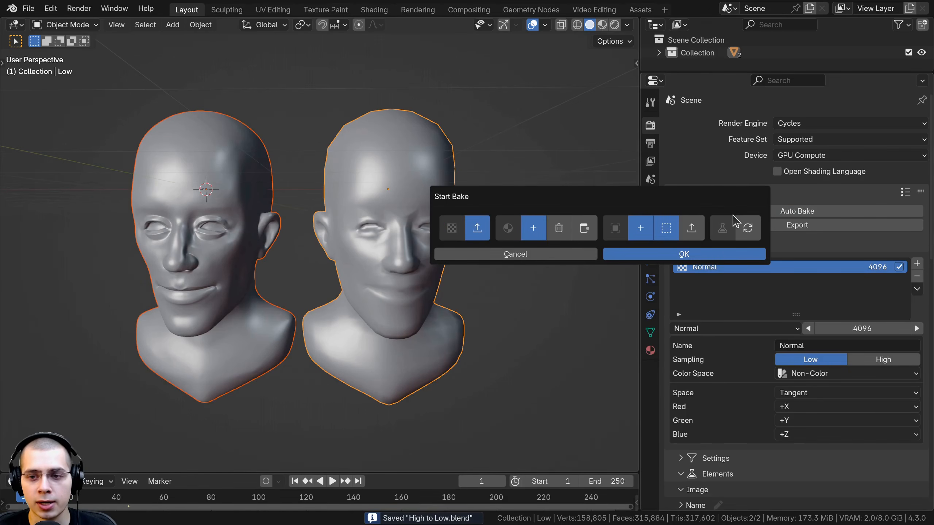
left_click(721, 255)
scroll(333, 207, "up", 2)
middle_click_drag(333, 207, 327, 206, "shift")
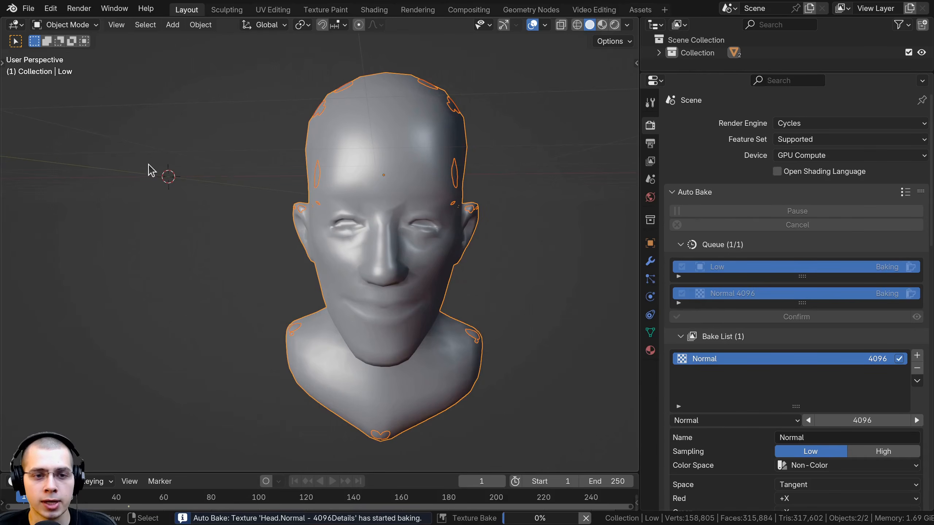
scroll(239, 119, "down", 2)
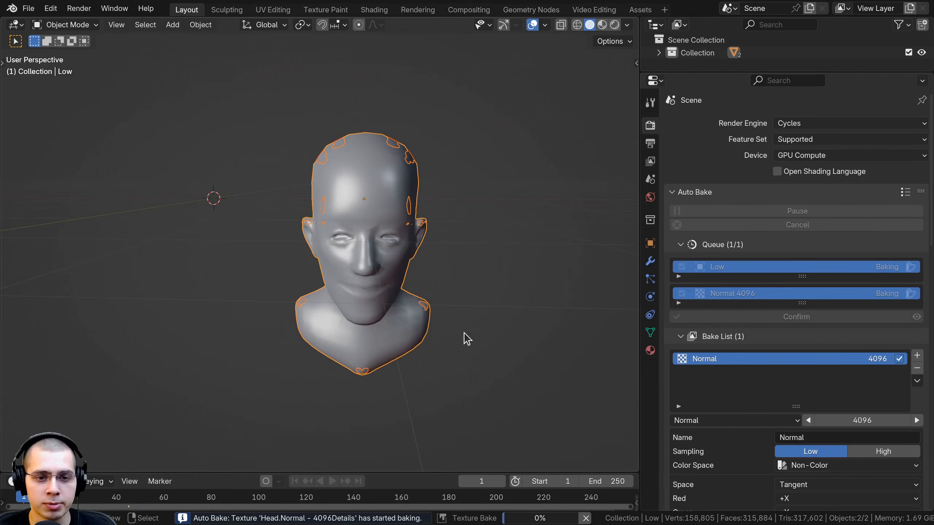
mouse_move(473, 159)
middle_mouse_down()
mouse_move(349, 149)
mouse_move(425, 113)
mouse_move(469, 146)
middle_mouse_up()
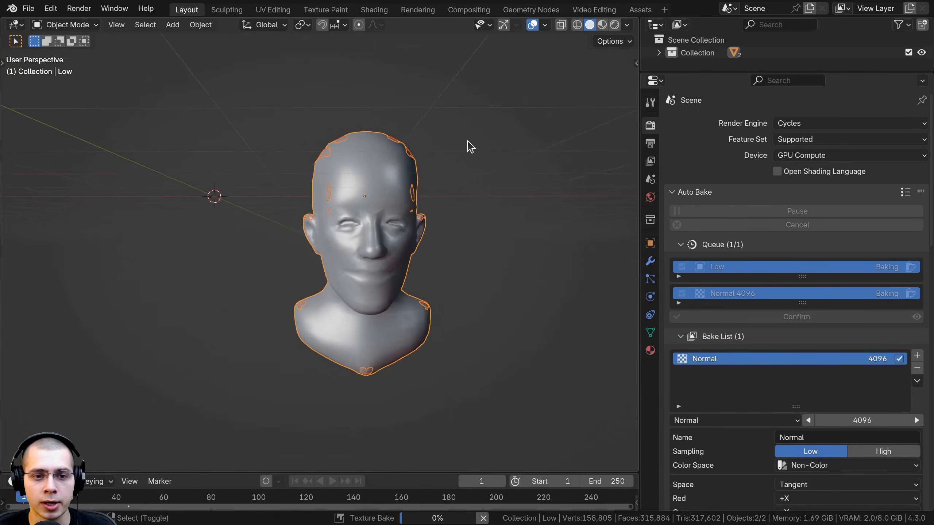
scroll(482, 159, "up", 2)
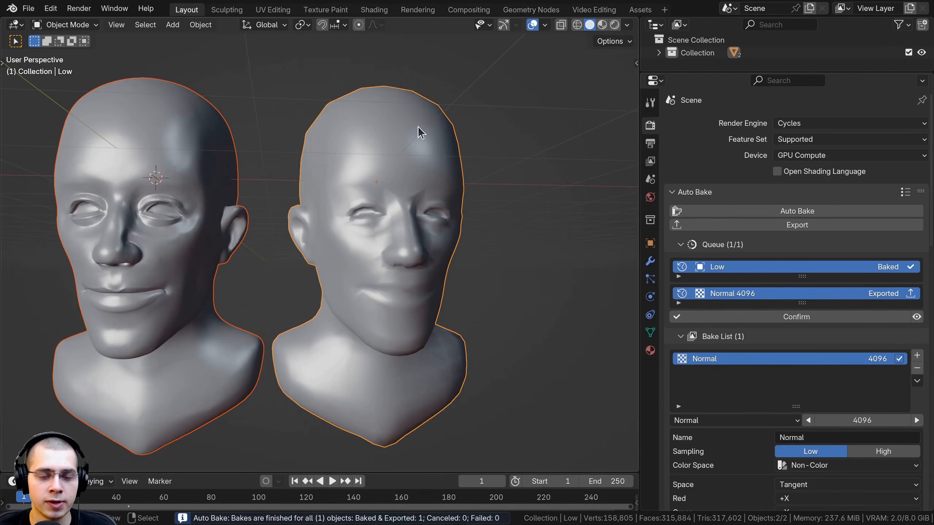
Switch the 3D viewport to Material Preview shading with both heads in view
key("z")
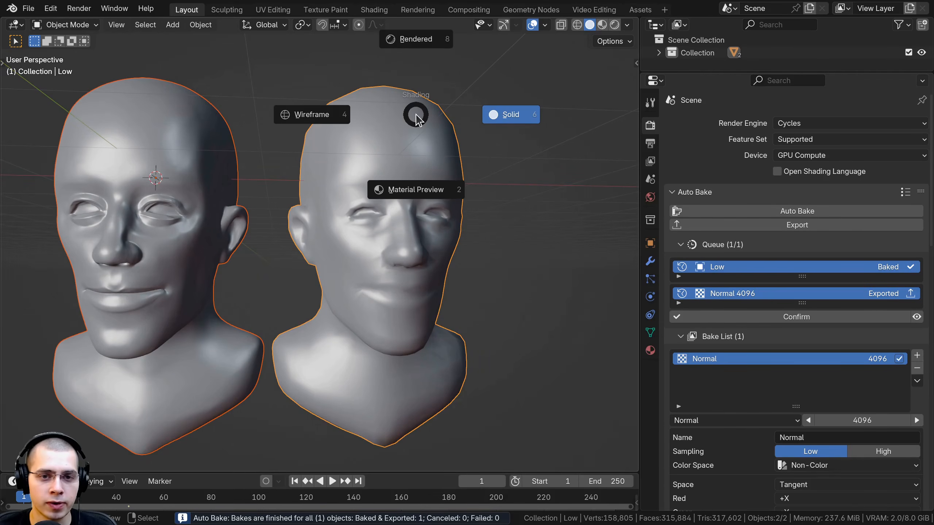
left_click(416, 190)
scroll(407, 312, "down", 1)
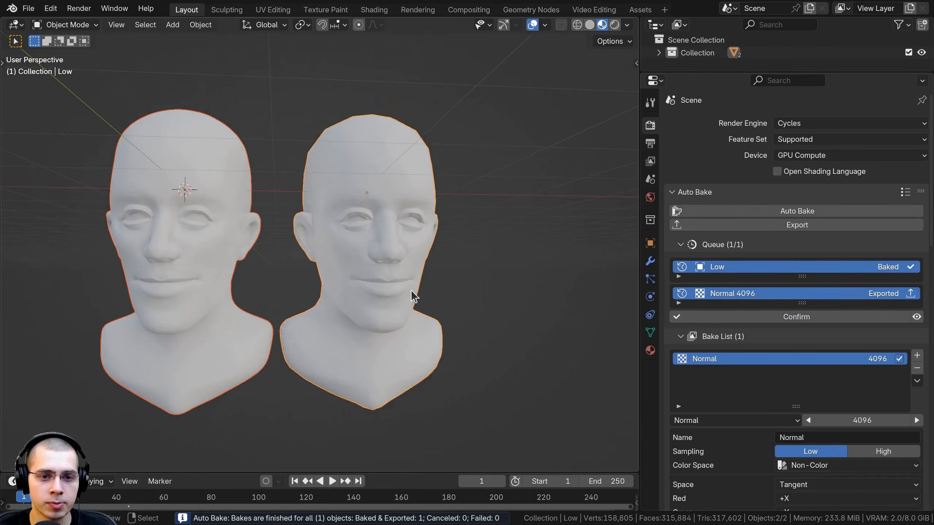
Select only the Low head and examine the baked normal detail around its eyes, nose and mouth
key("alt+a")
middle_click_drag(409, 251, 408, 272, "shift")
scroll(408, 271, "up", 5)
left_click(407, 272)
scroll(353, 209, "up", 5)
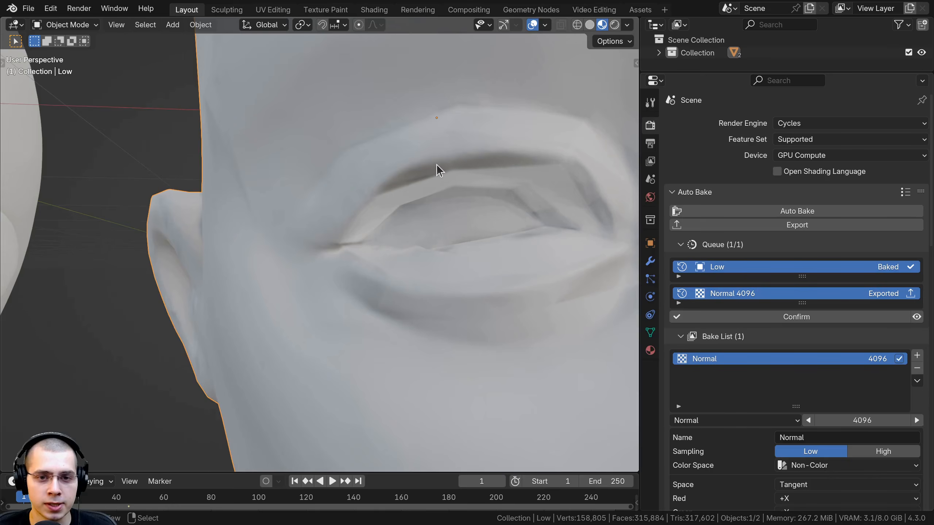
scroll(436, 165, "down", 4)
scroll(409, 171, "up", 2)
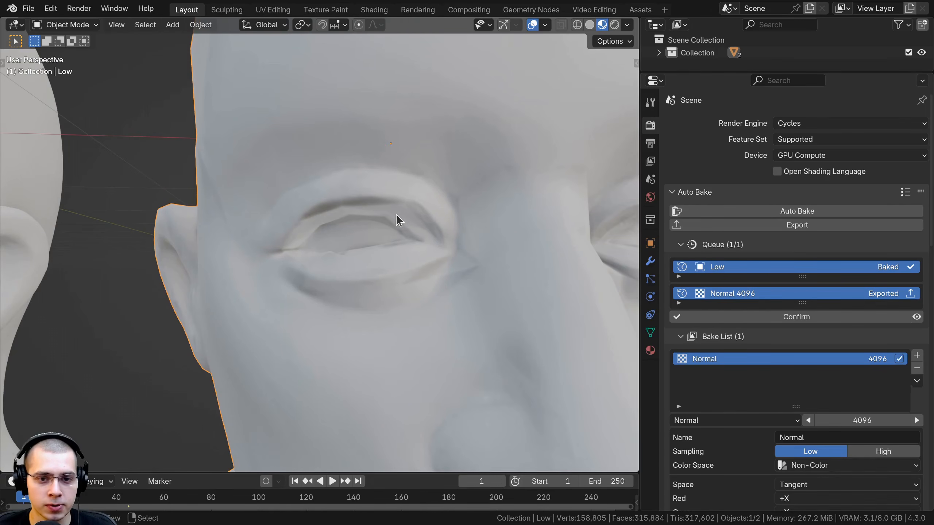
scroll(396, 214, "down", 4)
scroll(362, 212, "up", 3)
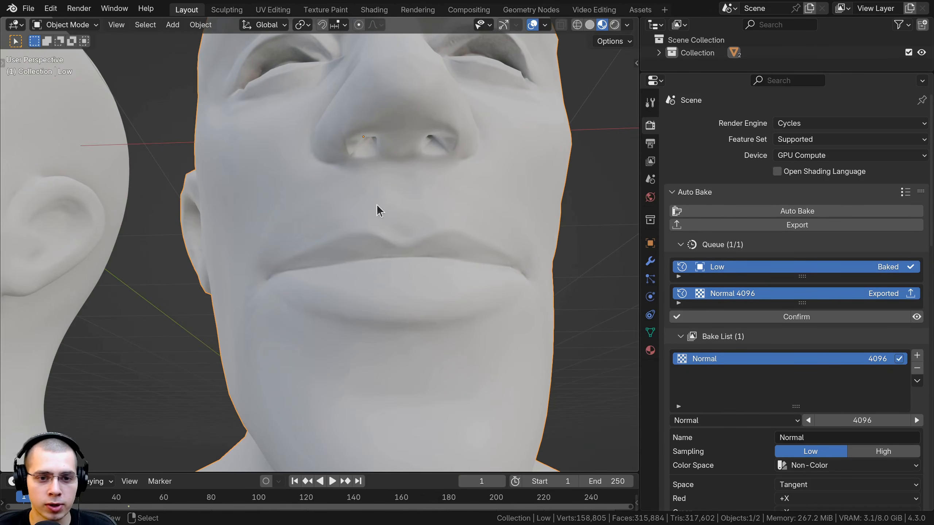
scroll(390, 258, "down", 4)
scroll(415, 257, "up", 3)
scroll(400, 217, "down", 2)
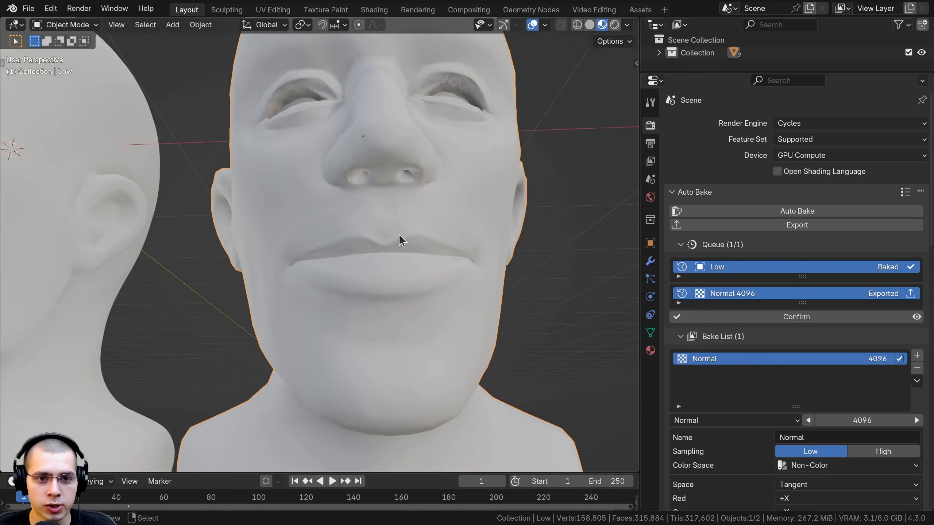
Open the Shading workspace and move the Low material's baked normal texture and Normal Map nodes closer to the Principled BSDF
left_click(373, 10)
scroll(441, 234, "up", 2)
mouse_move(422, 219)
left_mouse_down()
mouse_move(420, 164)
mouse_move(433, 228)
left_mouse_up()
key("b")
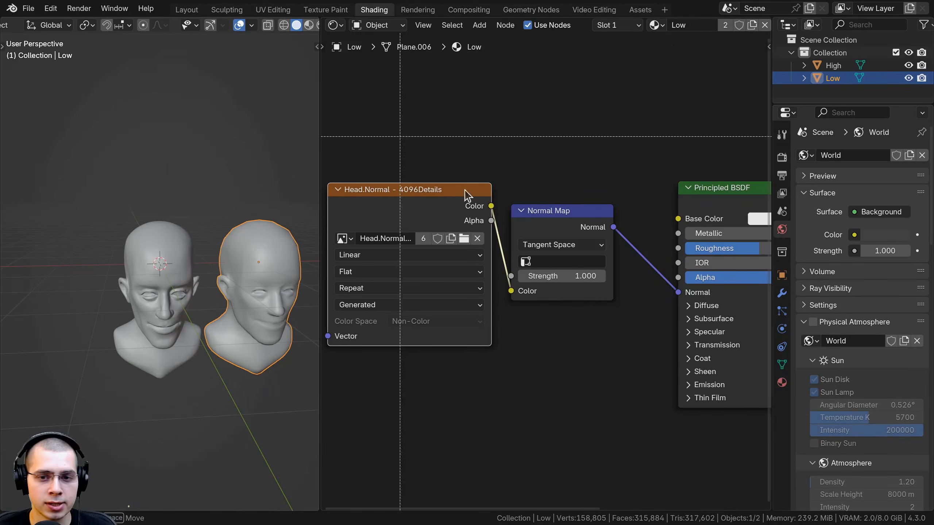
left_click_drag(401, 136, 601, 283)
key("g")
left_click(653, 308)
left_click(603, 350)
Frame the Low head in the Shading workspace's 3D viewport and switch it to Material Preview shading
middle_click_drag(277, 345, 206, 316, "shift")
scroll(202, 272, "up", 3)
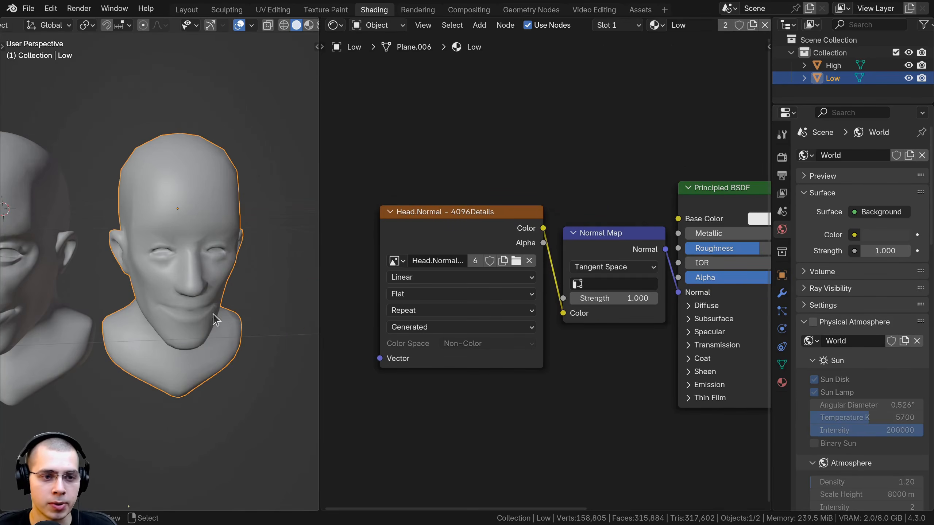
key("z")
left_click(203, 371)
middle_click_drag(204, 386, 224, 344)
Mute the baked normal texture and Normal Map nodes to compare the Low head without them, and unmute both
left_click_drag(610, 175, 468, 281)
key("m")
middle_click_drag(240, 237, 225, 235, "shift")
scroll(224, 237, "up", 1)
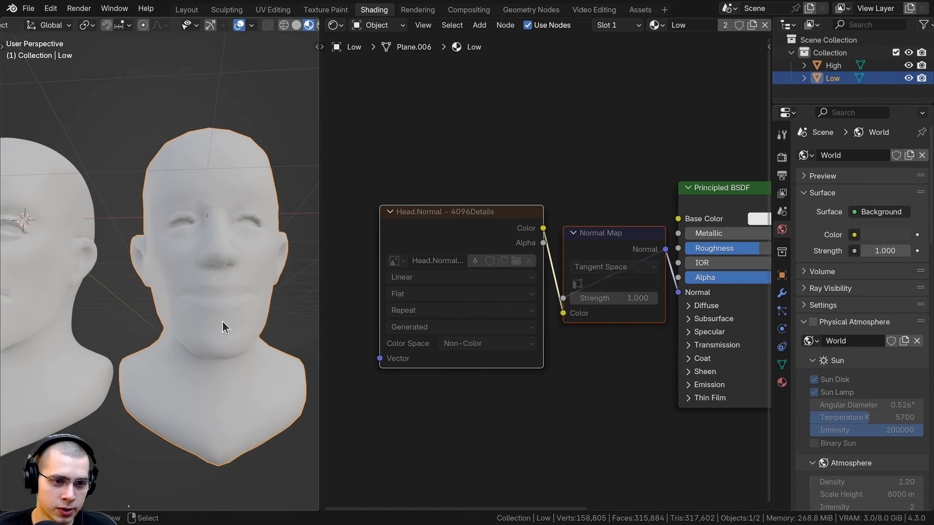
mouse_move(222, 321)
middle_mouse_down()
mouse_move(281, 351)
mouse_move(227, 336)
middle_mouse_up()
key("m")
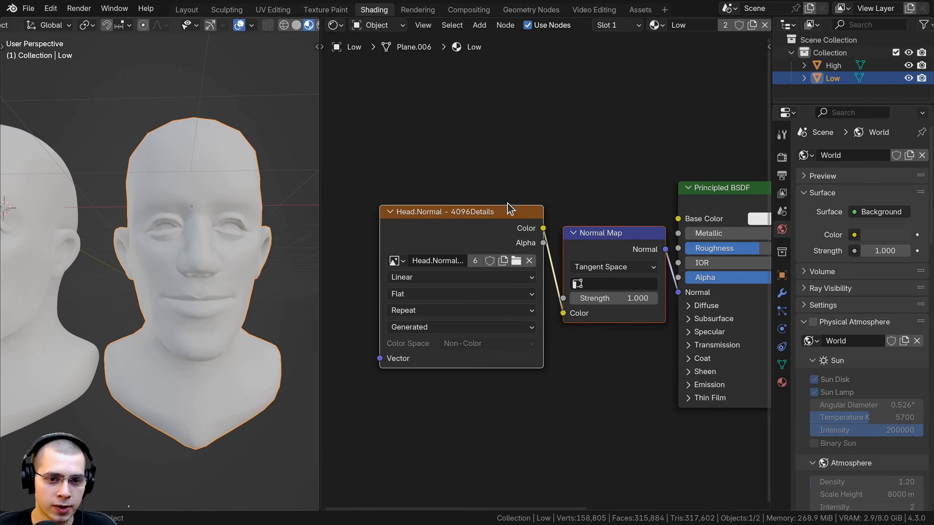
Select the High head, inspect its mesh density in Edit Mode, and return to Object Mode
middle_click_drag(281, 283, 125, 262)
left_click(124, 261)
key("Tab")
scroll(93, 200, "up", 2)
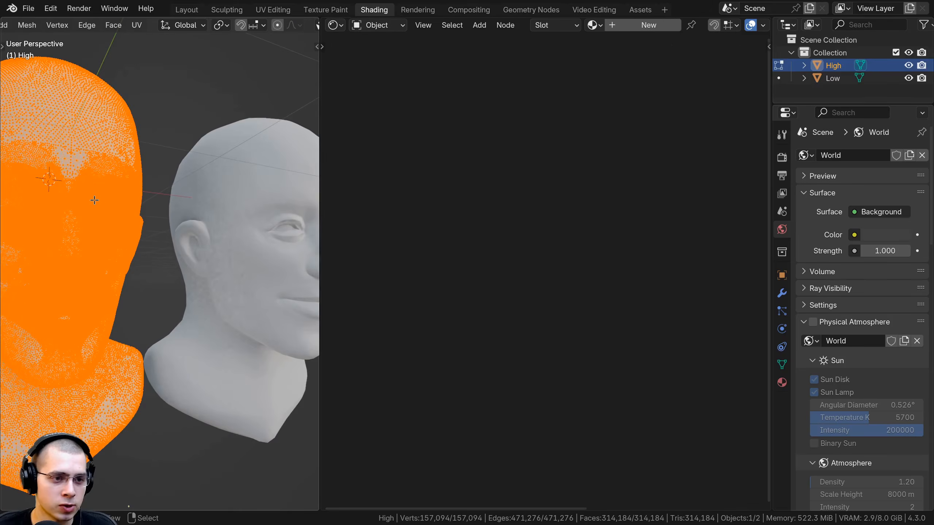
scroll(93, 200, "down", 2)
middle_click_drag(96, 202, 48, 207)
key("Tab")
Select the Low head, inspect its mesh density in Edit Mode, and return to Object Mode for a close view of its face
right_click(274, 232)
key("Tab")
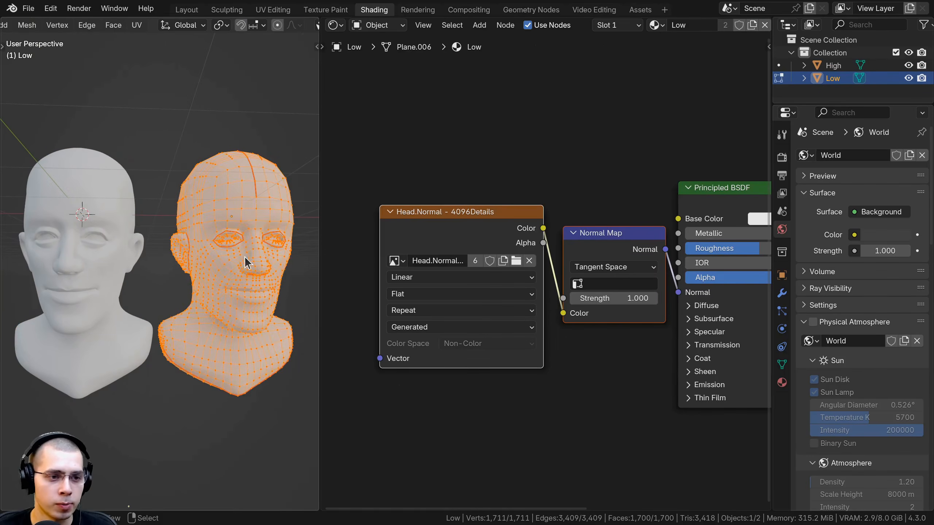
key("Tab")
scroll(267, 233, "up", 1)
middle_click_drag(218, 253, 242, 255)
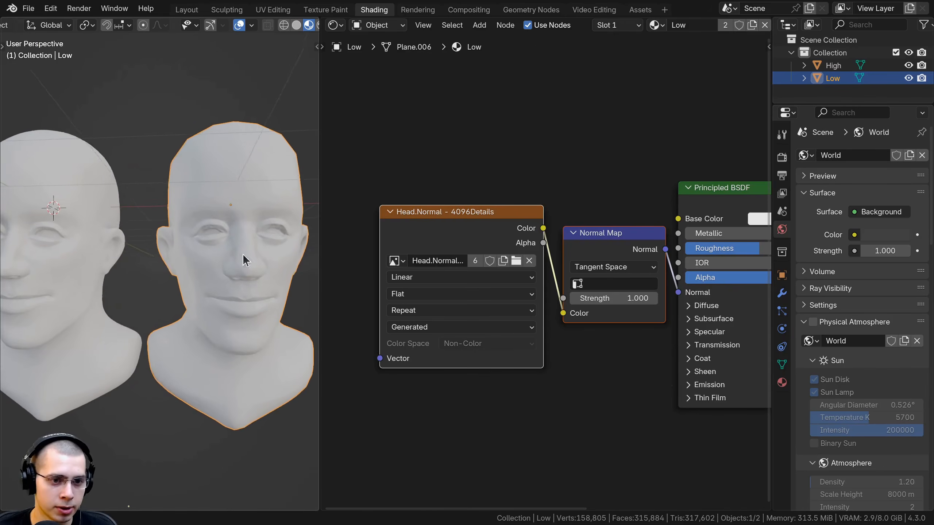
scroll(495, 236, "up", 1)
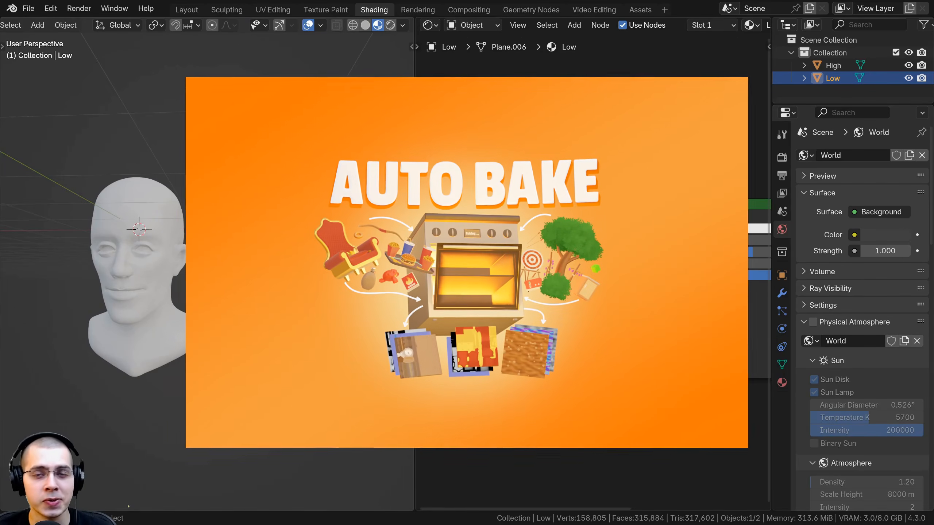